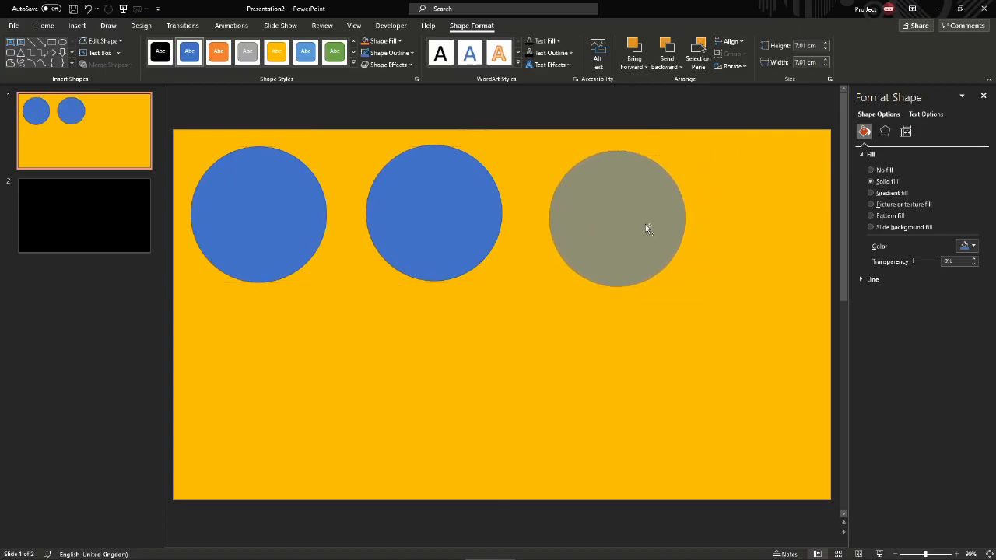
# Place a third copy of the blue circle in the row beside the other two.
pyautogui.moveTo(259, 214); pyautogui.dragTo(267, 214)
pyautogui.moveTo(615, 211)
pyautogui.mouseDown()
pyautogui.moveTo(609, 207)
pyautogui.moveTo(619, 208)
pyautogui.mouseUp()
pyautogui.click(653, 433)
# Delete the two extra blue circles and put the remaining one mid-slide, enlarged to about 12.71 cm.
pyautogui.click(602, 216)
pyautogui.keyDown('shift'); pyautogui.click(419, 227); pyautogui.keyUp('shift')
pyautogui.press('Delete')
pyautogui.moveTo(323, 234); pyautogui.dragTo(553, 335)
pyautogui.moveTo(567, 382); pyautogui.dragTo(626, 438)
# Remove the circle's outline and fill it with the darkest theme shade of orange, a dark brown.
pyautogui.click(389, 52)
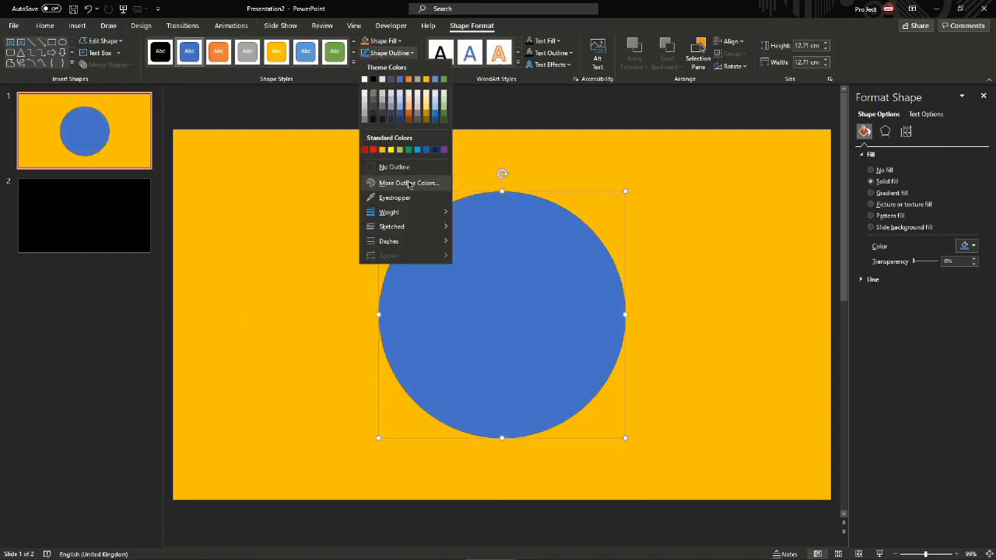
pyautogui.click(394, 166)
pyautogui.click(383, 40)
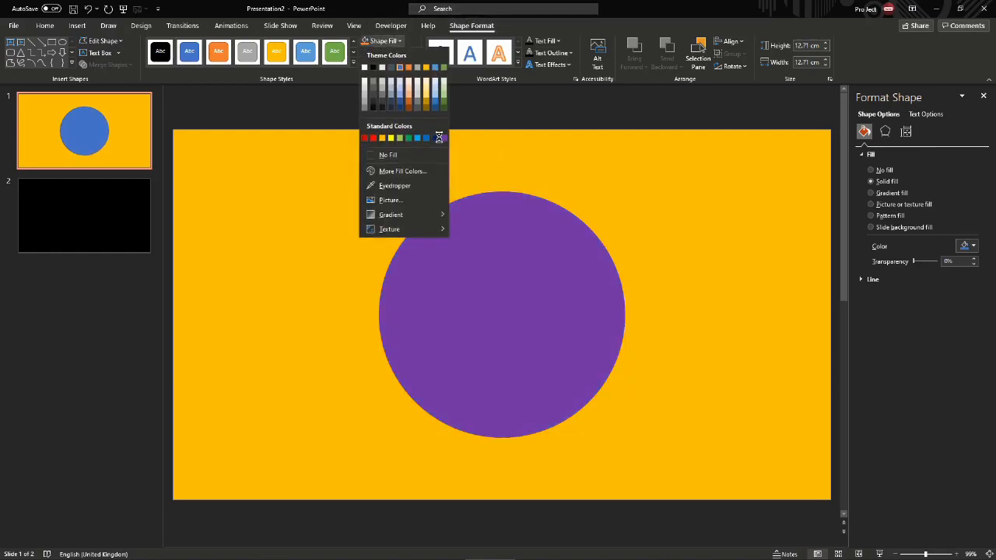
pyautogui.click(408, 107)
# Duplicate the brown circle and turn the copy into a centred 5.39 cm rounded square holding the letter P.
pyautogui.moveTo(518, 334); pyautogui.dragTo(515, 338)
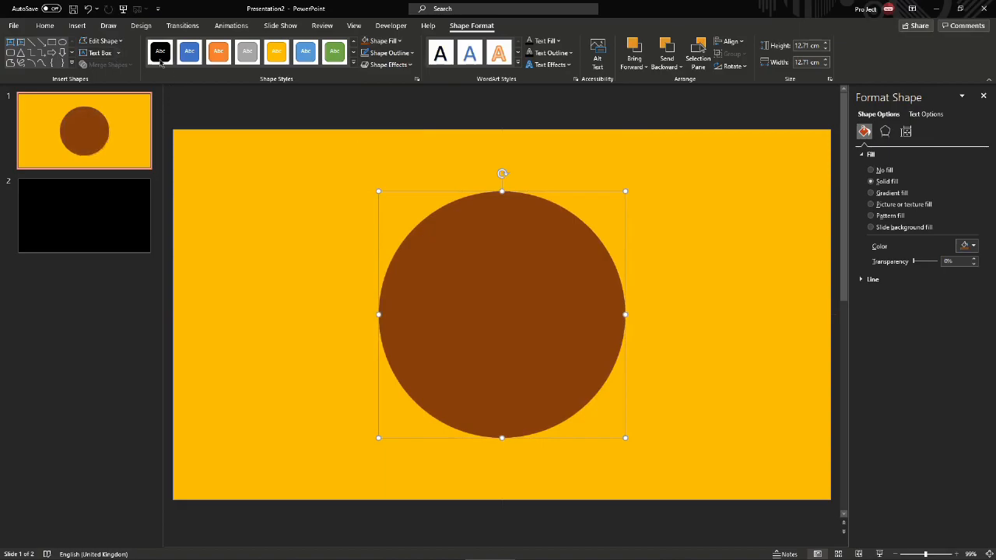
pyautogui.click(117, 41)
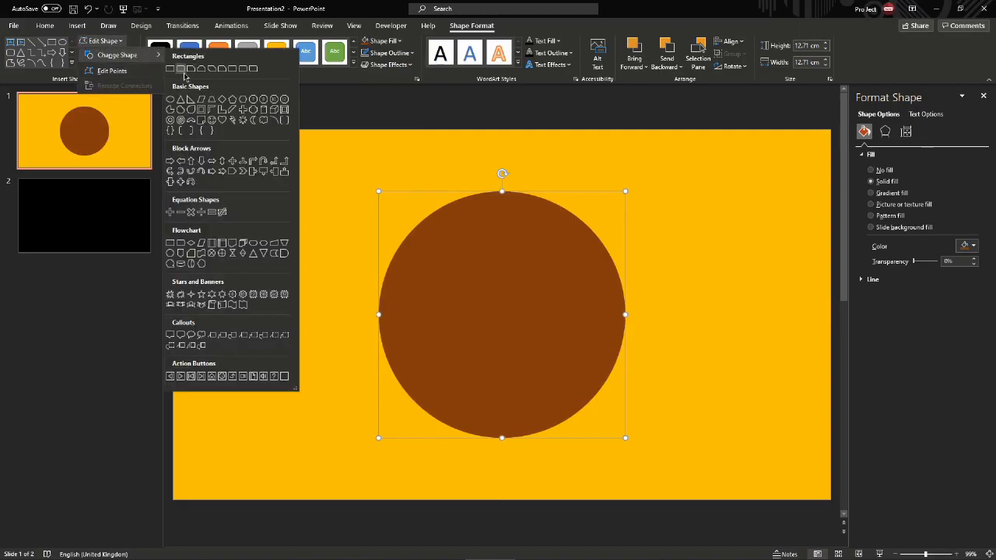
pyautogui.click(426, 204)
pyautogui.hotkey('ctrl', 'z')
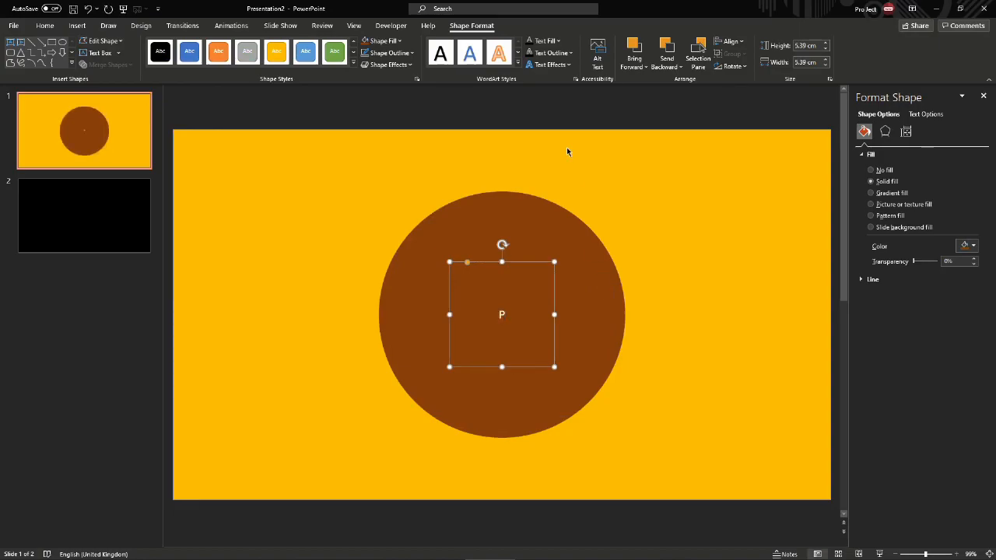
# Fill the rounded square with orange and enlarge its letter P to 166 pt.
pyautogui.click(393, 41)
pyautogui.click(410, 104)
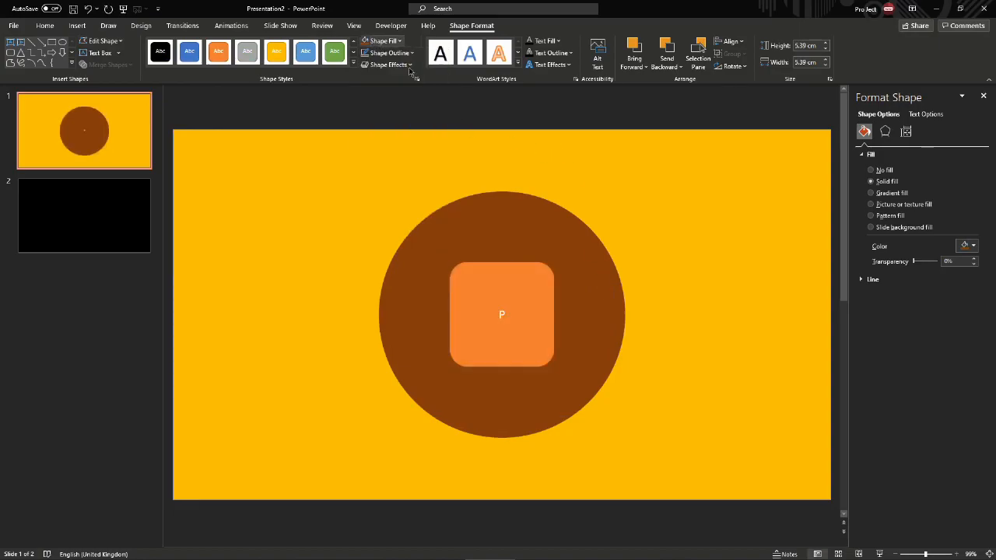
pyautogui.click(45, 26)
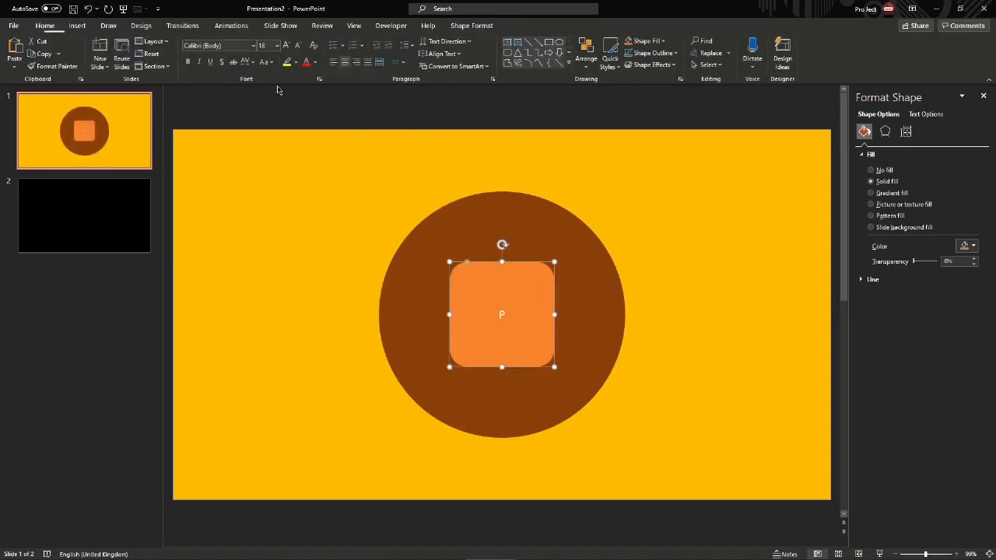
pyautogui.click(287, 47)
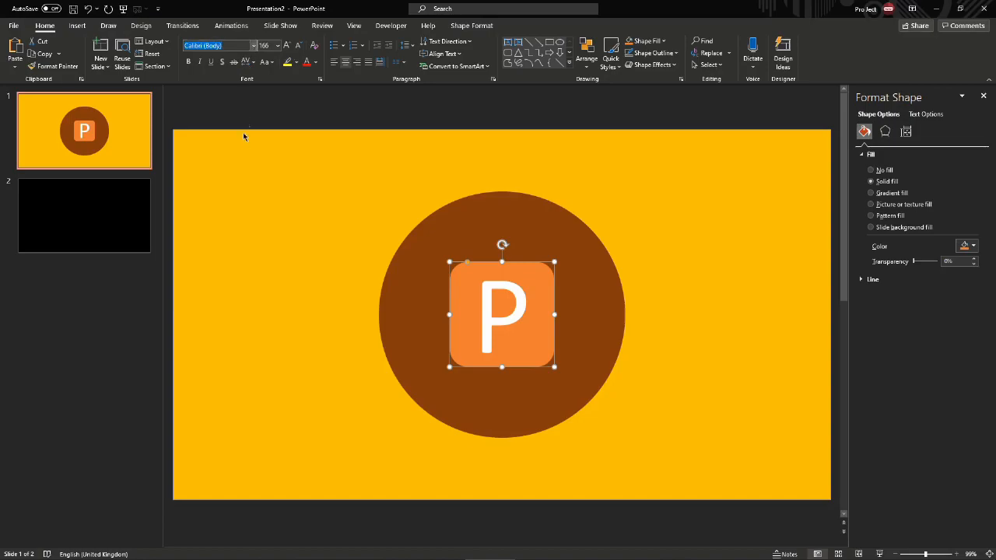
# Set the letter P in Arial Black and reduce its size to leave a margin inside the rounded square.
pyautogui.click(253, 45)
pyautogui.scroll(-3, 246, 291)
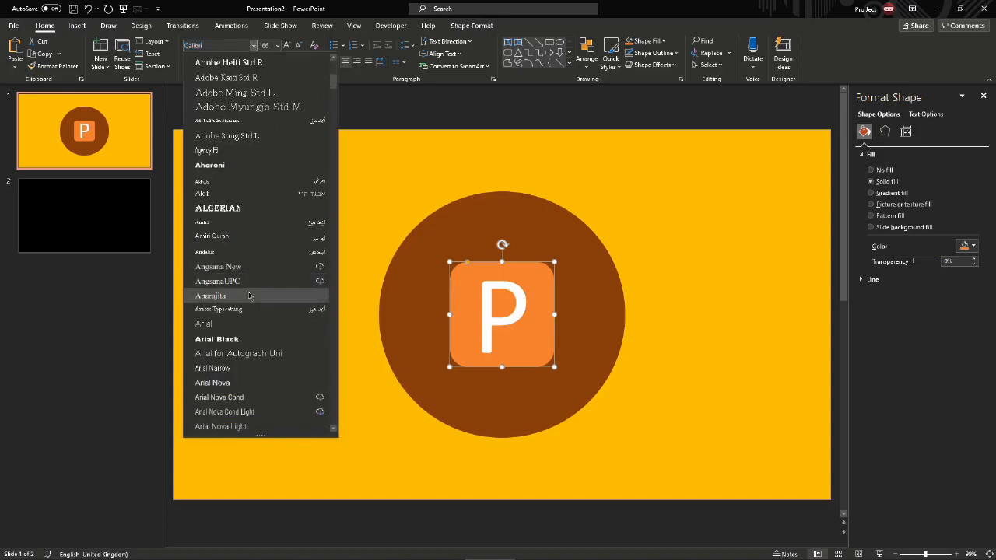
pyautogui.click(261, 345)
pyautogui.click(653, 349)
pyautogui.click(529, 344)
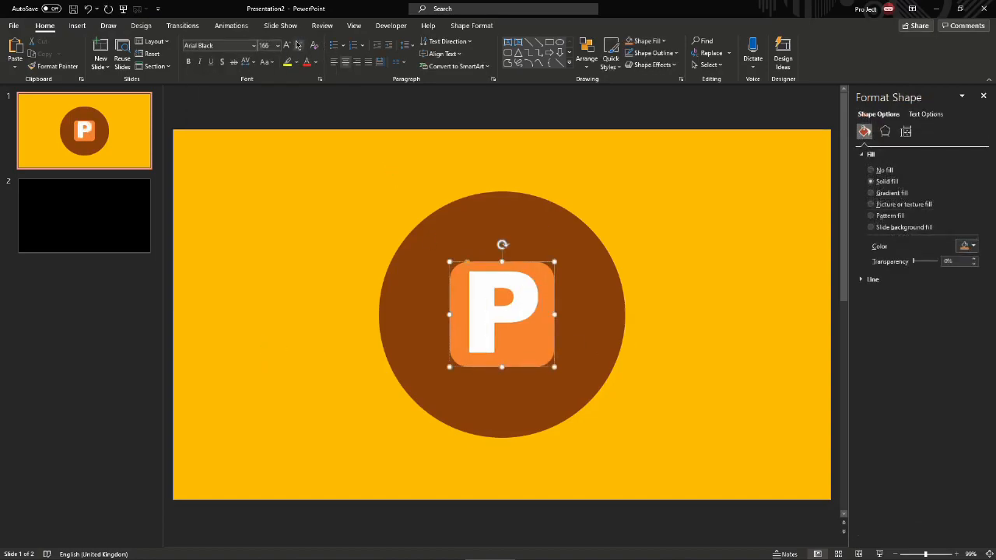
pyautogui.click(299, 45)
pyautogui.click(298, 45)
pyautogui.click(756, 185)
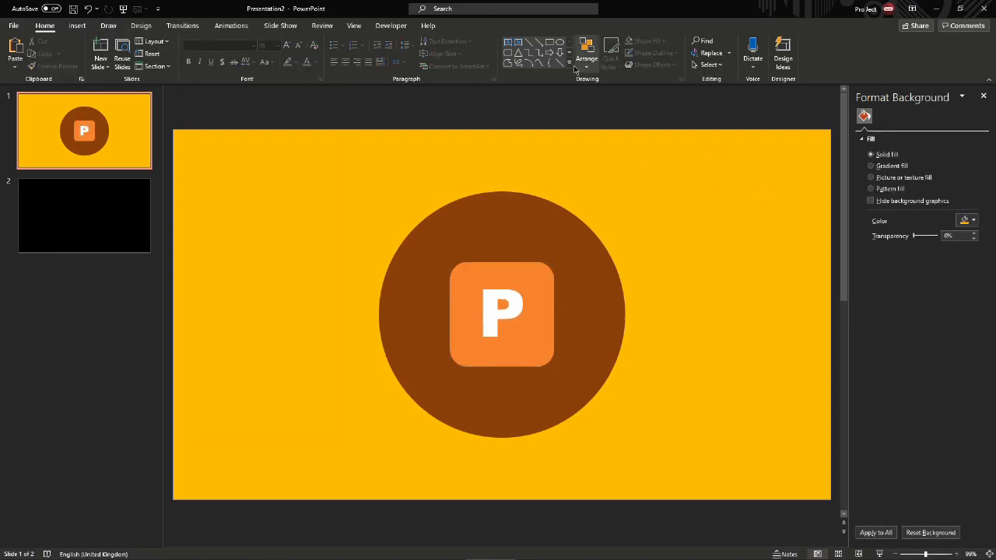
# Draw a horizontal and a vertical line through the circle's centre, spanning its diameter, in 6 pt darker orange.
pyautogui.click(561, 66)
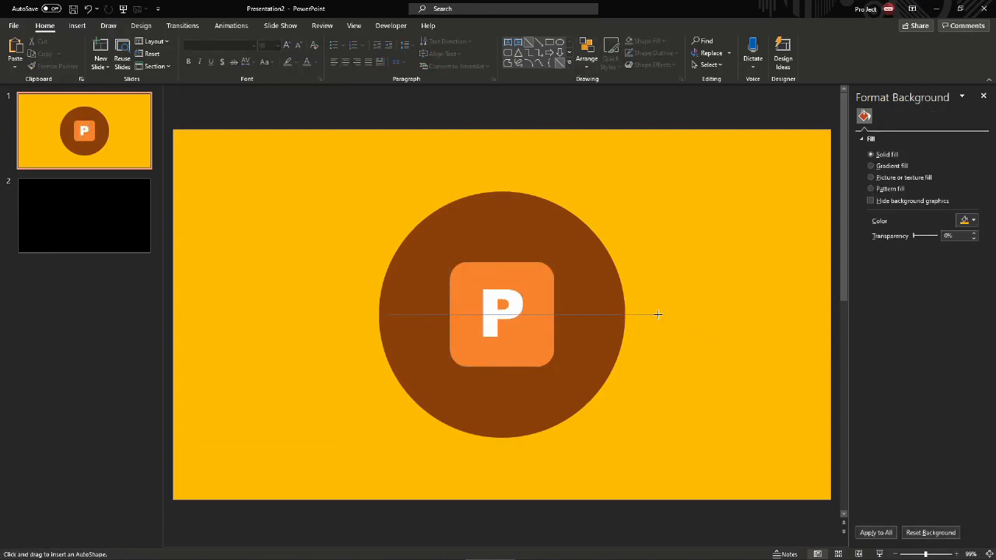
pyautogui.moveTo(624, 318); pyautogui.dragTo(624, 314)
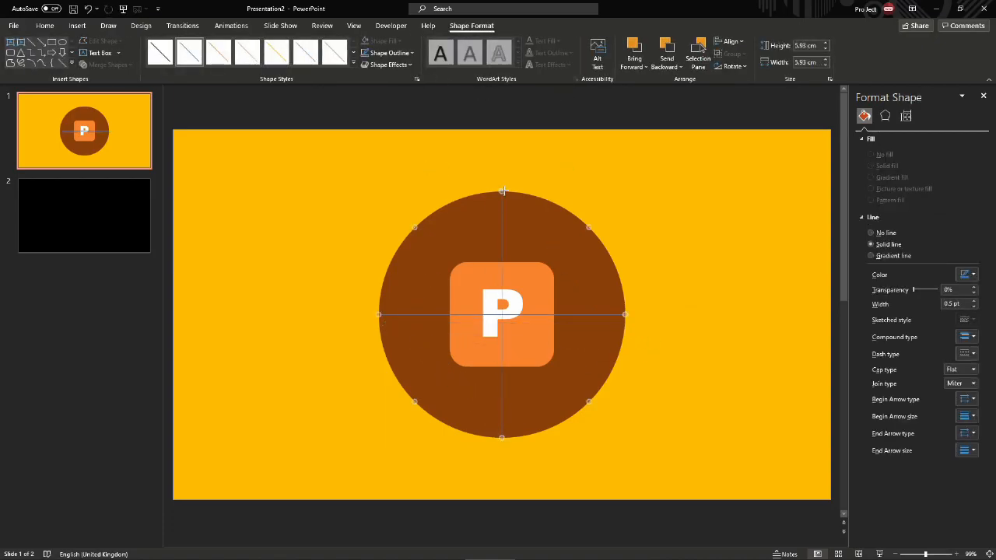
pyautogui.click(402, 58)
pyautogui.moveTo(412, 212)
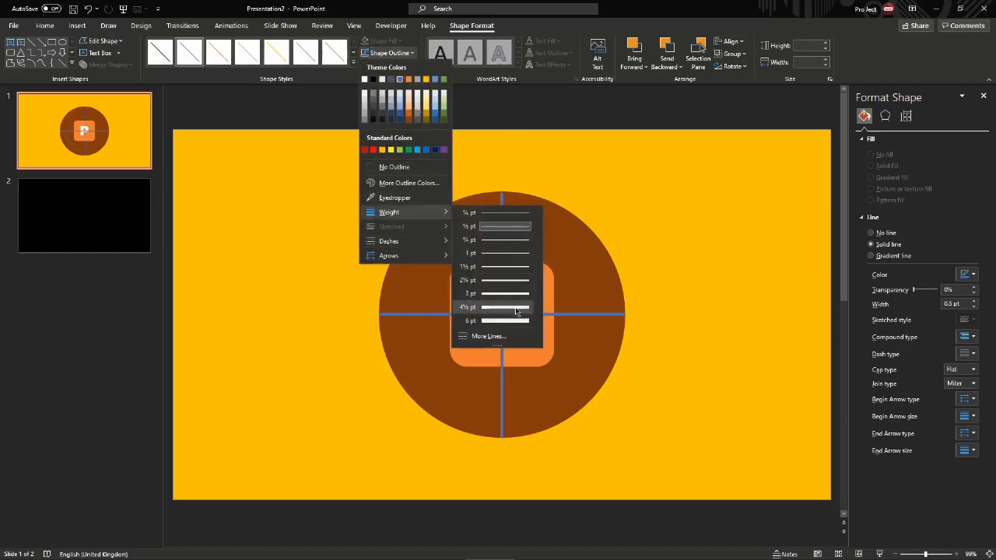
pyautogui.click(507, 321)
pyautogui.click(396, 54)
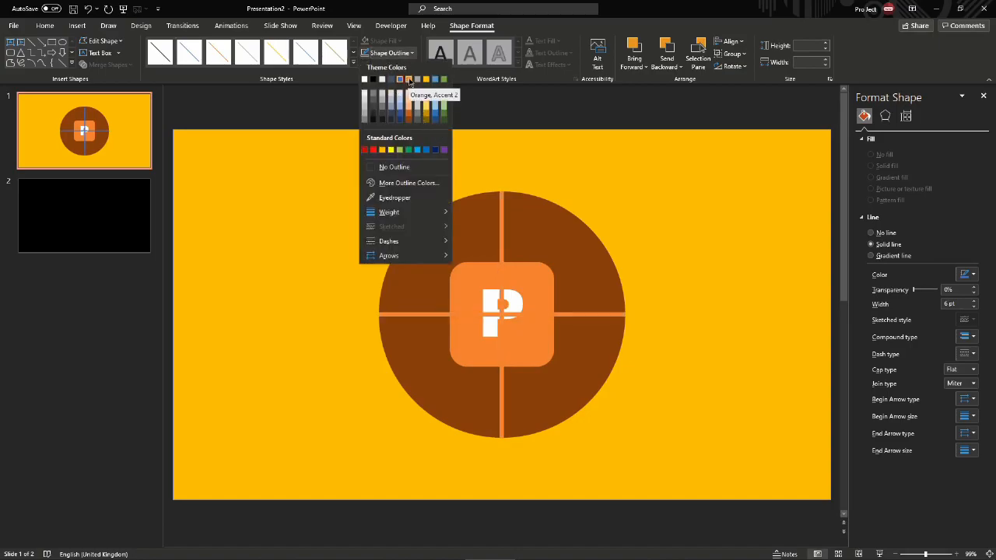
pyautogui.click(412, 115)
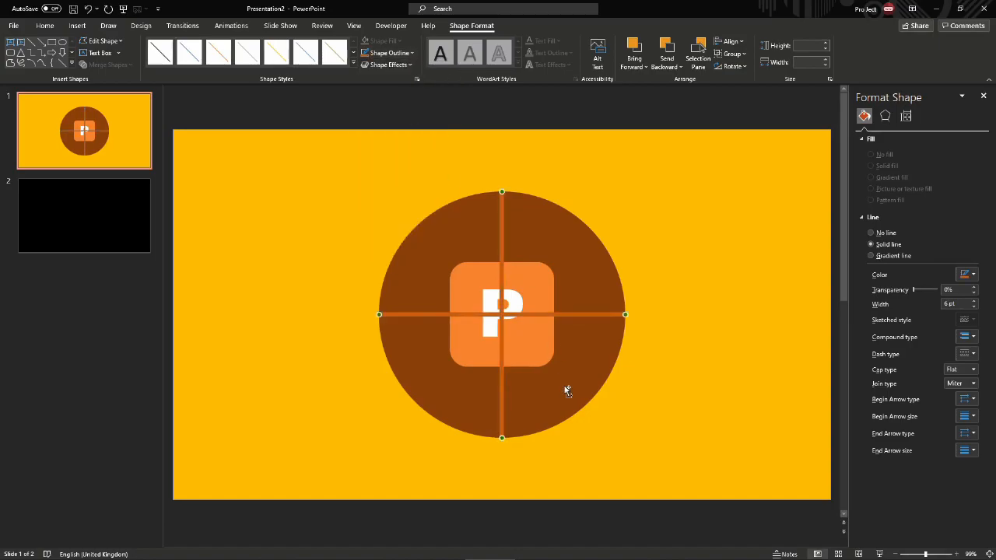
# Group the two crossing lines and send the group behind the rounded P square.
pyautogui.hotkey('ctrl', 'g')
pyautogui.click(665, 51)
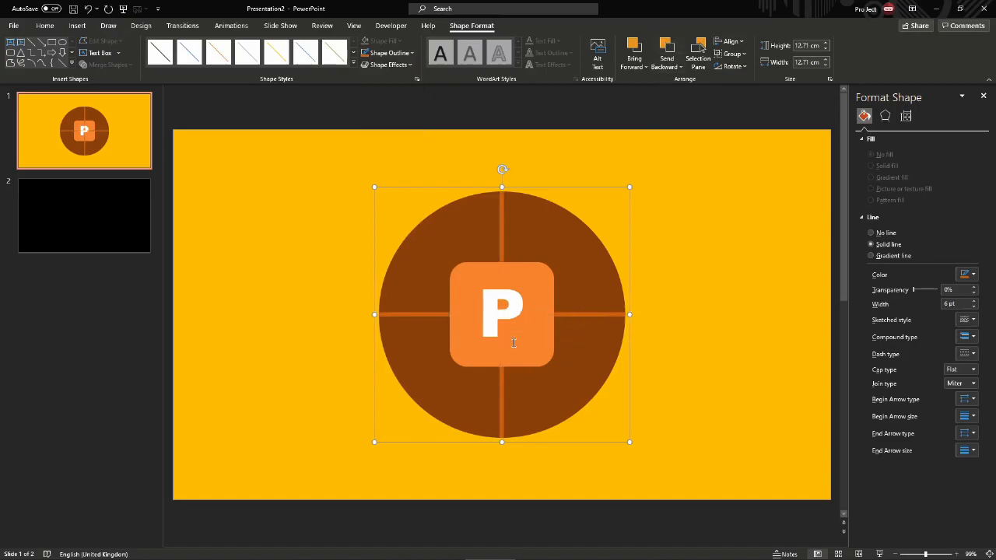
pyautogui.click(521, 362)
pyautogui.click(615, 350)
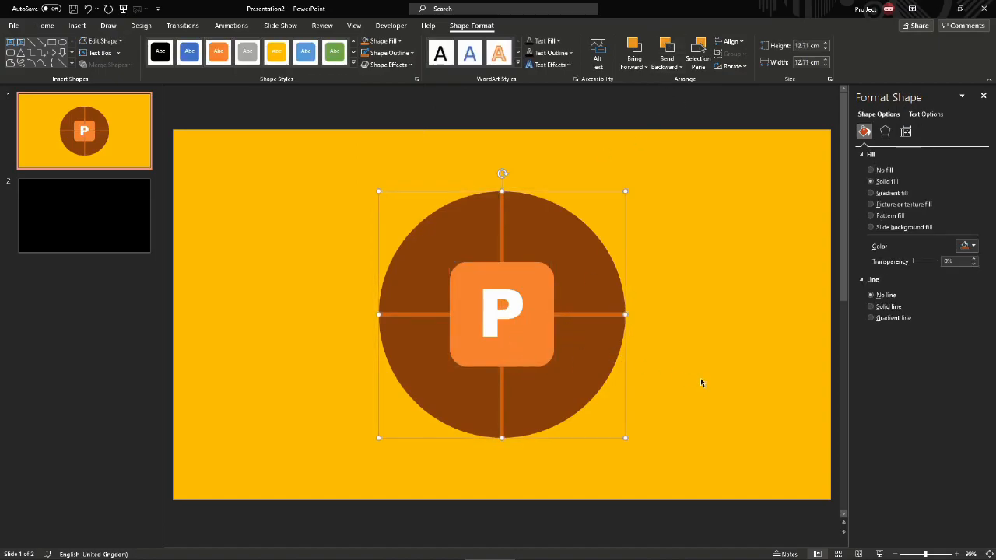
pyautogui.click(700, 378)
# Scale the whole logo down to about 7.18 cm with smaller lettering and move it to the slide's upper-left corner.
pyautogui.moveTo(667, 124); pyautogui.dragTo(251, 509)
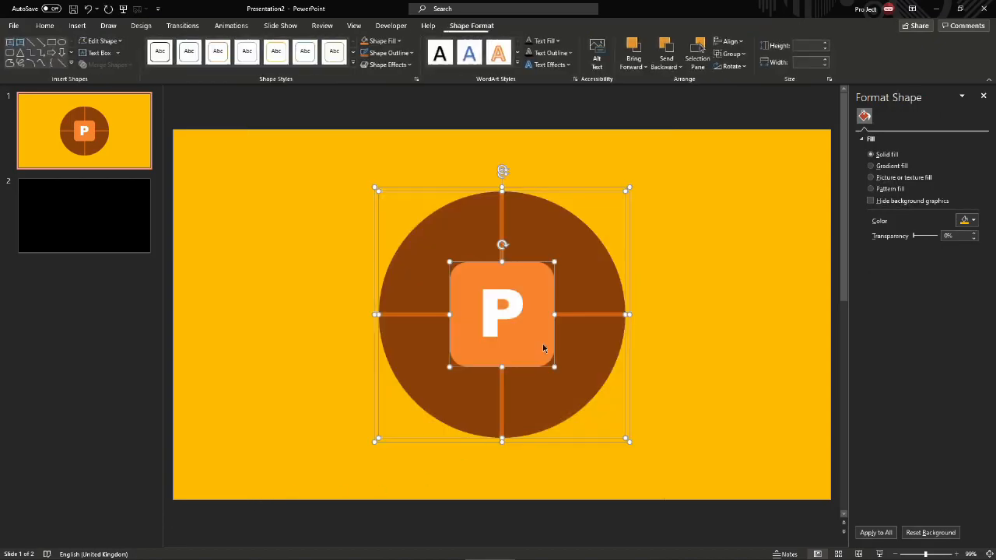
pyautogui.hotkey('ctrl', 'z')
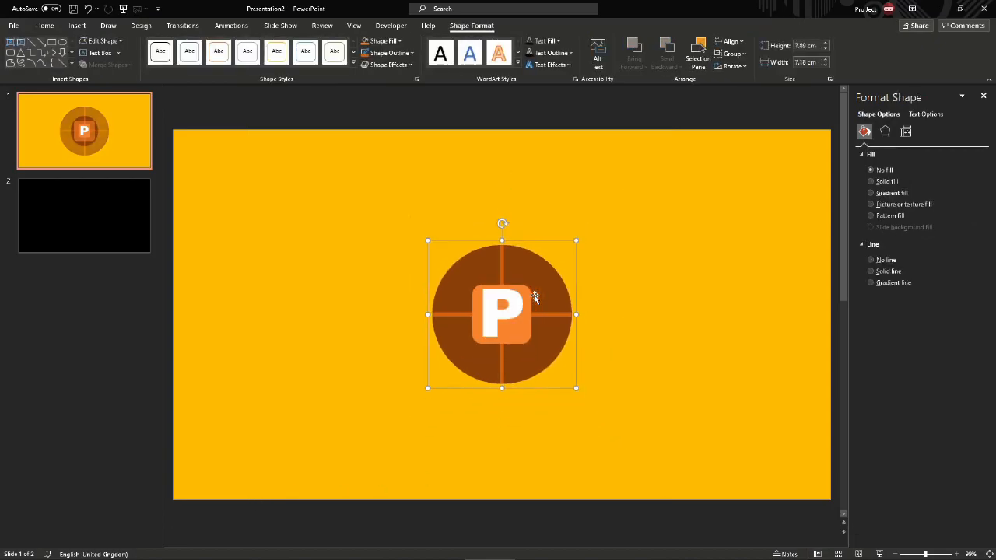
pyautogui.click(44, 26)
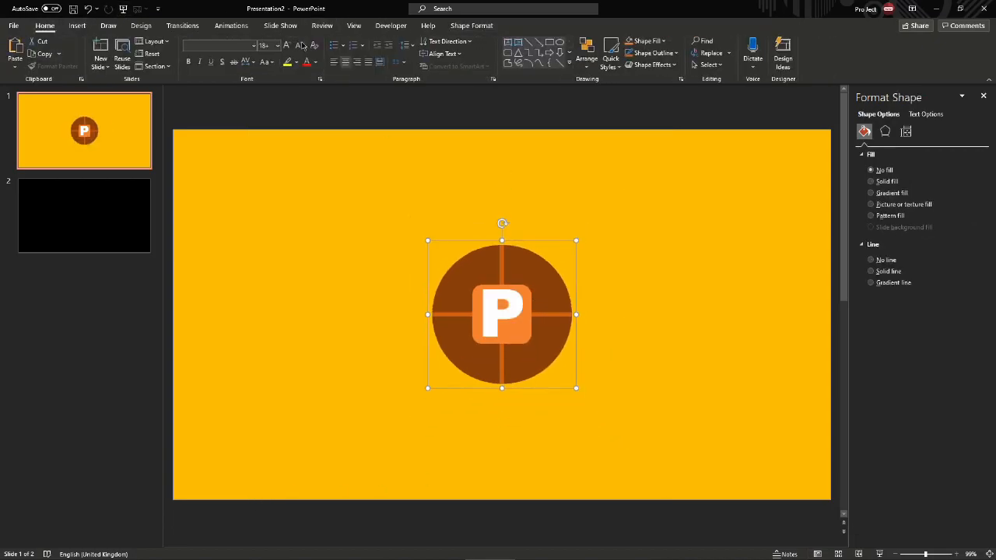
pyautogui.moveTo(554, 344); pyautogui.dragTo(317, 238)
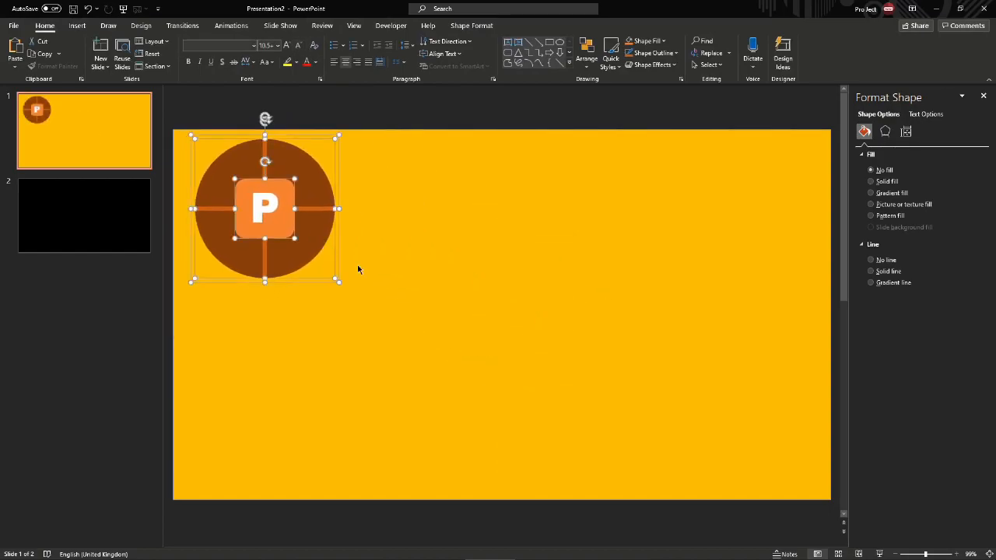
# Duplicate the logo to its right and pull the copy's crossed lines out beside the copied circle.
pyautogui.moveTo(440, 342); pyautogui.dragTo(171, 86)
pyautogui.moveTo(309, 253); pyautogui.dragTo(595, 266)
pyautogui.press('Escape')
pyautogui.click(436, 265)
pyautogui.click(438, 263)
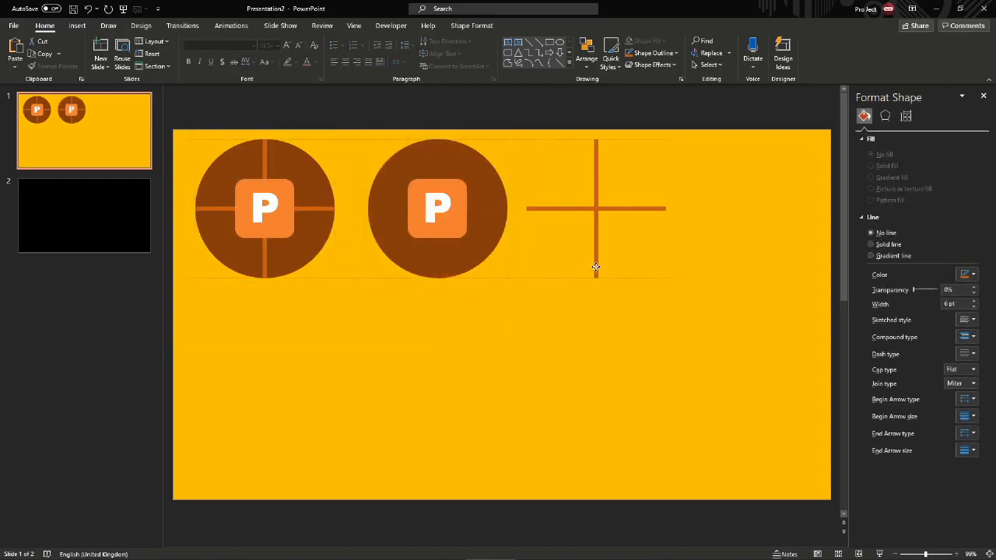
# Move the copied P square off its circle to the right of the crossed lines.
pyautogui.click(444, 231)
pyautogui.moveTo(443, 233); pyautogui.dragTo(749, 231)
pyautogui.click(740, 317)
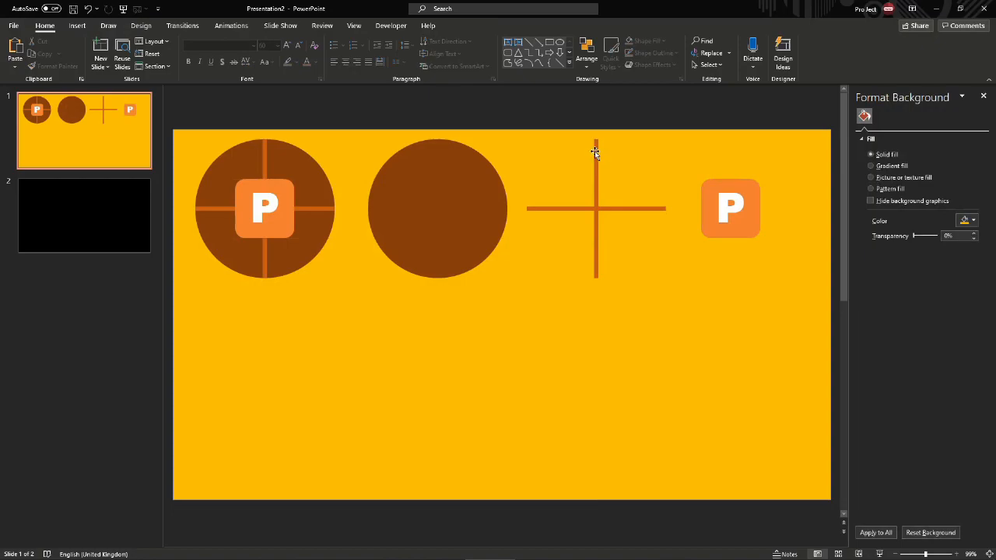
# Examine the P square up close, the separated shapes on slide 1 and the empty black slide 2.
pyautogui.click(743, 226)
pyautogui.scroll(10, 742, 247)
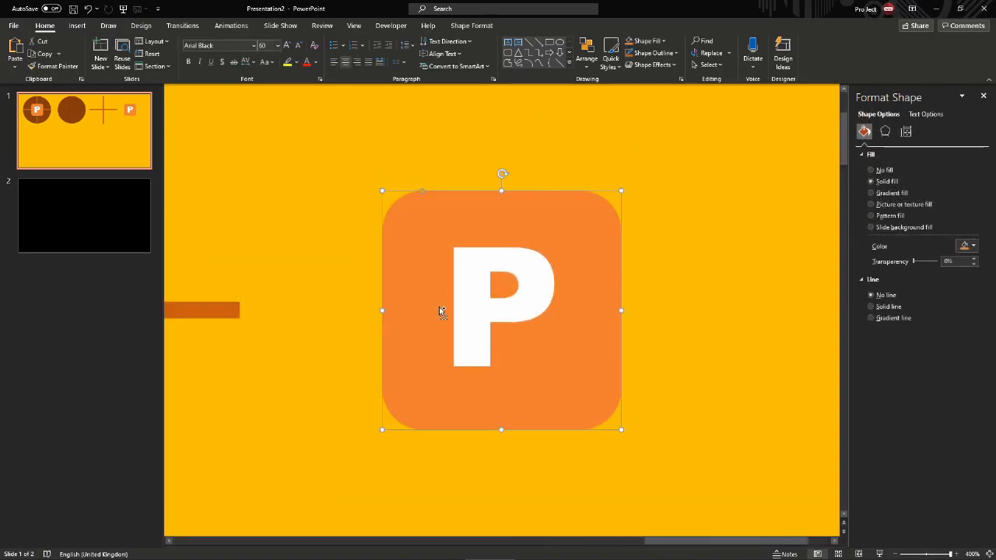
pyautogui.click(511, 508)
pyautogui.scroll(-10, 494, 418)
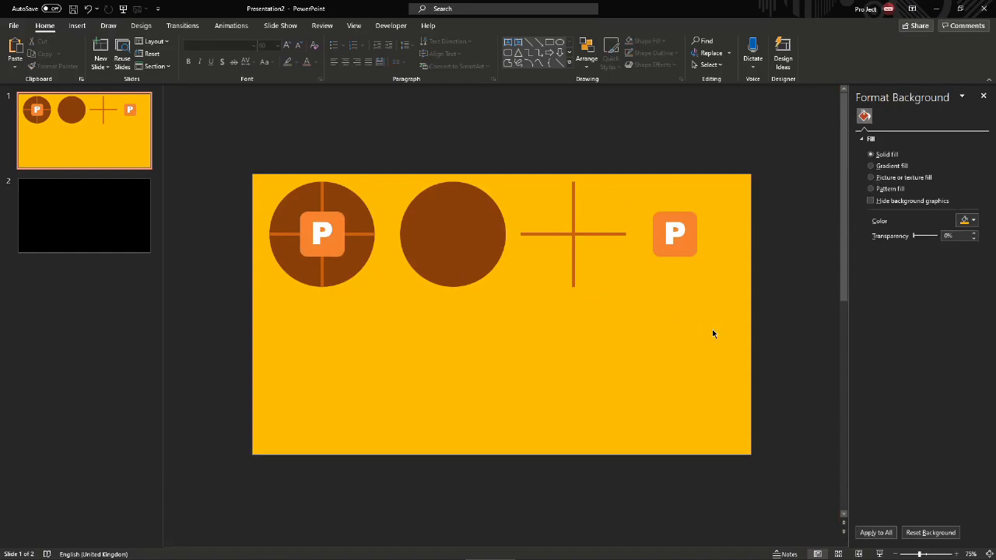
pyautogui.moveTo(738, 325); pyautogui.dragTo(167, 98)
pyautogui.click(550, 354)
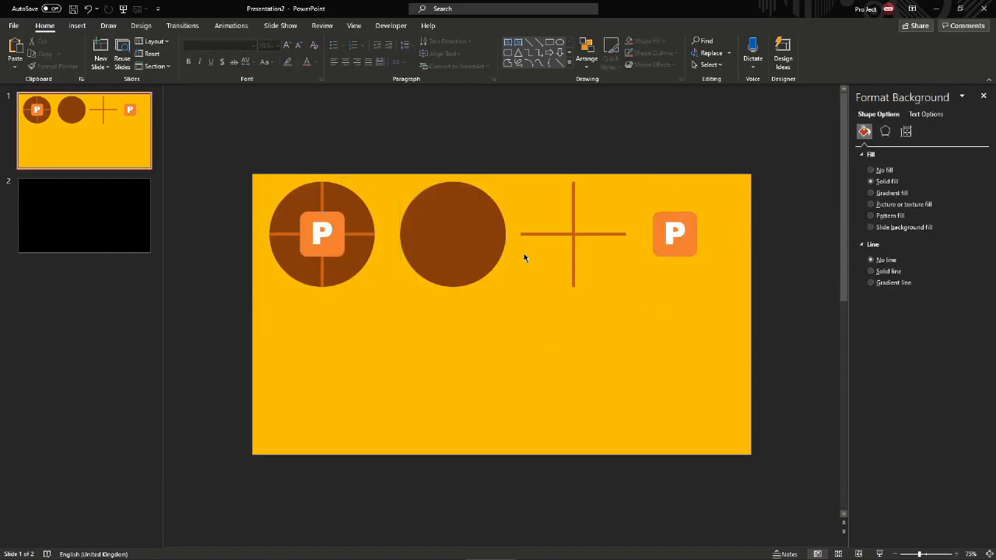
pyautogui.click(65, 231)
pyautogui.scroll(2, 510, 288)
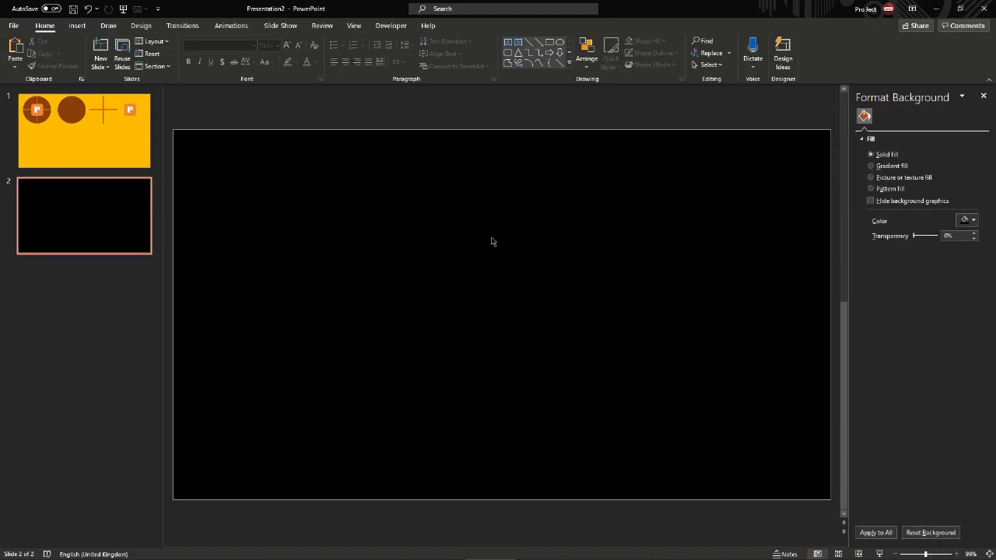
pyautogui.scroll(1, 451, 352)
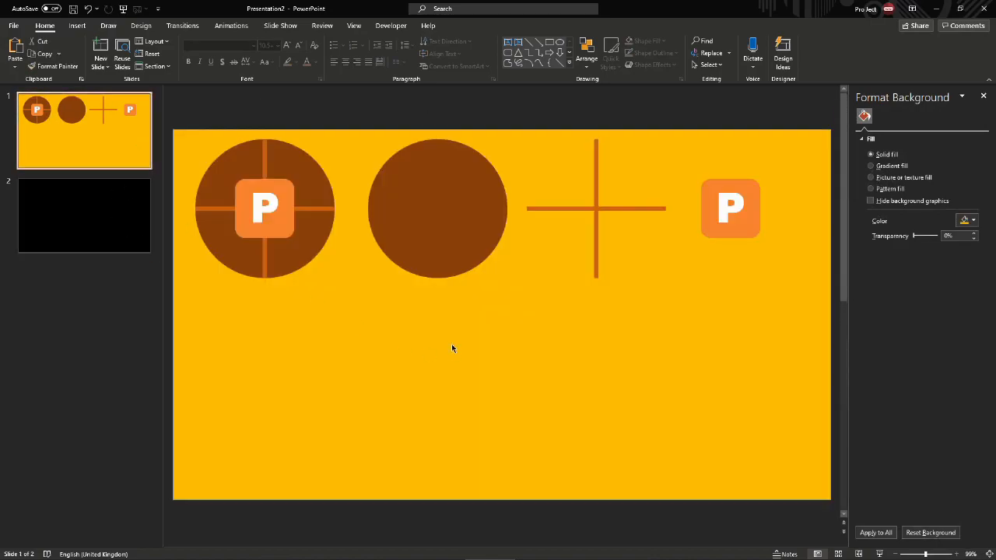
# Copy the complete logo from slide 1 onto slide 2 and move it near the middle.
pyautogui.click(284, 268)
pyautogui.click(82, 225)
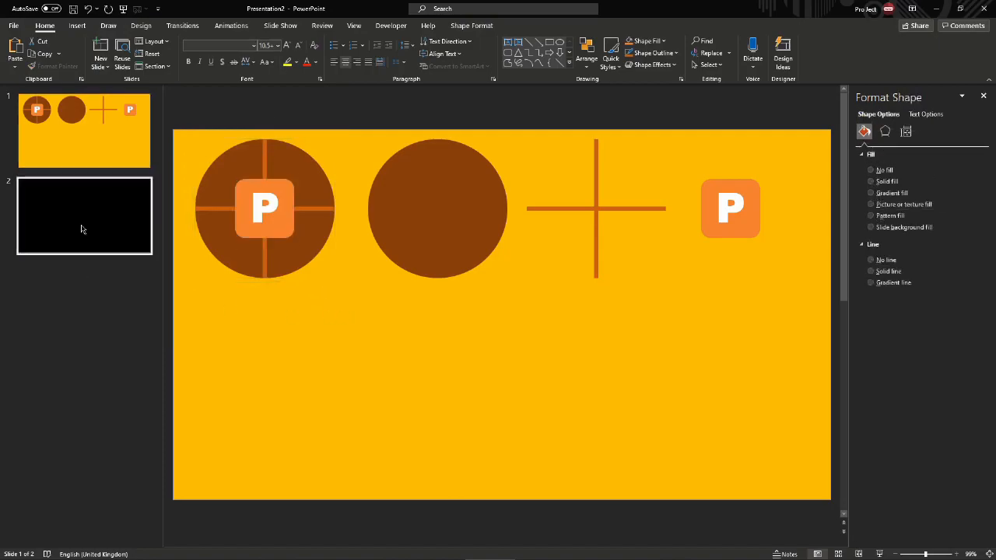
pyautogui.hotkey('ctrl', 'v')
pyautogui.moveTo(289, 256); pyautogui.dragTo(550, 347)
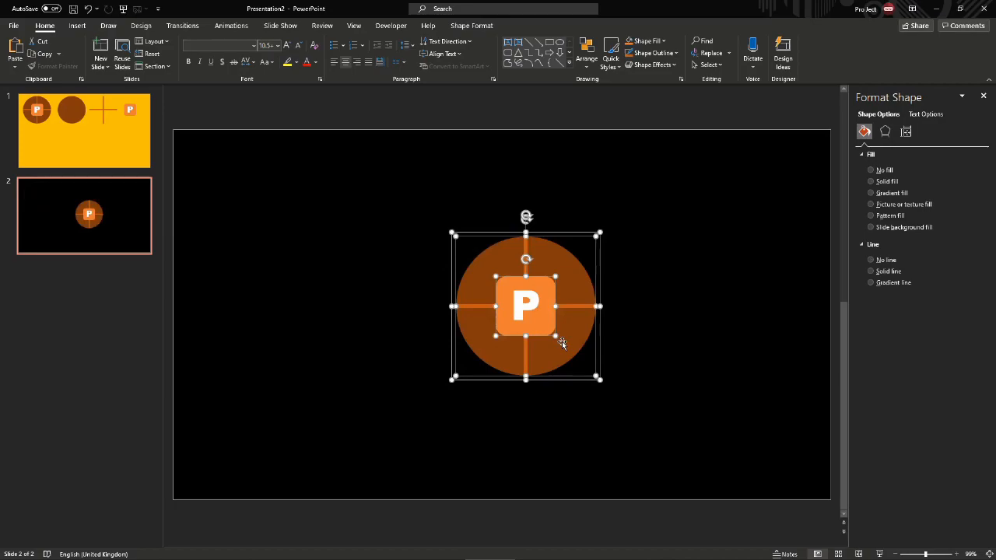
# Align the logo on slide 2 to the slide's horizontal center and vertical middle as one group.
pyautogui.click(480, 27)
pyautogui.click(736, 42)
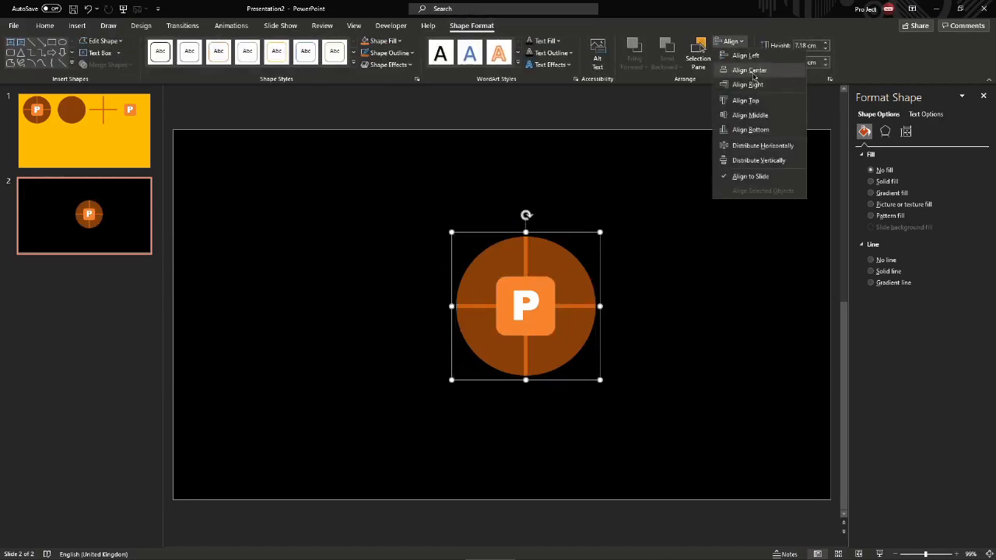
pyautogui.click(750, 71)
pyautogui.click(731, 42)
pyautogui.click(751, 118)
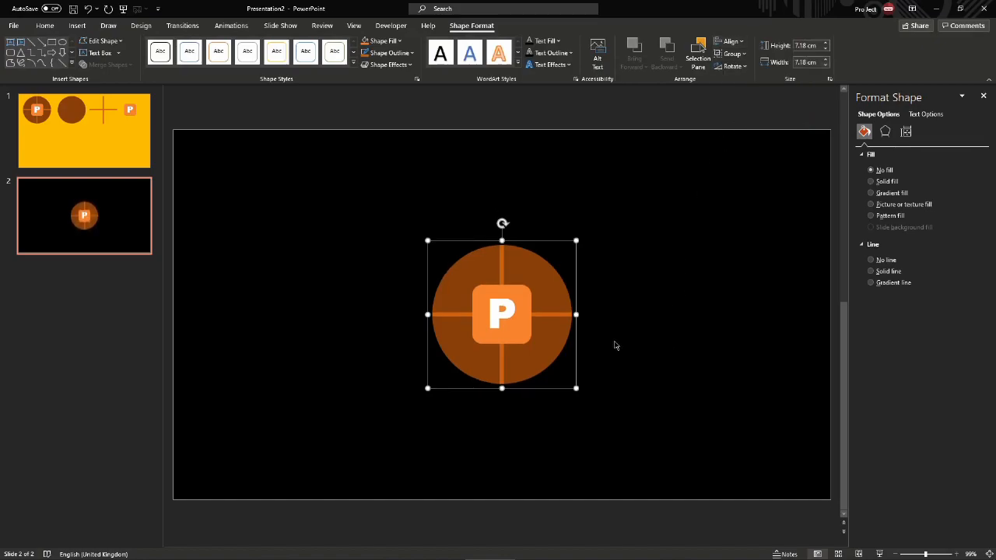
# Duplicate the brown circle on slide 2 and give the copy no fill and a white outline.
pyautogui.click(633, 409)
pyautogui.moveTo(552, 336)
pyautogui.mouseDown()
pyautogui.moveTo(567, 360)
pyautogui.moveTo(535, 329)
pyautogui.mouseUp()
pyautogui.click(654, 43)
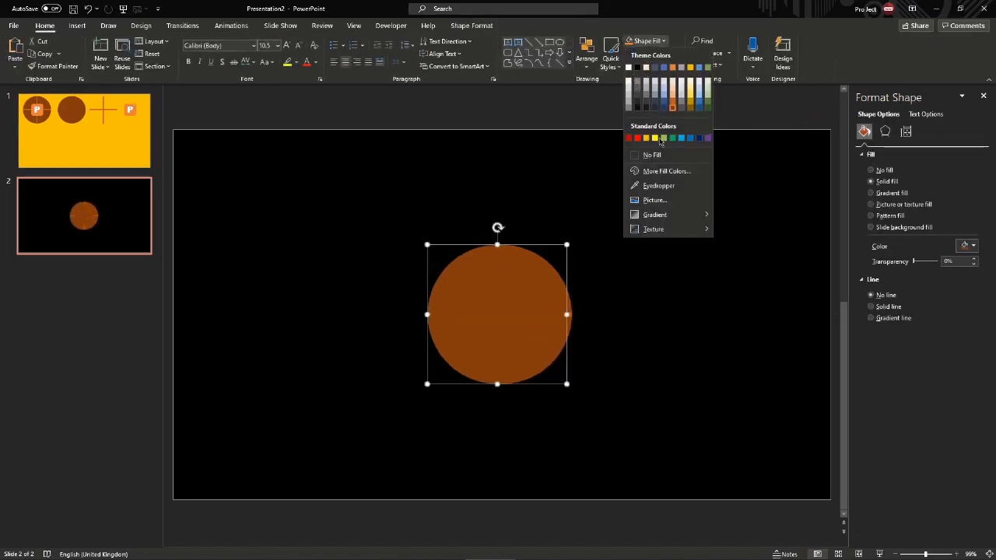
pyautogui.click(657, 156)
pyautogui.click(653, 53)
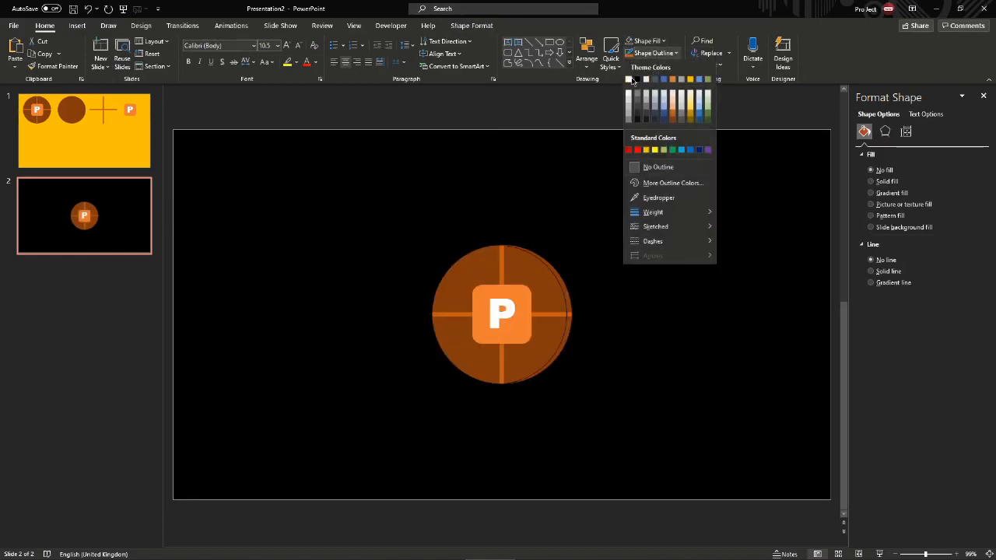
pyautogui.click(632, 81)
# Add the widest light blue glow to the white ring and align it exactly over the brown circle.
pyautogui.click(650, 65)
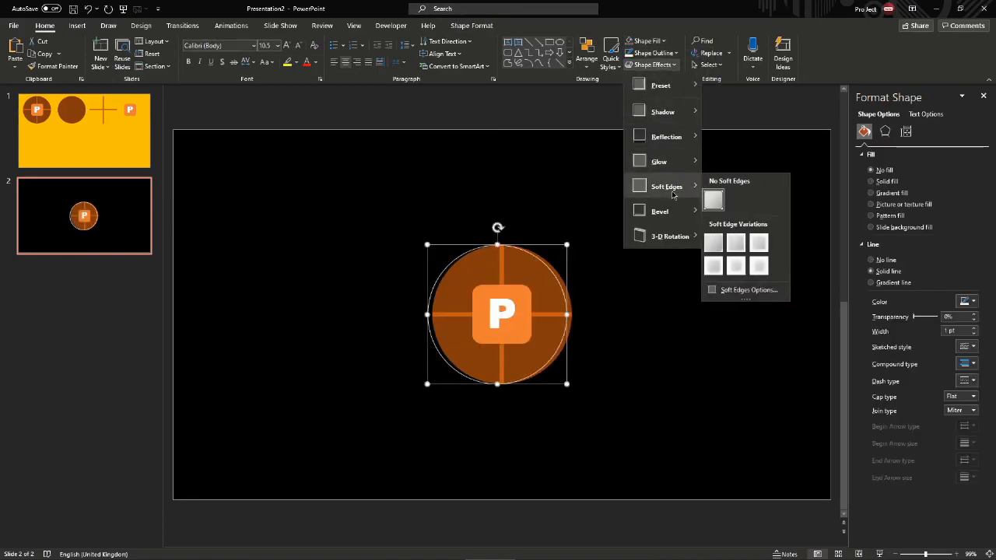
pyautogui.moveTo(675, 165)
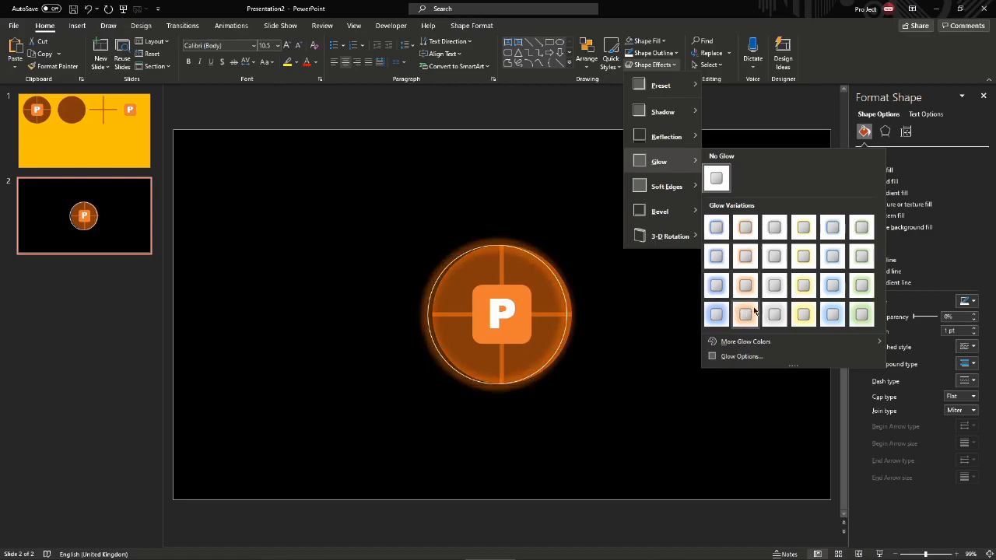
pyautogui.click(832, 314)
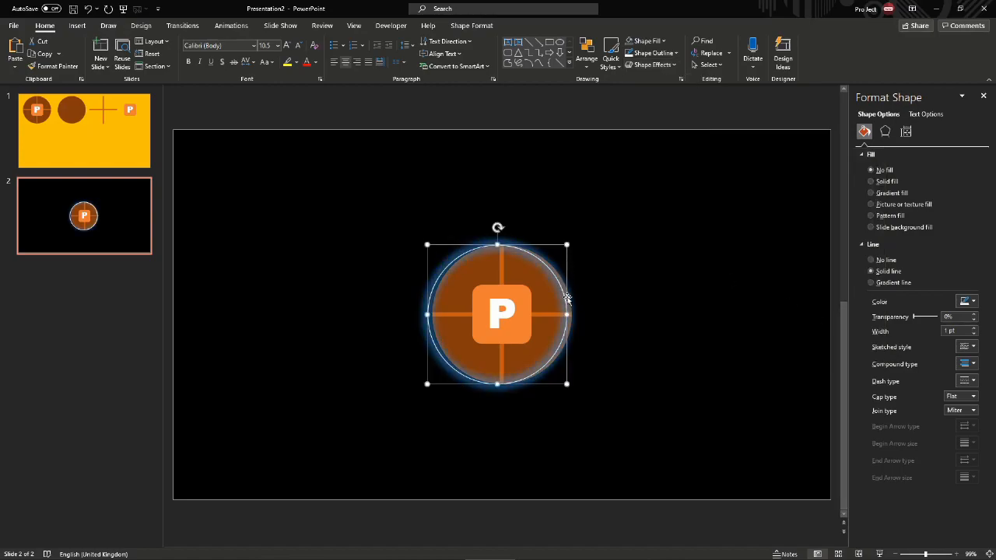
pyautogui.moveTo(562, 297); pyautogui.dragTo(567, 297)
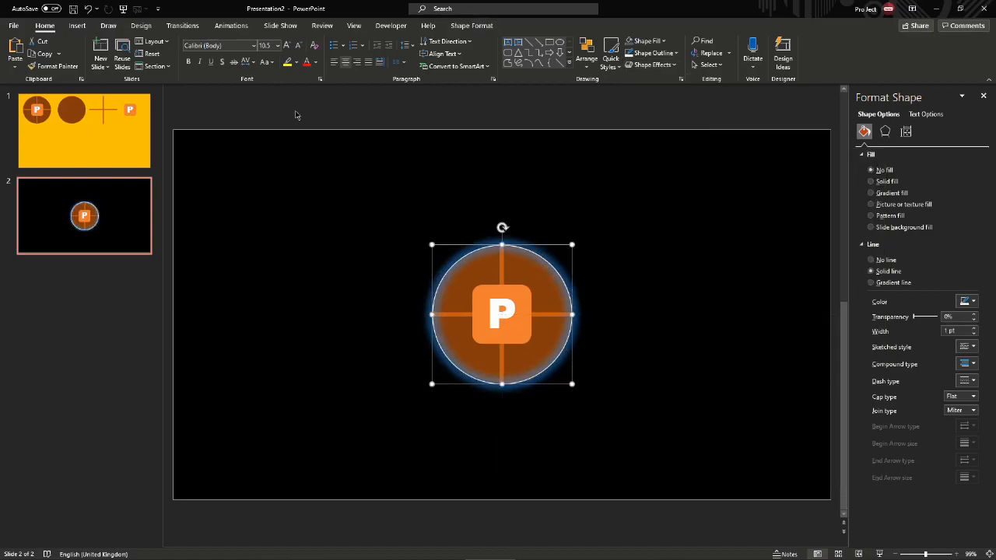
# Apply the Wheel entrance animation to the glowing ring and set it to start With Previous.
pyautogui.click(231, 27)
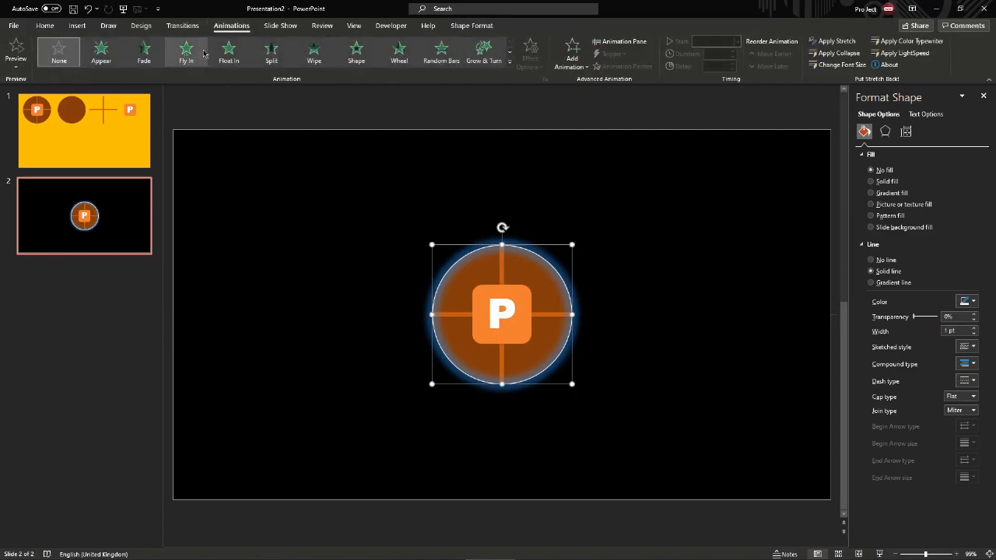
pyautogui.click(400, 58)
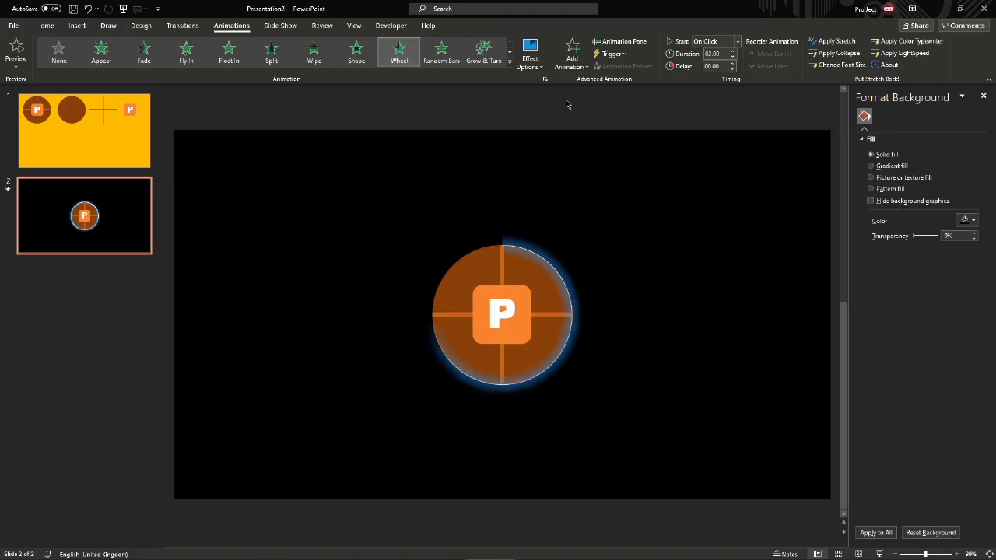
pyautogui.click(619, 41)
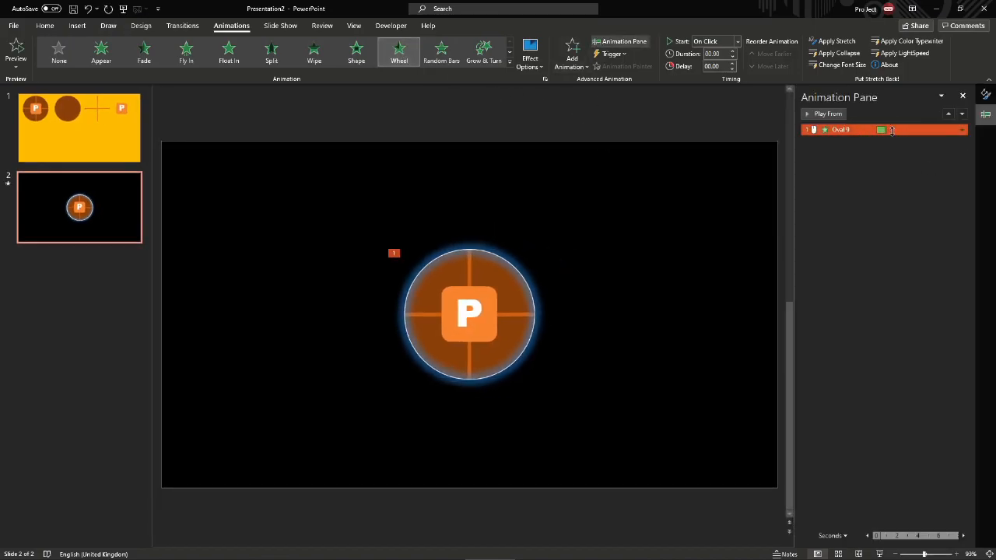
pyautogui.click(962, 130)
pyautogui.click(926, 151)
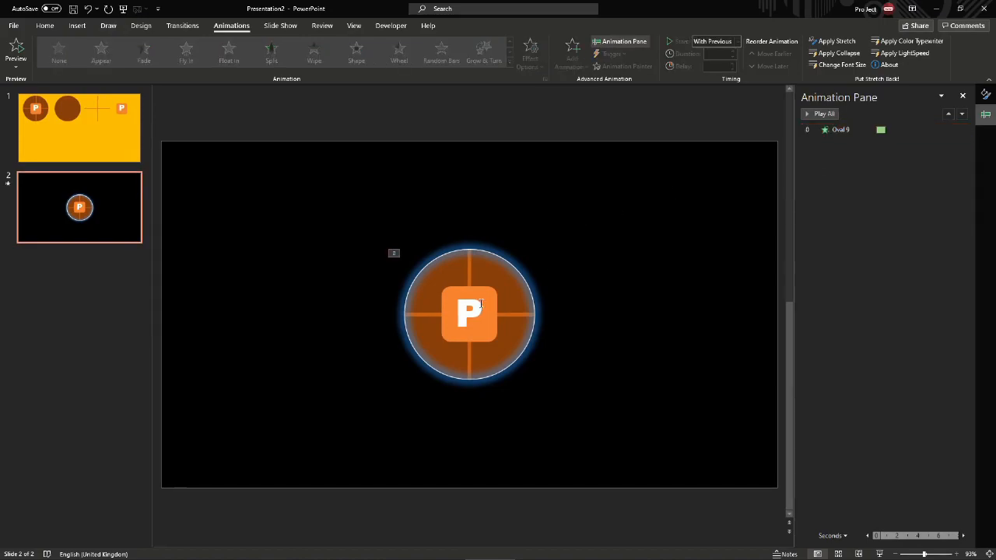
# Duplicate the orange rounded square, remove the copy's P, and give it a white outline without fill.
pyautogui.click(480, 303)
pyautogui.moveTo(494, 344); pyautogui.dragTo(485, 333)
pyautogui.press('BackSpace')
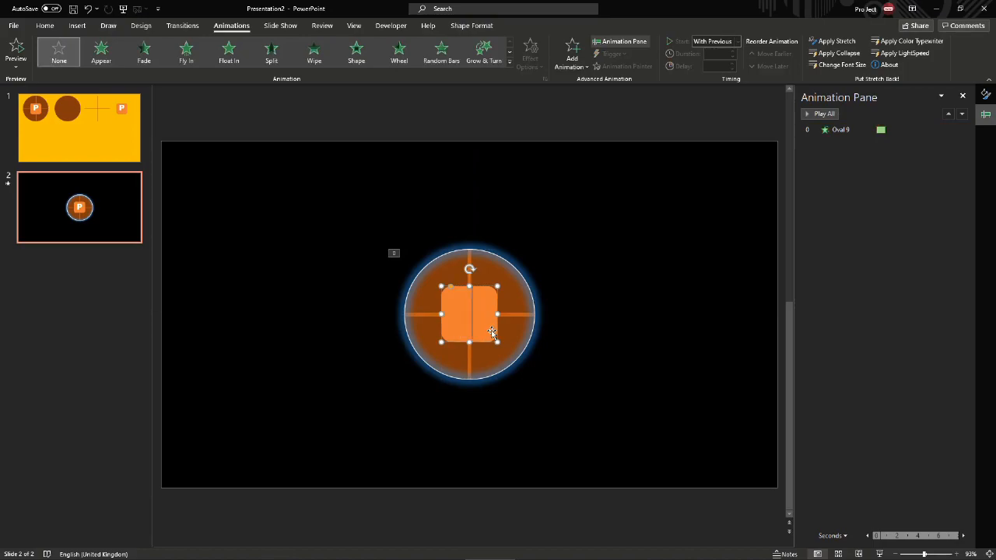
pyautogui.click(471, 25)
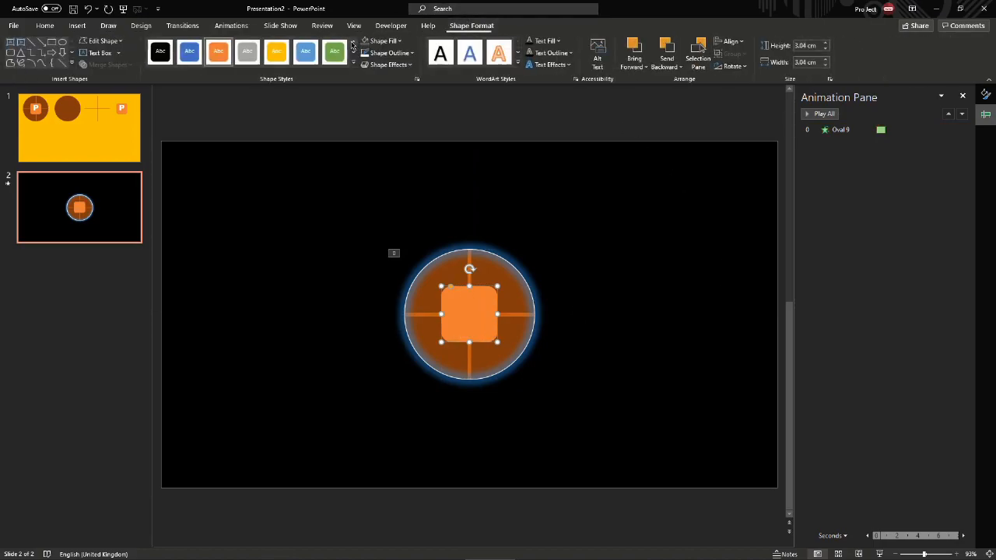
pyautogui.click(367, 55)
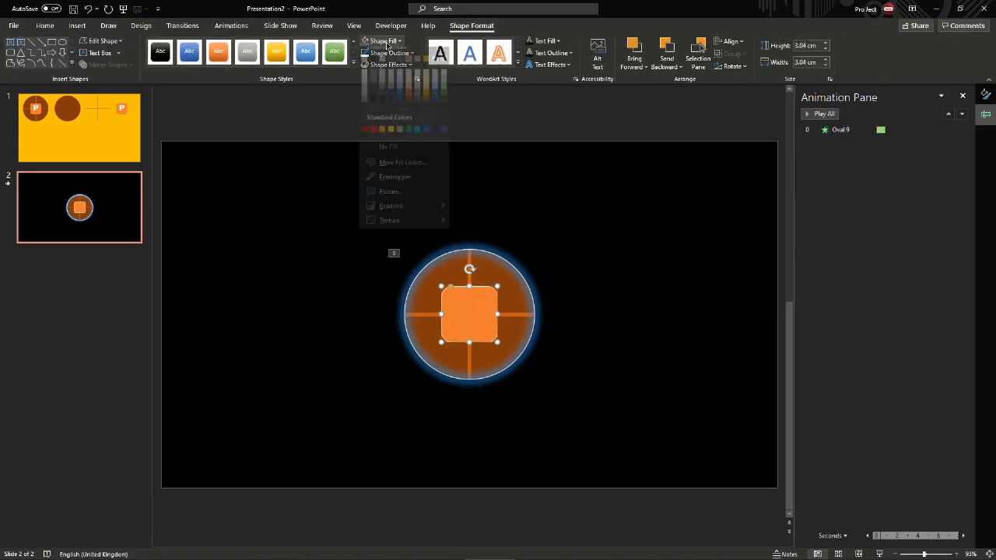
pyautogui.click(404, 154)
# Add the widest light blue glow to the white rounded-square outline and open the animation options for it.
pyautogui.click(389, 65)
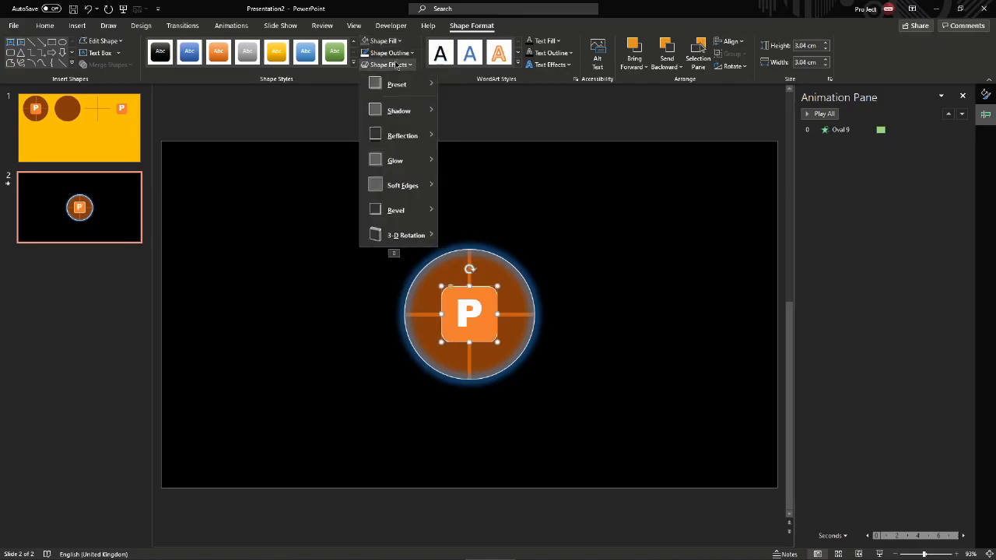
pyautogui.moveTo(395, 161)
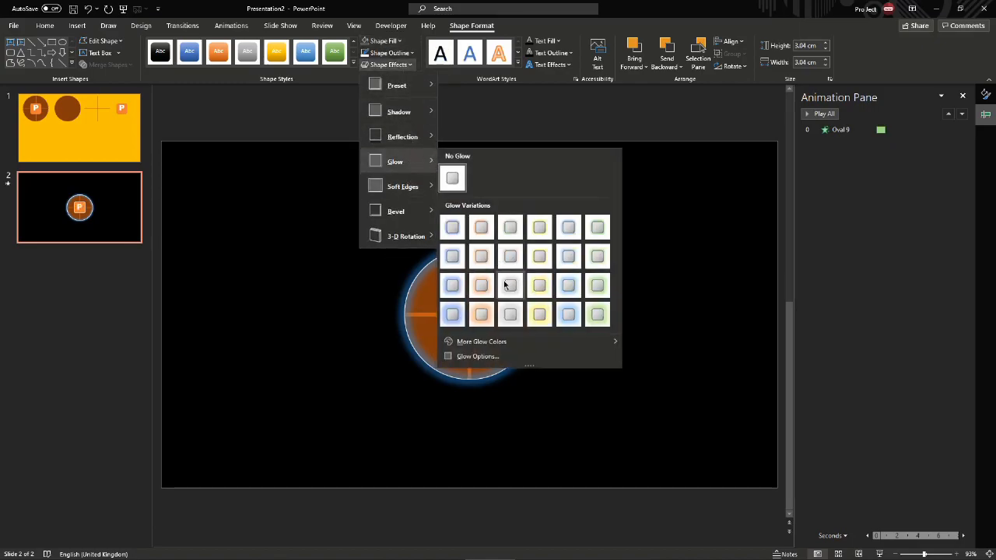
pyautogui.click(568, 315)
pyautogui.scroll(10, 567, 350)
pyautogui.scroll(-3, 568, 355)
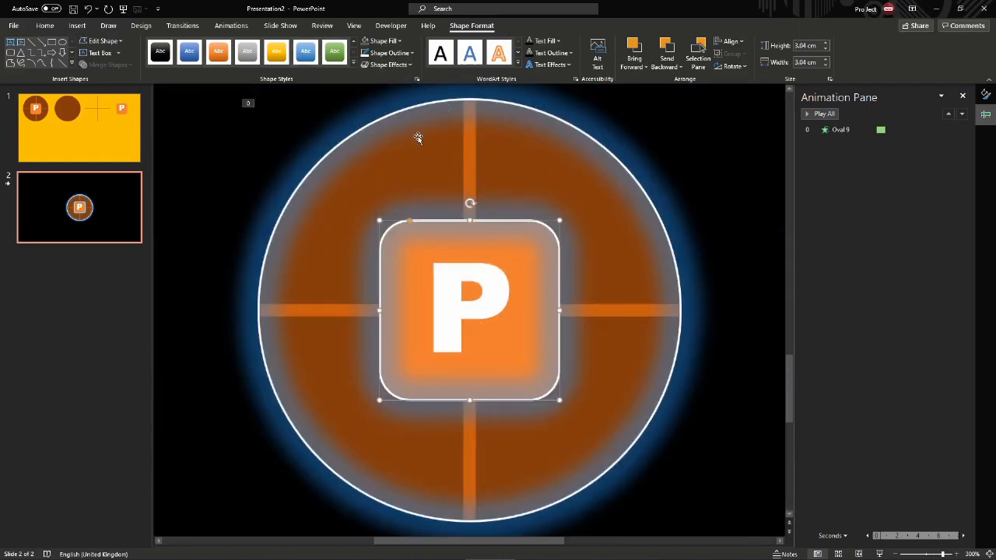
pyautogui.click(231, 26)
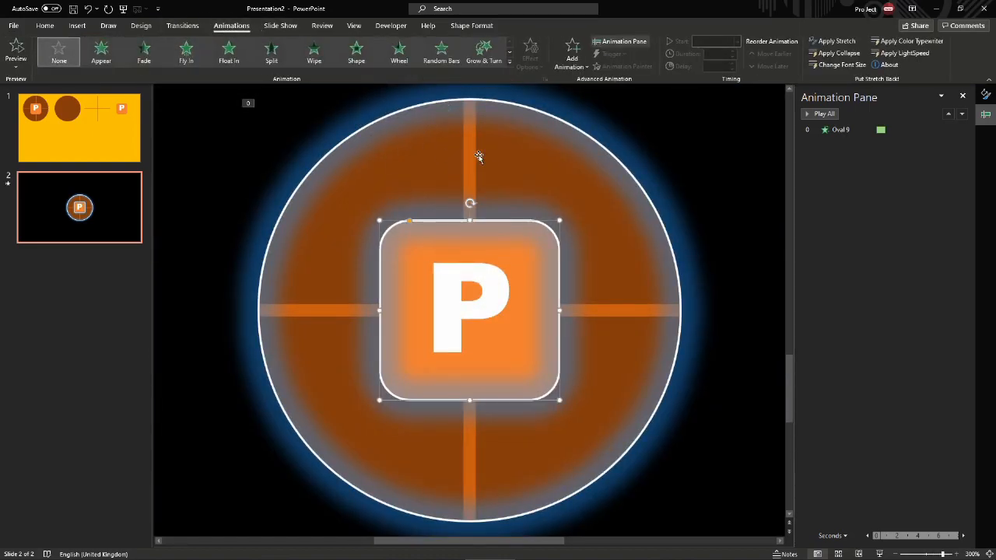
pyautogui.scroll(-6, 560, 382)
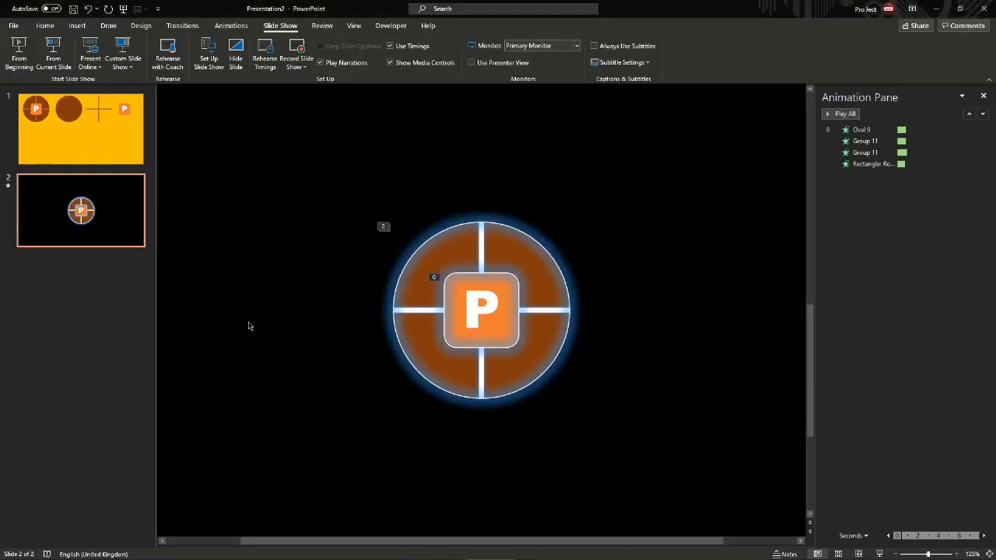
# Play slide 2 as a slide show to review the logo's glow animations, and return to editing.
pyautogui.hotkey('shift', 'F5')
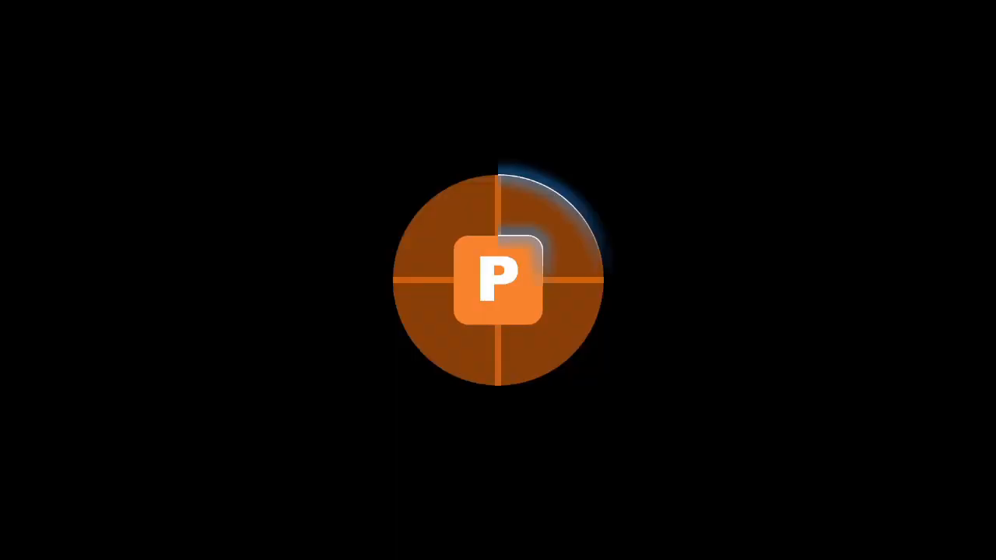
pyautogui.press('Escape')
pyautogui.moveTo(273, 112); pyautogui.dragTo(303, 175)
pyautogui.click(671, 479)
# Duplicate slide 2 and delete all the objects on the copy to leave an empty black slide 3.
pyautogui.click(70, 210)
pyautogui.hotkey('ctrl', 'd')
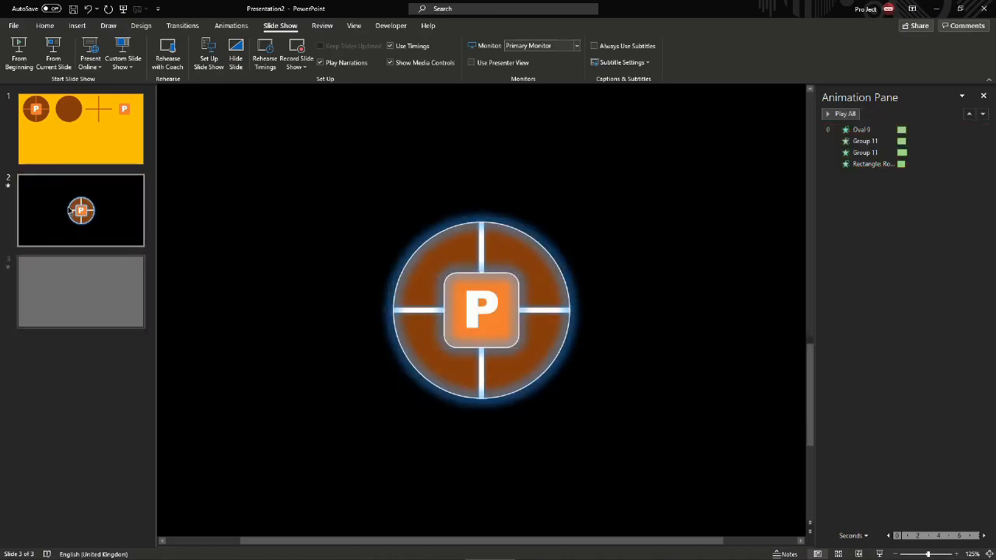
pyautogui.hotkey('ctrl', 'a')
pyautogui.press('Delete')
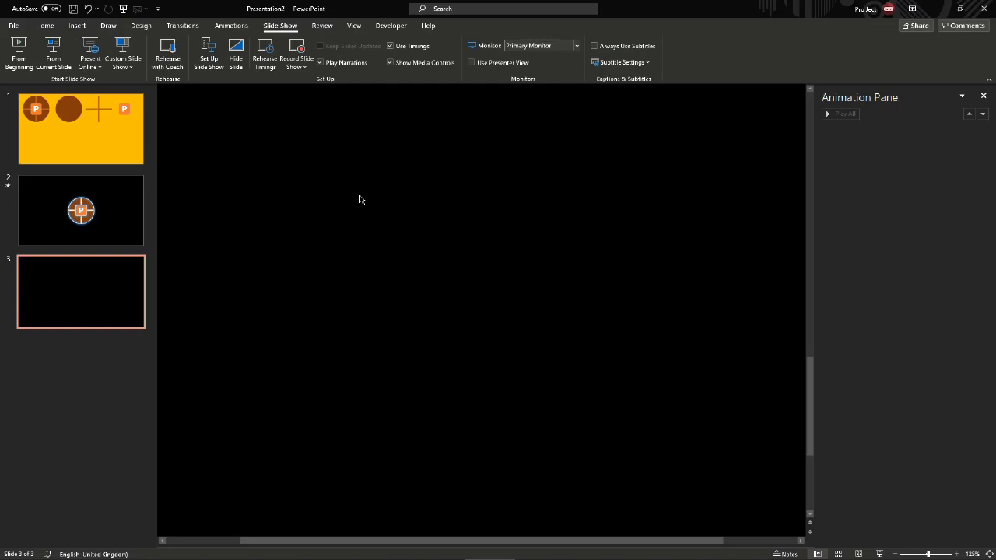
# Add the collection of interface pictures to the empty black slide 3.
pyautogui.scroll(-3, 363, 244)
pyautogui.click(363, 245)
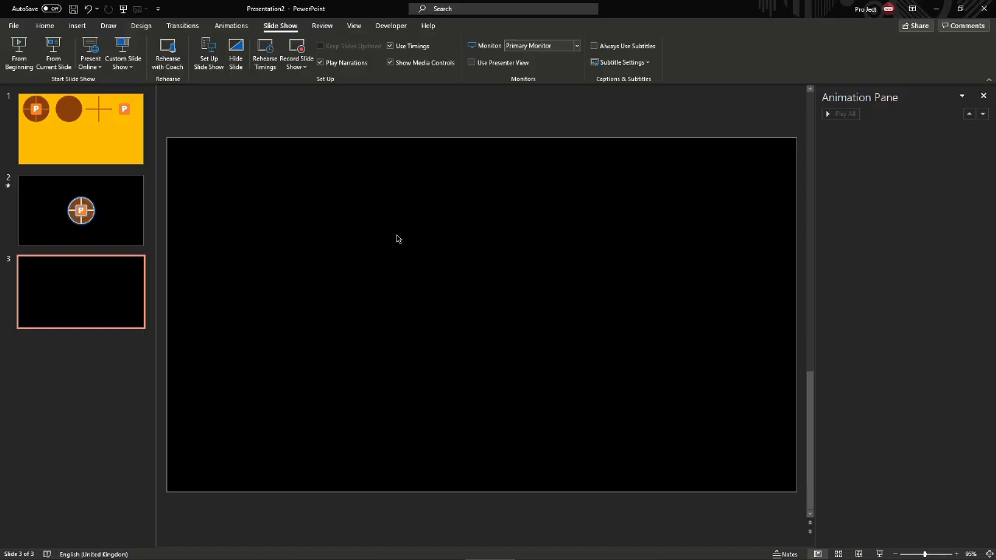
pyautogui.rightClick(268, 221)
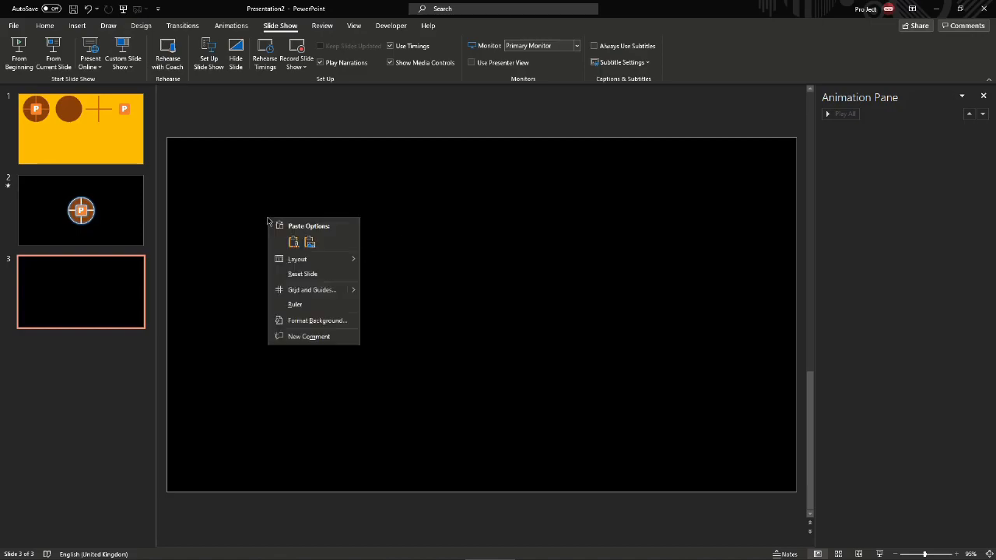
pyautogui.click(233, 226)
pyautogui.rightClick(347, 196)
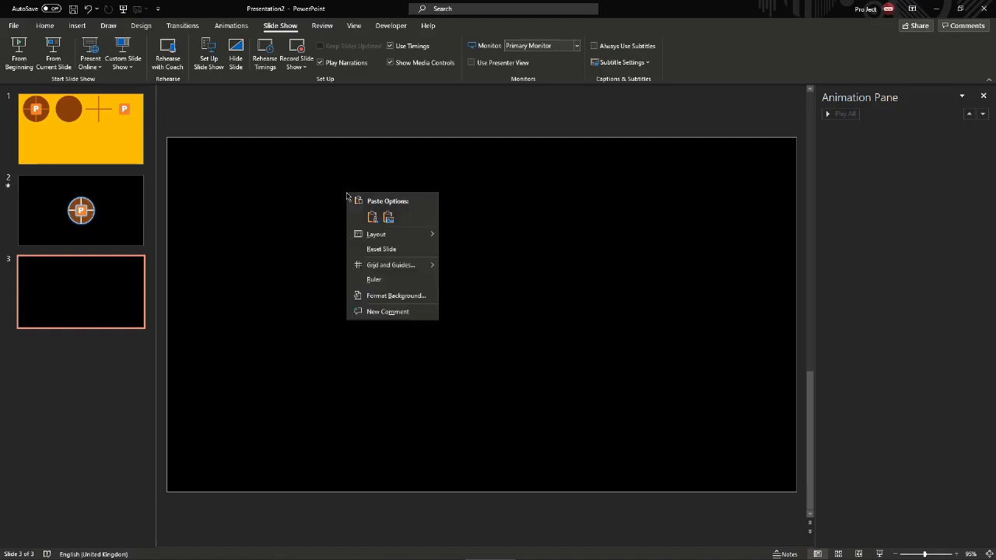
pyautogui.click(394, 221)
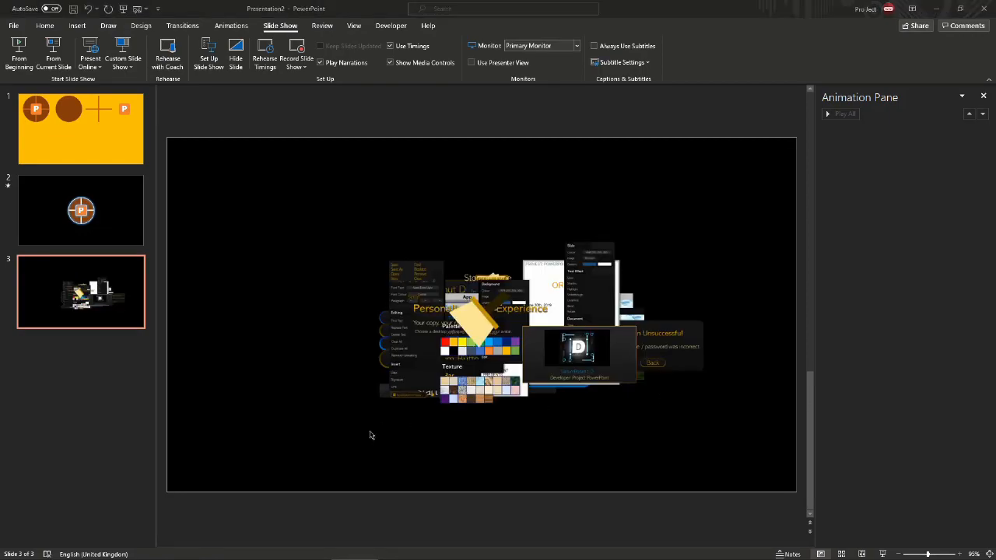
# Select all the interface pictures on slide 3 and align them to their common middle.
pyautogui.moveTo(322, 434); pyautogui.dragTo(767, 164)
pyautogui.click(614, 310)
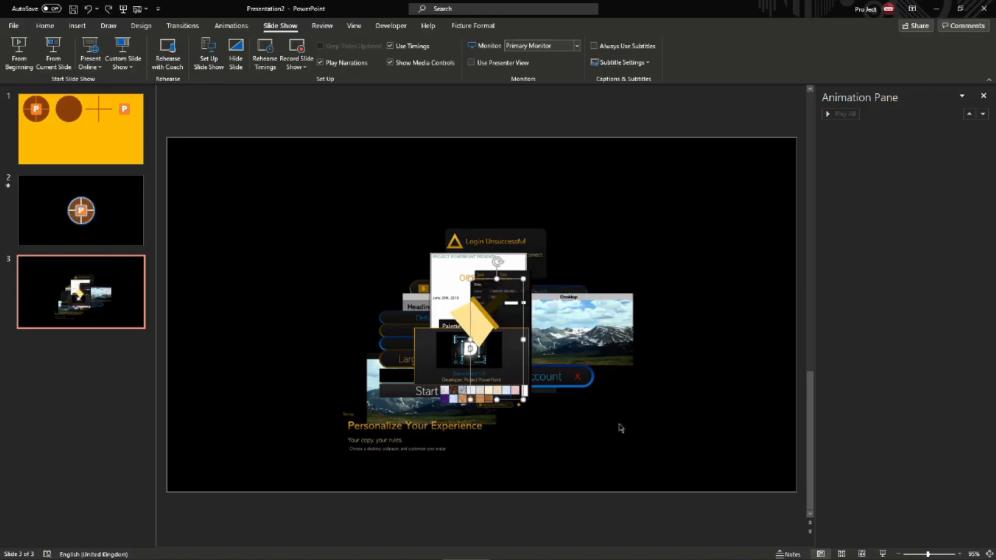
pyautogui.moveTo(622, 455); pyautogui.dragTo(261, 174)
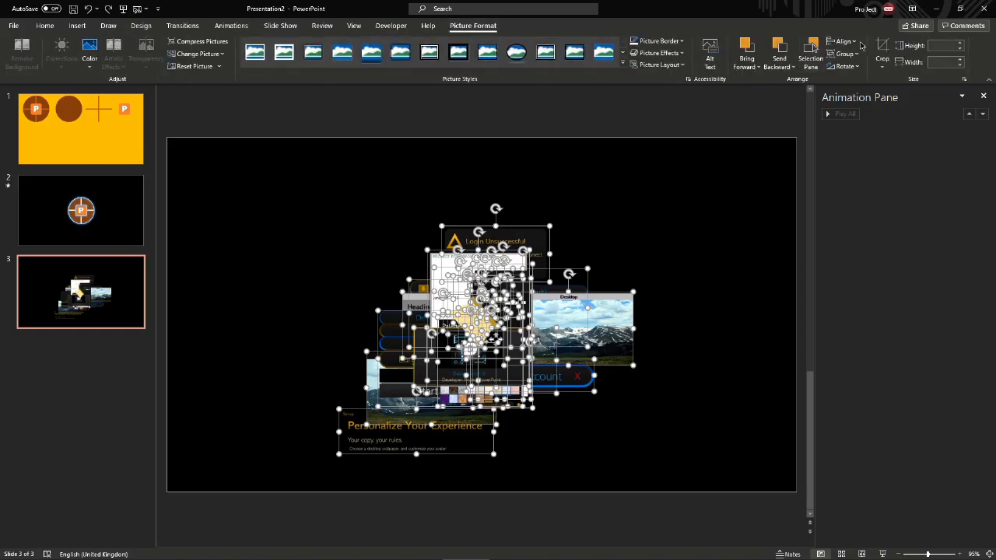
pyautogui.click(843, 41)
pyautogui.click(862, 115)
pyautogui.click(843, 42)
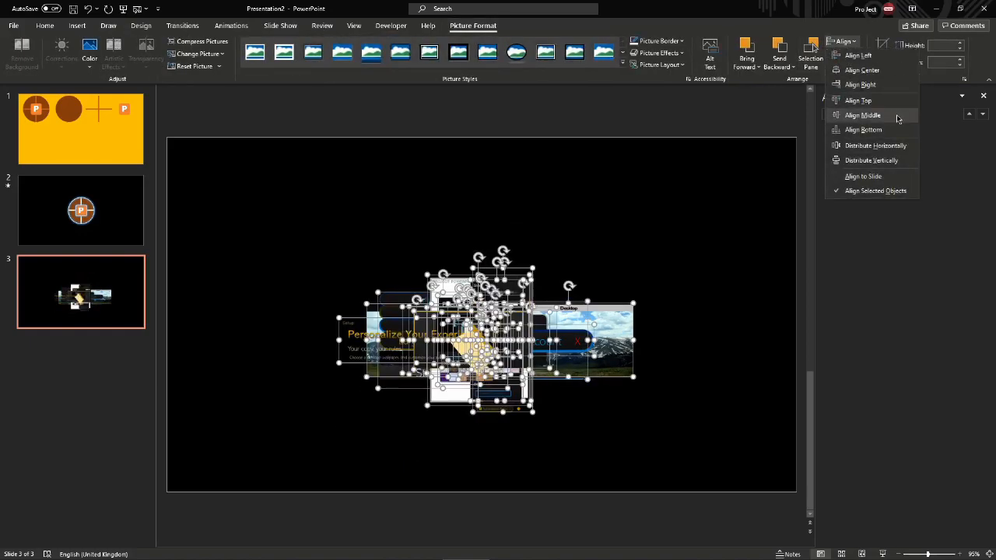
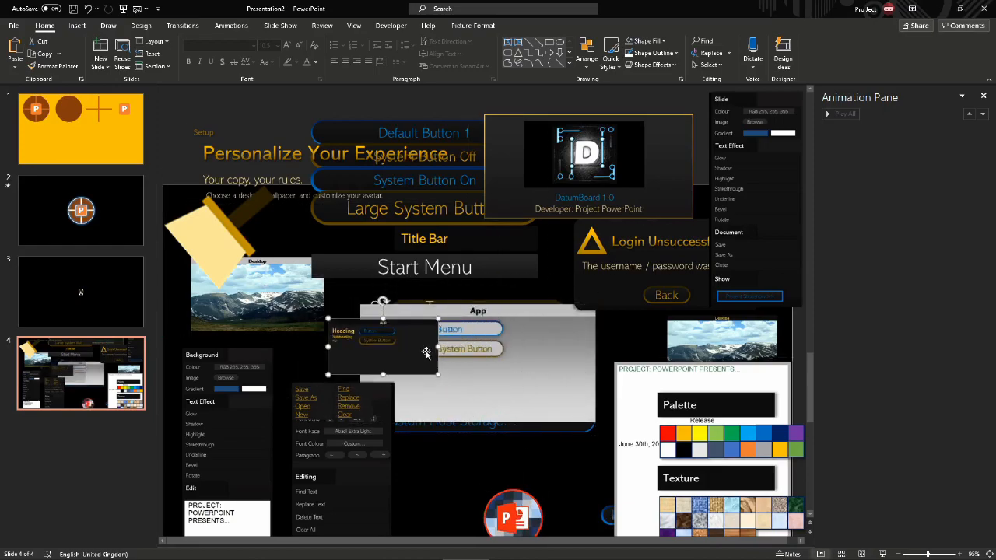
# On slide 4, move the storage options downward and the Shut Down, Restart and Log Off buttons to the slide's upper left.
pyautogui.click(536, 392)
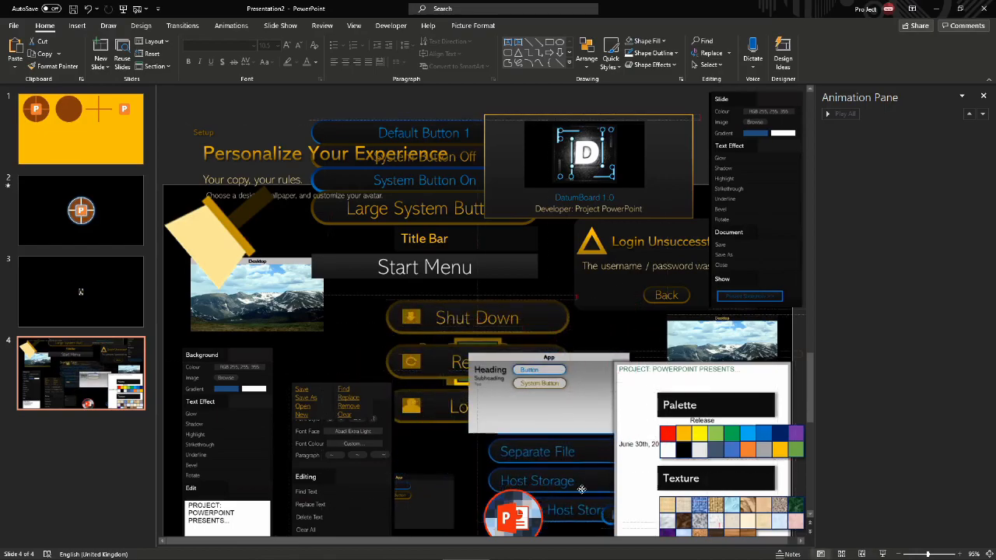
pyautogui.moveTo(581, 489); pyautogui.dragTo(590, 499)
pyautogui.moveTo(555, 466); pyautogui.dragTo(595, 521)
pyautogui.moveTo(442, 345); pyautogui.dragTo(222, 148)
pyautogui.scroll(-3, 339, 254)
pyautogui.scroll(-4, 339, 254)
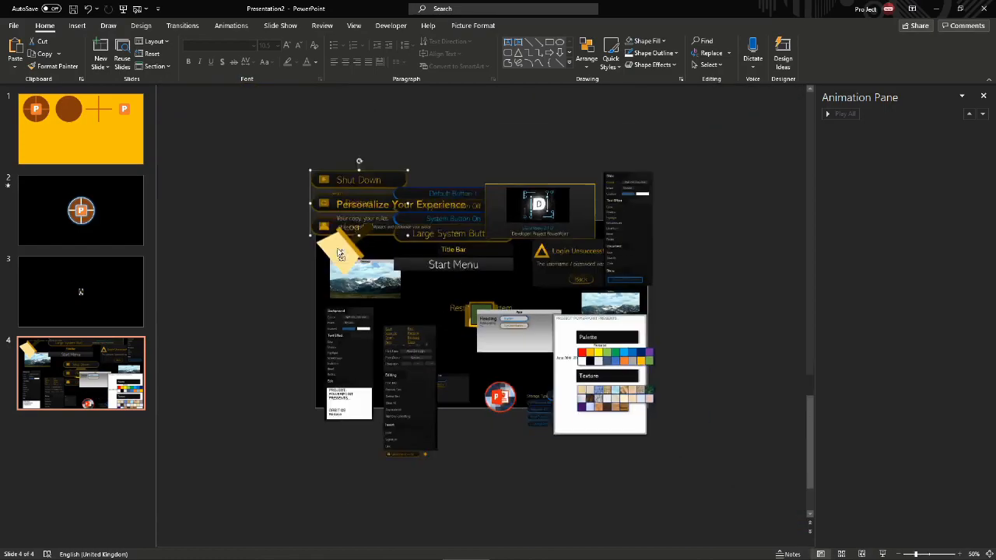
# Spread the Personalize Your Experience heading, DatumBoard window, system button stack, yellow pin and left desktop picture outward around slide 4's upper part.
pyautogui.scroll(2, 340, 254)
pyautogui.moveTo(410, 225); pyautogui.dragTo(565, 138)
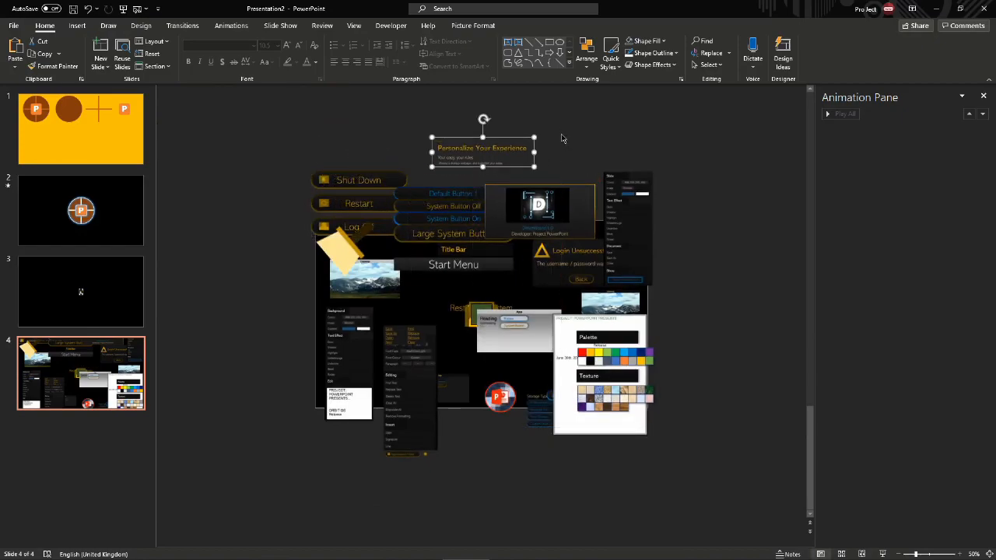
pyautogui.moveTo(518, 227); pyautogui.dragTo(543, 200)
pyautogui.moveTo(466, 233); pyautogui.dragTo(496, 226)
pyautogui.moveTo(352, 233); pyautogui.dragTo(298, 243)
pyautogui.moveTo(365, 280); pyautogui.dragTo(301, 308)
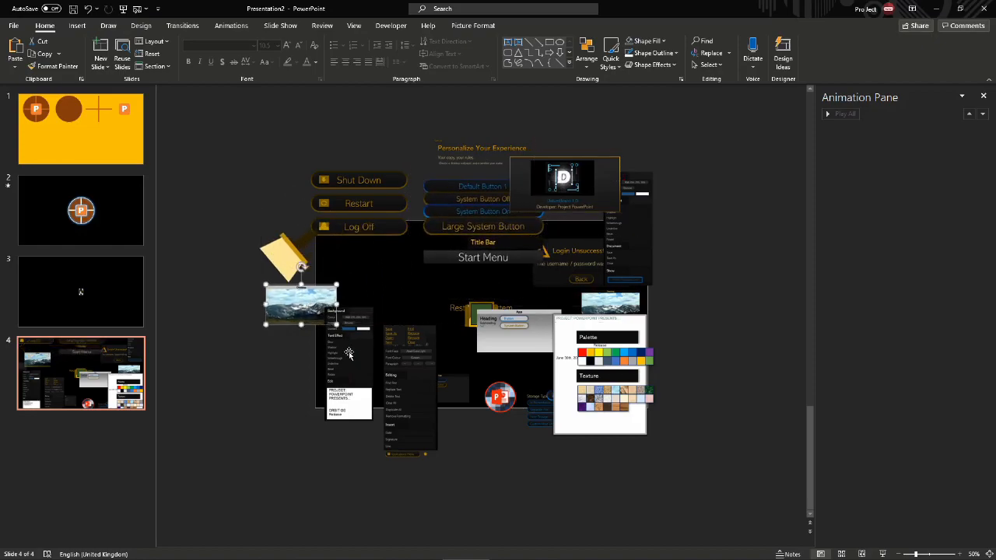
# Move the two formatting panels, dark app window, PowerPoint logo, white document and color palettes outward around slide 4's lower part.
pyautogui.moveTo(348, 366); pyautogui.dragTo(312, 405)
pyautogui.moveTo(411, 389); pyautogui.dragTo(389, 414)
pyautogui.moveTo(454, 389); pyautogui.dragTo(443, 421)
pyautogui.moveTo(500, 396); pyautogui.dragTo(544, 460)
pyautogui.moveTo(634, 392); pyautogui.dragTo(708, 407)
pyautogui.moveTo(600, 385); pyautogui.dragTo(676, 416)
# Place the account button near slide 4's lower right corner and separate the overlapping small icons in the middle.
pyautogui.moveTo(571, 396); pyautogui.dragTo(585, 392)
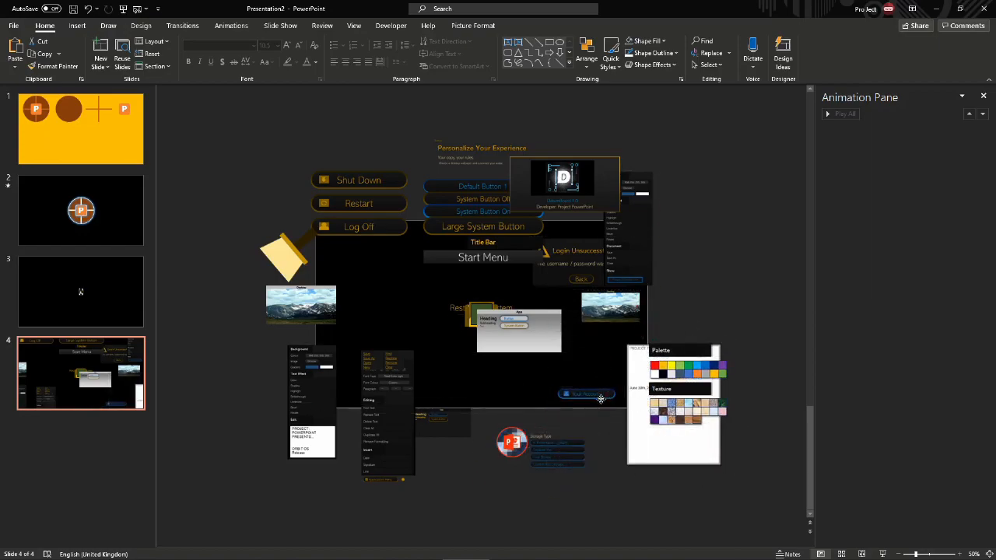
pyautogui.moveTo(477, 317); pyautogui.dragTo(438, 301)
pyautogui.moveTo(360, 256); pyautogui.dragTo(359, 248)
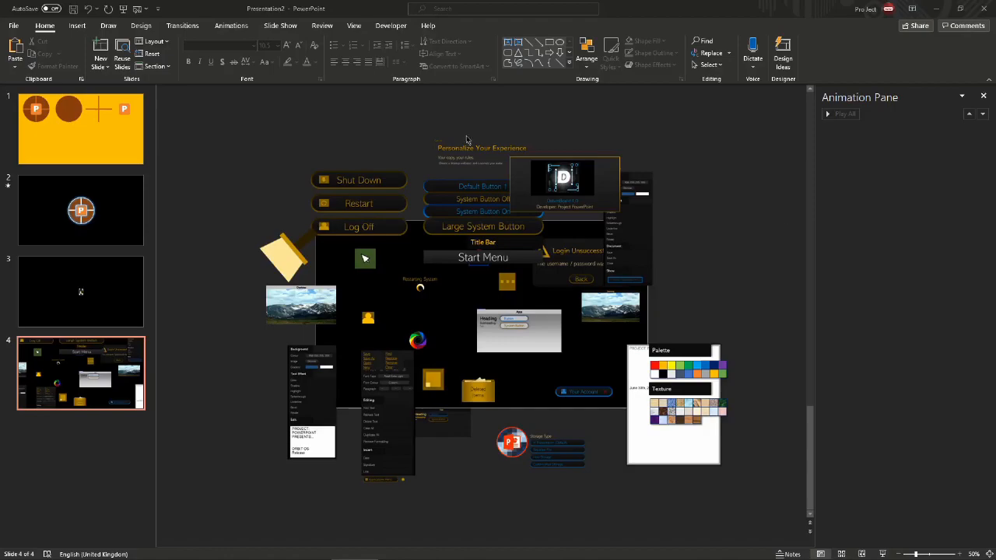
# Apply the Morph transition to slide 4.
pyautogui.click(185, 26)
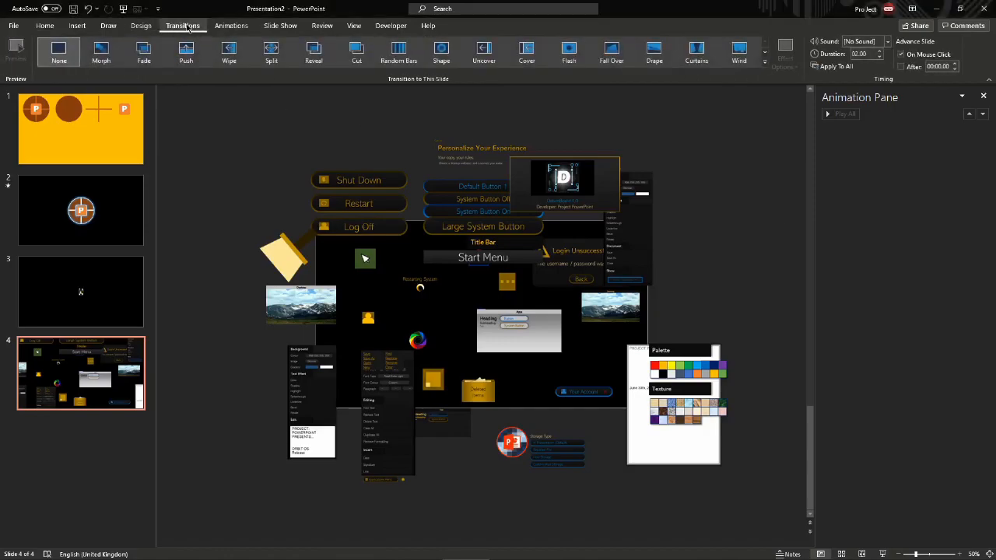
pyautogui.click(107, 61)
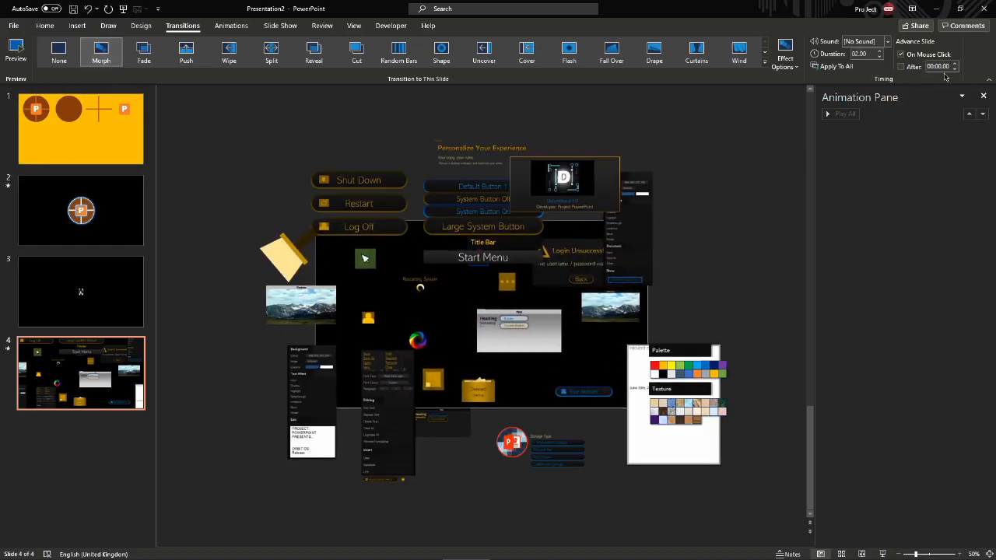
pyautogui.hotkey('ctrl', 'z')
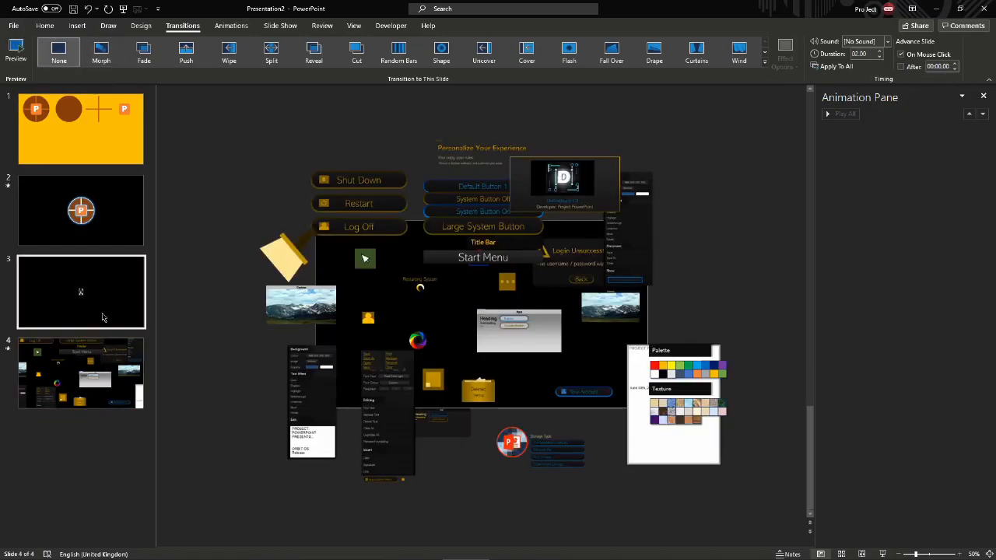
pyautogui.click(102, 318)
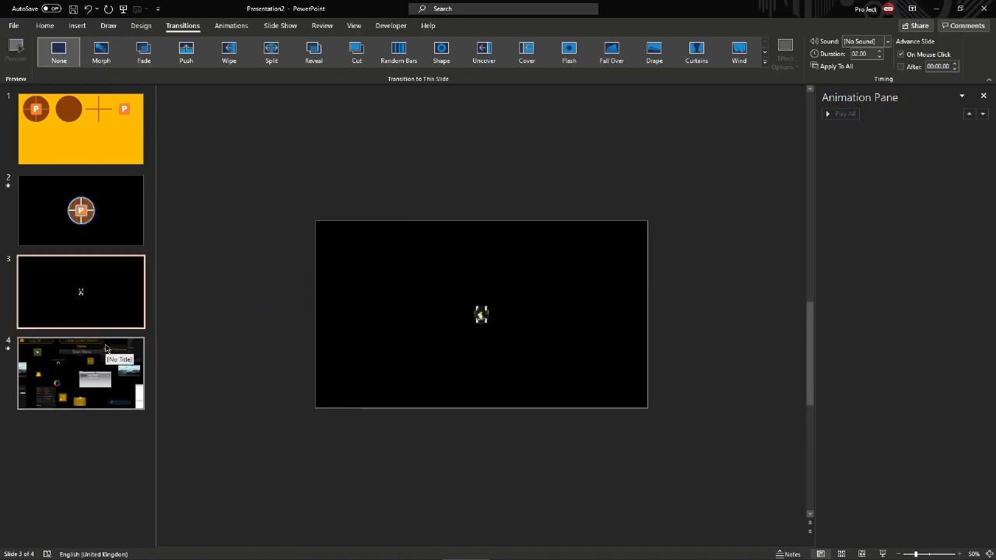
pyautogui.click(106, 347)
pyautogui.hotkey('ctrl', 'y')
# Duplicate slide 4.
pyautogui.click(91, 299)
pyautogui.click(98, 399)
pyautogui.hotkey('ctrl', 'd')
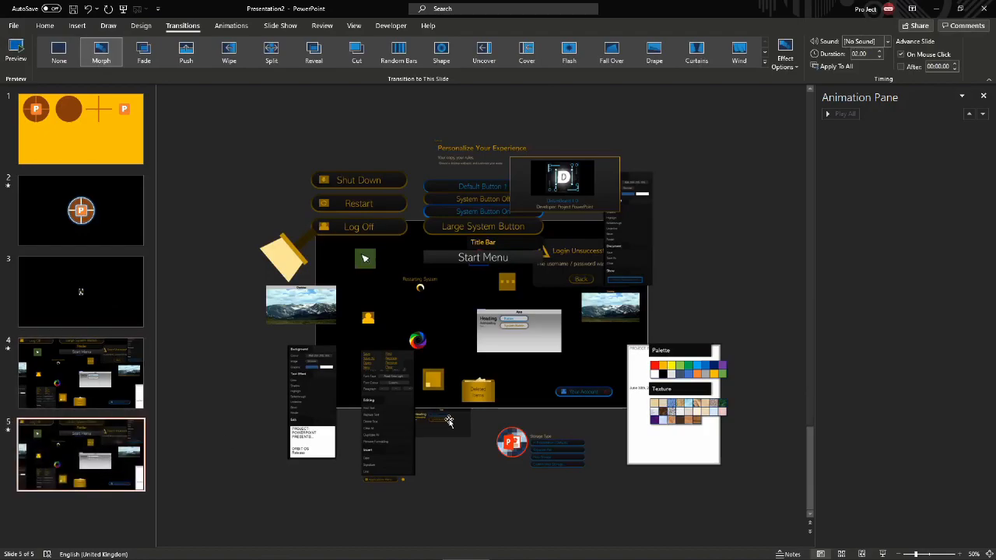
# On slide 5, rearrange the white document, the two formatting panels, the Deleted Items folder and the yellow square icon.
pyautogui.moveTo(722, 514); pyautogui.dragTo(253, 140)
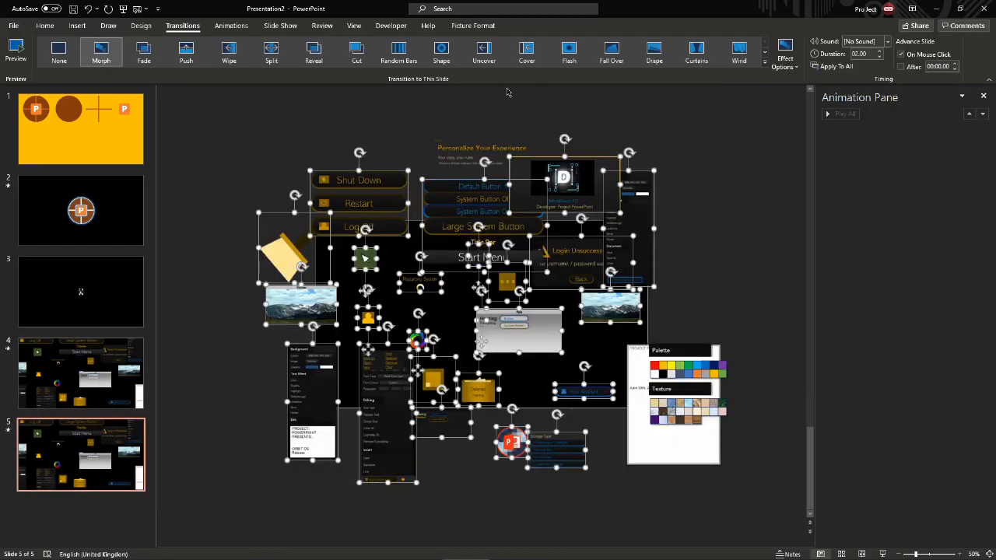
pyautogui.click(459, 153)
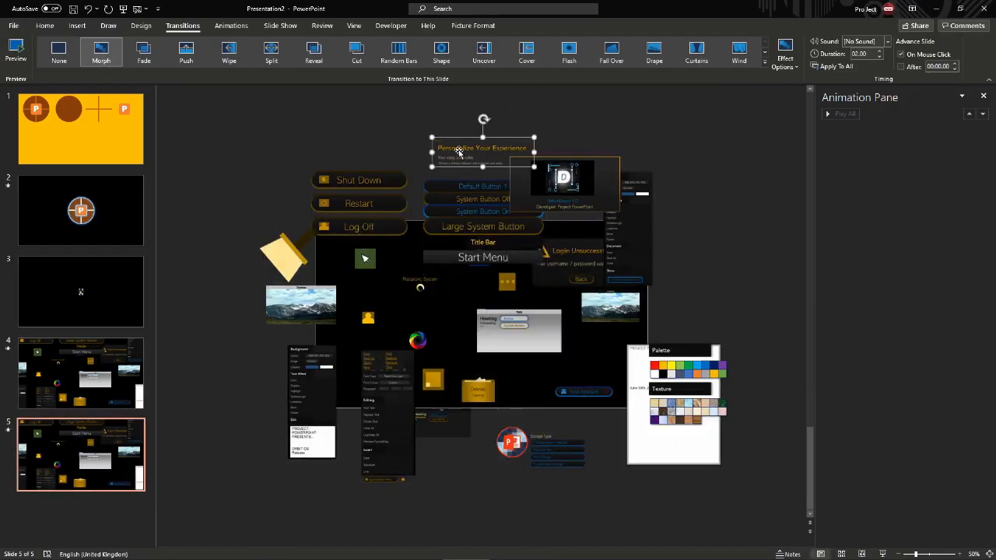
pyautogui.moveTo(706, 411); pyautogui.dragTo(459, 299)
pyautogui.moveTo(311, 404); pyautogui.dragTo(579, 280)
pyautogui.moveTo(399, 413); pyautogui.dragTo(275, 333)
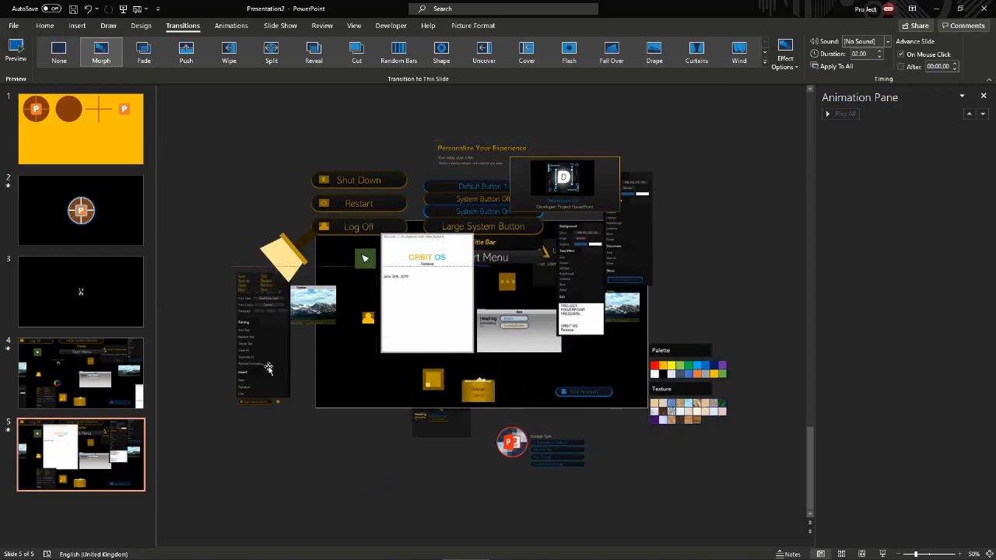
pyautogui.moveTo(478, 389); pyautogui.dragTo(405, 435)
pyautogui.moveTo(432, 381); pyautogui.dragTo(499, 404)
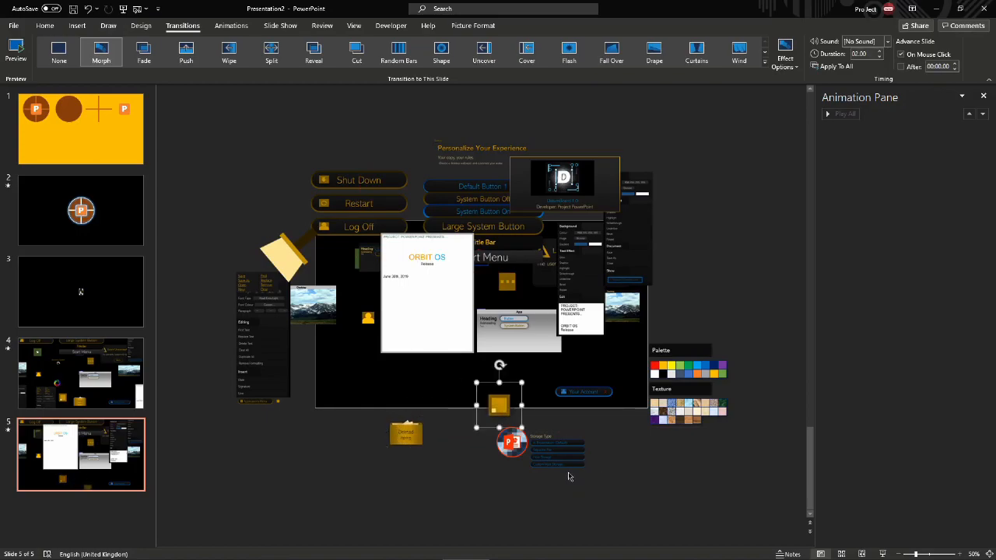
# Gather the account button, DatumBoard window, formatting panels, power buttons, yellow pin and system button stack toward slide 5's middle.
pyautogui.moveTo(583, 391); pyautogui.dragTo(432, 365)
pyautogui.moveTo(563, 183); pyautogui.dragTo(585, 330)
pyautogui.moveTo(264, 335); pyautogui.dragTo(385, 273)
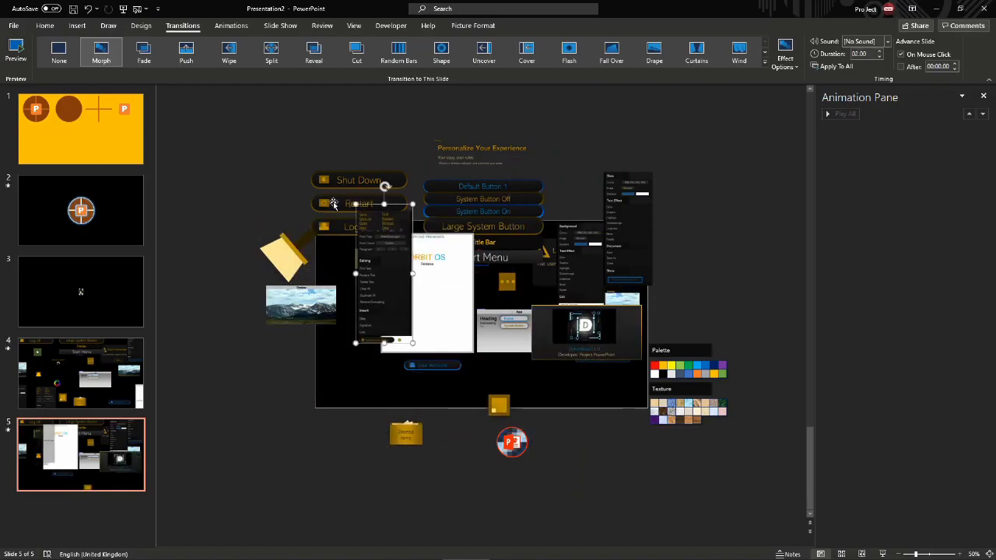
pyautogui.moveTo(359, 203); pyautogui.dragTo(505, 255)
pyautogui.moveTo(284, 256); pyautogui.dragTo(479, 291)
pyautogui.moveTo(607, 254); pyautogui.dragTo(448, 305)
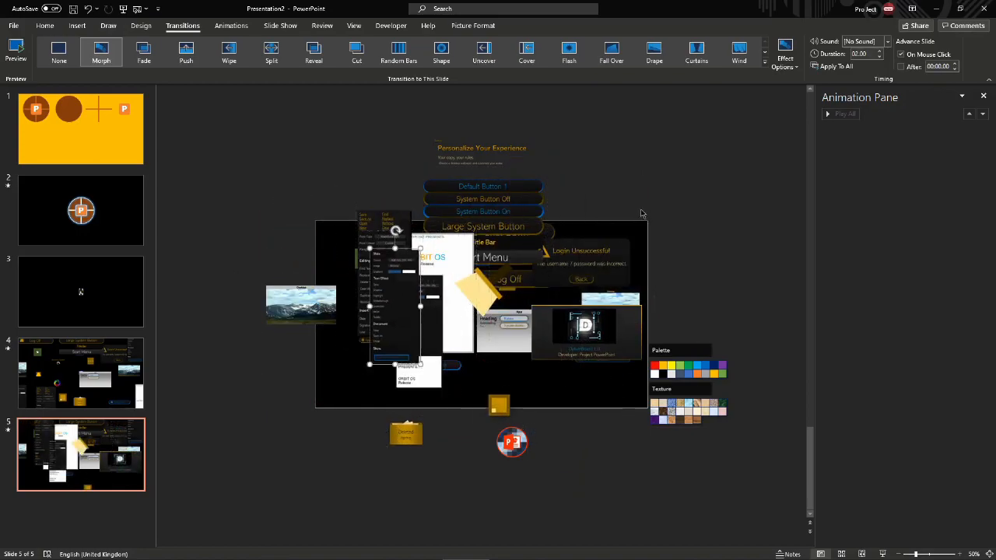
pyautogui.moveTo(489, 204); pyautogui.dragTo(537, 273)
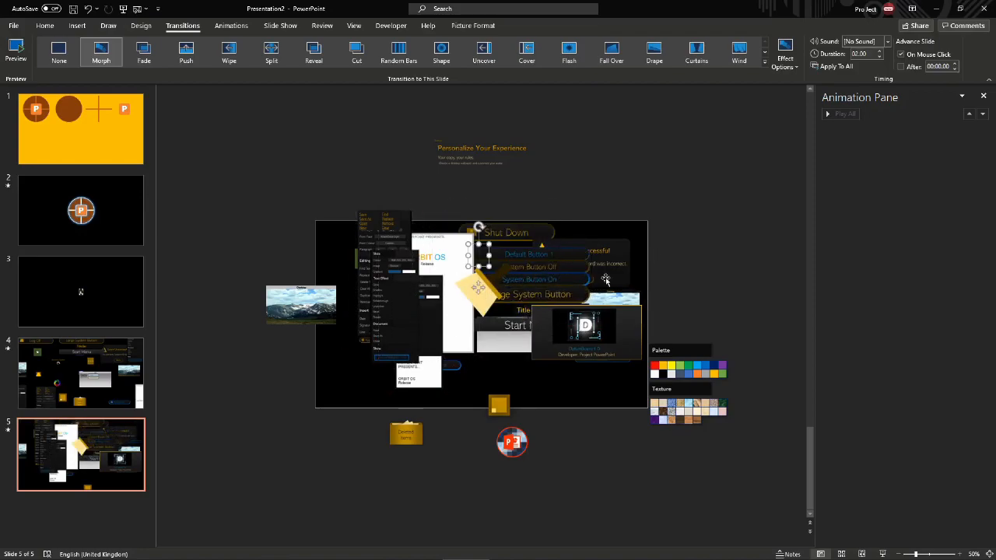
# Spread slide 5's pictures outward by enlarging them as one group, and ungroup them to shrink each picture in place.
pyautogui.hotkey('ctrl', 'a')
pyautogui.hotkey('ctrl', 'g')
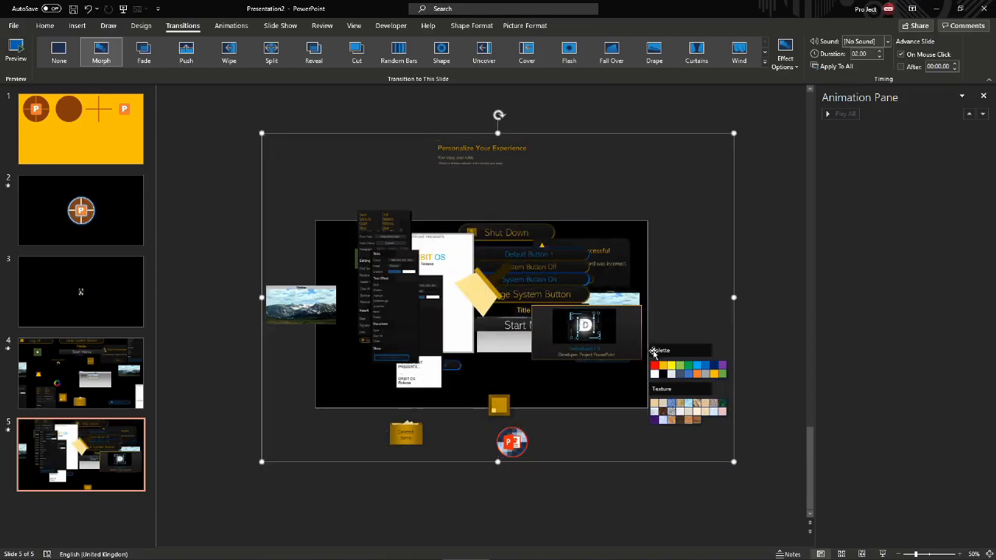
pyautogui.scroll(3, 653, 350)
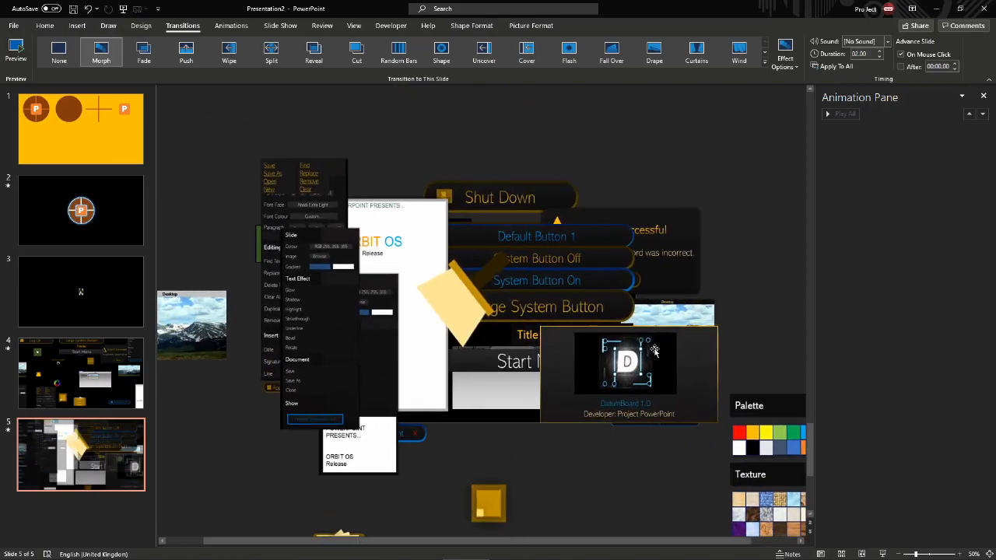
pyautogui.hotkey('ctrl', 'shift', 'g')
pyautogui.scroll(-3, 656, 354)
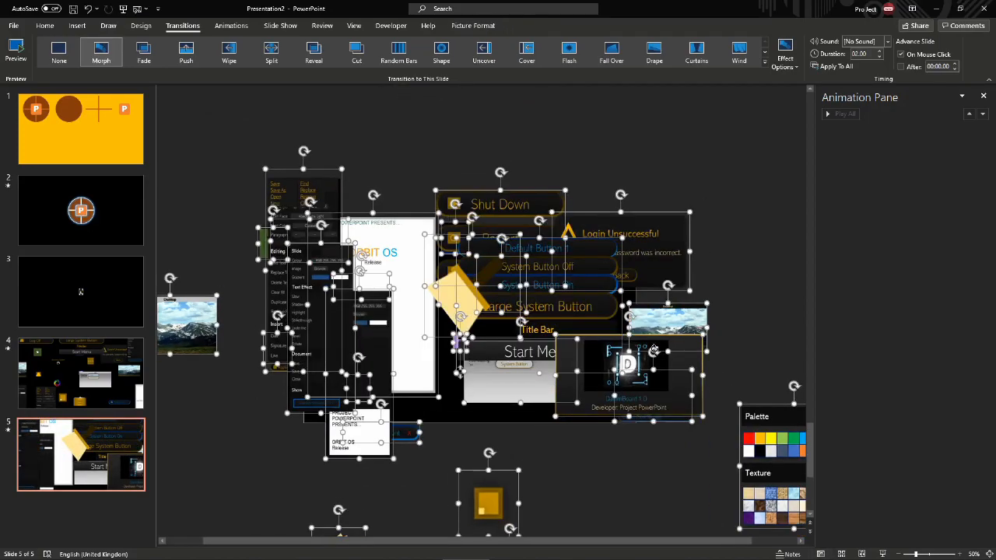
pyautogui.scroll(-4, 537, 164)
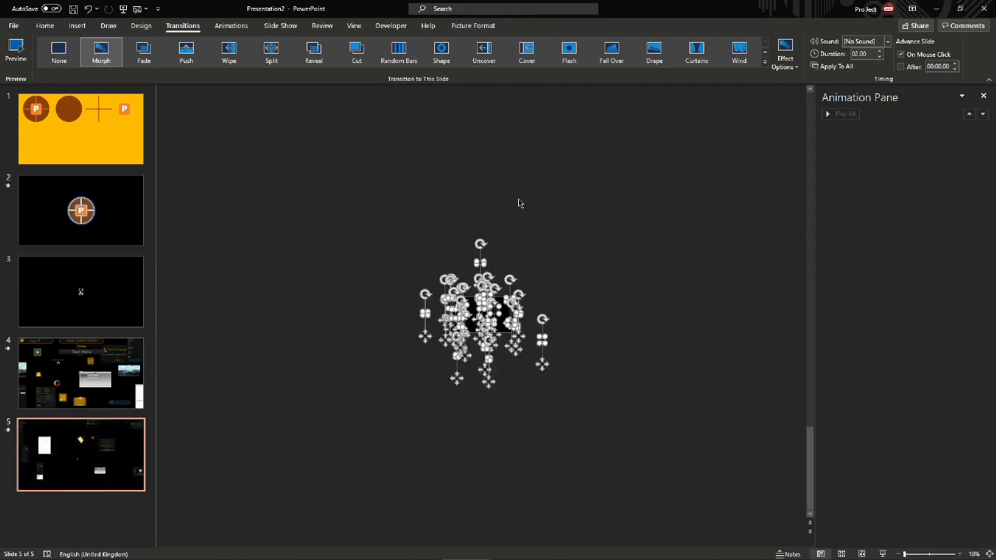
# Move the shrunken, widely scattered pictures of slide 5 back together over the left half of the slide.
pyautogui.moveTo(490, 342); pyautogui.dragTo(474, 261)
pyautogui.press('Escape')
pyautogui.moveTo(417, 393); pyautogui.dragTo(537, 276)
pyautogui.click(543, 400)
pyautogui.hotkey('ctrl', 'a')
pyautogui.click(520, 333)
pyautogui.hotkey('ctrl', 'a')
pyautogui.click(528, 400)
pyautogui.moveTo(529, 399); pyautogui.dragTo(482, 268)
pyautogui.moveTo(504, 352); pyautogui.dragTo(467, 351)
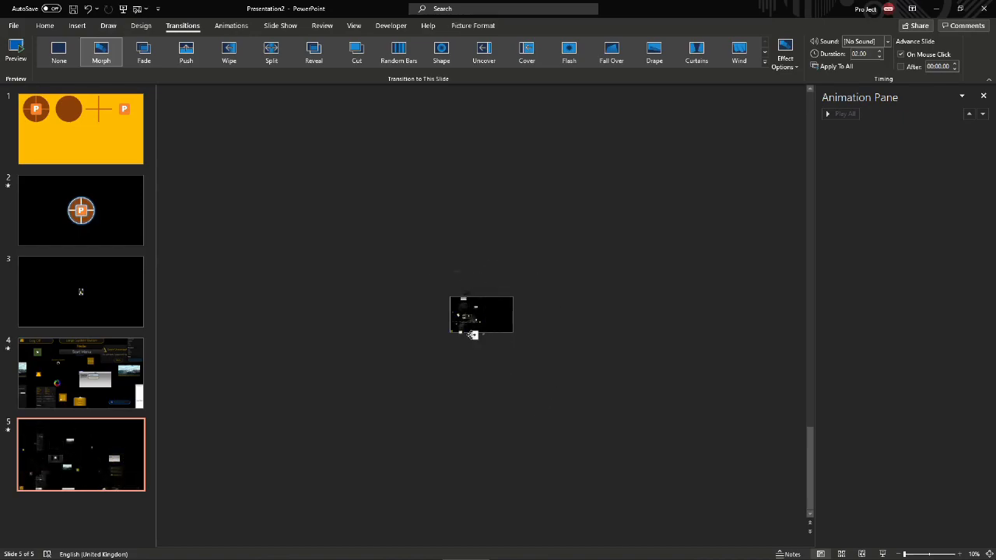
# Move the Personalize Your Experience heading and Login Unsuccessful window down onto slide 5, closer to the other pictures.
pyautogui.moveTo(526, 406); pyautogui.dragTo(413, 241)
pyautogui.scroll(4, 513, 305)
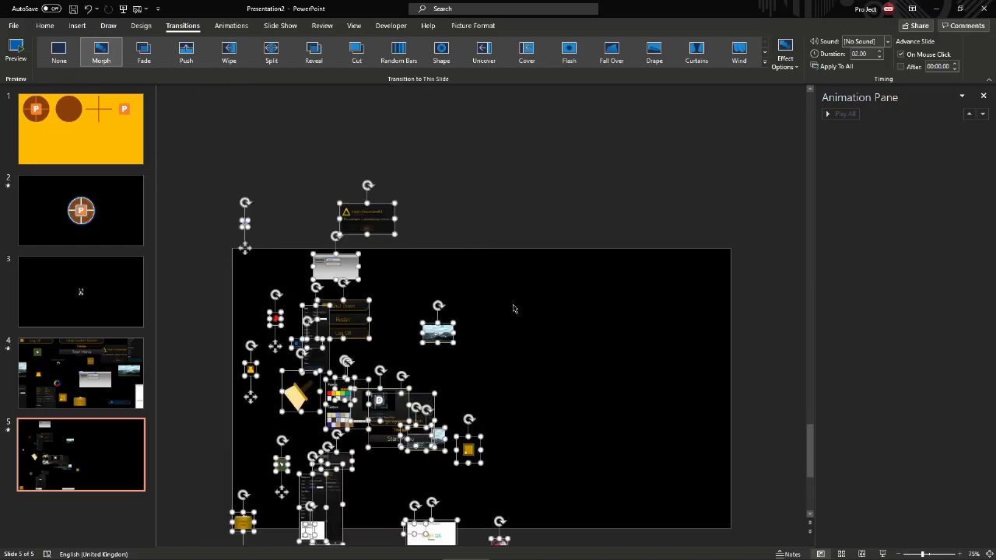
pyautogui.click(516, 312)
pyautogui.moveTo(358, 99); pyautogui.dragTo(352, 242)
pyautogui.moveTo(405, 208); pyautogui.dragTo(438, 272)
pyautogui.moveTo(432, 388); pyautogui.dragTo(476, 399)
# Enlarge all the small pictures on slide 5 around their own positions, leaving them ungrouped.
pyautogui.moveTo(547, 478); pyautogui.dragTo(188, 120)
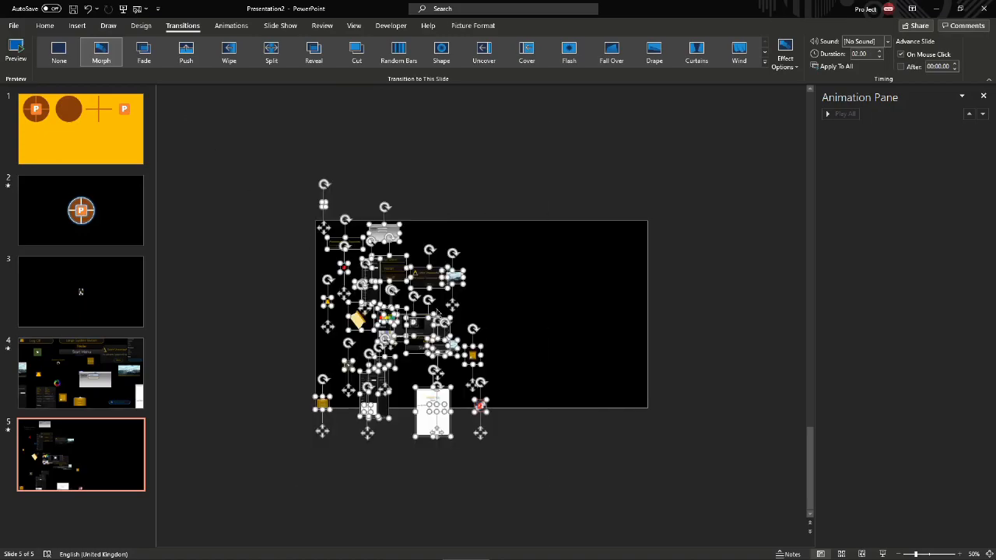
pyautogui.hotkey('ctrl', 'g')
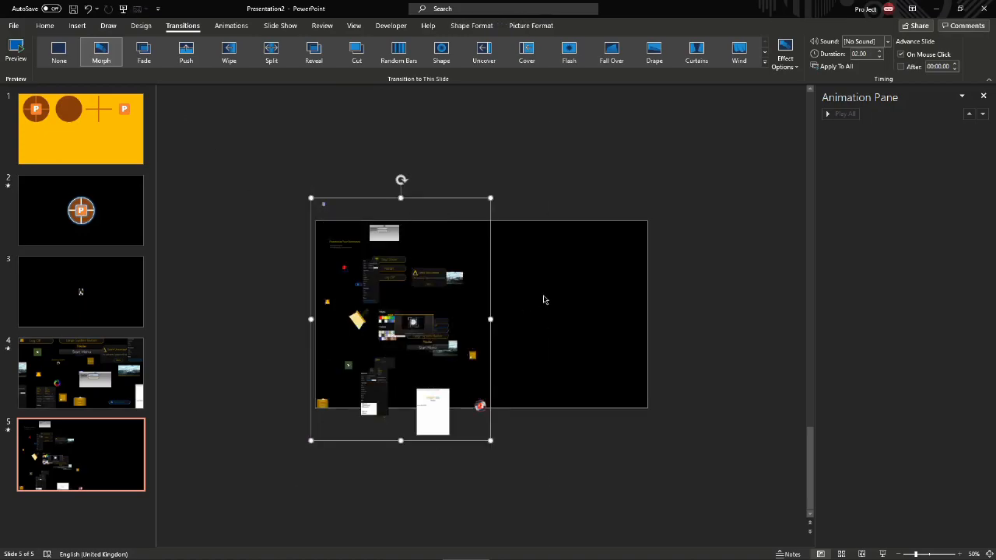
pyautogui.hotkey('ctrl', 'z')
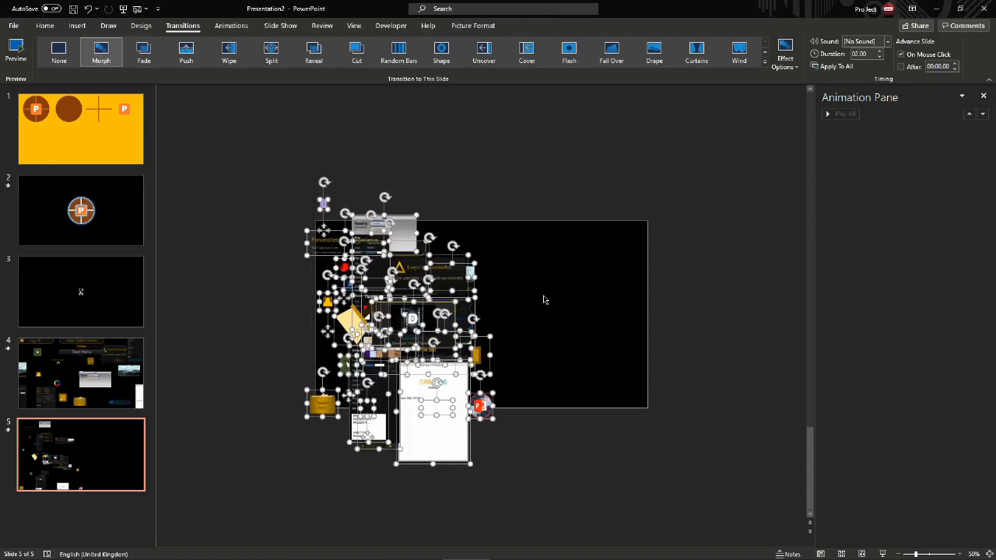
pyautogui.hotkey('ctrl', 'z')
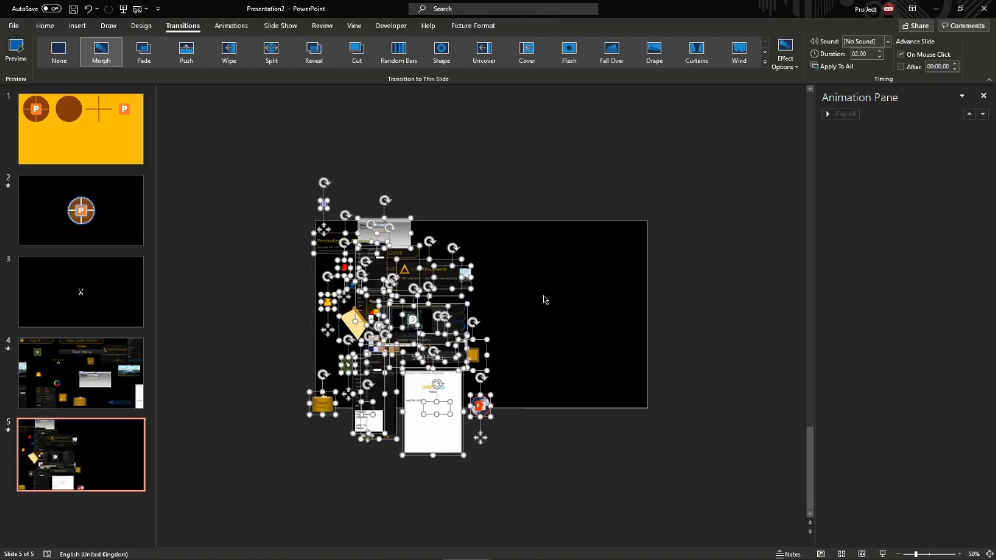
pyautogui.hotkey('ctrl', 'g')
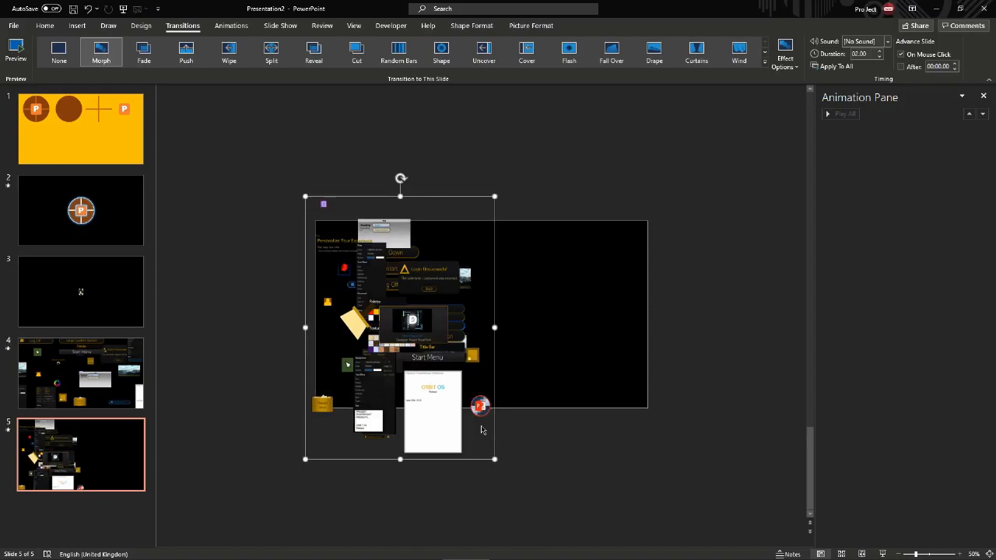
pyautogui.hotkey('ctrl', 'shift', 'g')
# Spread the landscape pictures, white document, PowerPoint logo, power buttons, color palettes and DatumBoard window toward slide 5's empty right side.
pyautogui.moveTo(540, 482); pyautogui.dragTo(398, 212)
pyautogui.moveTo(480, 435); pyautogui.dragTo(553, 413)
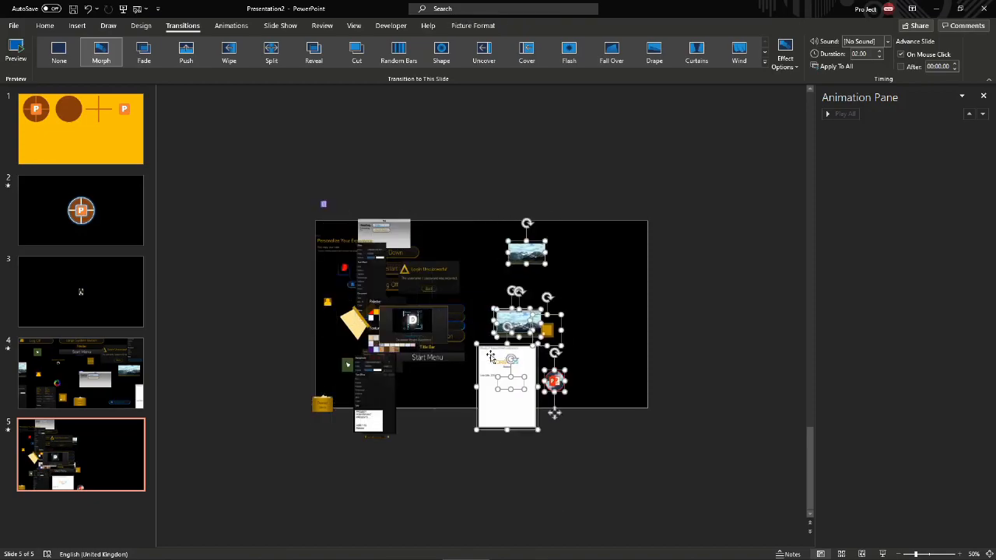
pyautogui.hotkey('ctrl', 'z')
pyautogui.hotkey('ctrl', 'z')
pyautogui.hotkey('ctrl', 'z')
pyautogui.hotkey('ctrl', 'z')
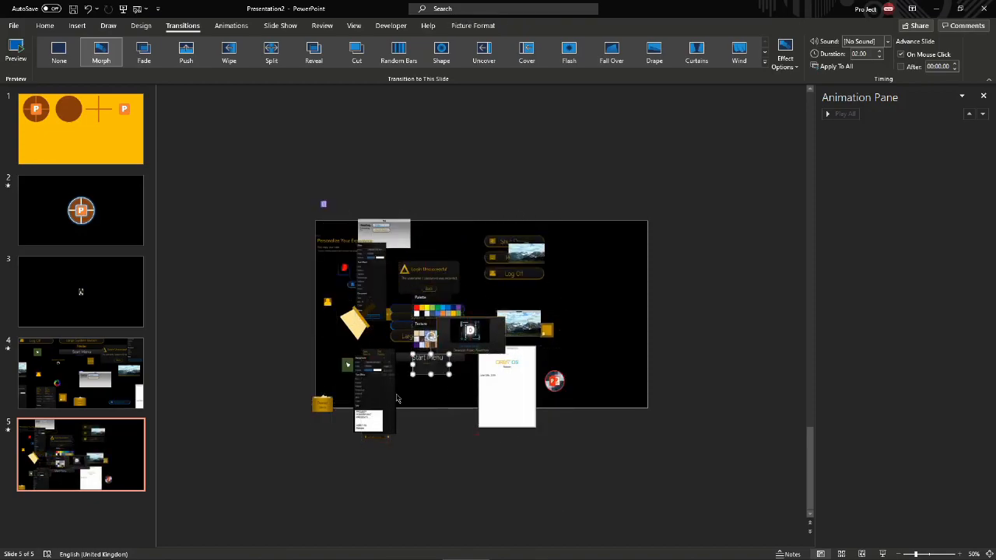
pyautogui.hotkey('ctrl', 'z')
# Enlarge the tiny purple book icon at slide 5's upper left corner and duplicate the slide.
pyautogui.moveTo(581, 163); pyautogui.dragTo(278, 479)
pyautogui.click(283, 480)
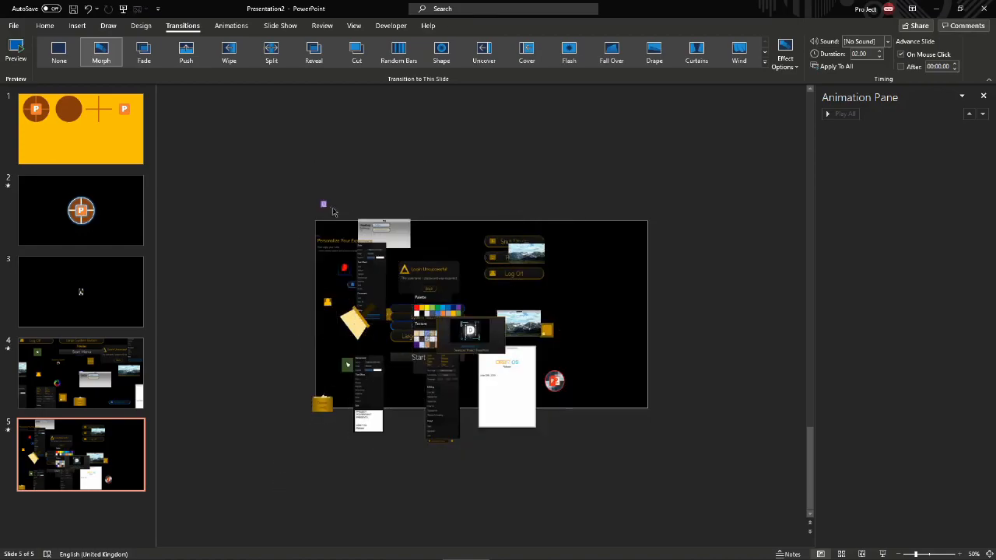
pyautogui.moveTo(329, 209); pyautogui.dragTo(351, 234)
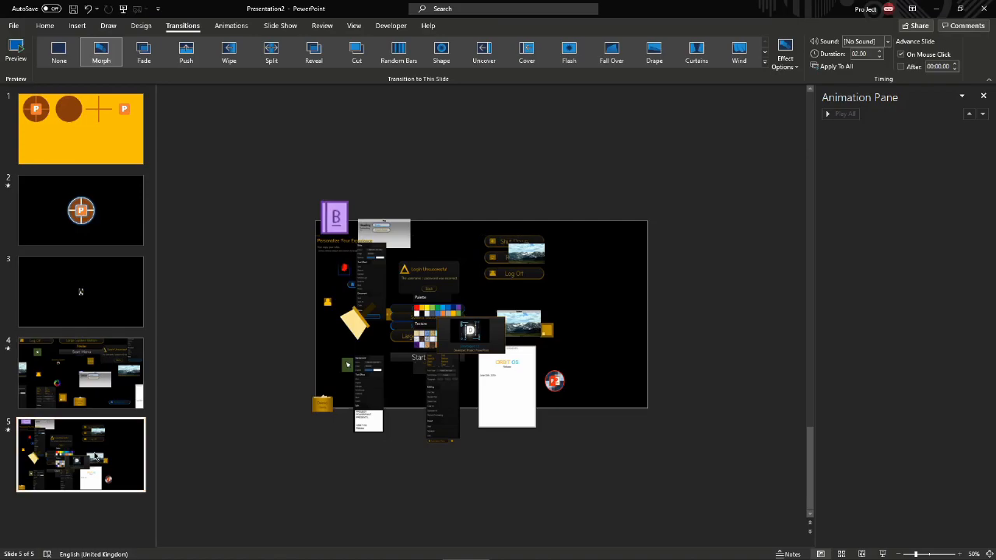
pyautogui.hotkey('ctrl', 'd')
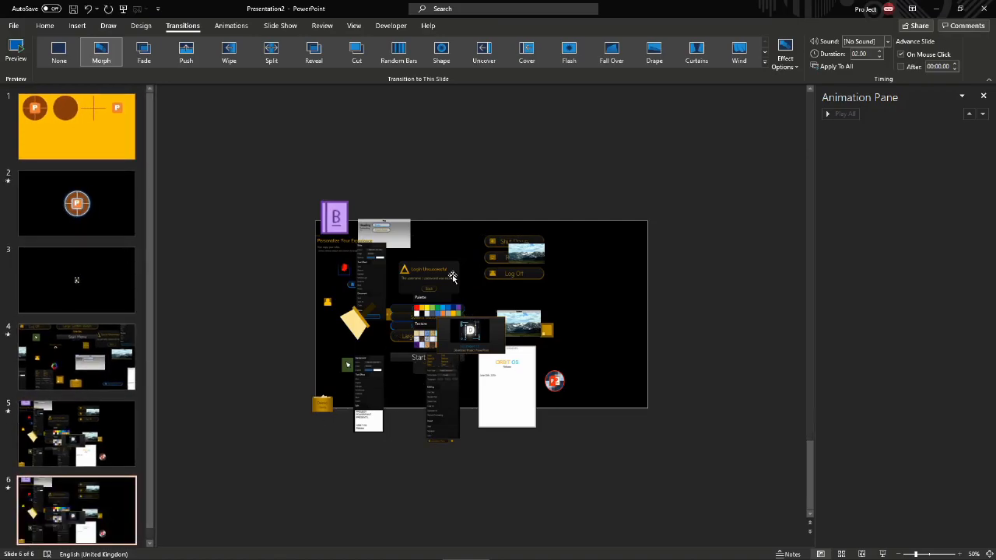
# Move all the pictures on slide 6 together toward the right side of the slide.
pyautogui.scroll(3, 609, 321)
pyautogui.click(432, 350)
pyautogui.hotkey('ctrl', 'a')
pyautogui.moveTo(432, 350); pyautogui.dragTo(412, 354)
pyautogui.click(566, 517)
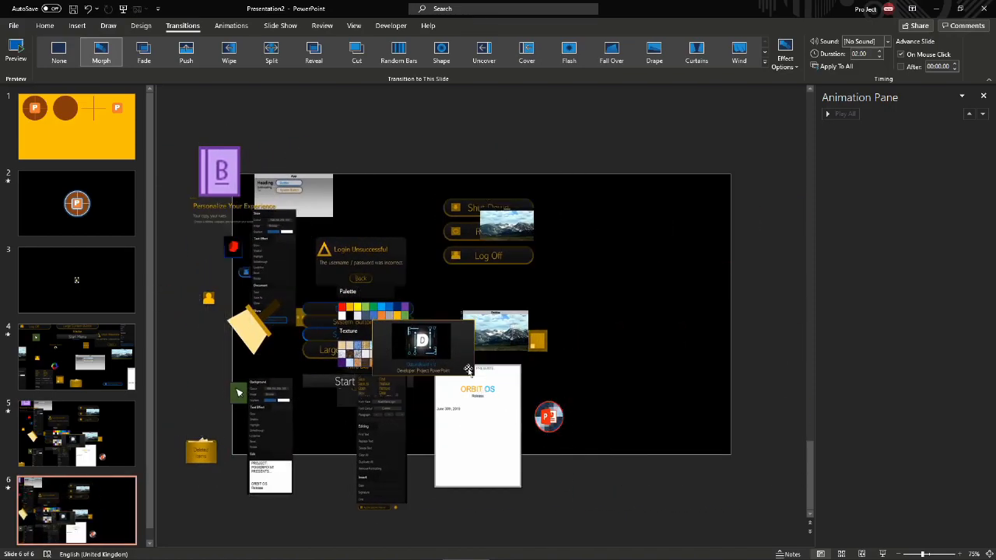
pyautogui.hotkey('ctrl', 'a')
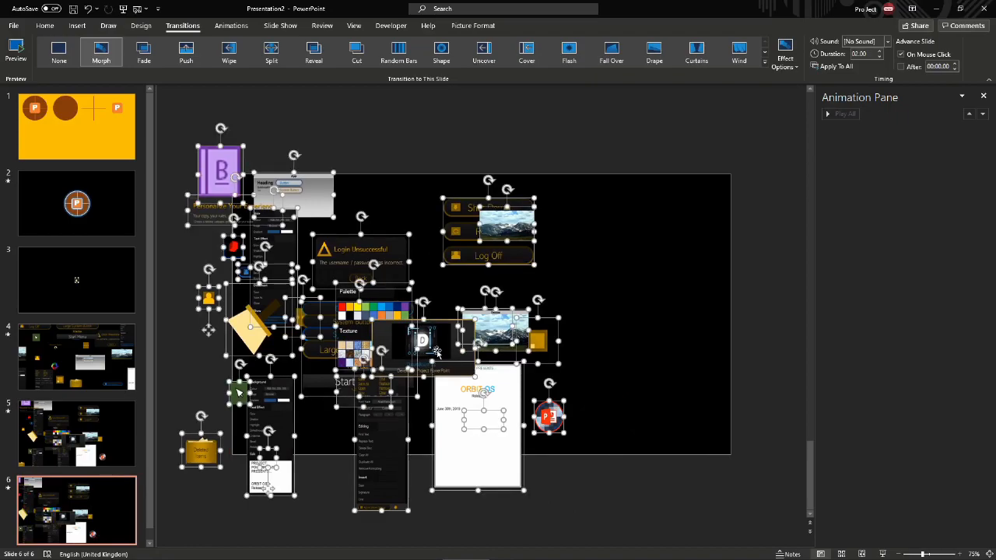
pyautogui.moveTo(448, 341); pyautogui.dragTo(673, 327)
pyautogui.click(622, 511)
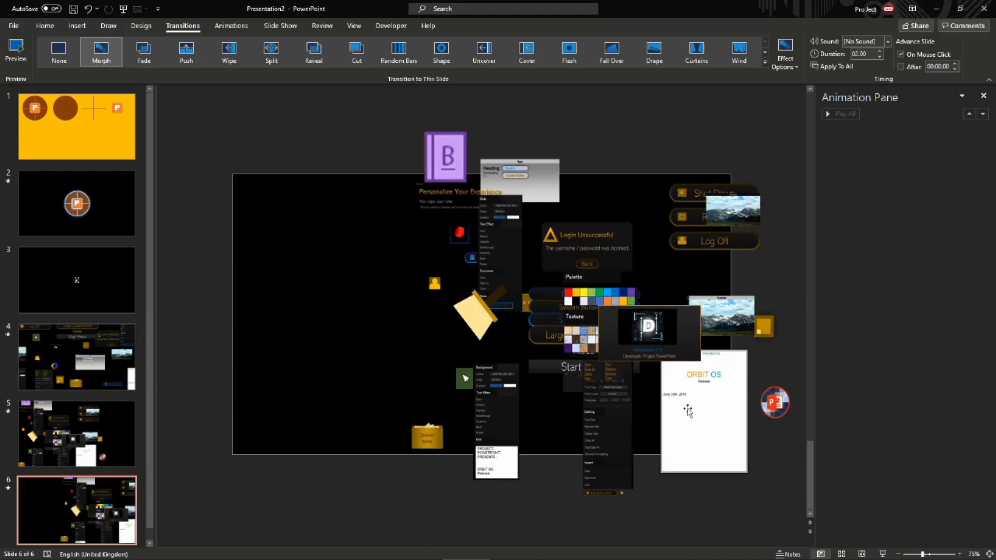
# On slide 6, move the white document left between the formatting panels and shift the loading spinner and yellow square icon right.
pyautogui.click(699, 415)
pyautogui.moveTo(723, 413); pyautogui.dragTo(585, 416)
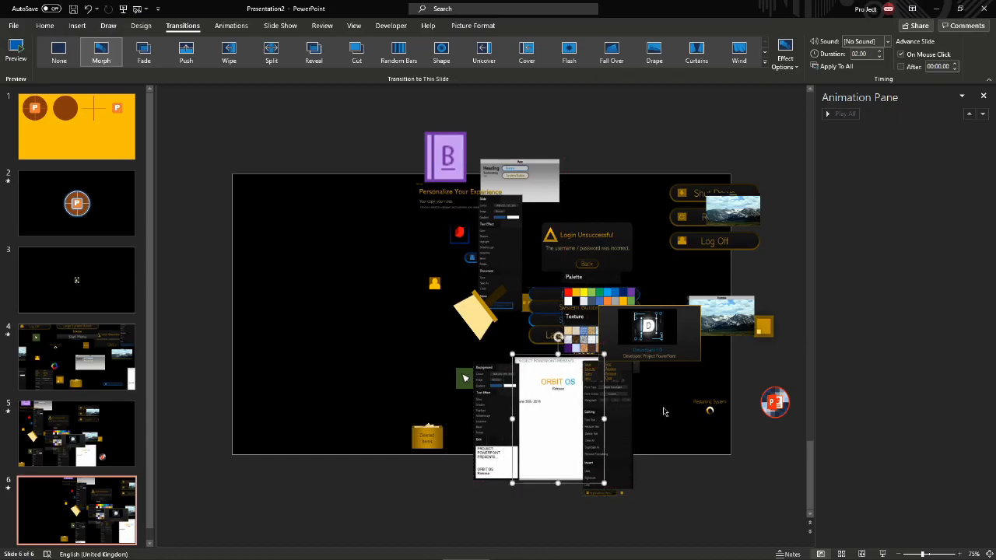
pyautogui.moveTo(774, 401)
pyautogui.mouseDown()
pyautogui.moveTo(823, 401)
pyautogui.moveTo(782, 403)
pyautogui.mouseUp()
pyautogui.click(727, 406)
pyautogui.moveTo(766, 332); pyautogui.dragTo(782, 331)
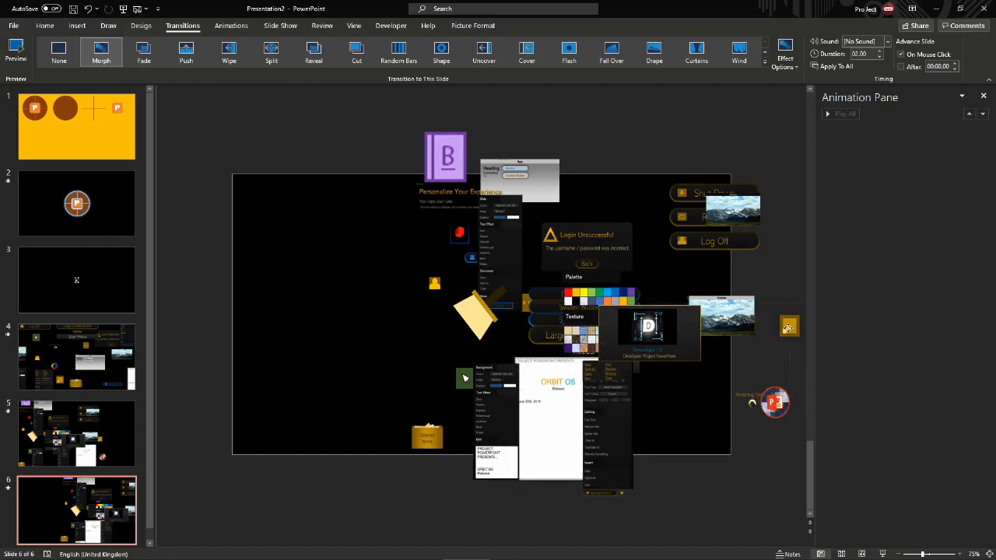
# Rearrange the power buttons, gray app window, upper formatting panel, Personalize Your Experience heading and purple book across slide 6's upper part.
pyautogui.moveTo(705, 241); pyautogui.dragTo(596, 239)
pyautogui.moveTo(506, 181); pyautogui.dragTo(634, 177)
pyautogui.moveTo(487, 244); pyautogui.dragTo(519, 242)
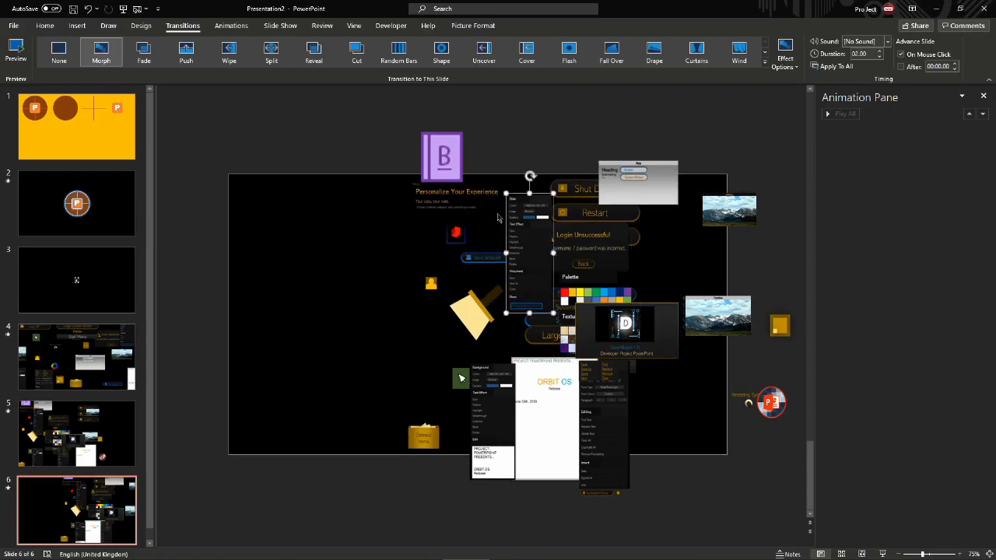
pyautogui.moveTo(461, 192); pyautogui.dragTo(632, 214)
pyautogui.moveTo(445, 171); pyautogui.dragTo(403, 220)
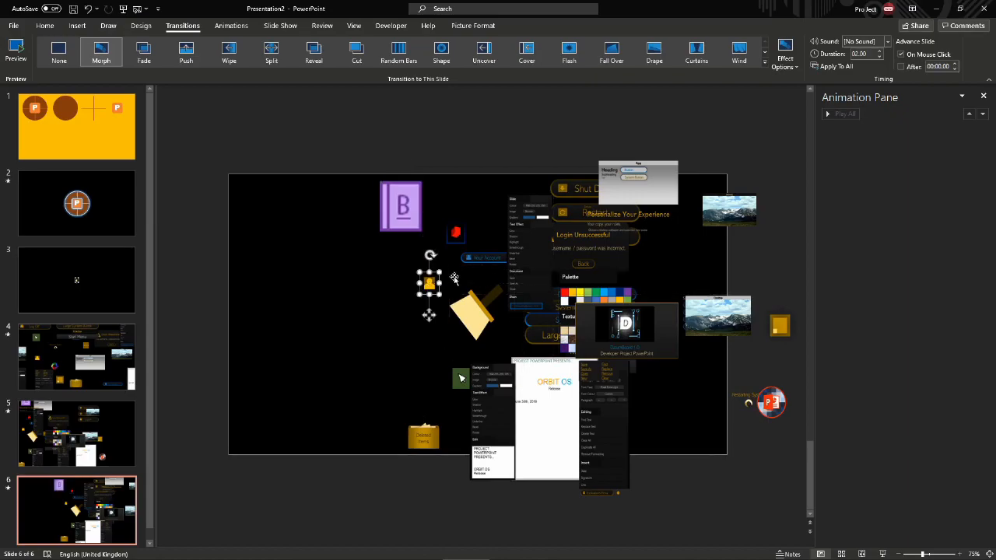
# On slide 6, move the red icon, account bar, green cursor icon and folder right, and the yellow note, white document and system buttons left.
pyautogui.click(619, 219)
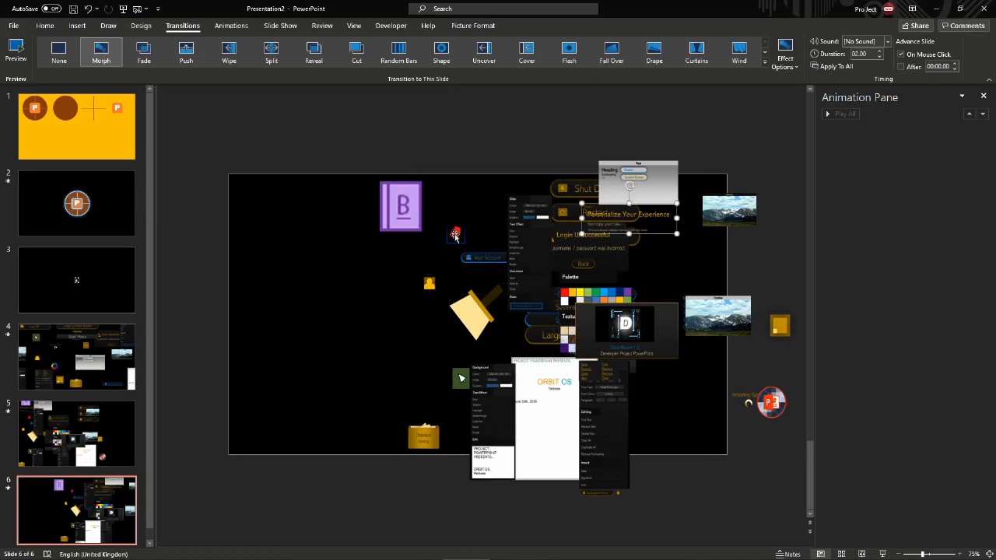
pyautogui.moveTo(480, 263); pyautogui.dragTo(680, 259)
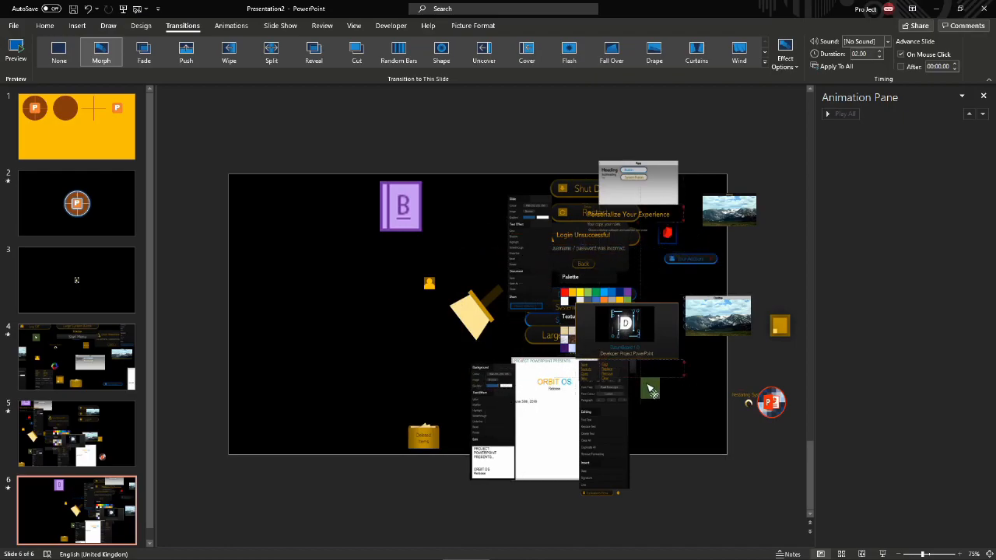
pyautogui.moveTo(424, 440); pyautogui.dragTo(589, 416)
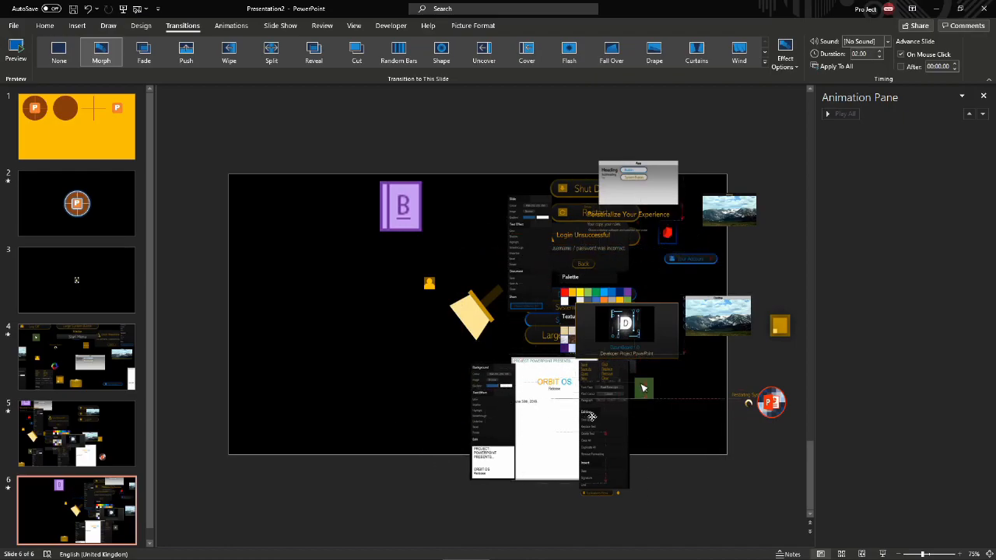
pyautogui.moveTo(661, 427); pyautogui.dragTo(658, 438)
pyautogui.moveTo(464, 322); pyautogui.dragTo(448, 330)
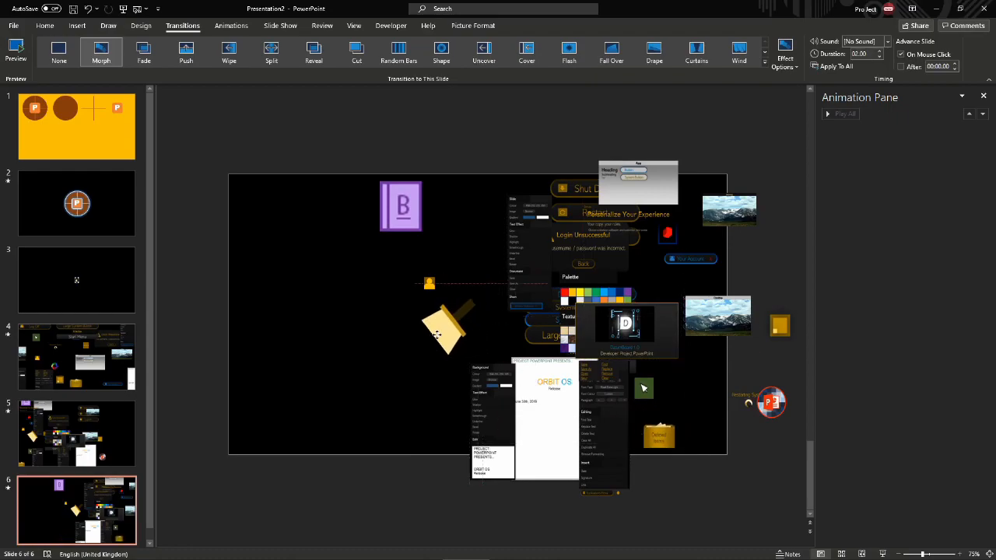
pyautogui.moveTo(517, 425); pyautogui.dragTo(495, 419)
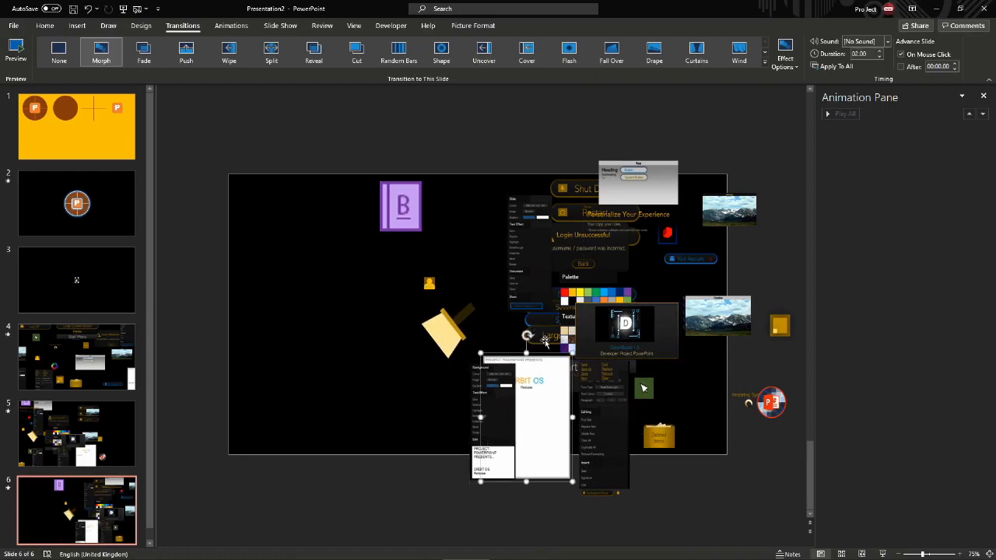
# Preview the Morph transition of slide 6.
pyautogui.click(88, 420)
pyautogui.press('Down')
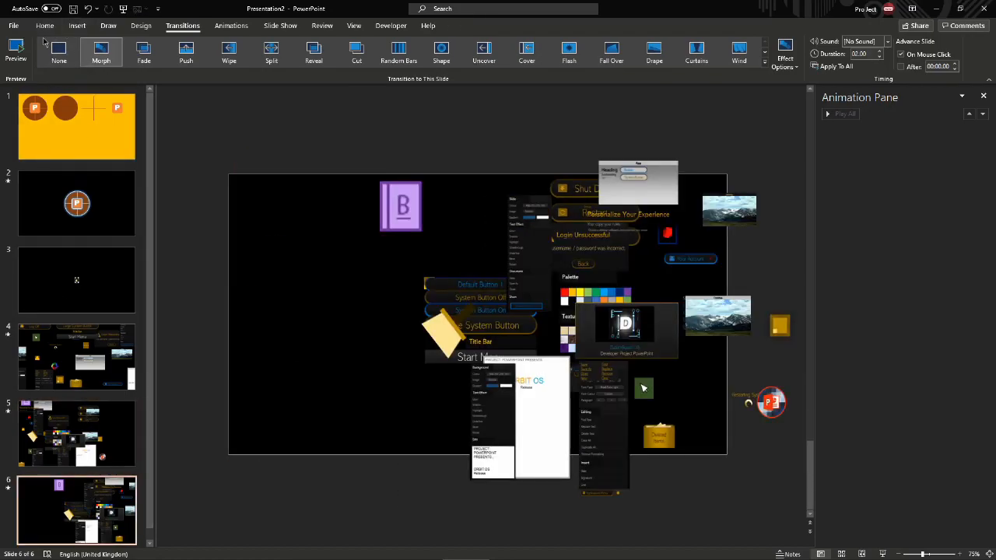
pyautogui.click(18, 54)
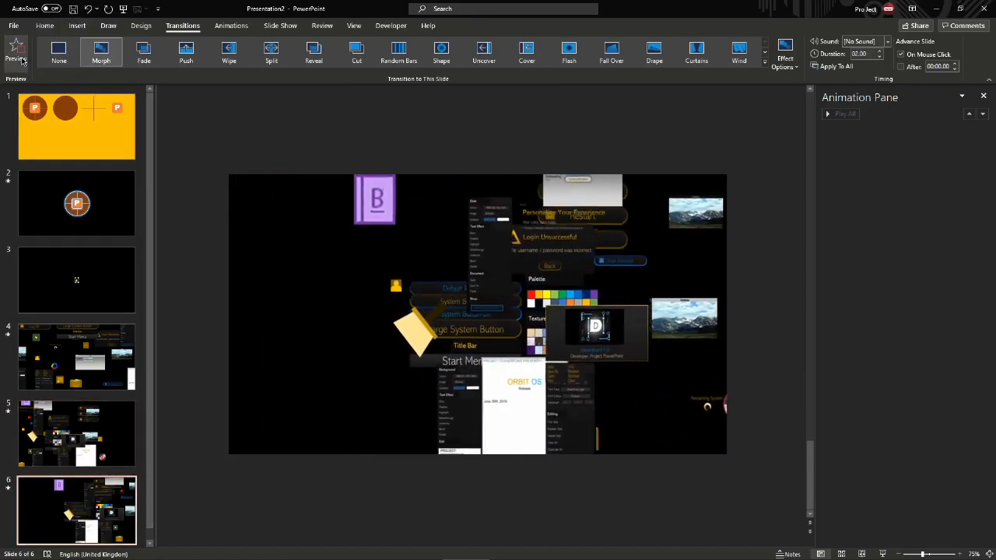
# Duplicate slide 5 and move the copy to the end of the presentation as slide 7.
pyautogui.click(86, 435)
pyautogui.click(98, 522)
pyautogui.click(91, 420)
pyautogui.hotkey('ctrl', 'd')
pyautogui.scroll(-2, 77, 389)
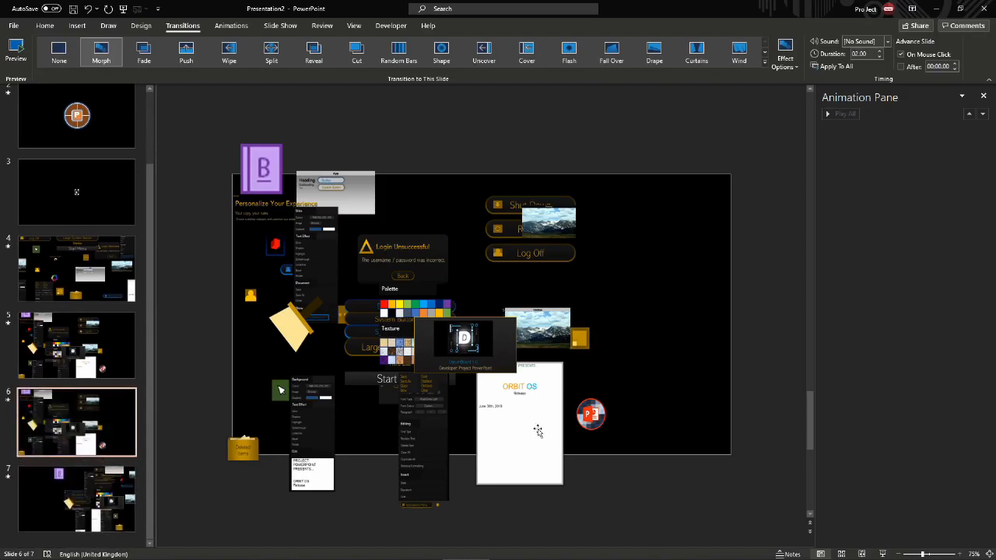
pyautogui.hotkey('ctrl', 'Down')
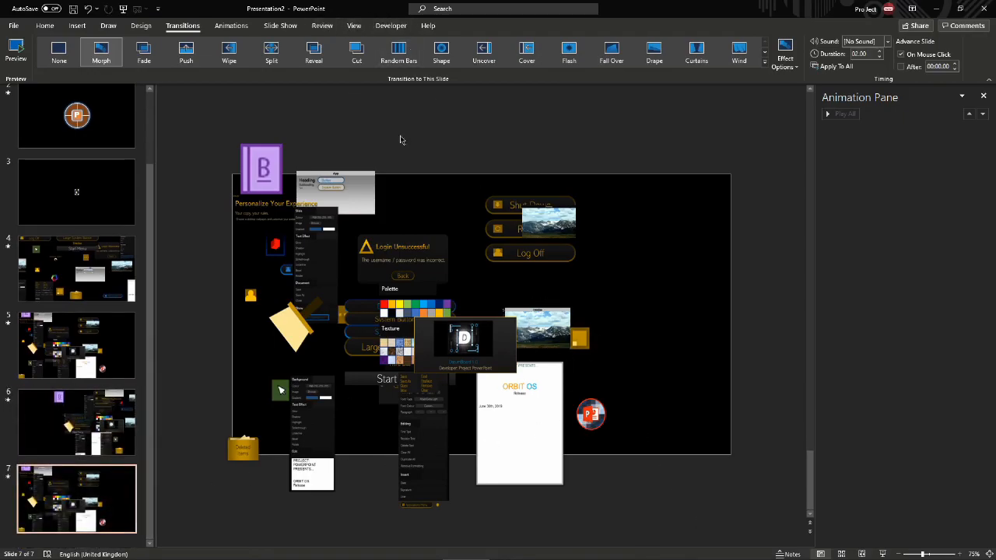
# Move all the pictures on slide 7 together toward the slide's upper right.
pyautogui.click(459, 347)
pyautogui.hotkey('ctrl', 'a')
pyautogui.moveTo(401, 445); pyautogui.dragTo(589, 416)
pyautogui.click(576, 518)
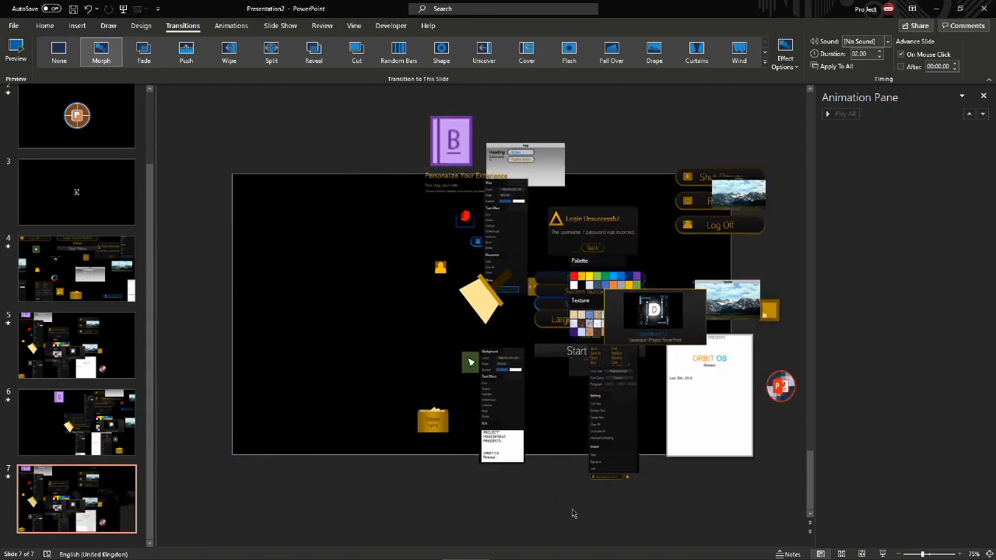
# Shrink all the pictures on slide 7 at once to tiny sizes.
pyautogui.scroll(-4, 576, 517)
pyautogui.moveTo(641, 501); pyautogui.dragTo(315, 162)
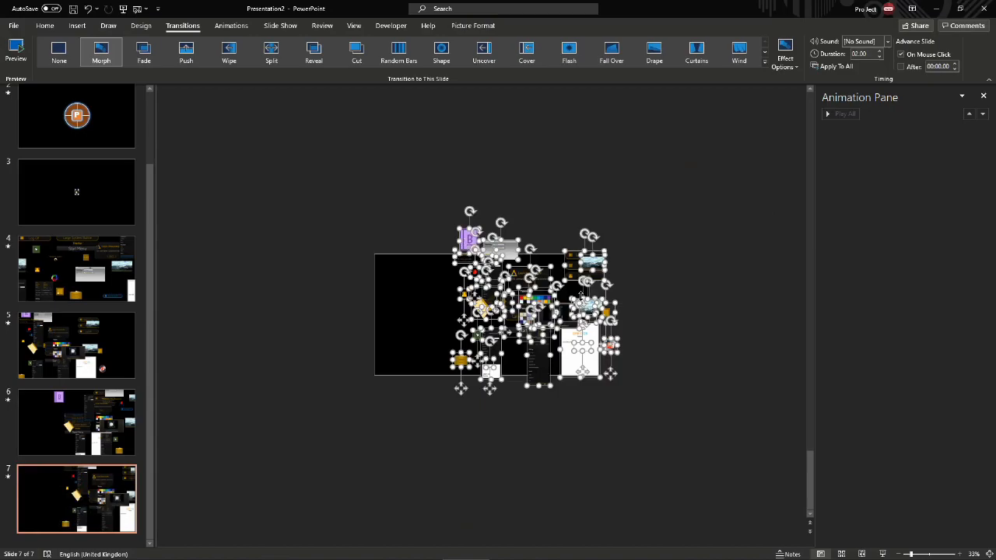
pyautogui.hotkey('shift', 'Left')
pyautogui.hotkey('shift', 'Left')
pyautogui.hotkey('shift', 'Left')
pyautogui.hotkey('shift', 'Left')
pyautogui.hotkey('shift', 'Left')
pyautogui.hotkey('shift', 'Left')
pyautogui.hotkey('shift', 'Left')
pyautogui.hotkey('shift', 'Left')
pyautogui.hotkey('shift', 'Left')
pyautogui.hotkey('shift', 'Left')
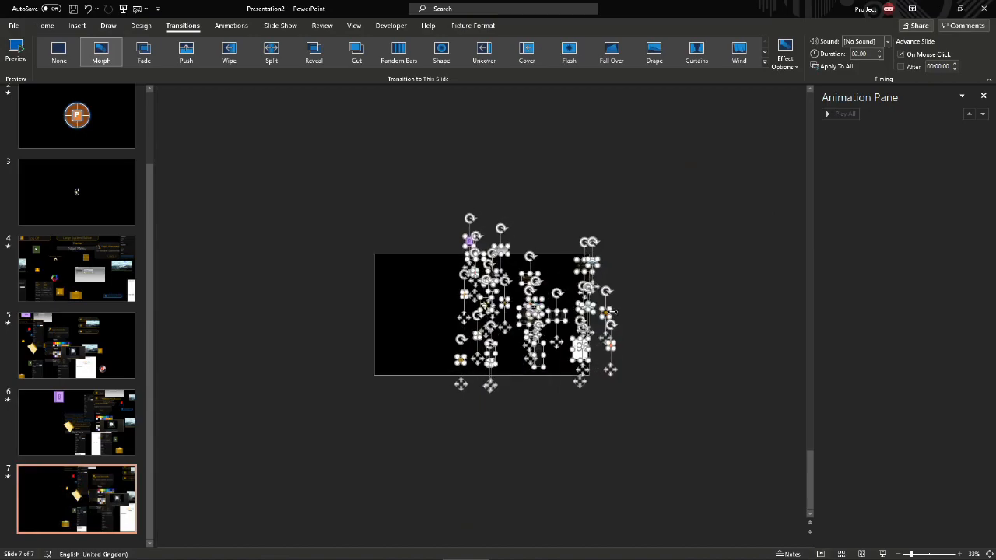
# Move the upper tiny pictures down on slide 7 and shift part of the collection past its right edge.
pyautogui.moveTo(642, 247); pyautogui.dragTo(465, 215)
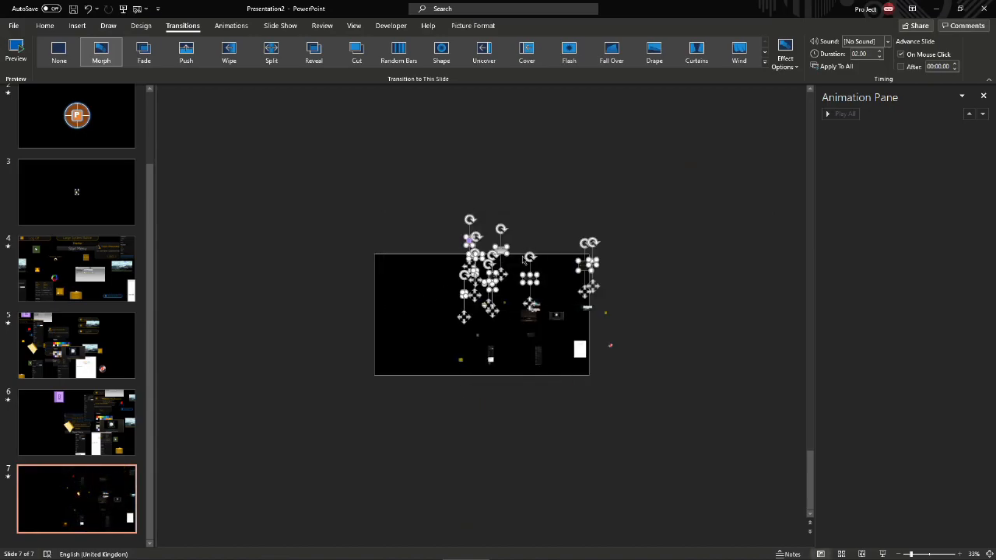
pyautogui.hotkey('shift', 'Left')
pyautogui.hotkey('shift', 'Left')
pyautogui.hotkey('shift', 'Left')
pyautogui.press('Escape')
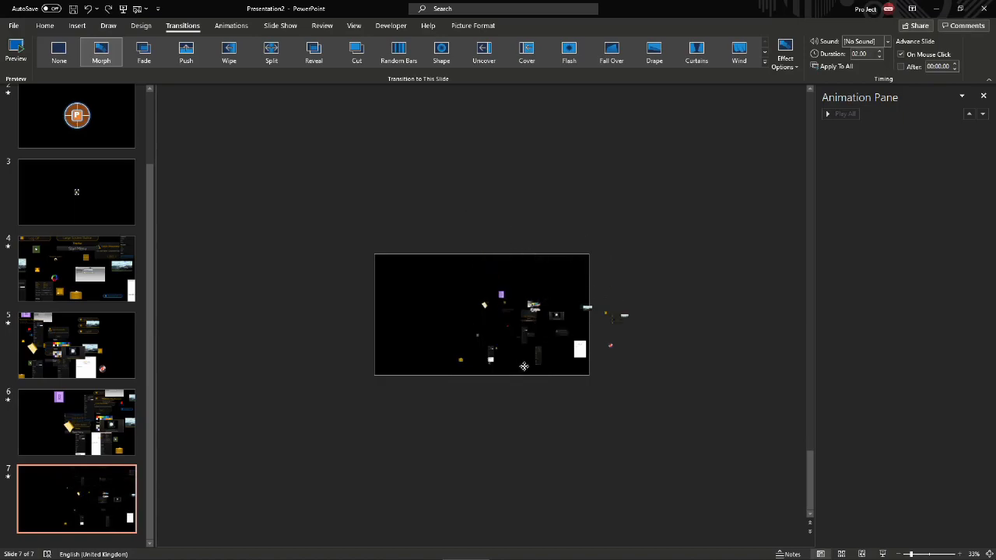
pyautogui.moveTo(413, 433); pyautogui.dragTo(555, 202)
pyautogui.moveTo(506, 406); pyautogui.dragTo(615, 399)
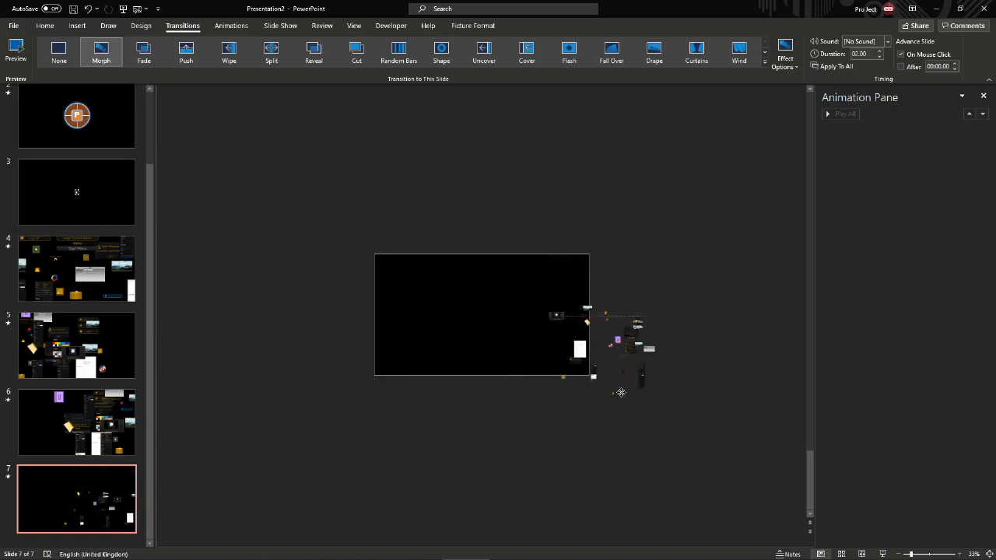
# Gather the tiny pictures into clusters along the lower middle of slide 7.
pyautogui.click(750, 429)
pyautogui.moveTo(750, 430); pyautogui.dragTo(533, 248)
pyautogui.hotkey('ctrl', 'z')
pyautogui.moveTo(573, 352); pyautogui.dragTo(413, 244)
pyautogui.press('Escape')
pyautogui.hotkey('ctrl', 'a')
pyautogui.click(438, 417)
pyautogui.moveTo(438, 418); pyautogui.dragTo(500, 358)
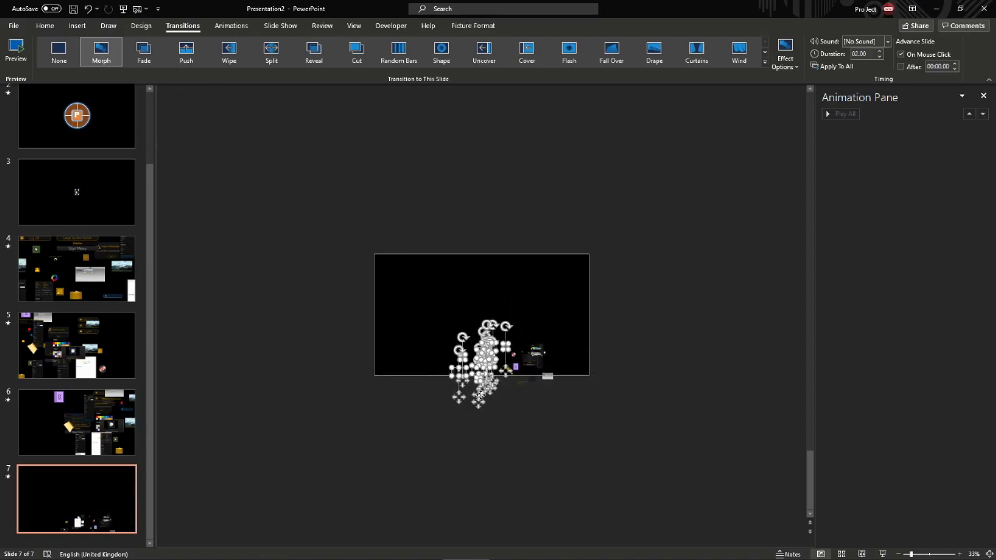
# Reposition the clusters of tiny pictures around the middle of slide 7 and spread them slightly apart.
pyautogui.moveTo(480, 397); pyautogui.dragTo(547, 396)
pyautogui.click(623, 513)
pyautogui.moveTo(642, 463); pyautogui.dragTo(501, 315)
pyautogui.hotkey('ctrl', 'z')
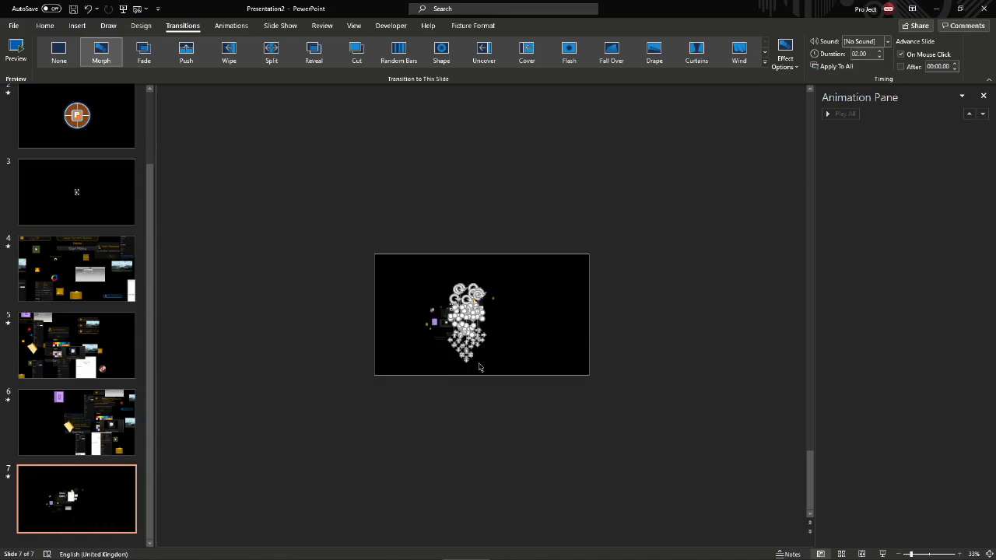
pyautogui.moveTo(430, 377); pyautogui.dragTo(470, 297)
pyautogui.moveTo(453, 361)
pyautogui.mouseDown()
pyautogui.moveTo(466, 379)
pyautogui.moveTo(455, 379)
pyautogui.mouseUp()
pyautogui.moveTo(428, 287); pyautogui.dragTo(470, 361)
# Group all the tiny pictures on slide 7 and enlarge them together.
pyautogui.moveTo(534, 408); pyautogui.dragTo(415, 272)
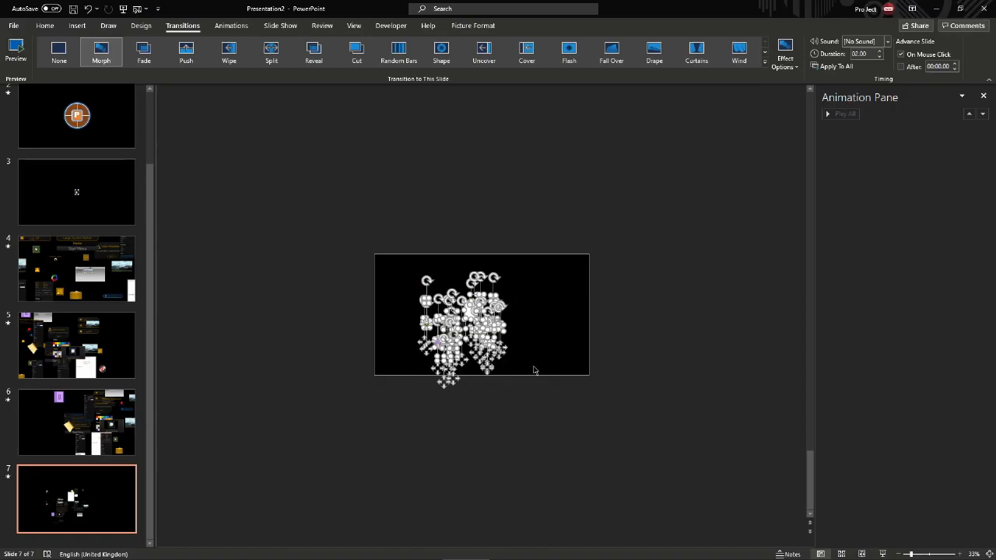
pyautogui.hotkey('ctrl', 'g')
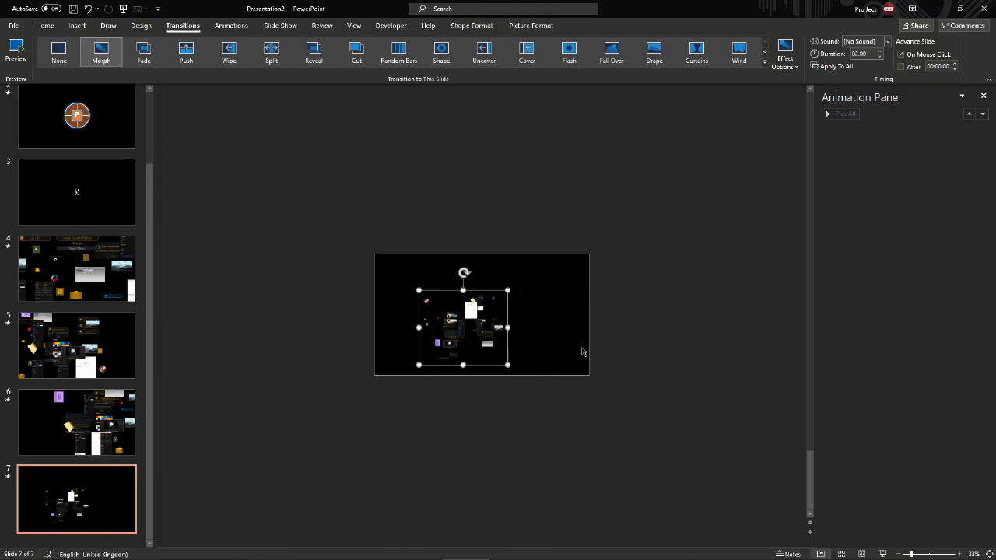
pyautogui.hotkey('ctrl', 'shift', 'g')
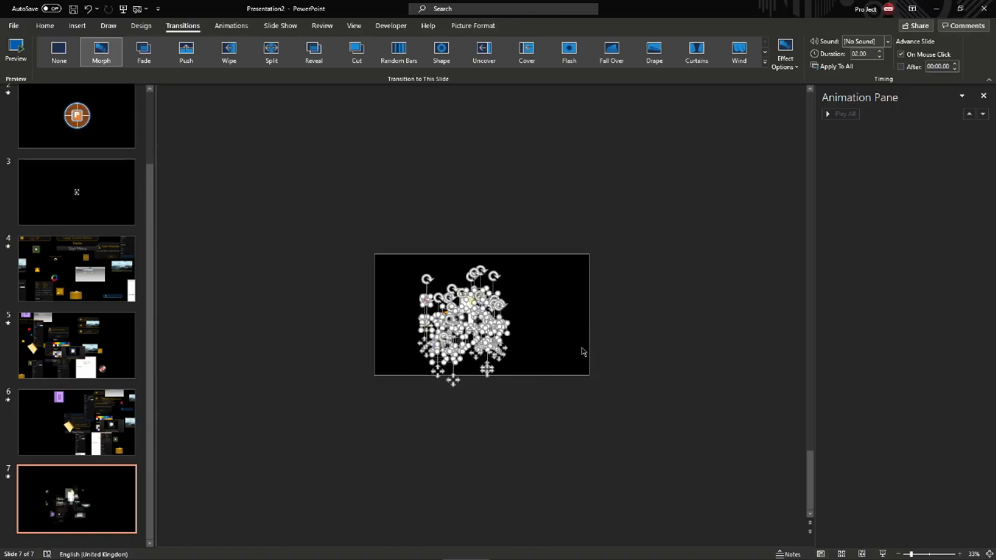
pyautogui.hotkey('ctrl', 'shift', 'g')
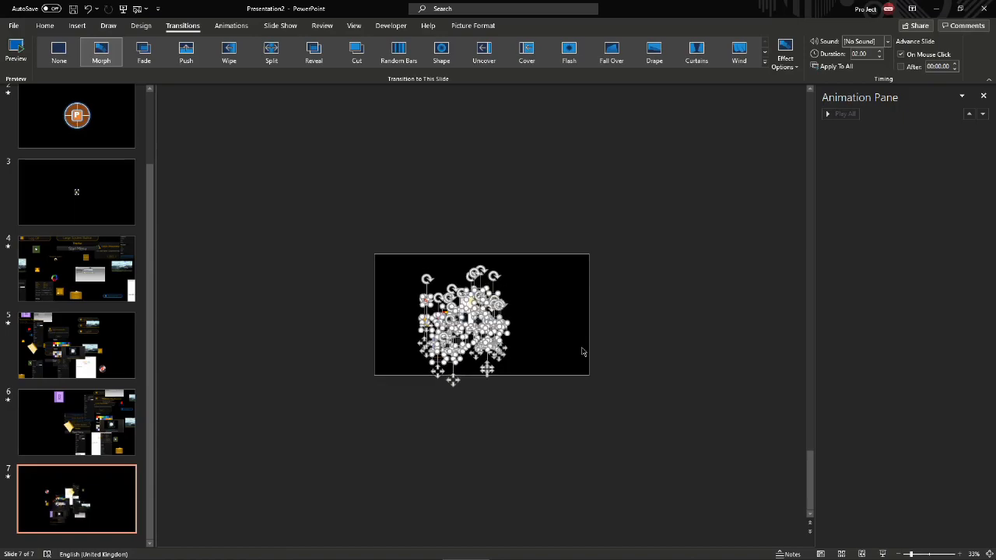
pyautogui.hotkey('ctrl', 'g')
pyautogui.moveTo(512, 364); pyautogui.dragTo(575, 364)
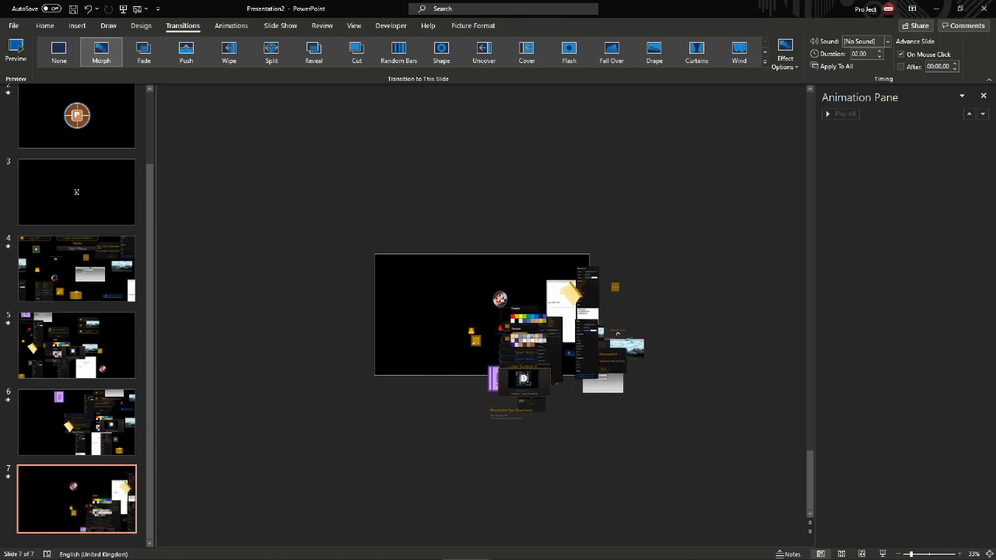
# Shift the enlarged pictures slightly up and left on slide 7 and duplicate the slide.
pyautogui.moveTo(549, 365); pyautogui.dragTo(518, 355)
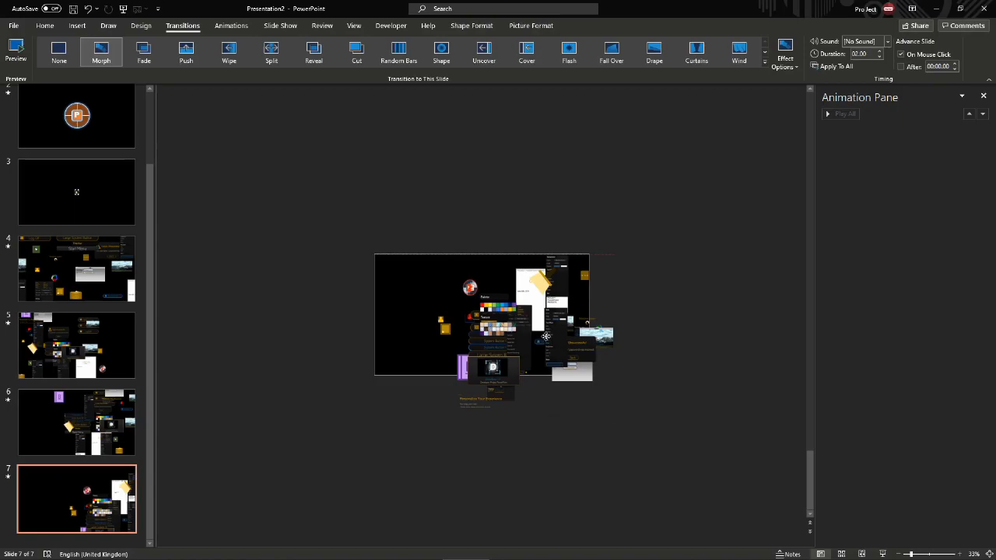
pyautogui.click(567, 422)
pyautogui.hotkey('ctrl', 'd')
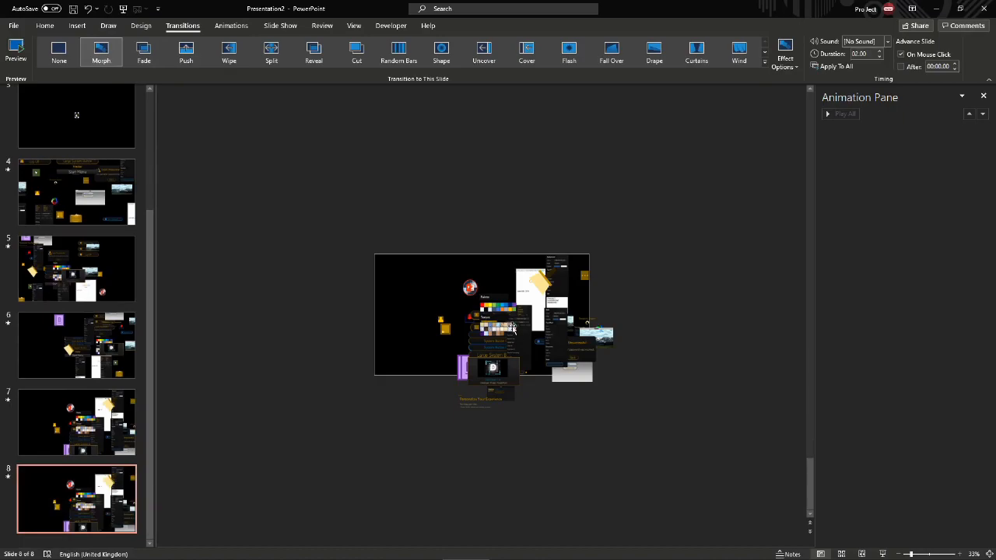
# On slide 8, move the PowerPoint logo, user icon, yellow square icon and red icon toward the slide's upper left.
pyautogui.scroll(3, 494, 333)
pyautogui.moveTo(467, 274); pyautogui.dragTo(396, 222)
pyautogui.moveTo(397, 325); pyautogui.dragTo(320, 245)
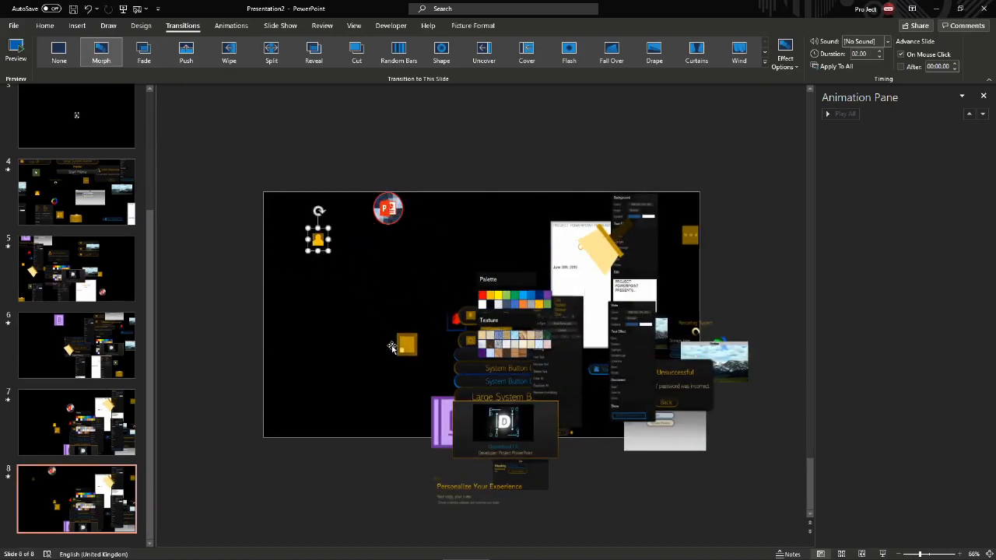
pyautogui.moveTo(392, 347); pyautogui.dragTo(327, 273)
pyautogui.moveTo(448, 321); pyautogui.dragTo(377, 239)
# On slide 8, move the three-dot icon, Restoring System spinner, Login Unsuccessful box, personalization heading and editing panel left, and lower the Palette panel and yellow note.
pyautogui.moveTo(514, 282); pyautogui.dragTo(560, 295)
pyautogui.moveTo(599, 246); pyautogui.dragTo(637, 290)
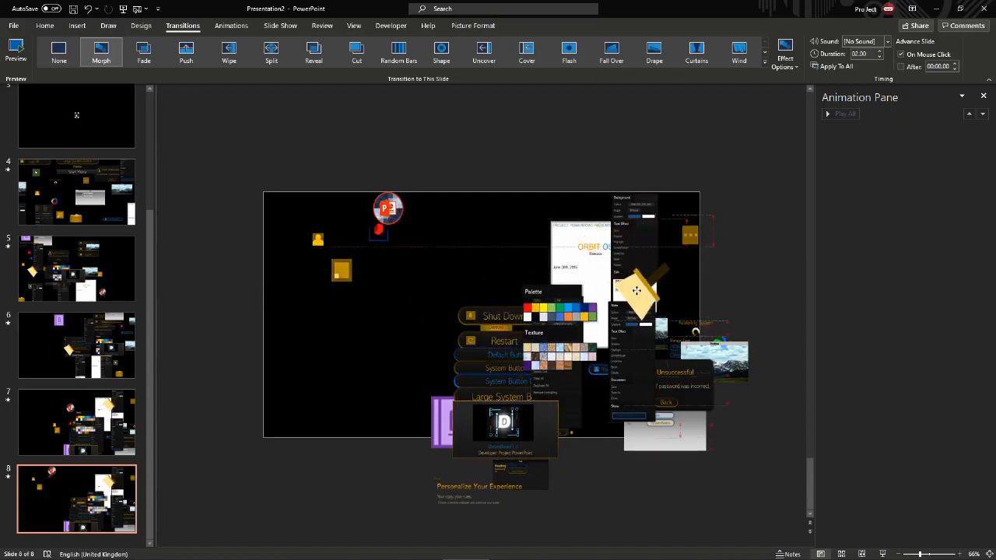
pyautogui.moveTo(687, 242); pyautogui.dragTo(532, 223)
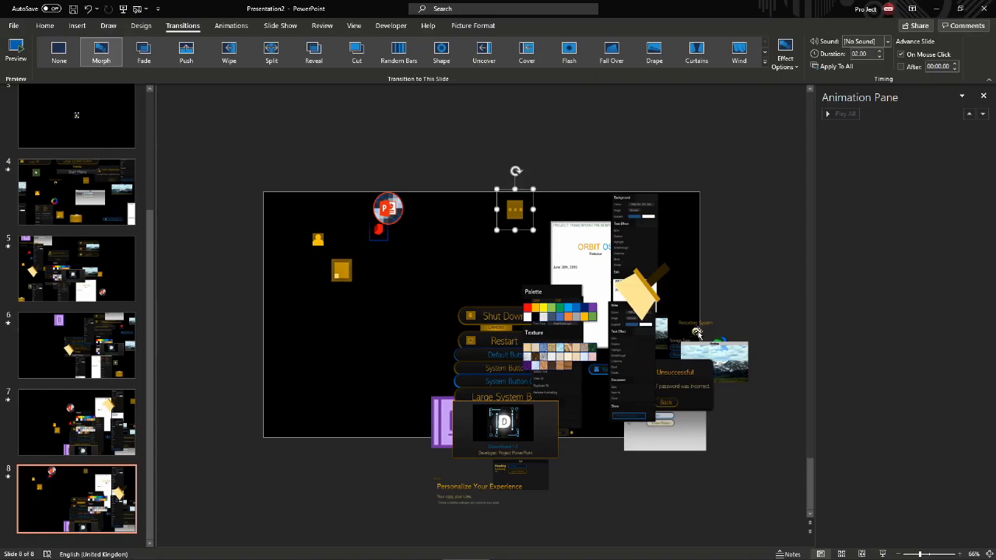
pyautogui.moveTo(713, 359); pyautogui.dragTo(497, 314)
pyautogui.moveTo(504, 494); pyautogui.dragTo(416, 414)
pyautogui.moveTo(568, 435); pyautogui.dragTo(450, 360)
pyautogui.click(720, 340)
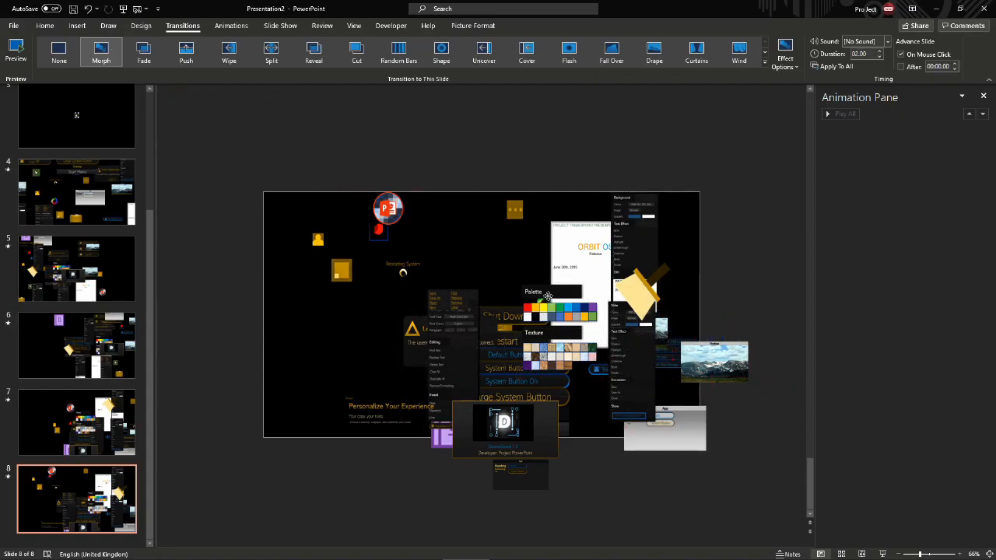
# On slide 8, move the gray app window, account bar, formatting panels and ORBIT OS document left, and shift the Palette panel down and right.
pyautogui.click(658, 442)
pyautogui.press('Delete')
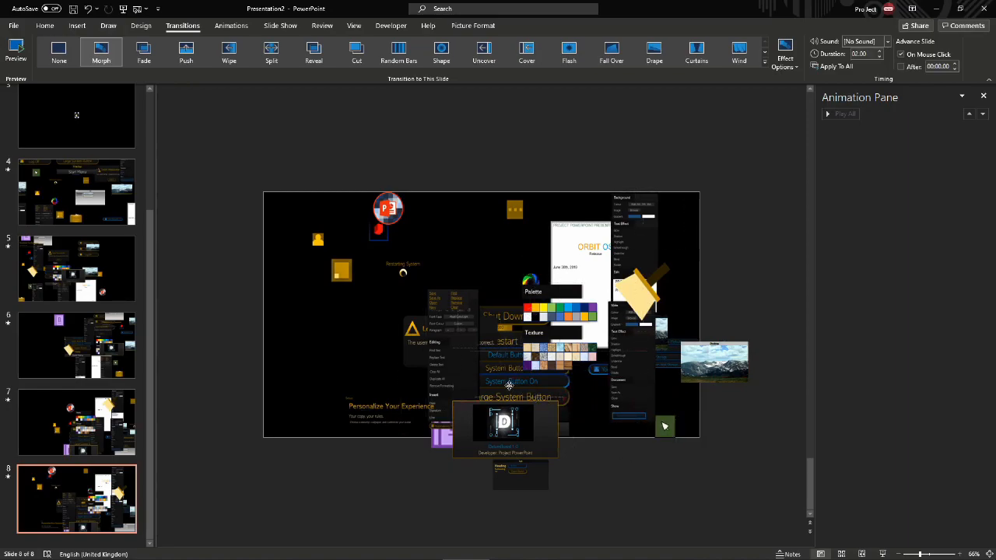
pyautogui.moveTo(599, 372); pyautogui.dragTo(492, 324)
pyautogui.moveTo(580, 346); pyautogui.dragTo(616, 379)
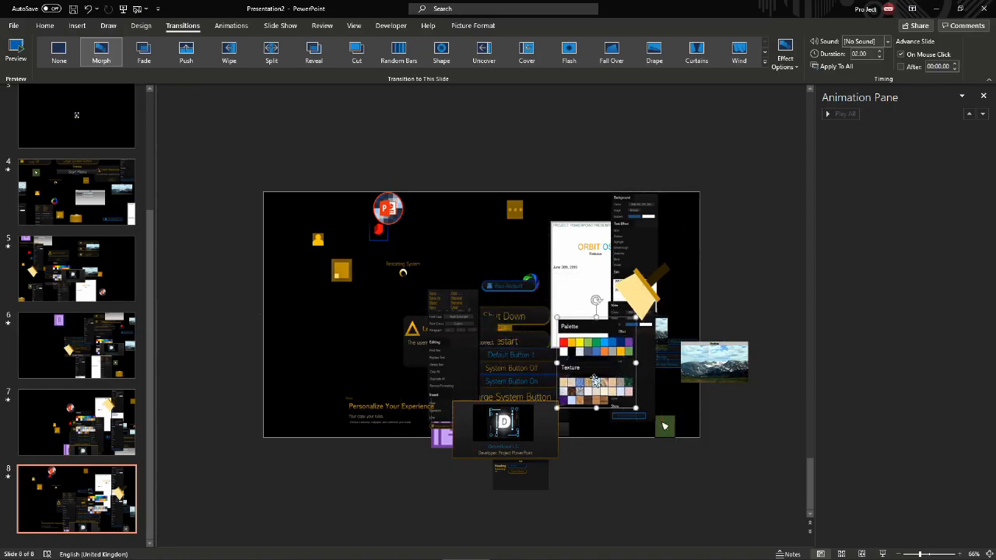
pyautogui.moveTo(678, 330); pyautogui.dragTo(605, 302)
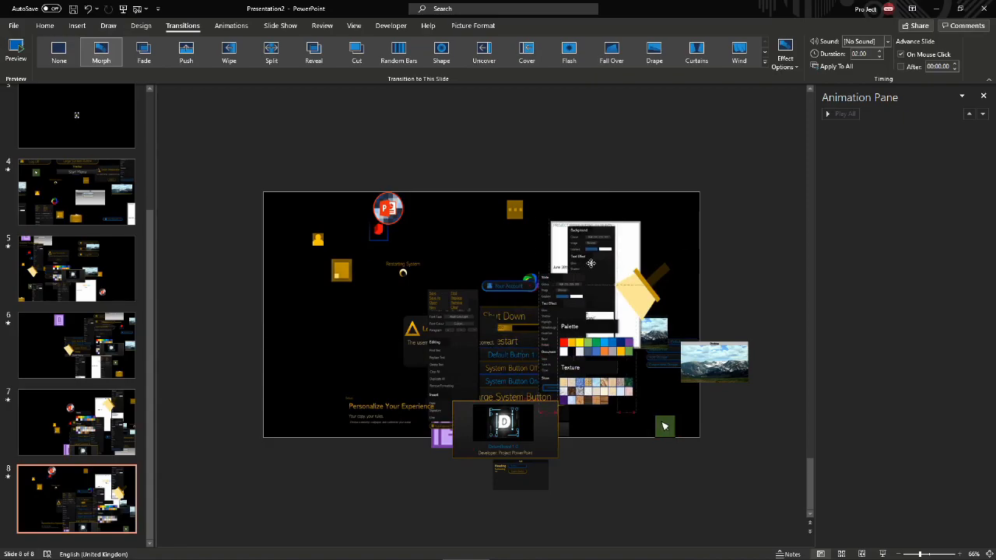
pyautogui.moveTo(594, 207); pyautogui.dragTo(532, 287)
pyautogui.moveTo(622, 228); pyautogui.dragTo(563, 240)
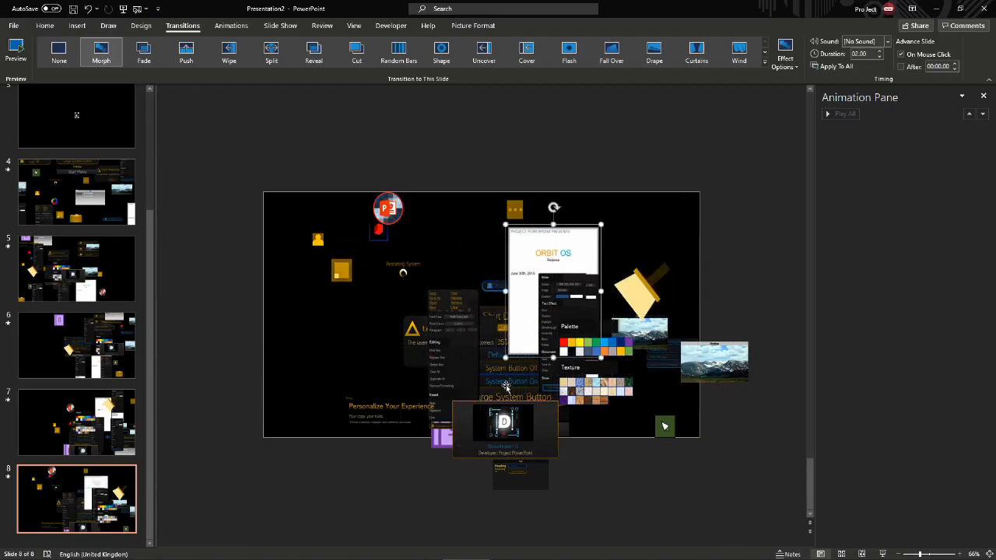
# Move the system button list, gray app window, purple book, developer card and small dark panel up and left on slide 8.
pyautogui.moveTo(505, 386); pyautogui.dragTo(373, 335)
pyautogui.moveTo(516, 369); pyautogui.dragTo(421, 280)
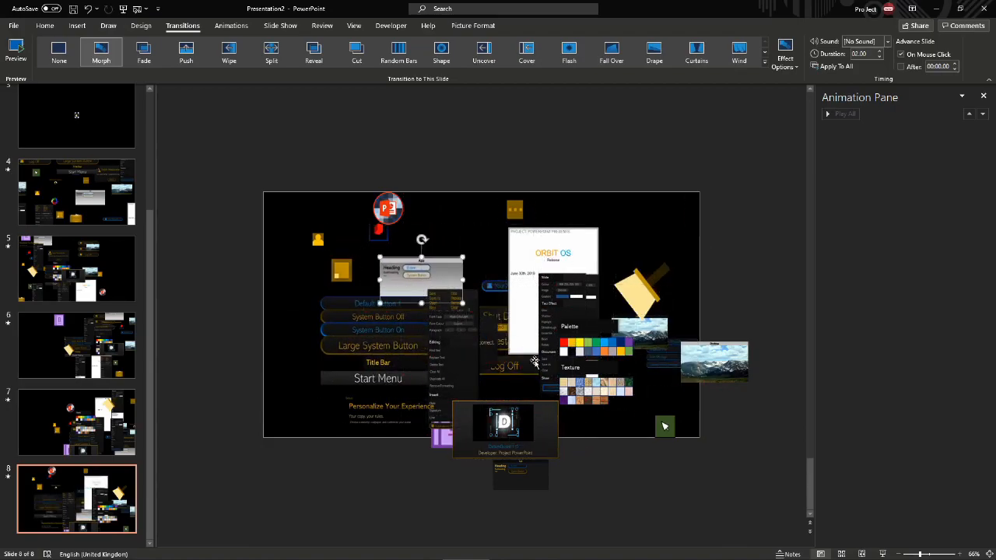
pyautogui.moveTo(441, 437); pyautogui.dragTo(405, 385)
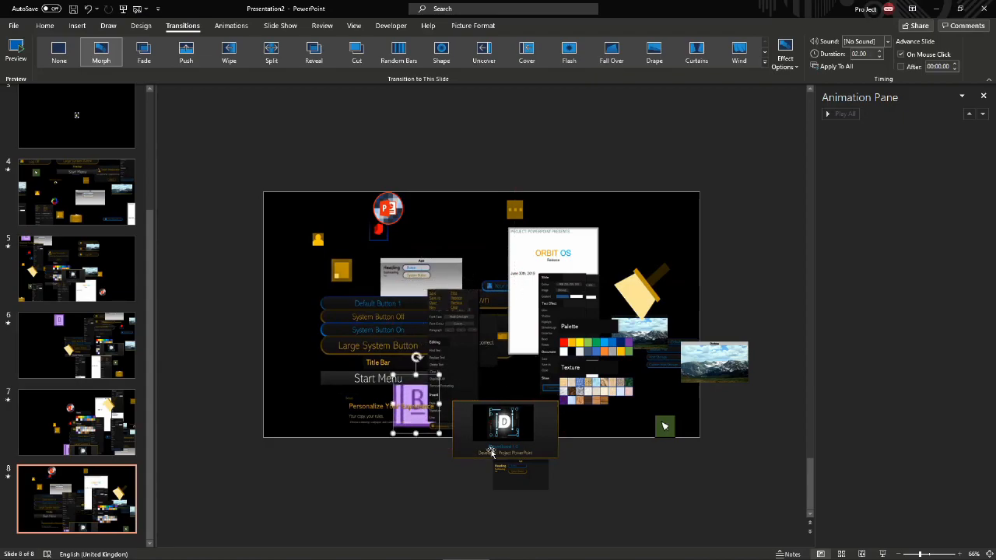
pyautogui.moveTo(477, 449); pyautogui.dragTo(445, 360)
pyautogui.moveTo(519, 486); pyautogui.dragTo(470, 423)
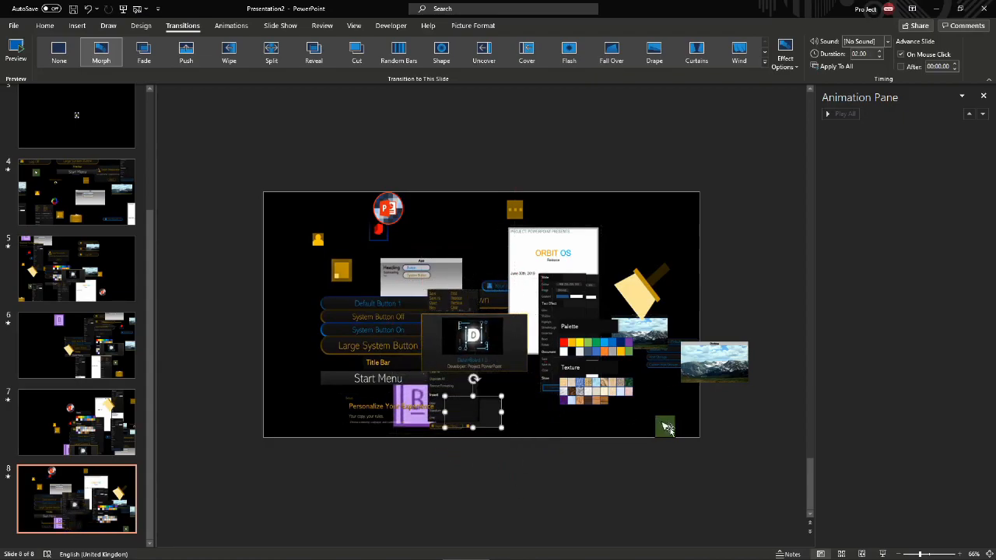
# Move the green icon and both mountain landscape pictures left on slide 8, placing the landscapes behind the ORBIT OS document and neighbouring panels.
pyautogui.moveTo(666, 428); pyautogui.dragTo(538, 356)
pyautogui.moveTo(717, 374); pyautogui.dragTo(632, 327)
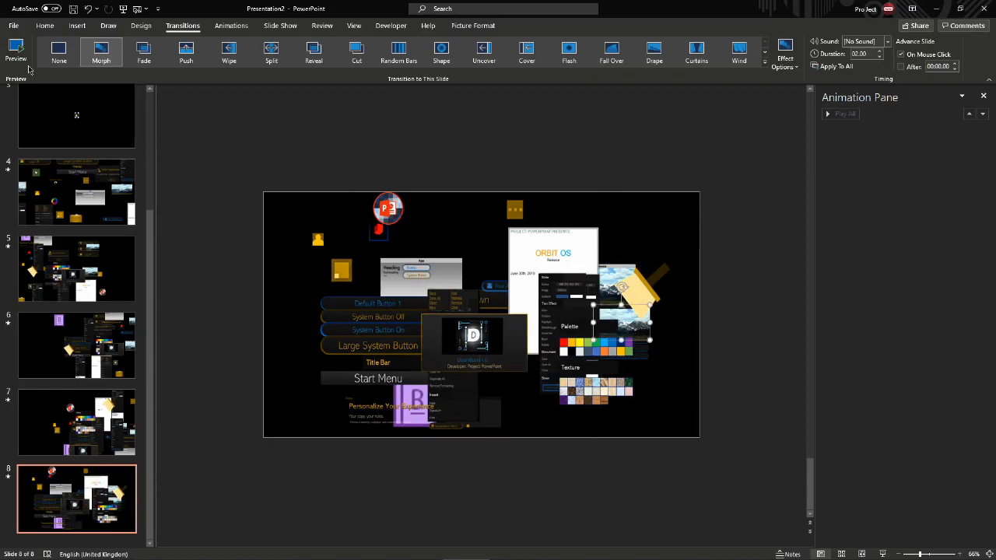
pyautogui.click(24, 64)
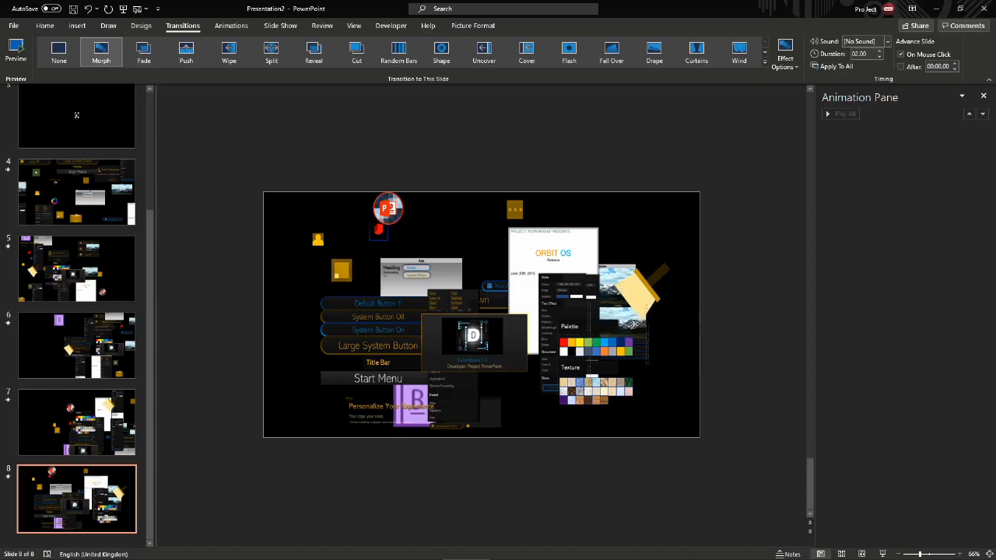
pyautogui.hotkey('ctrl', 'z')
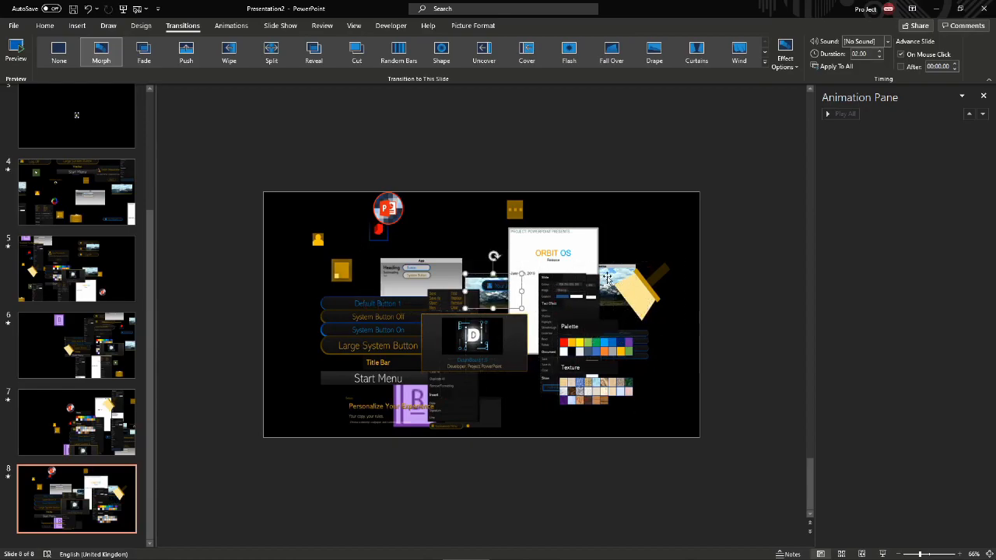
pyautogui.hotkey('ctrl', 'z')
pyautogui.hotkey('ctrl', 'z')
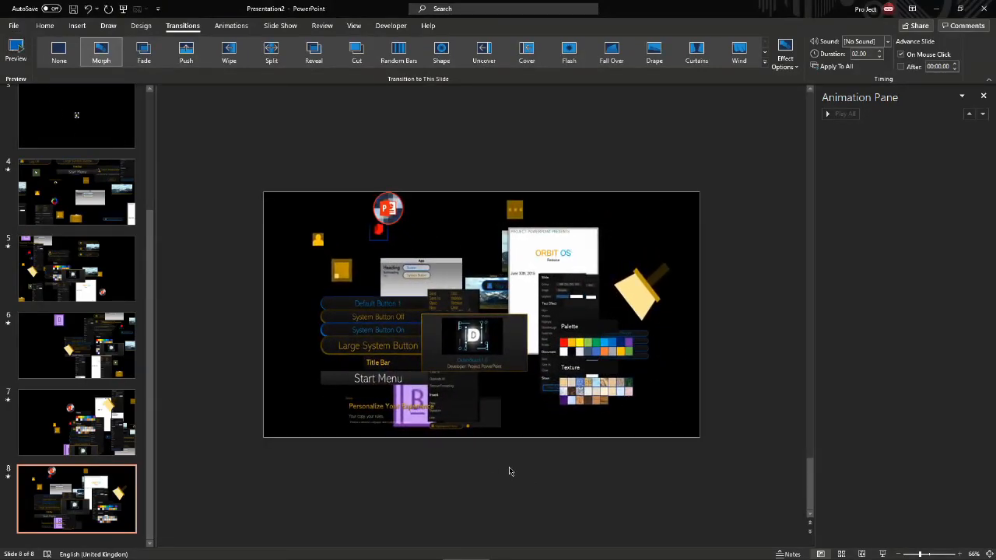
# Shift the picture collection, yellow note and Palette panel up and left on slide 8, and preview the Morph transition.
pyautogui.moveTo(243, 129); pyautogui.dragTo(674, 476)
pyautogui.moveTo(589, 395); pyautogui.dragTo(553, 374)
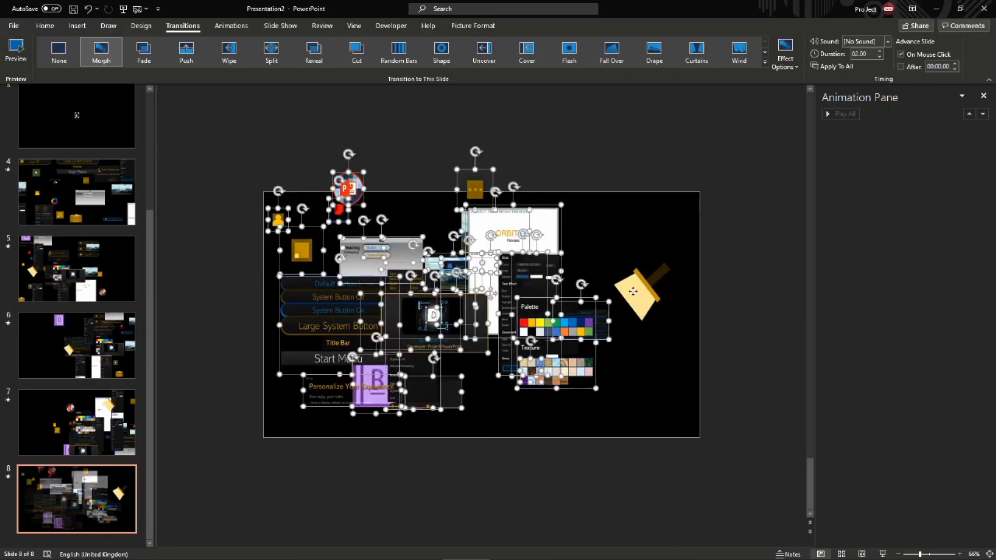
pyautogui.click(119, 56)
pyautogui.click(24, 50)
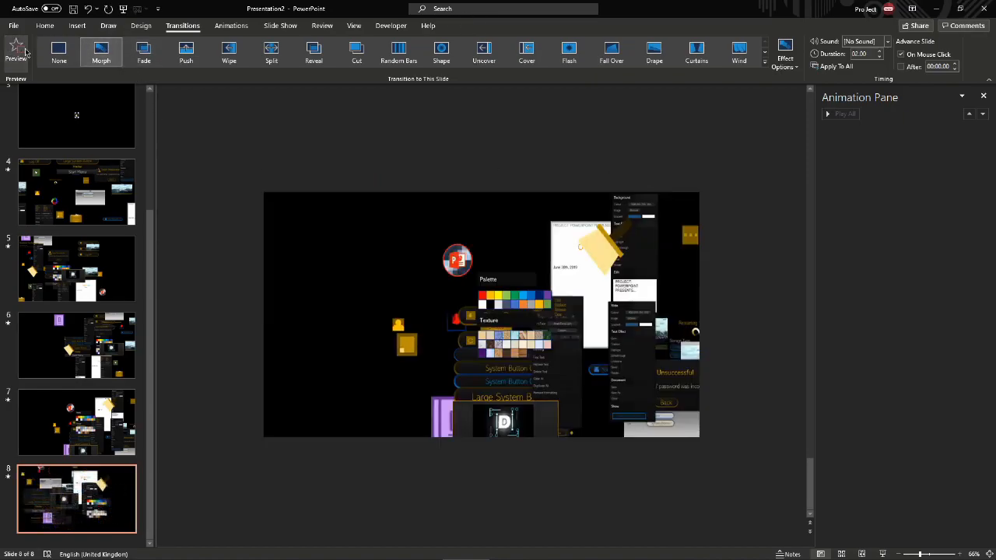
pyautogui.moveTo(531, 363); pyautogui.dragTo(405, 311)
pyautogui.click(17, 49)
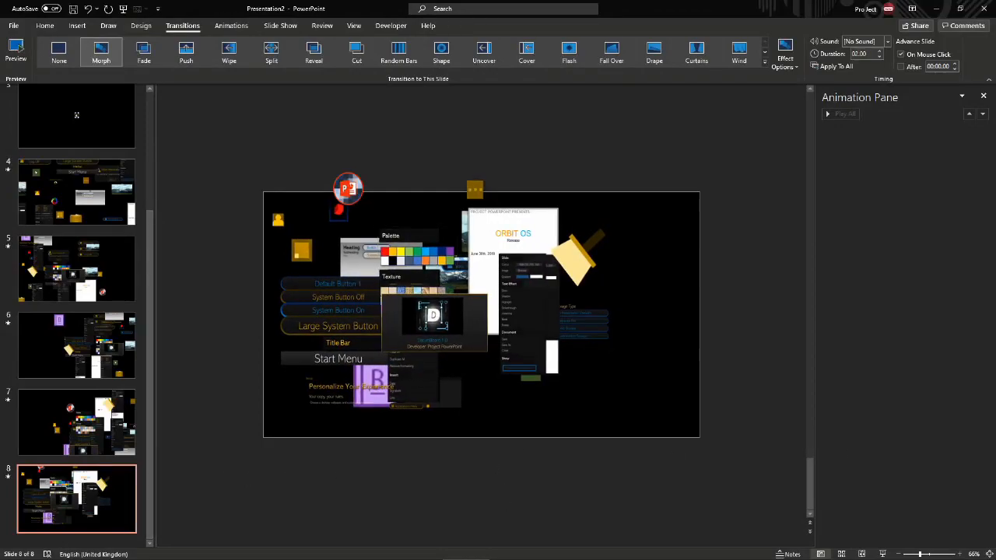
# Duplicate slide 8 and delete every picture from the new slide 9, leaving only the black background.
pyautogui.click(457, 494)
pyautogui.click(67, 486)
pyautogui.hotkey('ctrl', 'd')
pyautogui.click(439, 362)
pyautogui.hotkey('ctrl', 'a')
pyautogui.press('Delete')
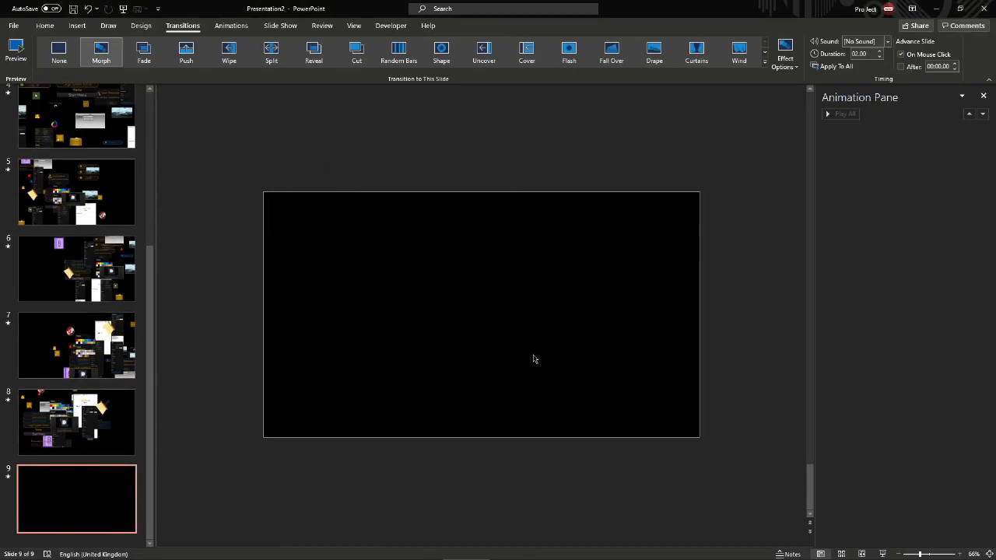
pyautogui.moveTo(574, 399); pyautogui.dragTo(295, 221)
# Insert a WordArt title reading "Project: PowerPoint" in the middle of slide 9 and fill its text white.
pyautogui.scroll(1, 466, 330)
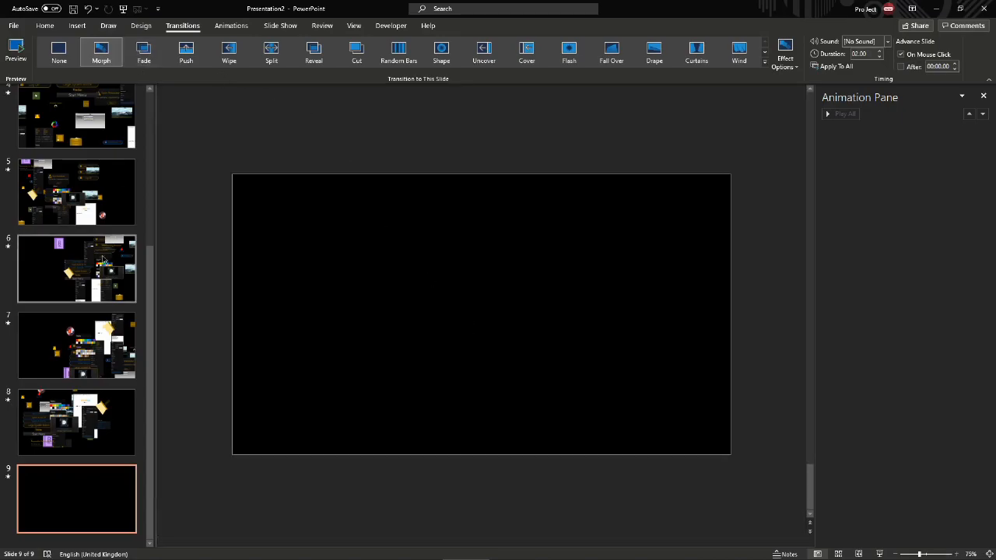
pyautogui.scroll(5, 93, 292)
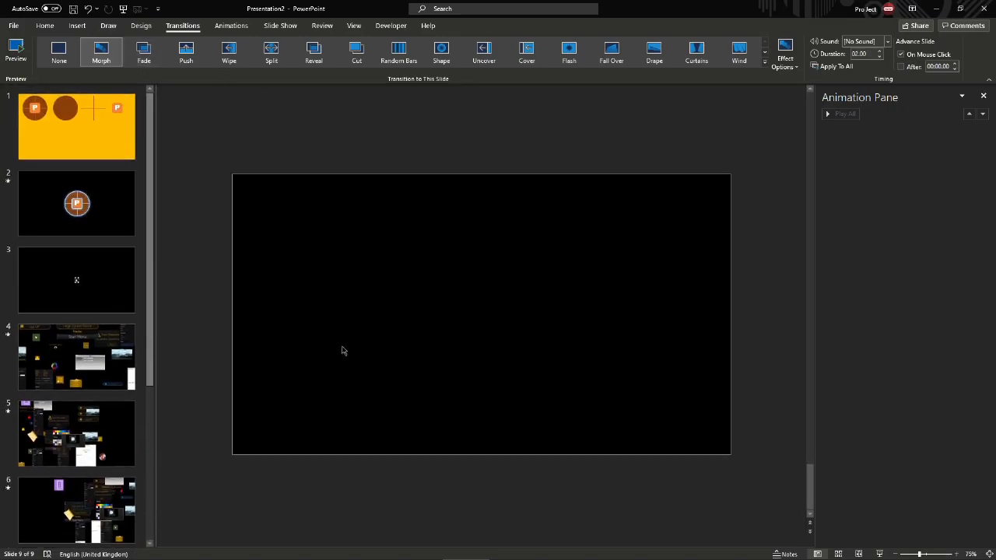
pyautogui.click(293, 366)
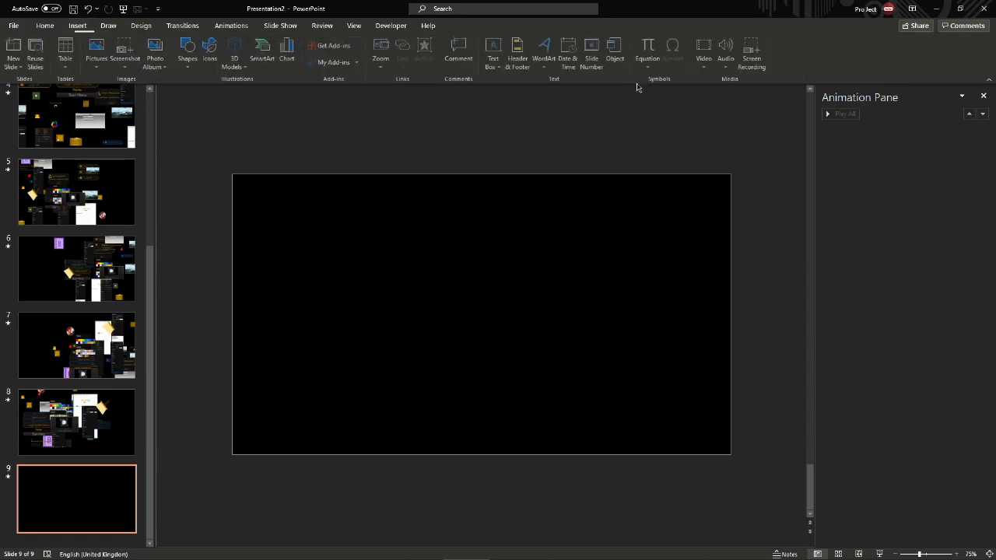
pyautogui.click(545, 56)
pyautogui.click(550, 91)
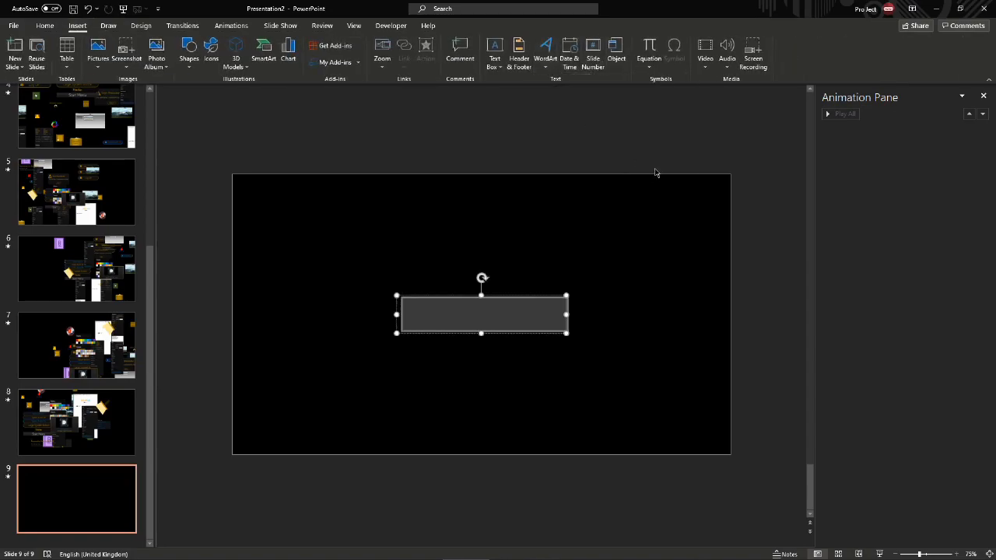
pyautogui.press('Delete')
pyautogui.write('abe')
pyautogui.press('Escape')
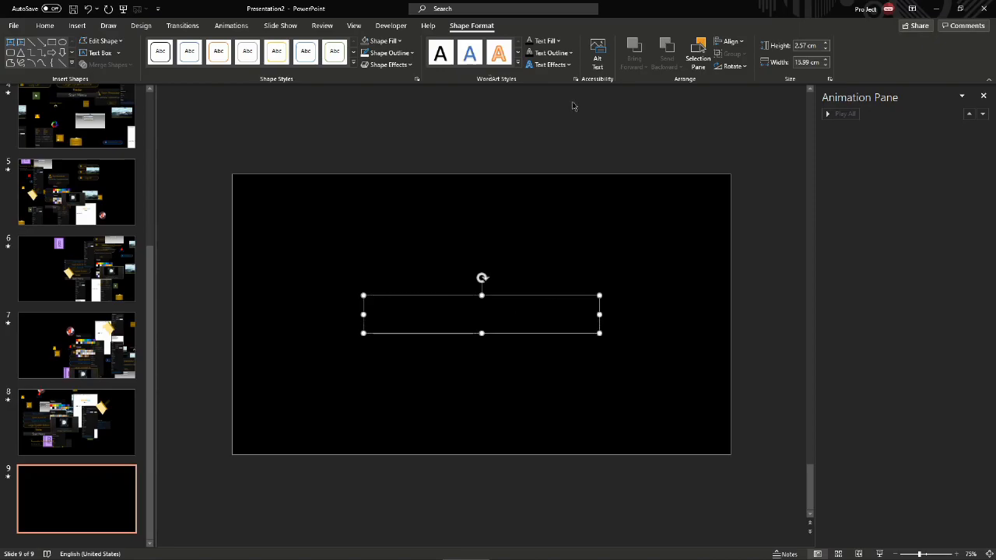
pyautogui.click(557, 40)
pyautogui.click(529, 70)
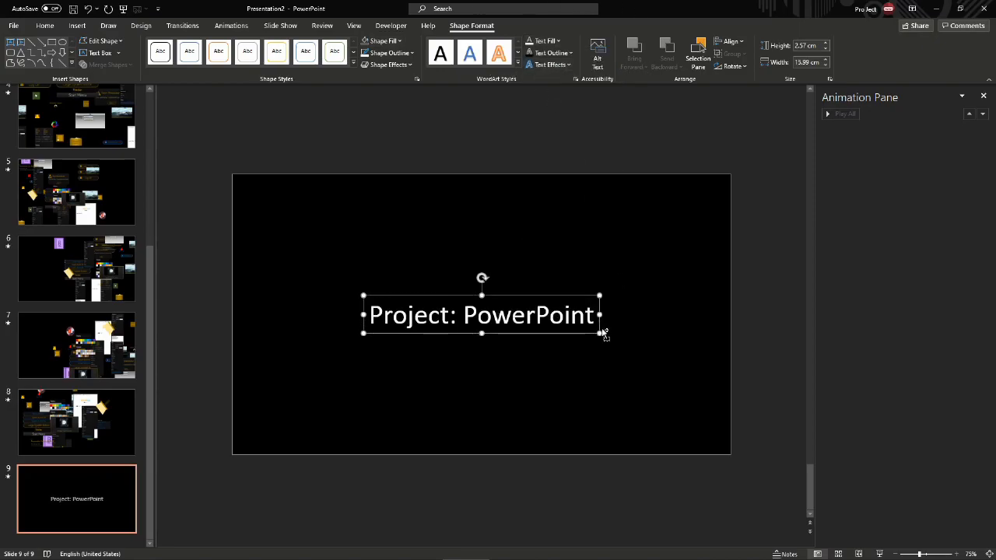
# Change the font of the "Project: PowerPoint" title to Bahnschrift Light.
pyautogui.scroll(2, 701, 47)
pyautogui.click(45, 26)
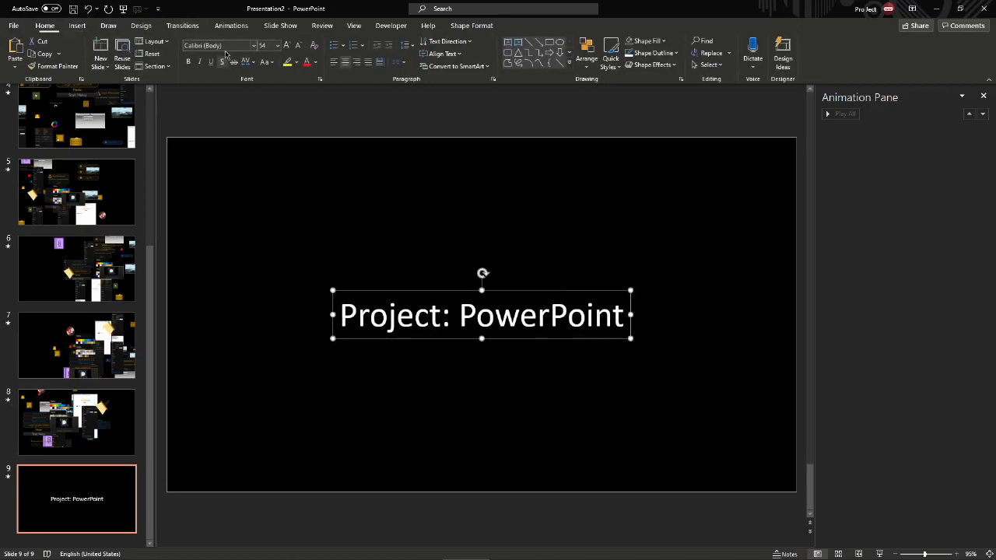
pyautogui.click(253, 45)
pyautogui.scroll(-8, 261, 352)
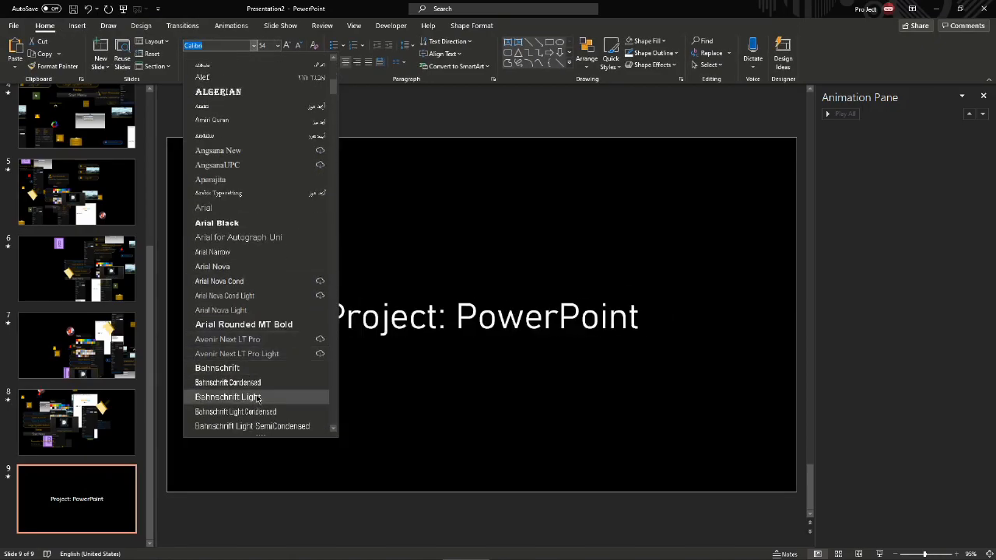
pyautogui.click(256, 397)
# Duplicate the title, give the copy no text fill and a white text outline, and align it exactly over the original.
pyautogui.click(479, 320)
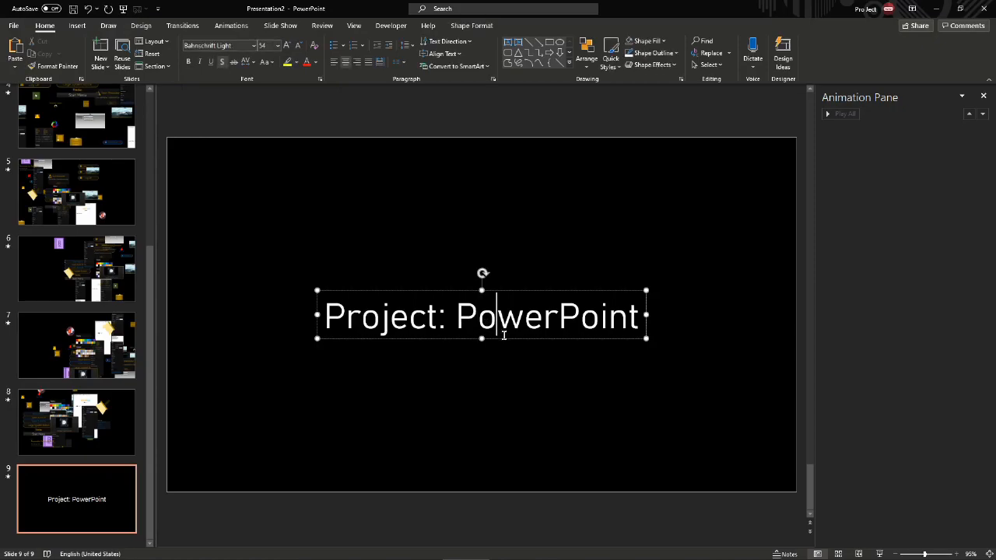
pyautogui.hotkey('ctrl', 'd')
pyautogui.click(471, 25)
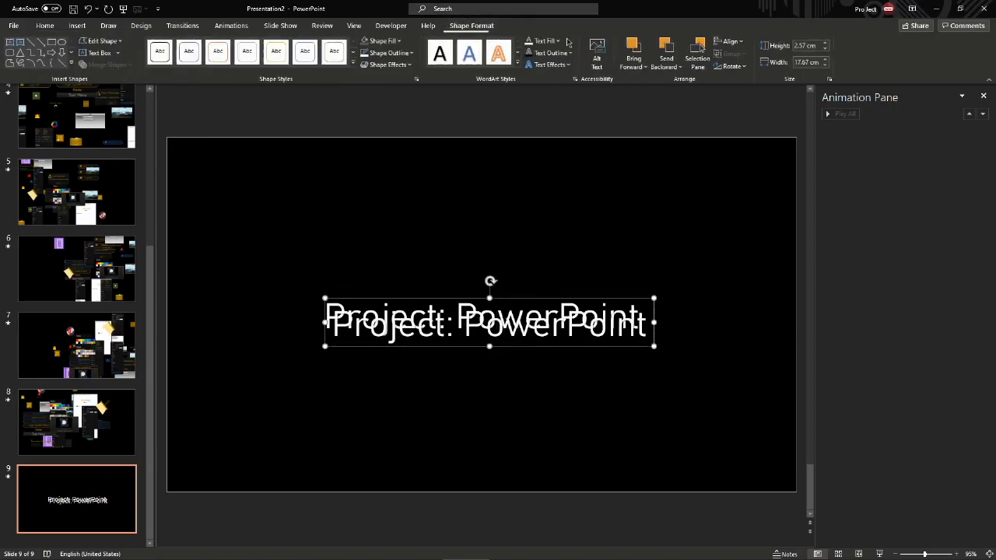
pyautogui.click(556, 52)
pyautogui.click(578, 156)
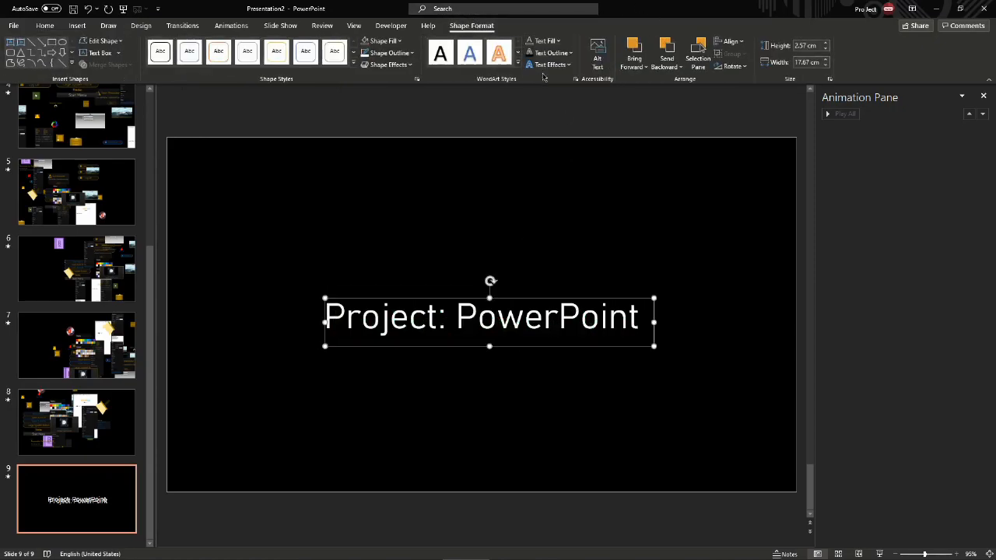
pyautogui.click(550, 52)
pyautogui.click(535, 86)
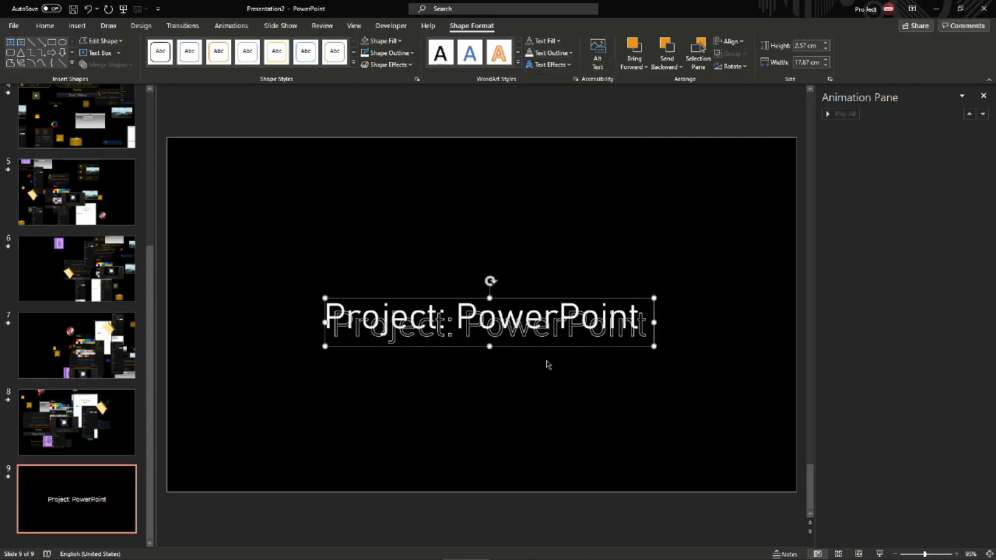
pyautogui.moveTo(549, 351); pyautogui.dragTo(541, 343)
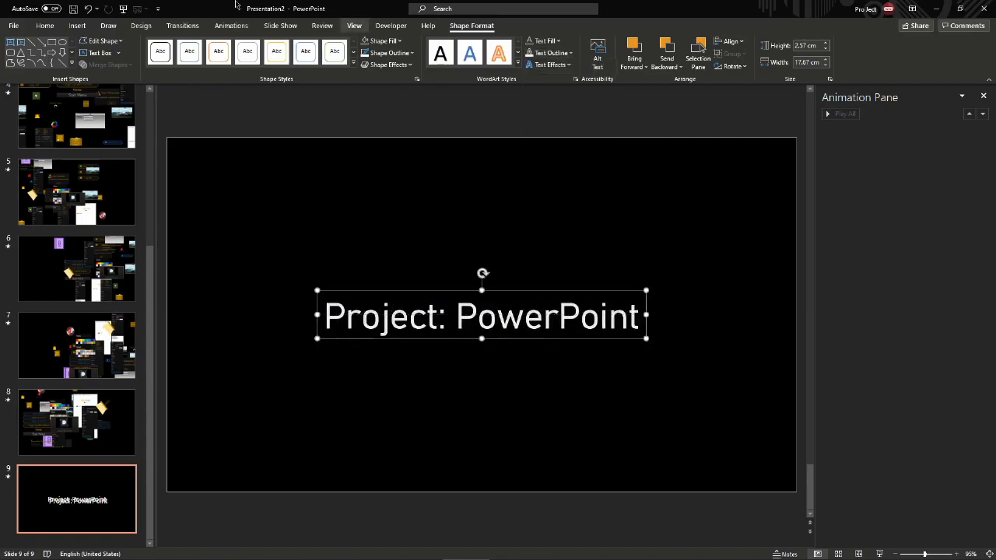
# Apply a Wheel entrance animation to the outlined title copy and make it start With Previous.
pyautogui.click(233, 26)
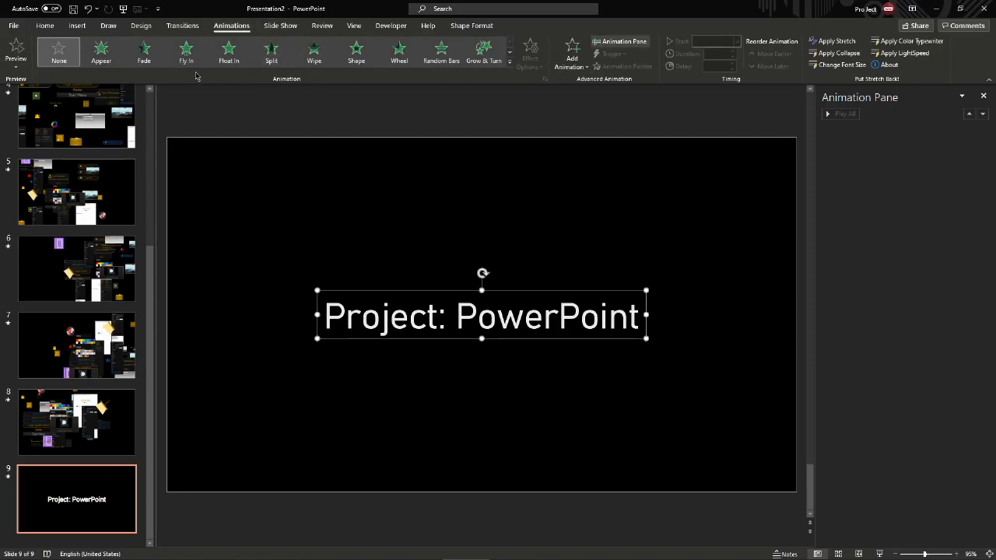
pyautogui.click(399, 52)
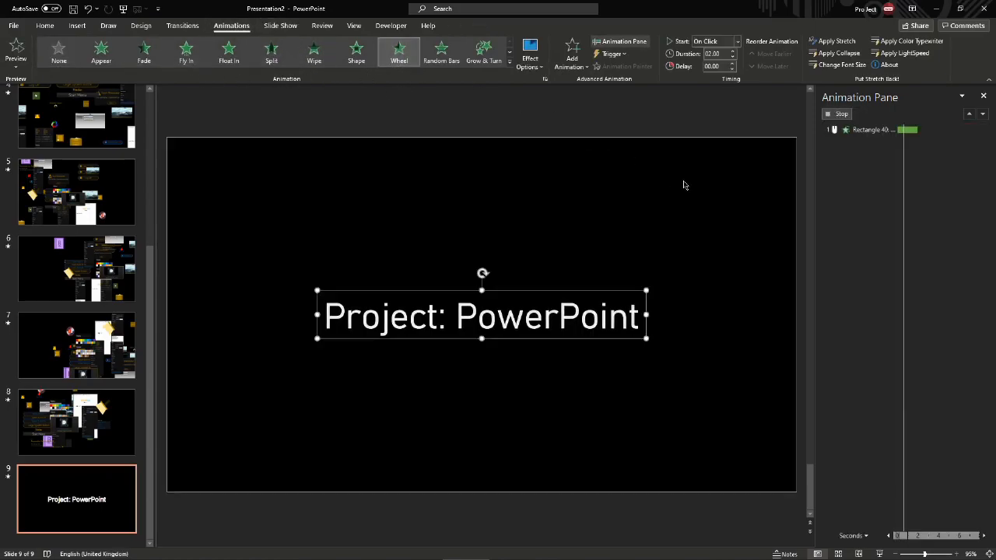
pyautogui.click(982, 129)
pyautogui.click(933, 153)
# Set the Wheel animation's text to animate by letter in its effect options.
pyautogui.click(982, 129)
pyautogui.click(949, 179)
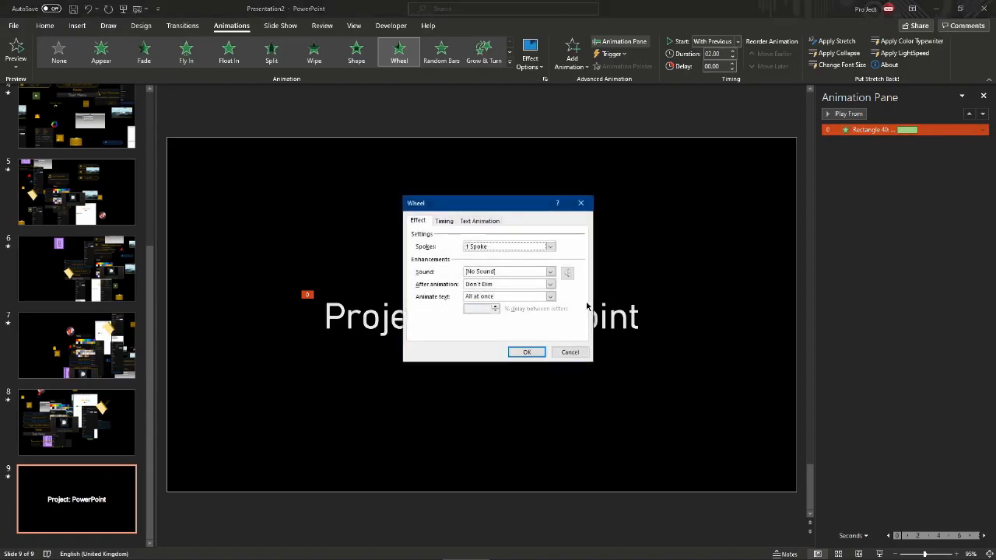
pyautogui.click(550, 296)
pyautogui.click(548, 305)
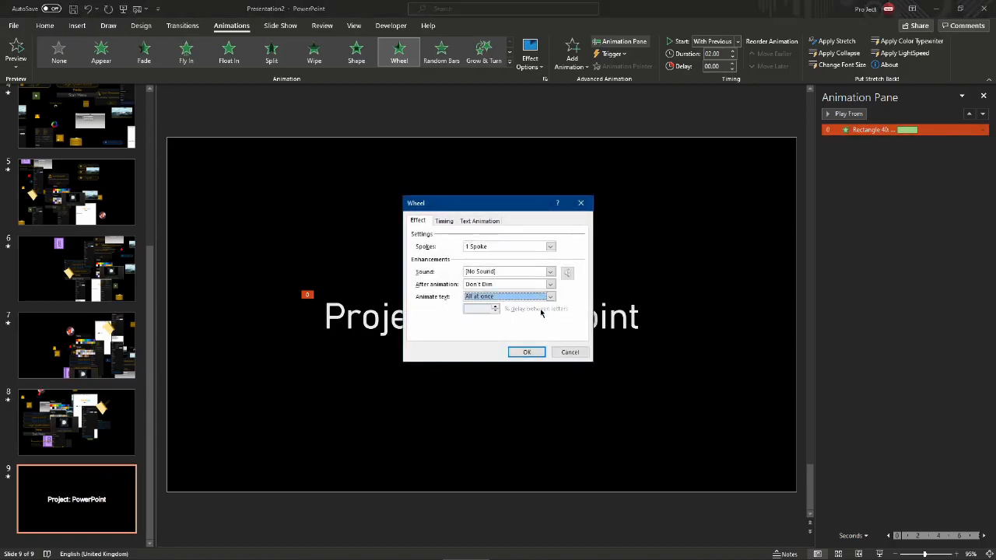
pyautogui.click(550, 296)
pyautogui.click(543, 312)
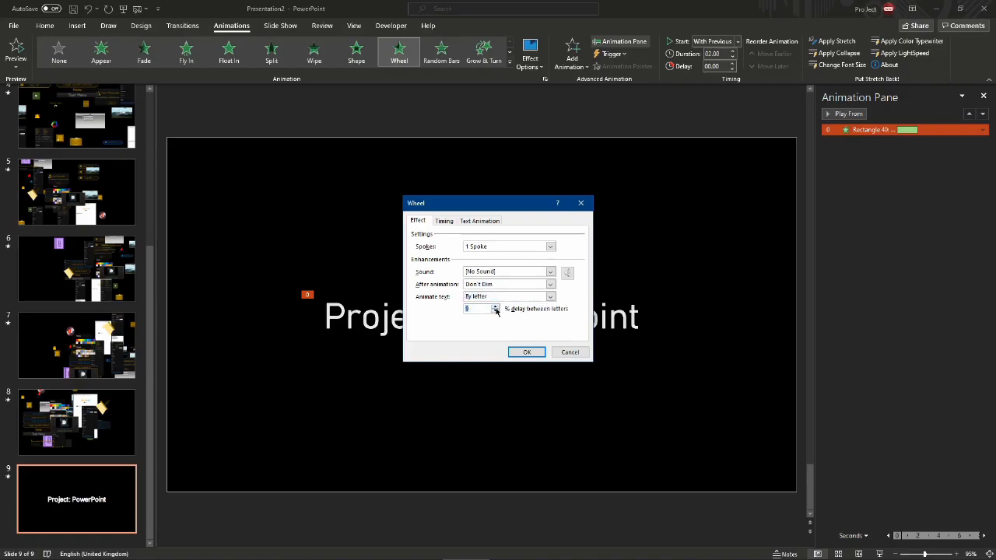
pyautogui.click(532, 351)
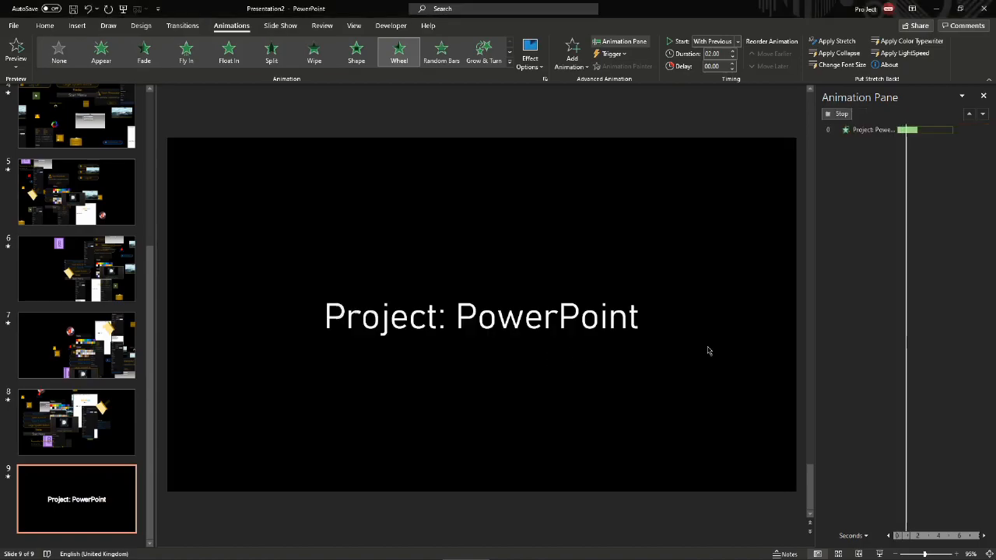
# Apply a Fade animation to the filled title, start it With Previous and stretch its duration to 5.50 seconds.
pyautogui.click(513, 331)
pyautogui.click(533, 391)
pyautogui.click(502, 315)
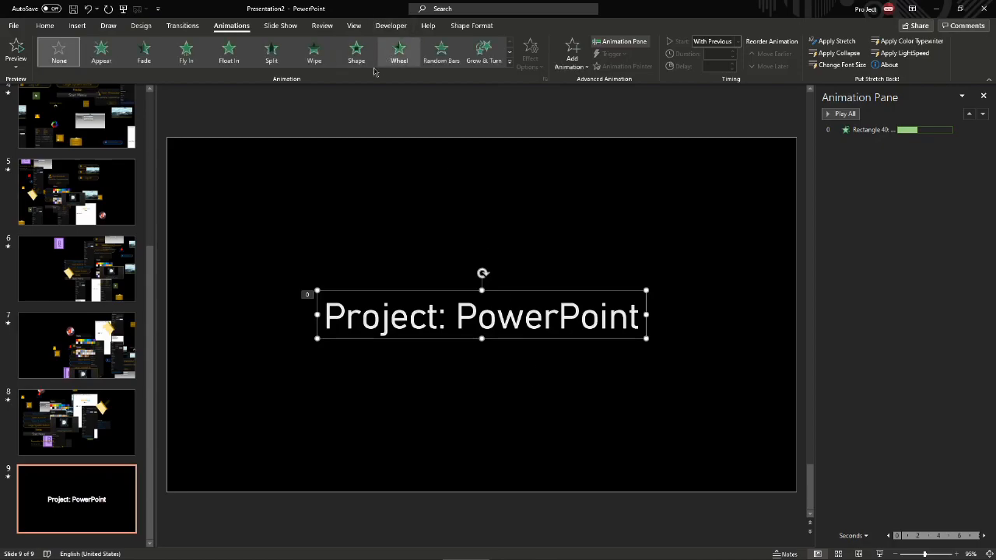
pyautogui.click(152, 63)
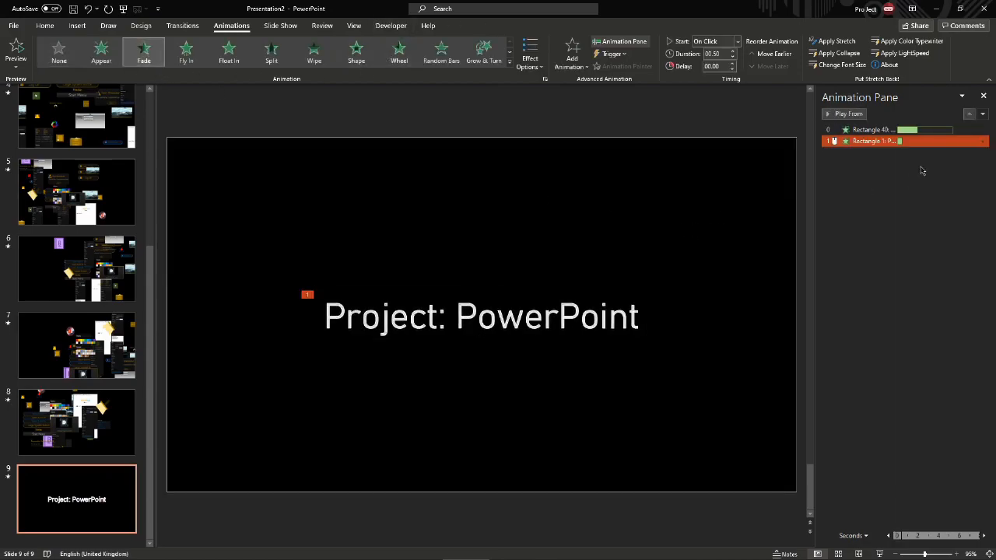
pyautogui.click(982, 141)
pyautogui.click(914, 158)
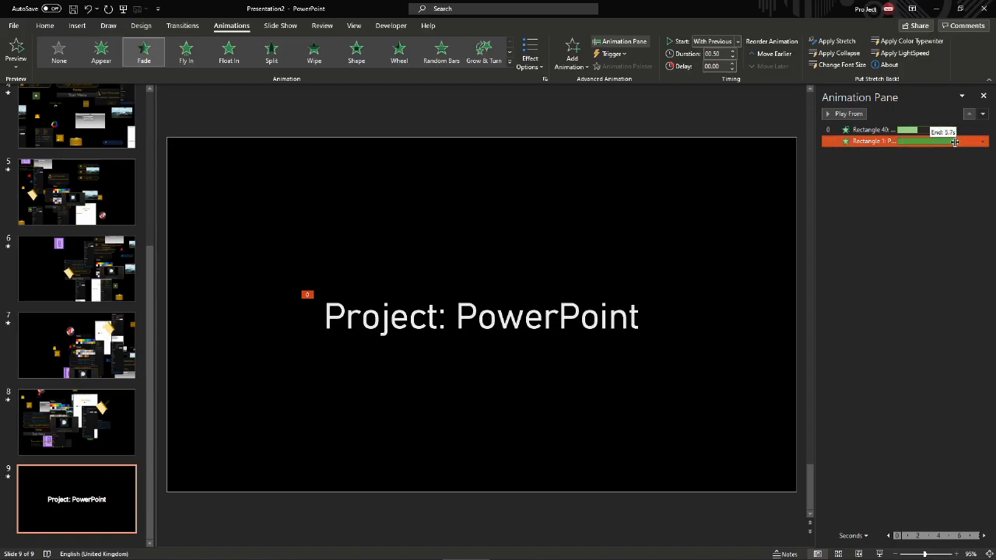
pyautogui.moveTo(954, 141); pyautogui.dragTo(954, 141)
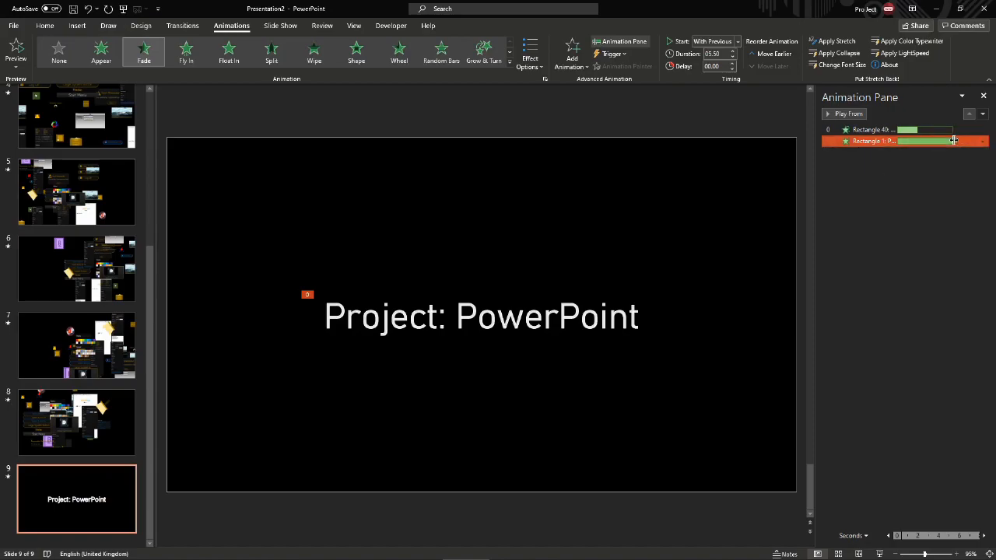
# Set the filled title's Fade duration to 2.00 seconds and animate its text by letter.
pyautogui.click(982, 142)
pyautogui.click(914, 185)
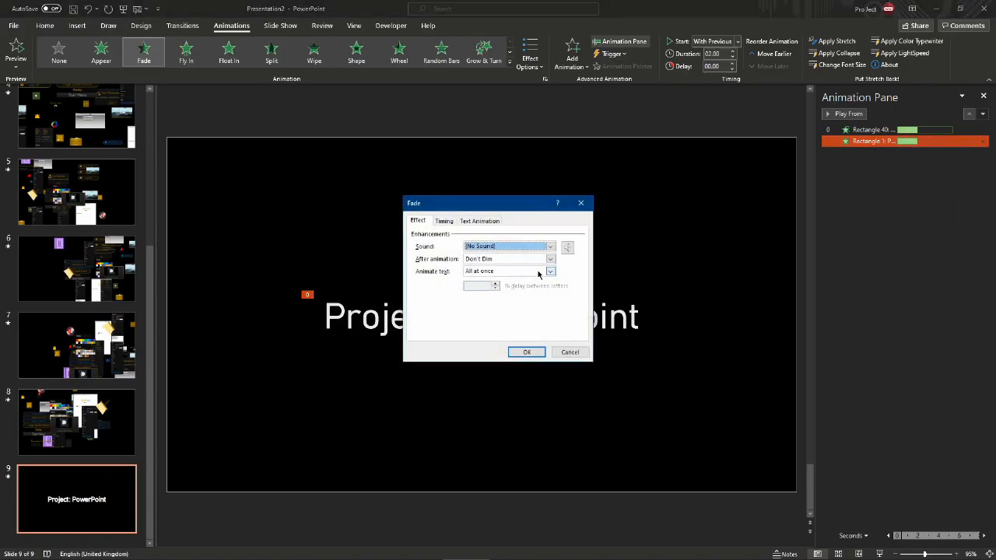
pyautogui.click(537, 274)
pyautogui.click(515, 292)
pyautogui.click(526, 352)
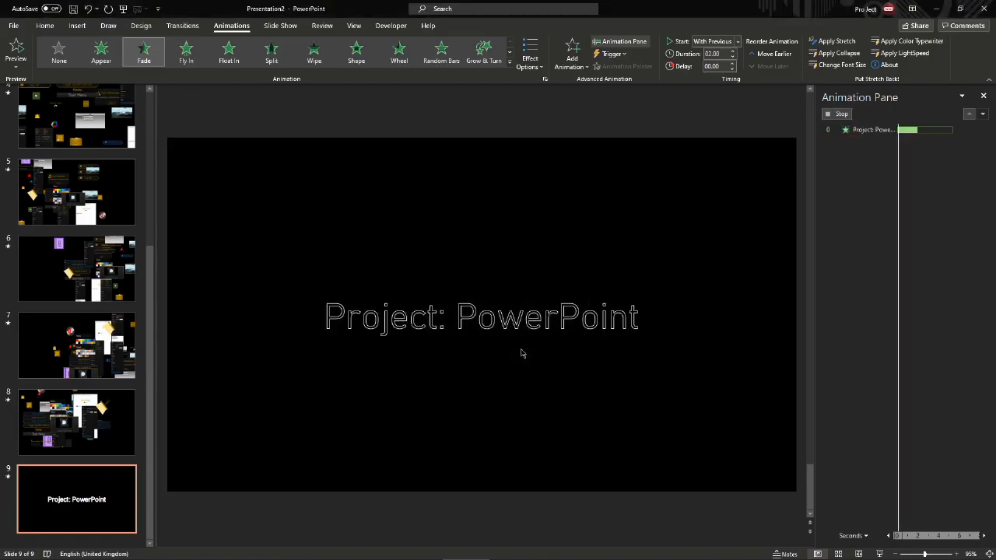
# Shorten both title animations to a duration of 1.10 seconds and preview them together.
pyautogui.keyDown('shift'); pyautogui.click(856, 130); pyautogui.keyUp('shift')
pyautogui.click(853, 114)
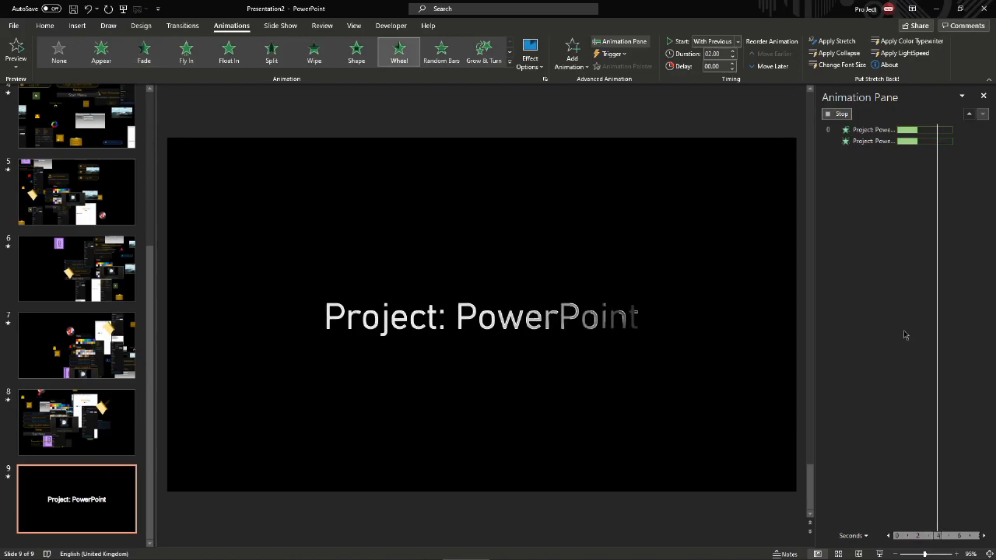
pyautogui.click(910, 141)
pyautogui.keyDown('ctrl'); pyautogui.click(916, 130); pyautogui.keyUp('ctrl')
pyautogui.click(910, 130)
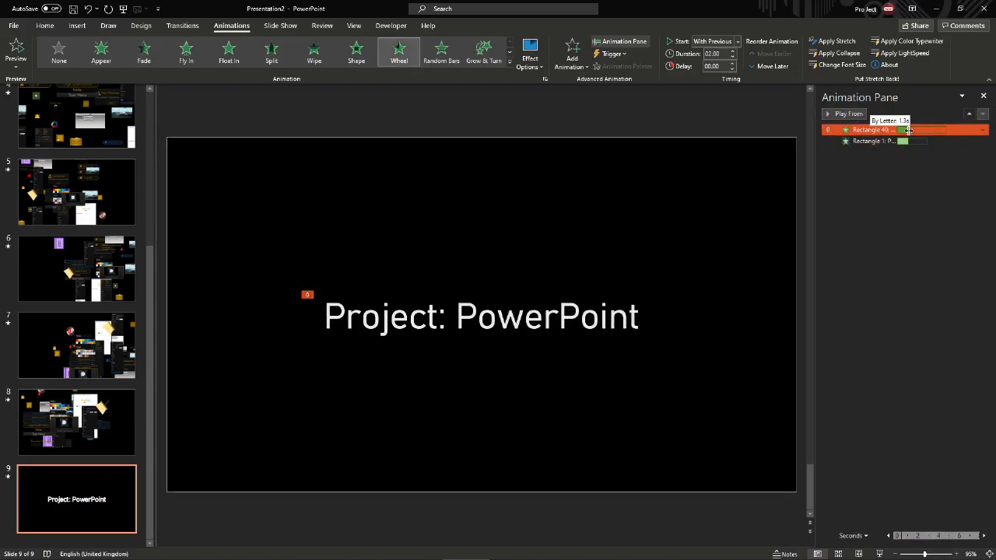
pyautogui.click(915, 195)
pyautogui.click(864, 129)
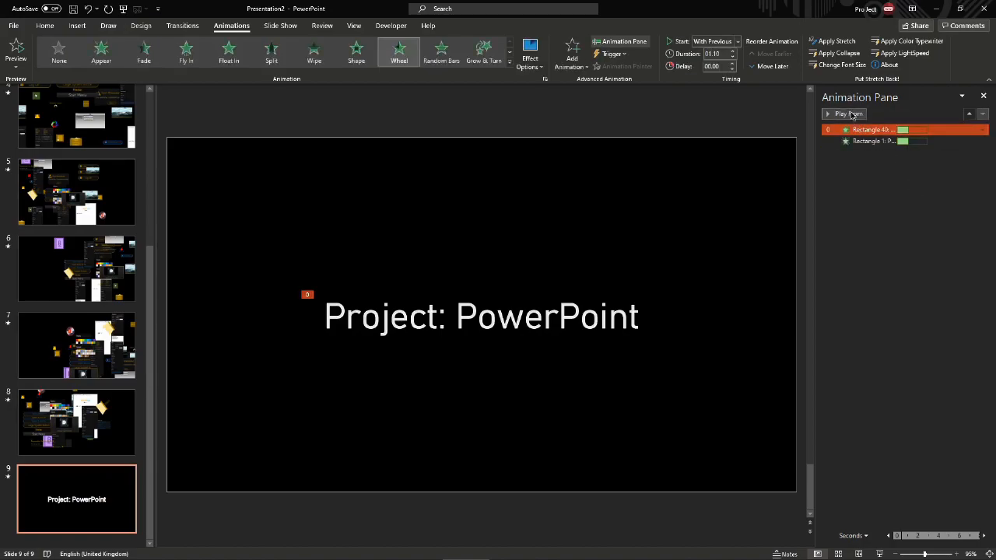
pyautogui.click(848, 113)
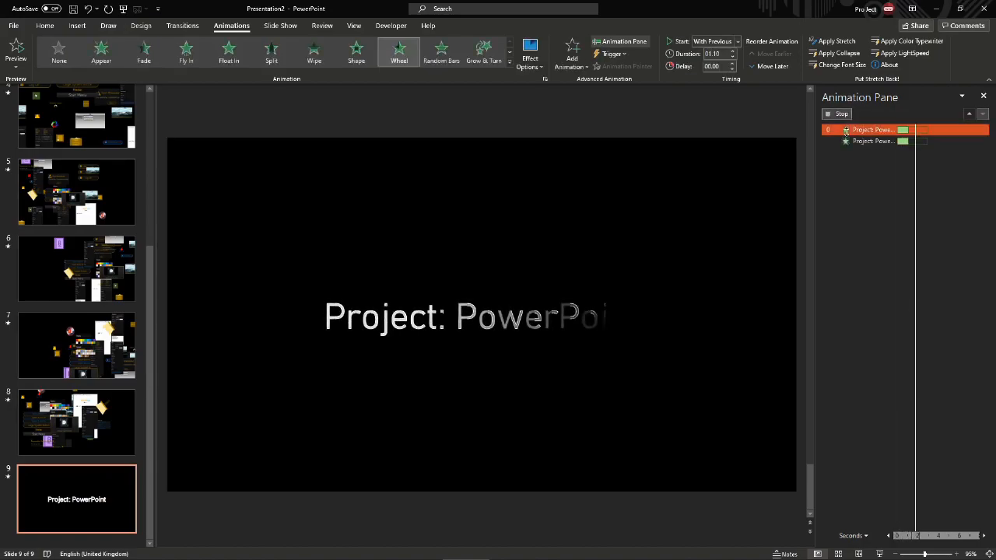
# Duplicate the outlined title, align the copy exactly over the original and recolour it gold.
pyautogui.click(466, 312)
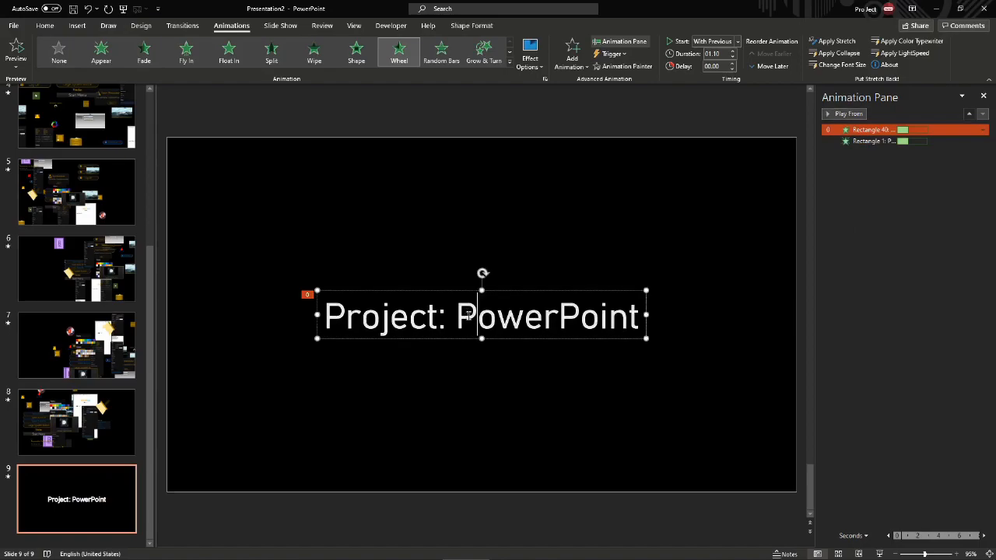
pyautogui.hotkey('ctrl', 'd')
pyautogui.moveTo(531, 356); pyautogui.dragTo(526, 337)
pyautogui.click(472, 26)
pyautogui.click(397, 51)
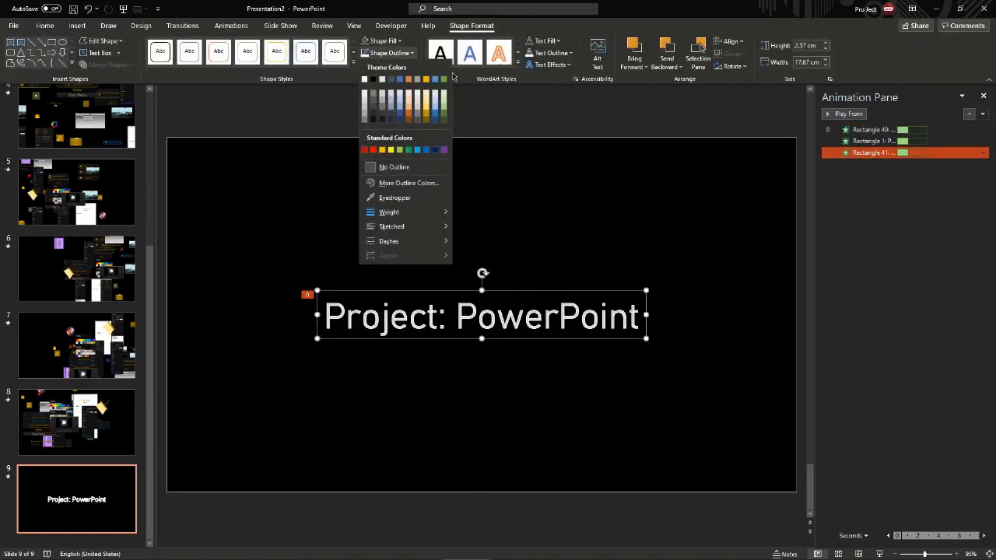
pyautogui.click(430, 83)
pyautogui.click(556, 41)
pyautogui.click(594, 97)
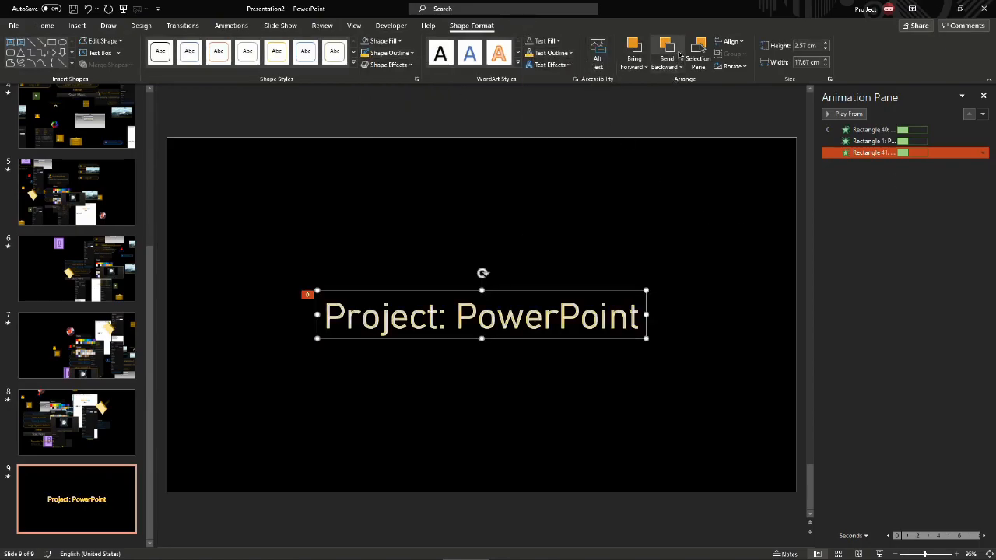
# Move the gold copy's animation to second place, set its Wheel effect to 2 Spokes and preview the sequence.
pyautogui.moveTo(970, 155); pyautogui.dragTo(965, 140)
pyautogui.click(982, 141)
pyautogui.click(943, 190)
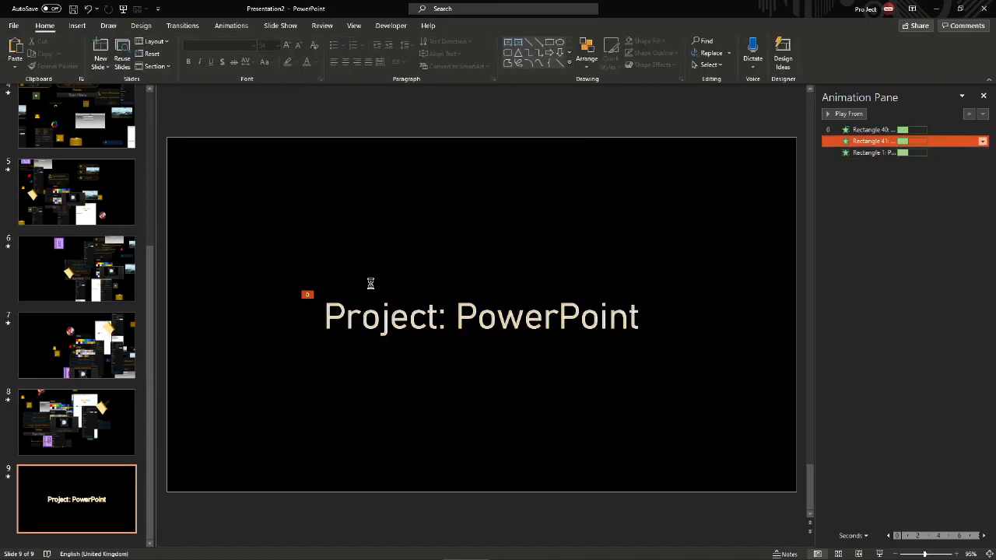
pyautogui.click(550, 246)
pyautogui.click(504, 270)
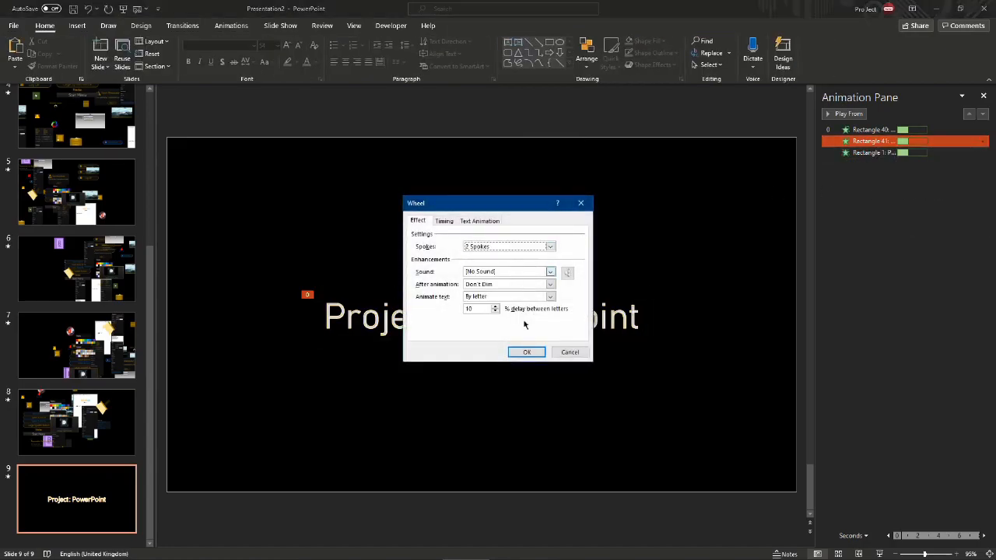
pyautogui.click(526, 352)
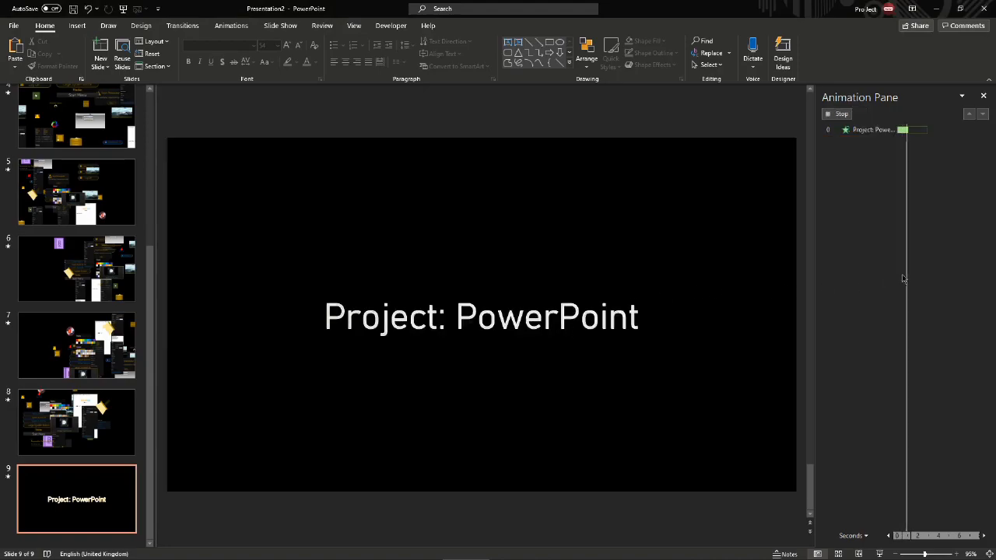
pyautogui.click(854, 115)
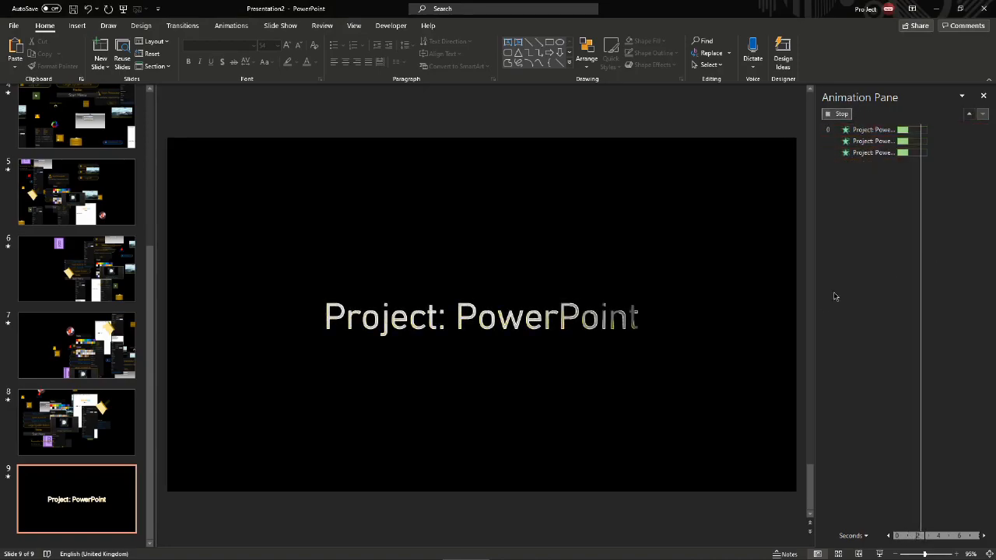
# Duplicate the title slide and strip the new slide down to the filled title without any animation.
pyautogui.moveTo(693, 492); pyautogui.dragTo(264, 315)
pyautogui.click(267, 316)
pyautogui.click(44, 496)
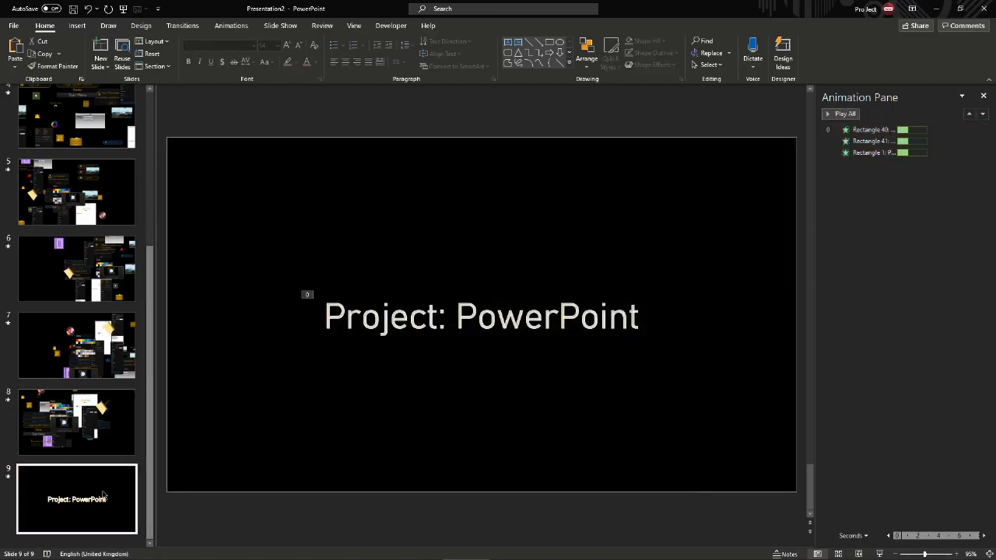
pyautogui.hotkey('ctrl', 'd')
pyautogui.click(180, 462)
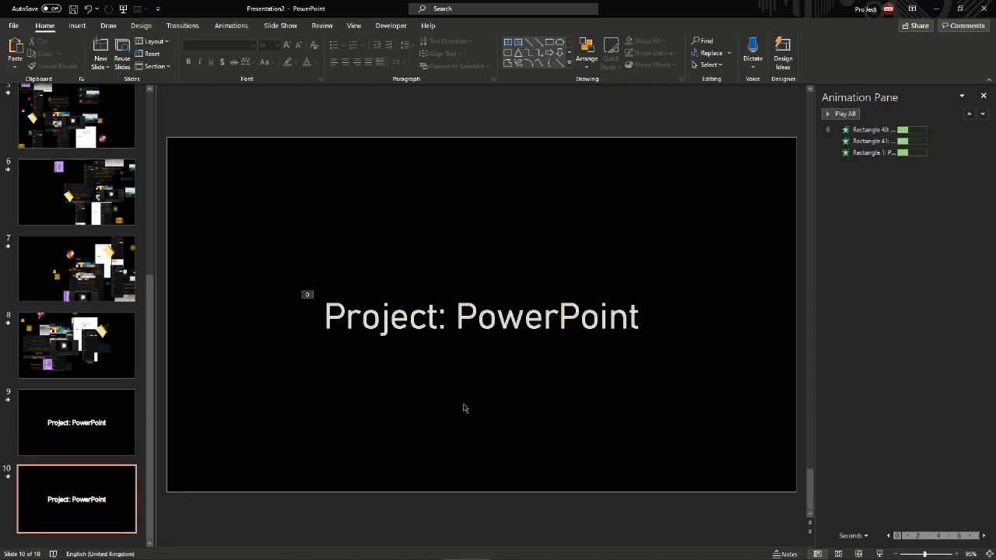
pyautogui.hotkey('ctrl', 'z')
pyautogui.hotkey('ctrl', 'z')
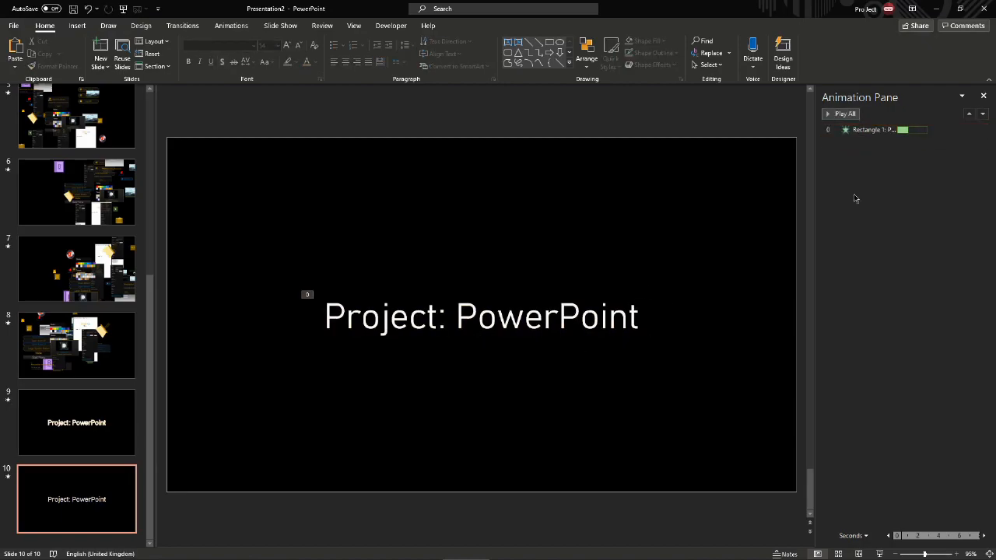
pyautogui.click(865, 130)
pyautogui.press('Delete')
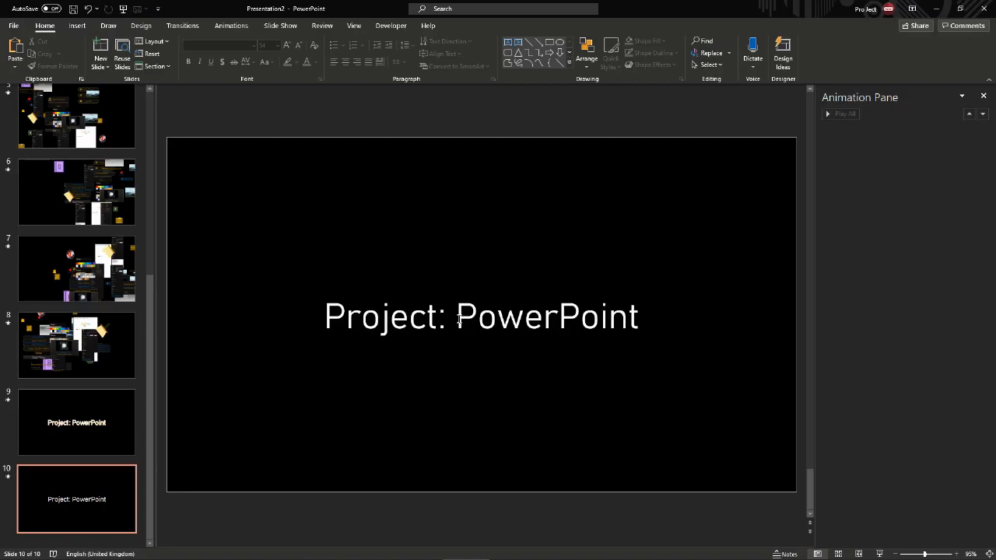
# Reduce the title on slide 10 to font size 40 and recentre it on the slide.
pyautogui.click(548, 319)
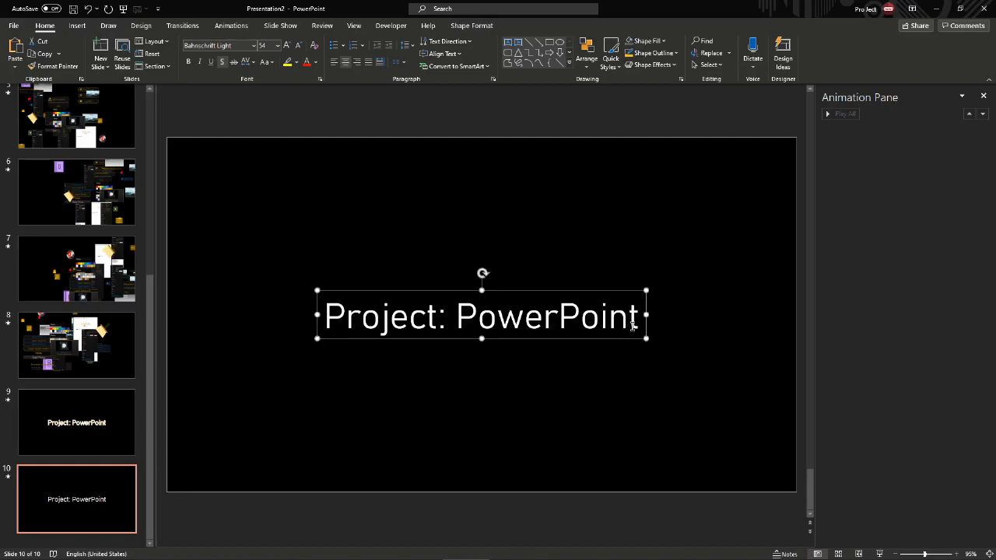
pyautogui.click(298, 45)
pyautogui.click(298, 45)
pyautogui.click(298, 45)
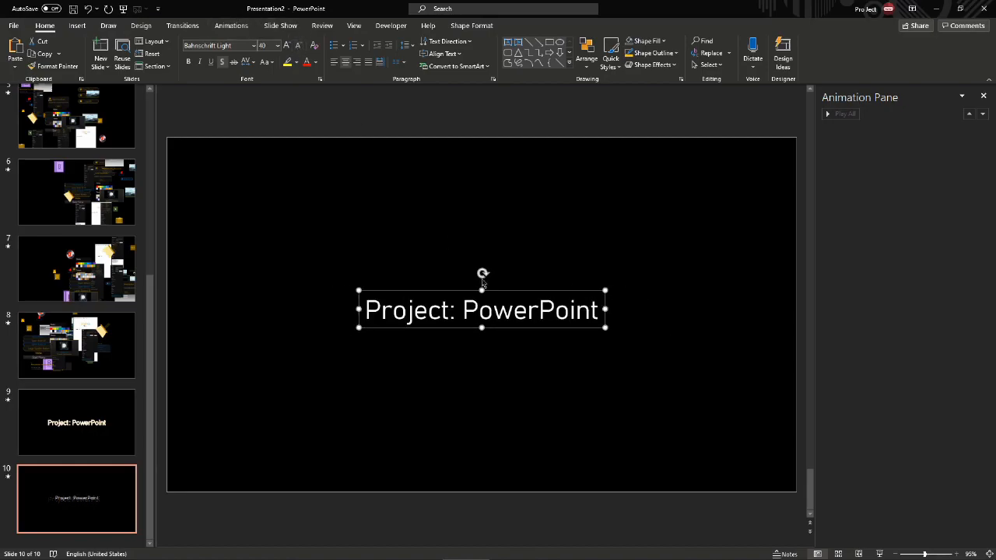
pyautogui.moveTo(509, 327); pyautogui.dragTo(513, 332)
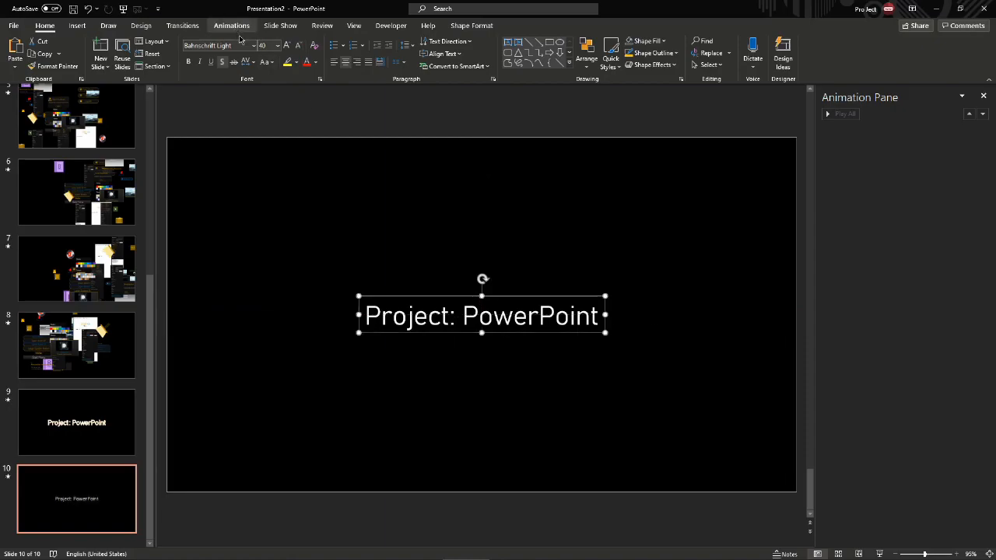
# Change the slide 10 title's font to Bahnschrift SemiBold.
pyautogui.click(238, 45)
pyautogui.press('BackSpace')
pyautogui.press('BackSpace')
pyautogui.press('BackSpace')
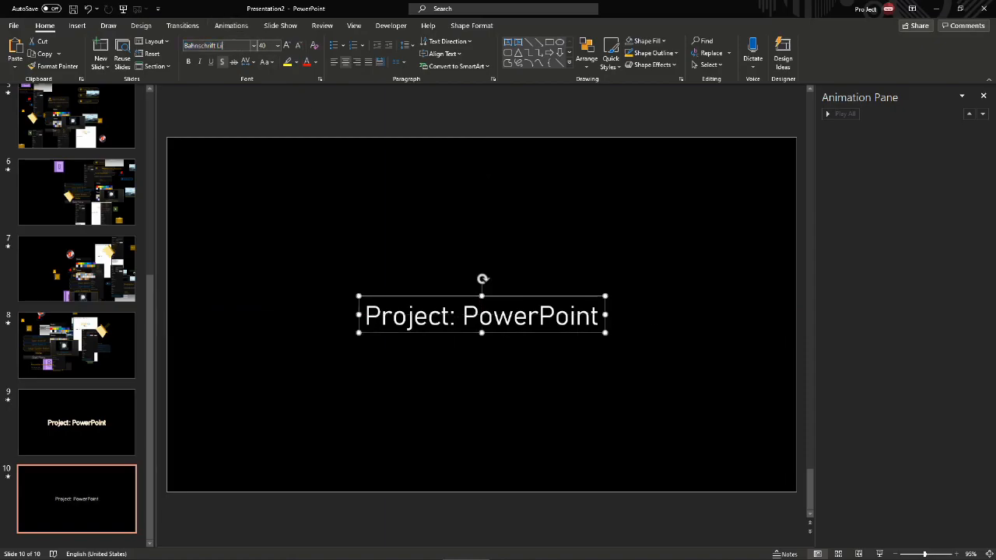
pyautogui.press('BackSpace')
pyautogui.write('SemiBold')
pyautogui.press('Return')
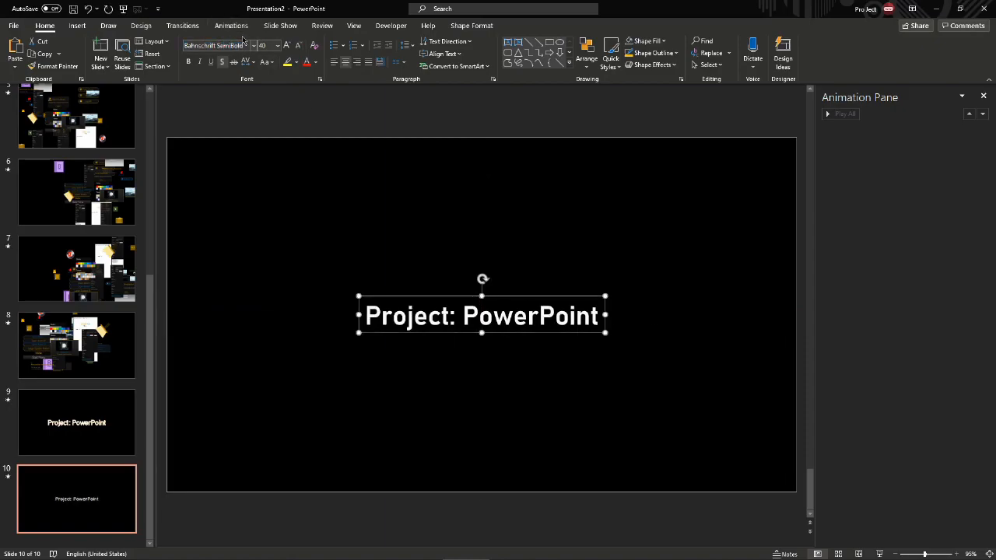
# Replace the word "PowerPoint" with "PPT" in the slide 10 title.
pyautogui.click(457, 314)
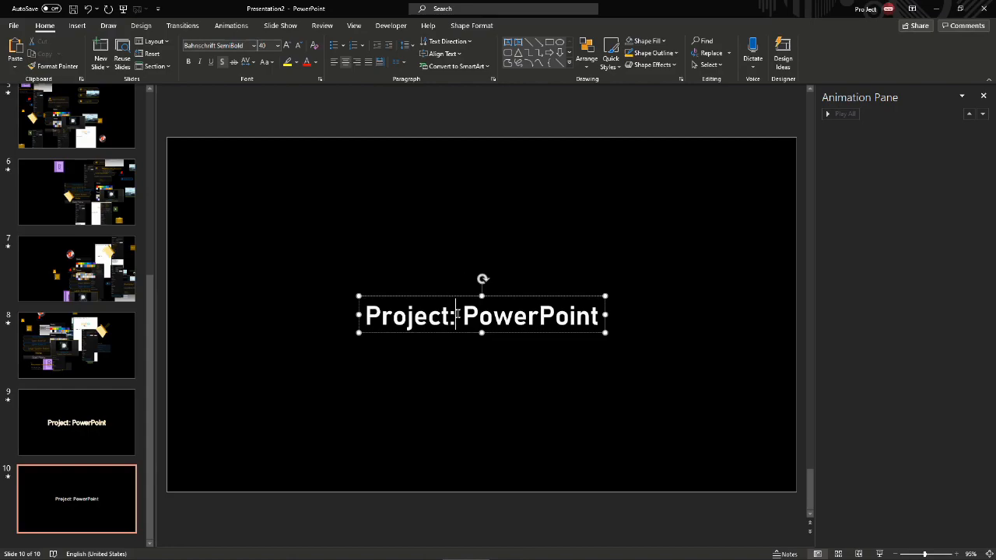
pyautogui.doubleClick(594, 316)
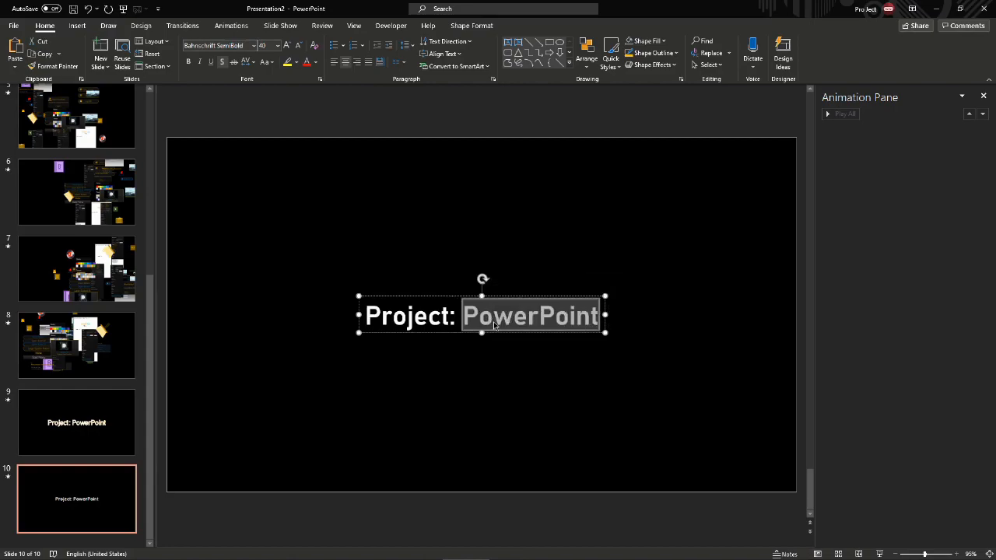
pyautogui.write('PPT')
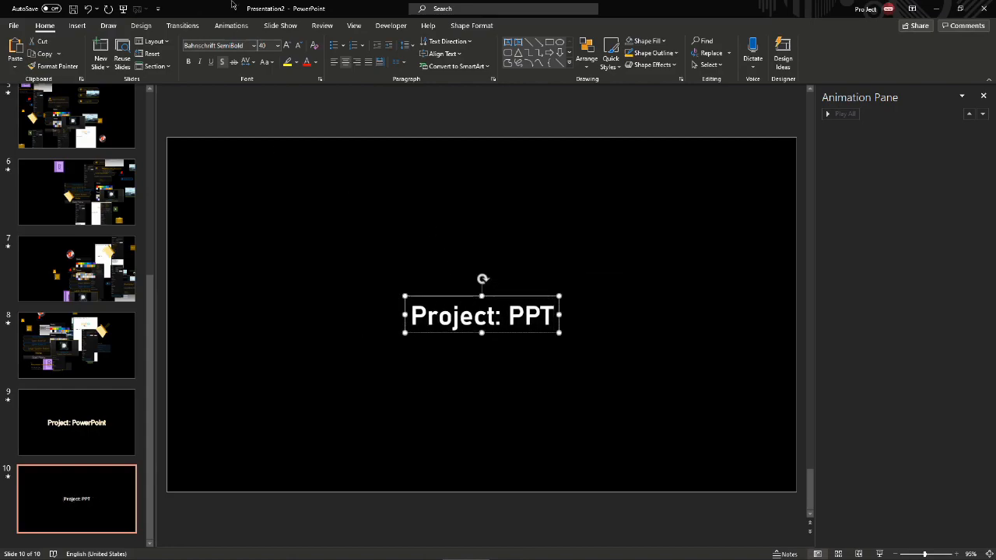
# Change the effect option of slide 10's Morph transition.
pyautogui.click(182, 24)
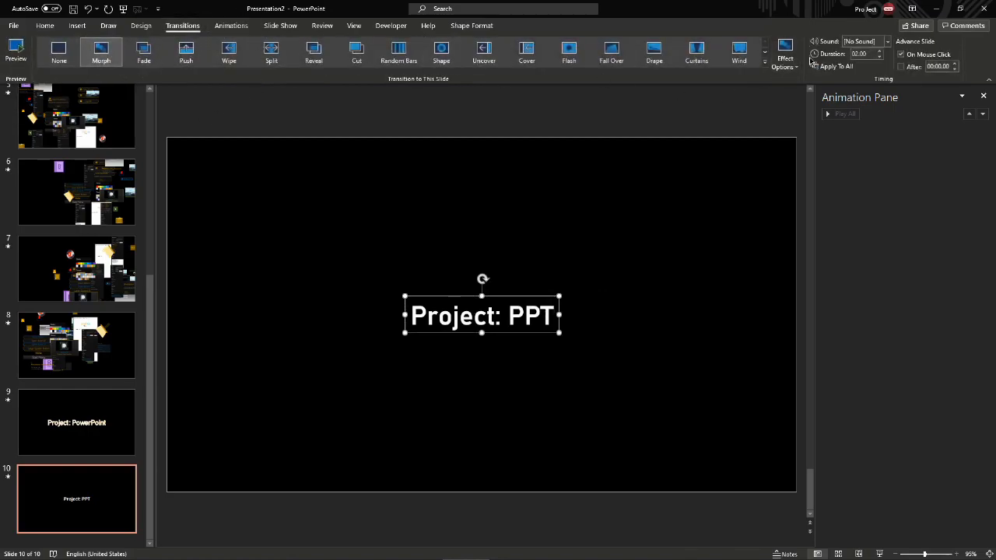
pyautogui.click(784, 60)
pyautogui.click(820, 122)
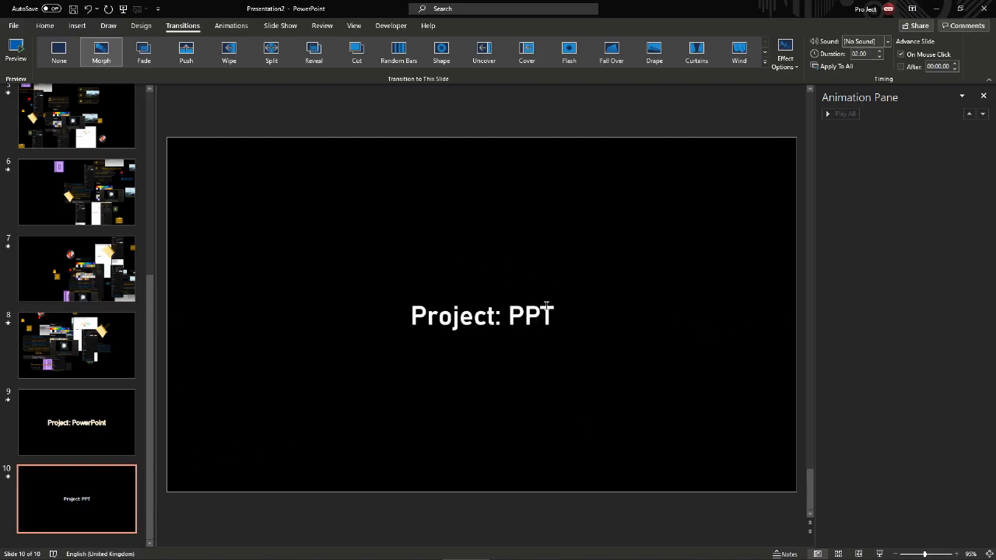
# Export the presentation as a Full HD (1080p) video.
pyautogui.click(15, 26)
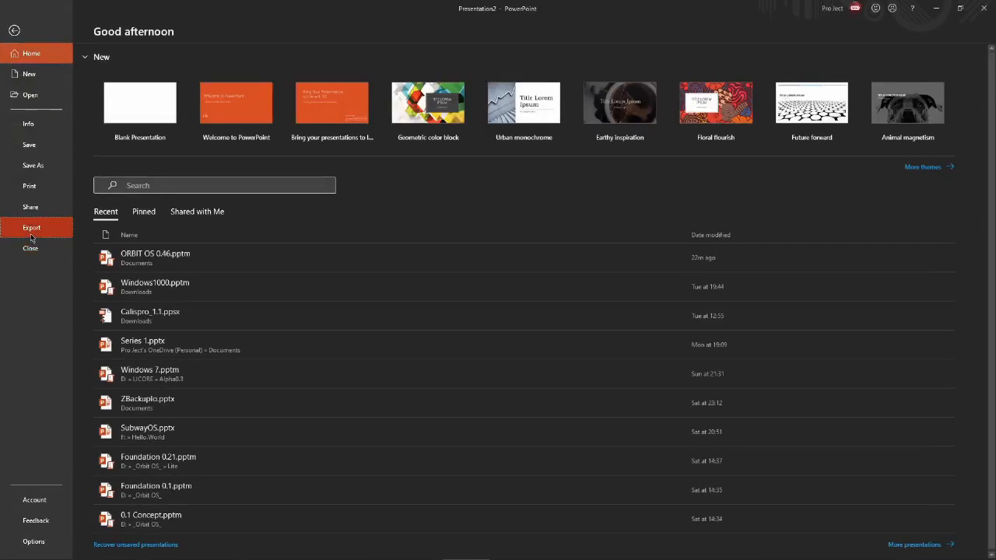
pyautogui.click(32, 234)
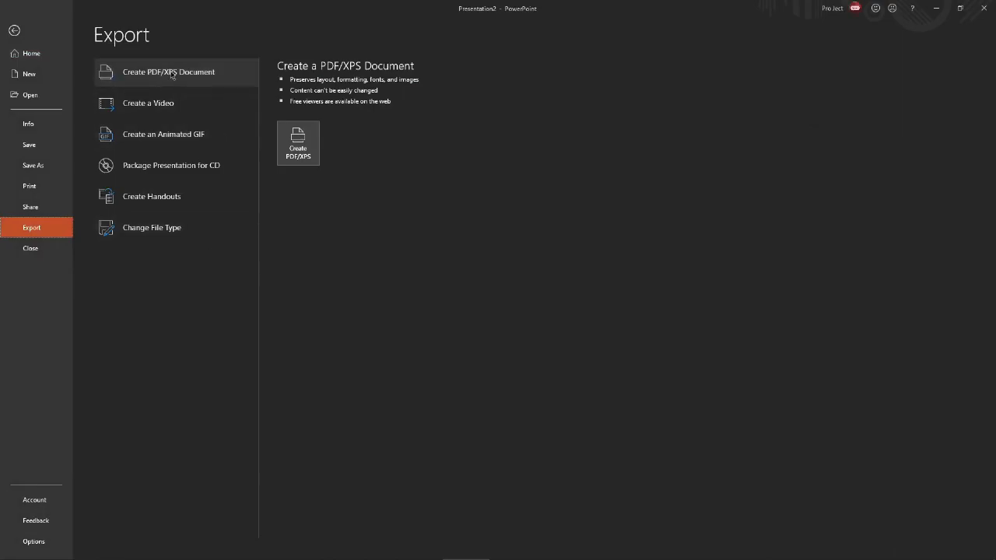
pyautogui.click(159, 107)
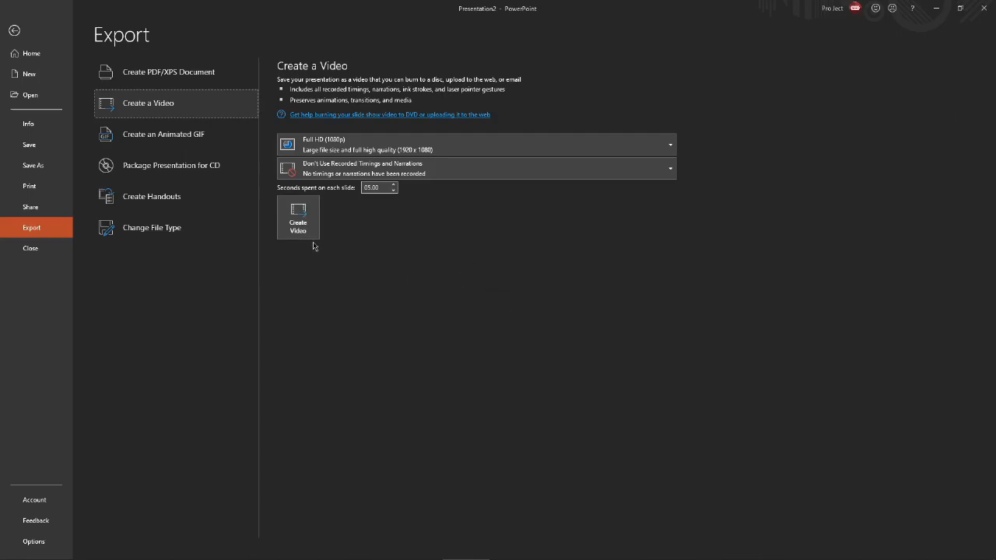
pyautogui.click(298, 218)
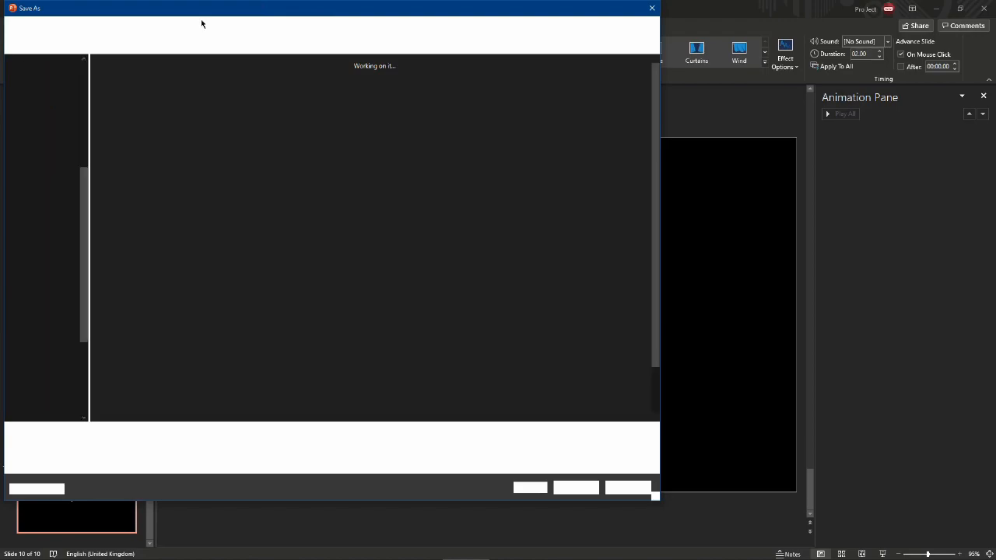
pyautogui.moveTo(201, 24); pyautogui.dragTo(0, 136)
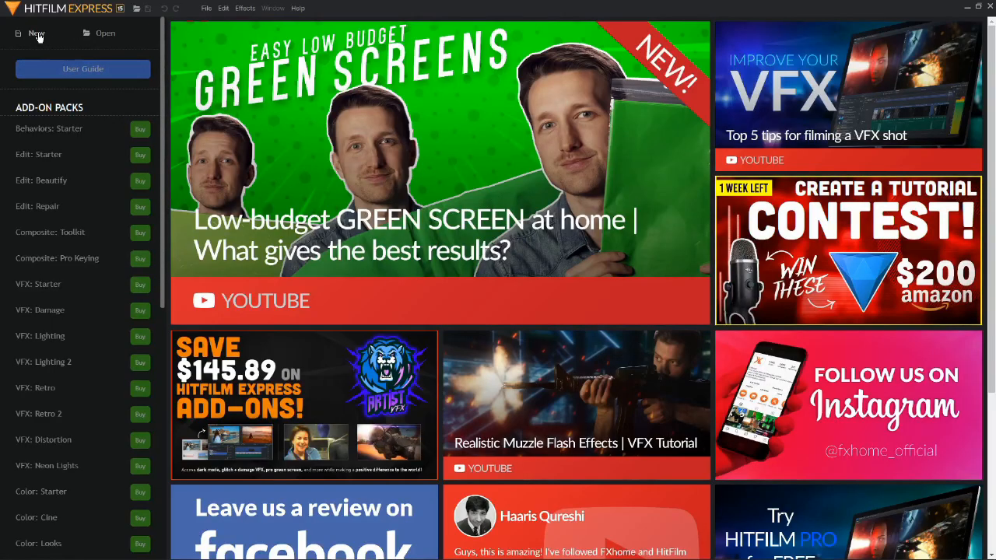
# Switch to HitFilm Express and create a new project from the 1080p Full HD @ 30 fps template.
pyautogui.click(37, 39)
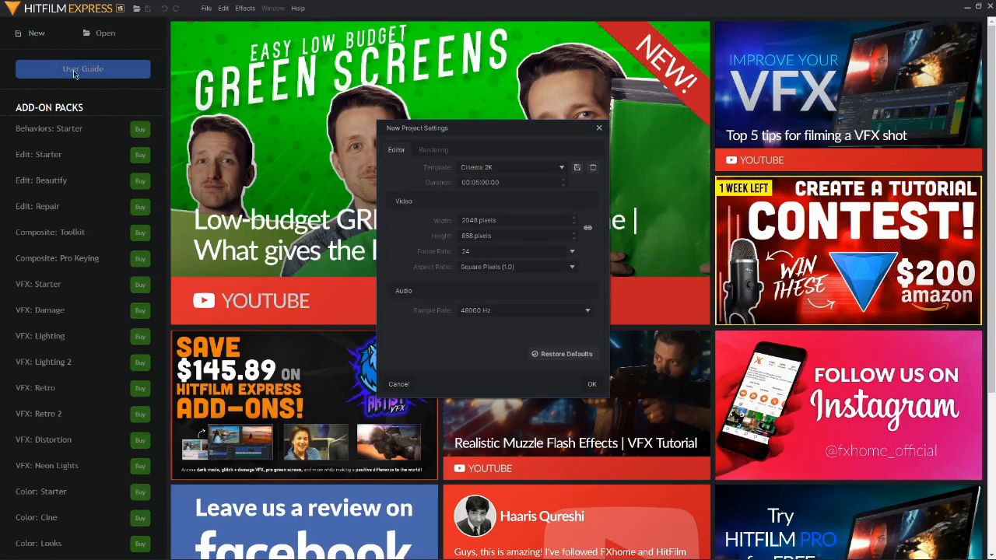
pyautogui.click(514, 167)
pyautogui.scroll(7, 527, 377)
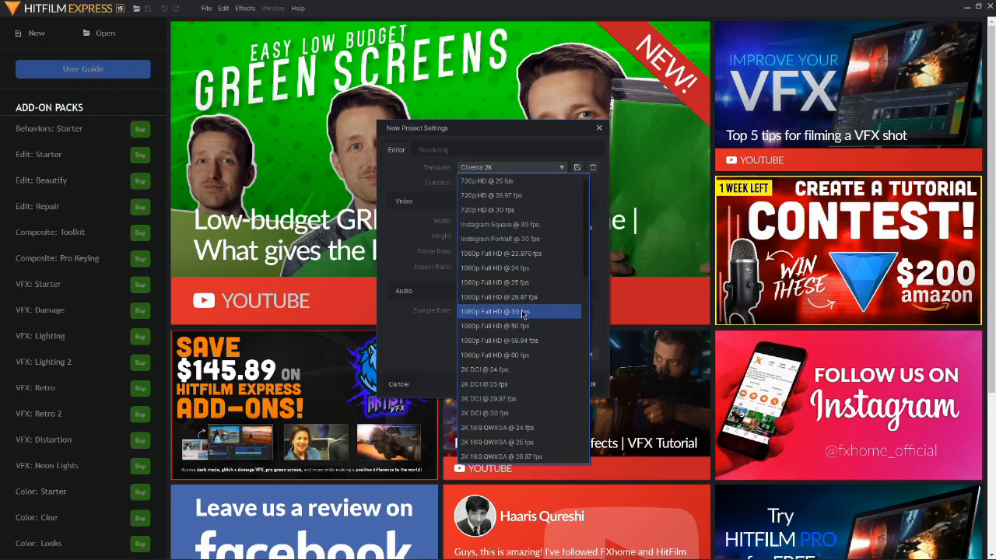
pyautogui.click(514, 311)
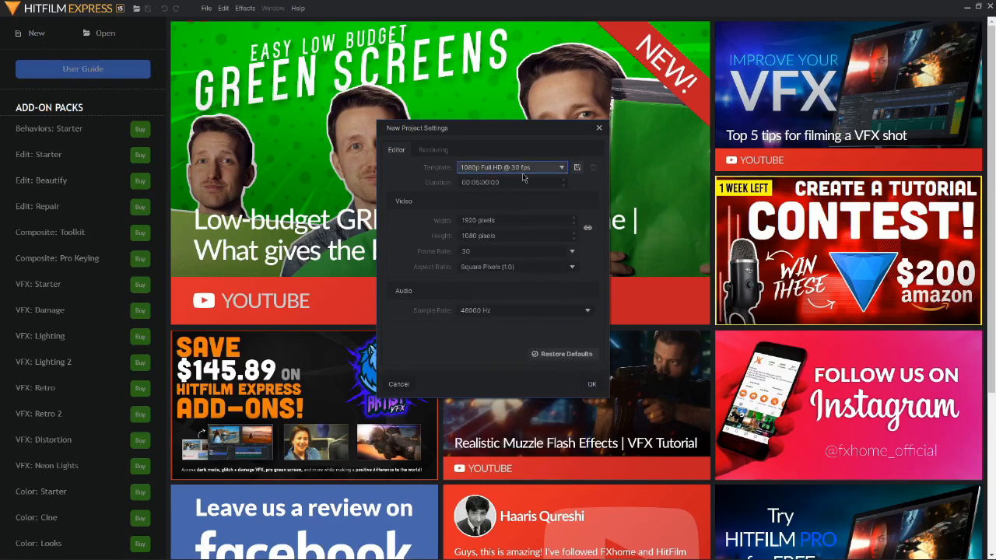
pyautogui.click(592, 384)
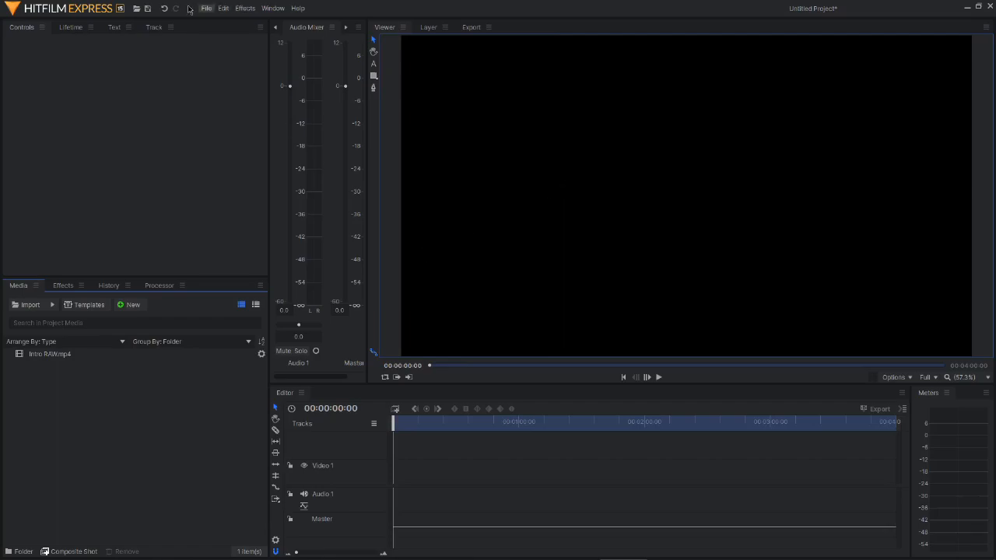
pyautogui.moveTo(797, 429); pyautogui.dragTo(94, 431)
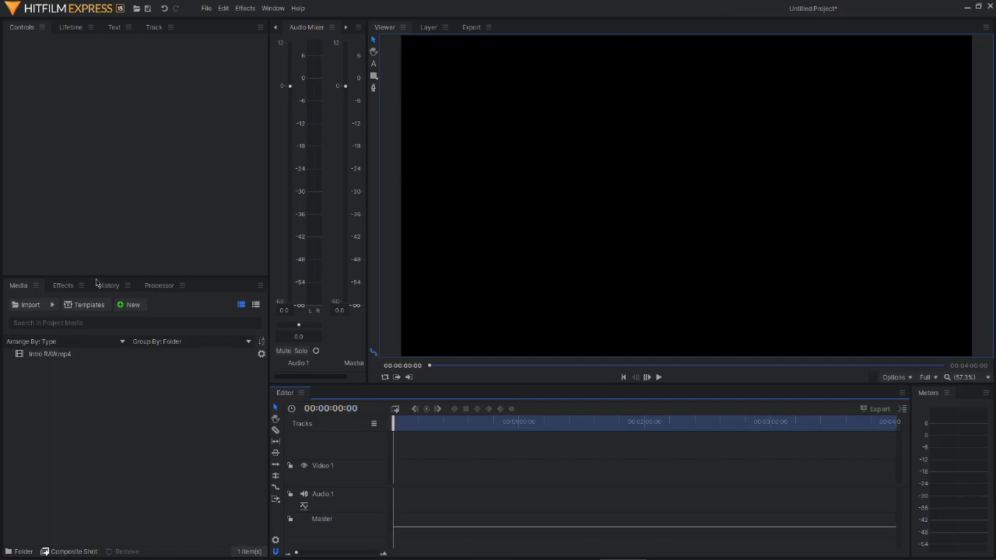
# Import Project PowerPoint Theme.wav and place it at the start of the Audio 1 track.
pyautogui.click(24, 307)
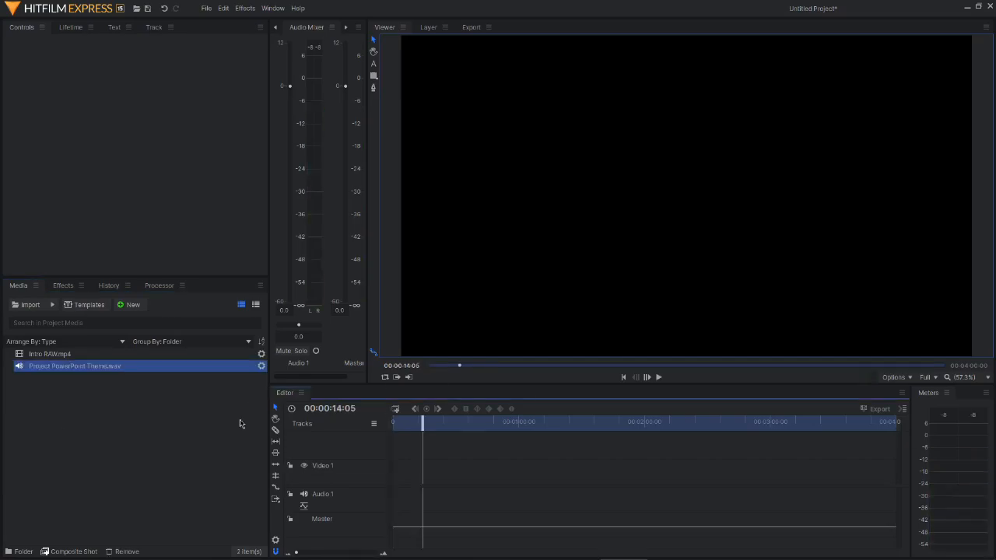
pyautogui.click(240, 423)
pyautogui.moveTo(114, 365); pyautogui.dragTo(395, 501)
# Make a composite shot from the Project PowerPoint Theme.wav clip on the Audio 1 track.
pyautogui.rightClick(412, 498)
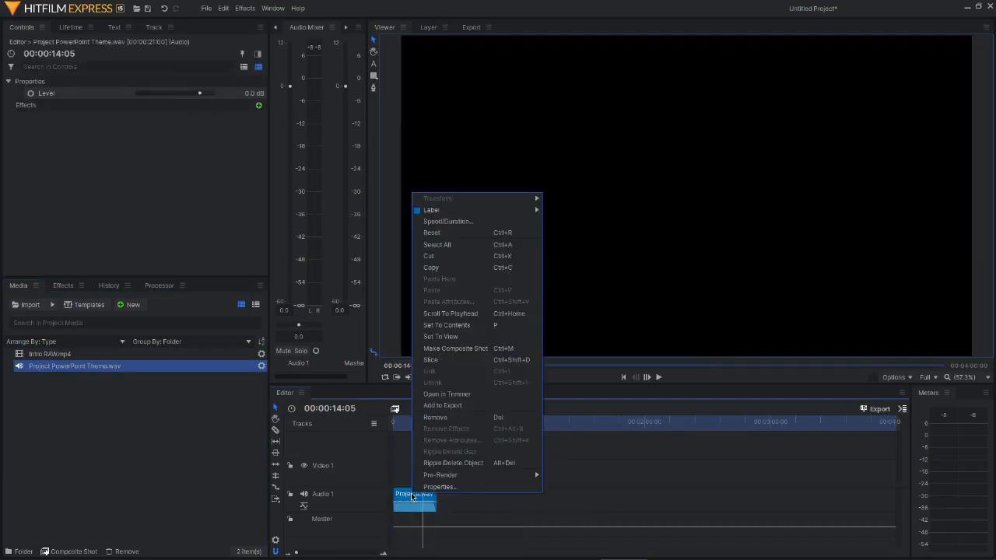
pyautogui.click(470, 349)
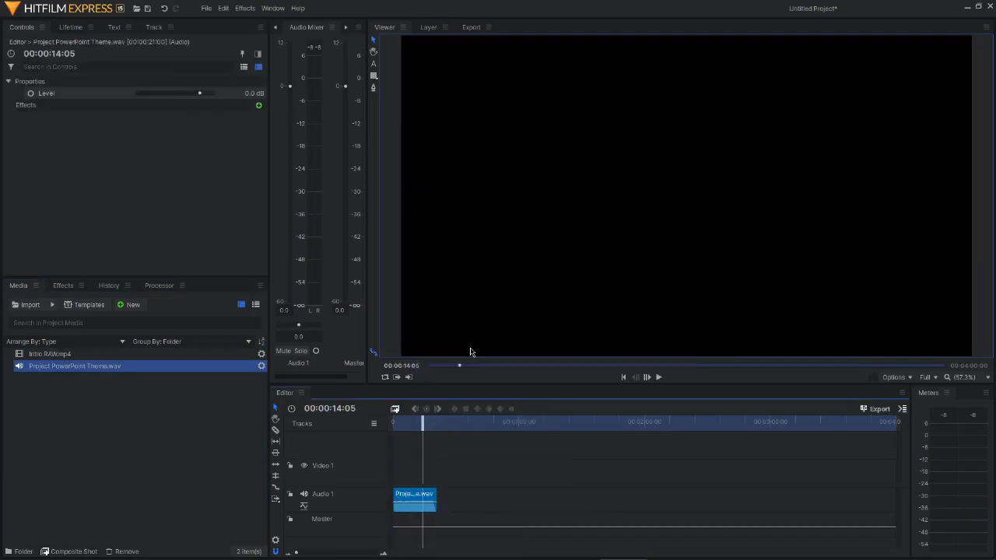
pyautogui.click(568, 312)
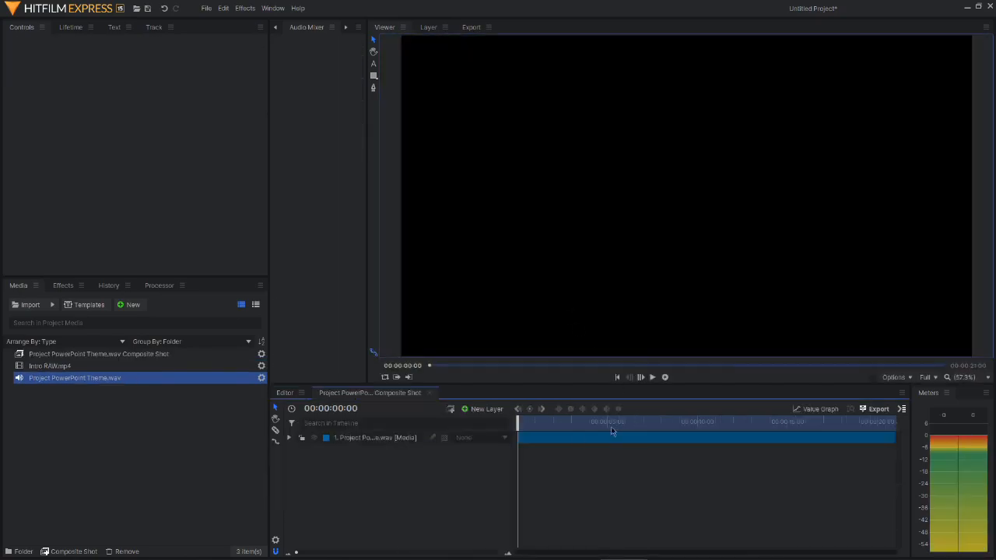
pyautogui.moveTo(515, 424); pyautogui.dragTo(355, 379)
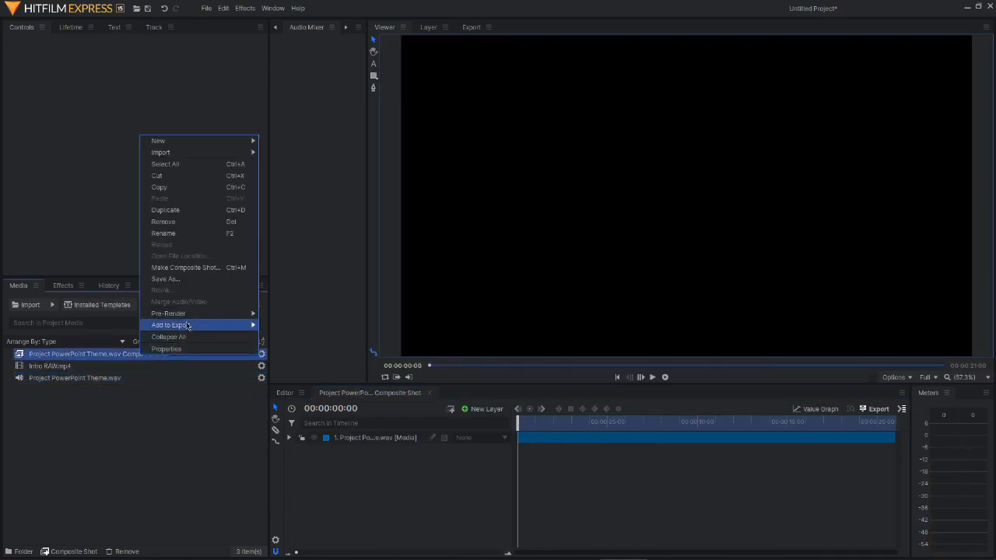
# Rename the theme audio's composite shot to Final.
pyautogui.click(156, 523)
pyautogui.click(118, 355)
pyautogui.click(124, 355)
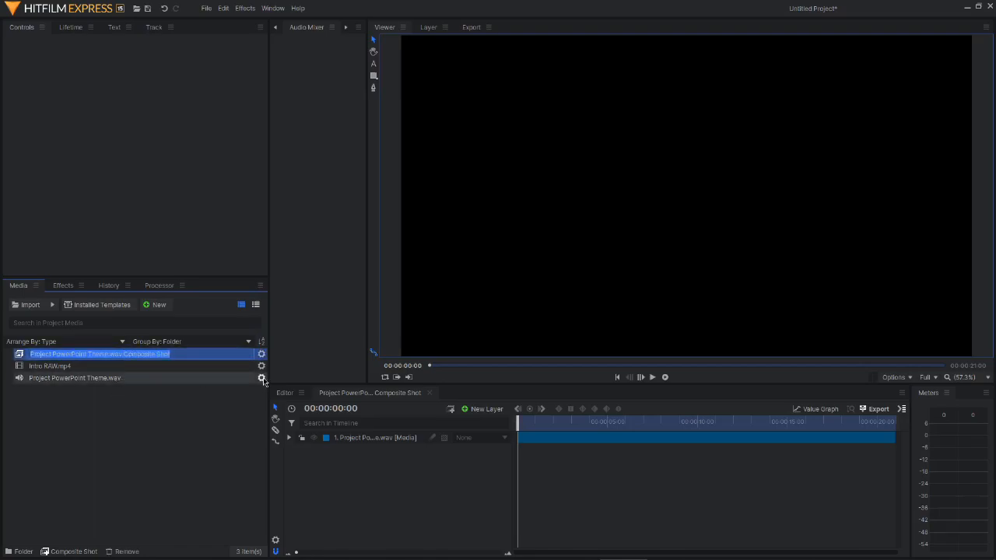
pyautogui.press('BackSpace')
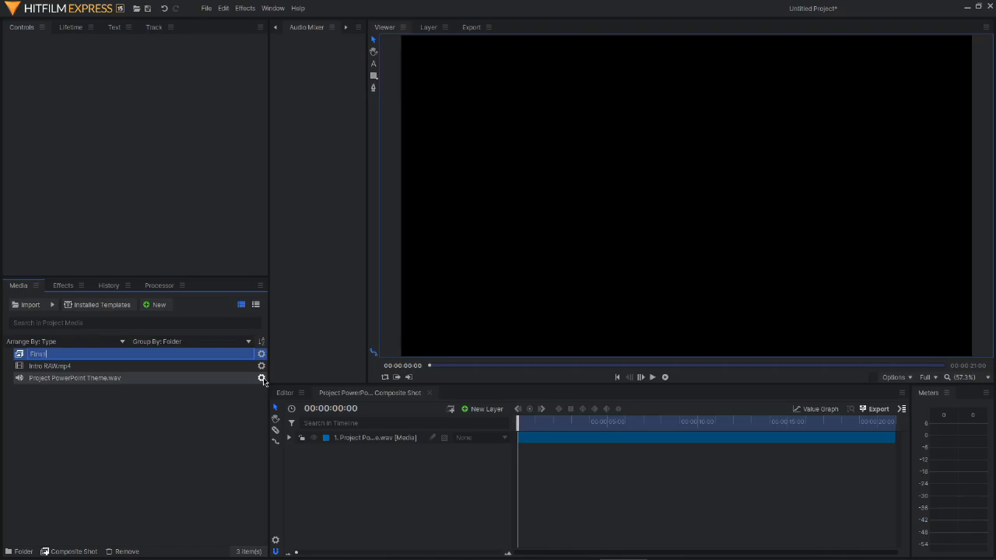
pyautogui.press('Return')
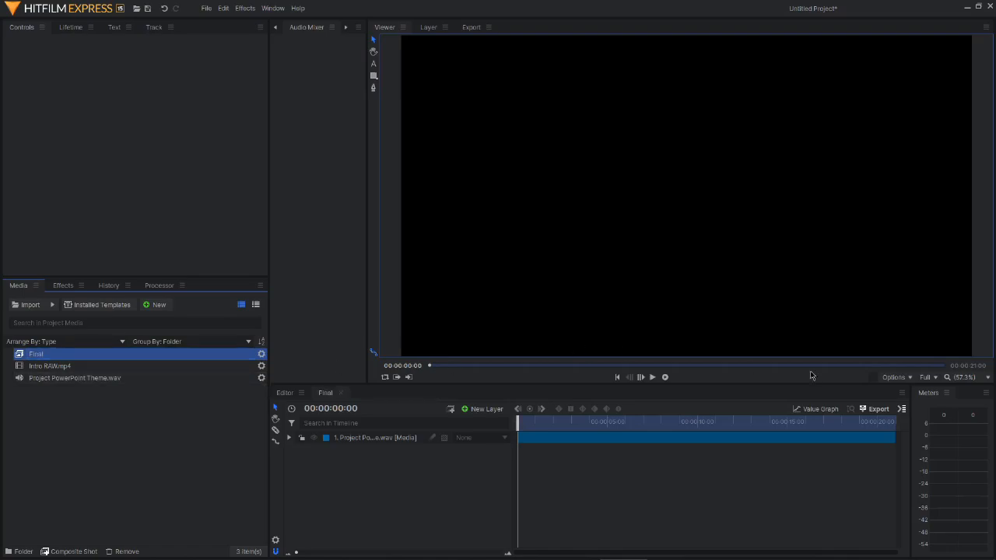
# Play the theme audio from the start and slice its layer at 00:00:04:11.
pyautogui.moveTo(513, 424); pyautogui.dragTo(511, 428)
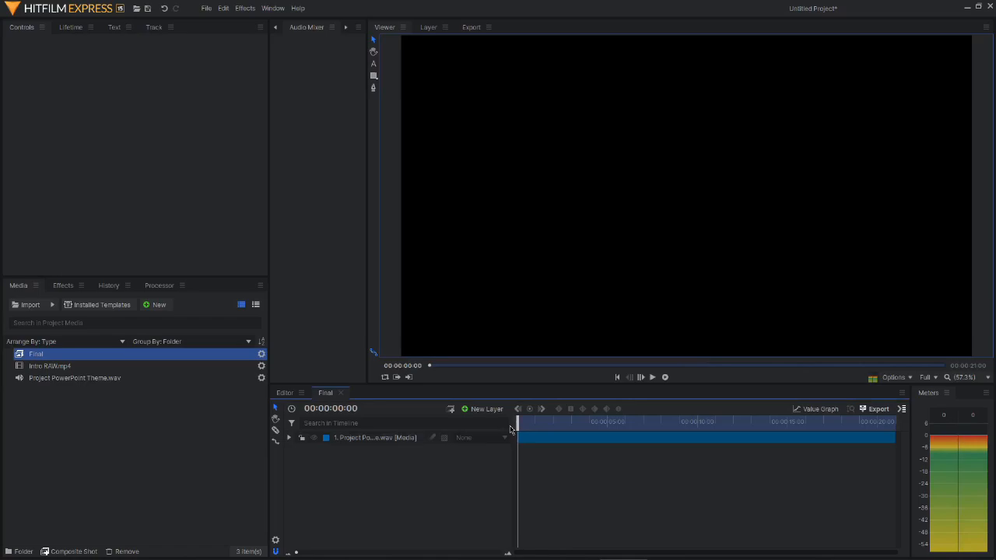
pyautogui.moveTo(519, 422); pyautogui.dragTo(534, 424)
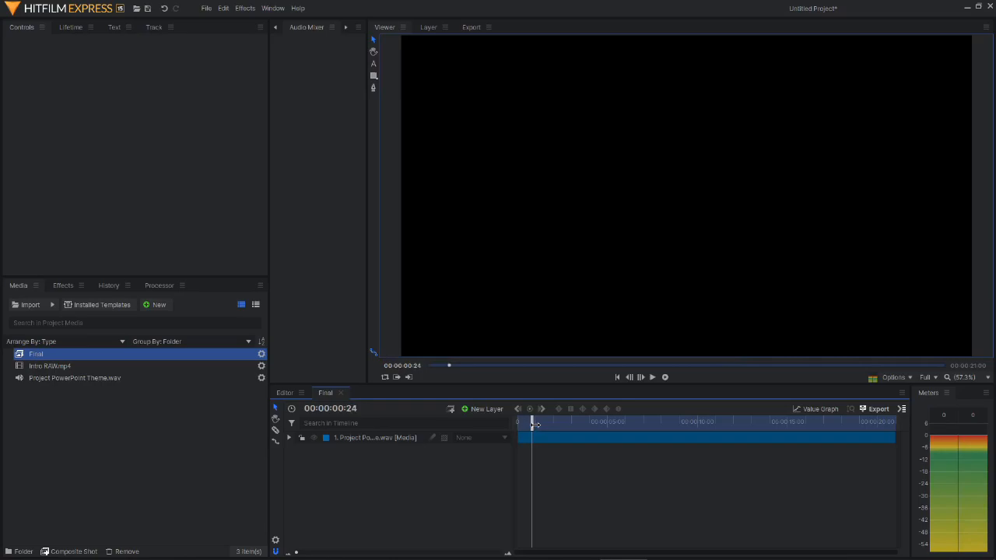
pyautogui.moveTo(534, 424); pyautogui.dragTo(516, 427)
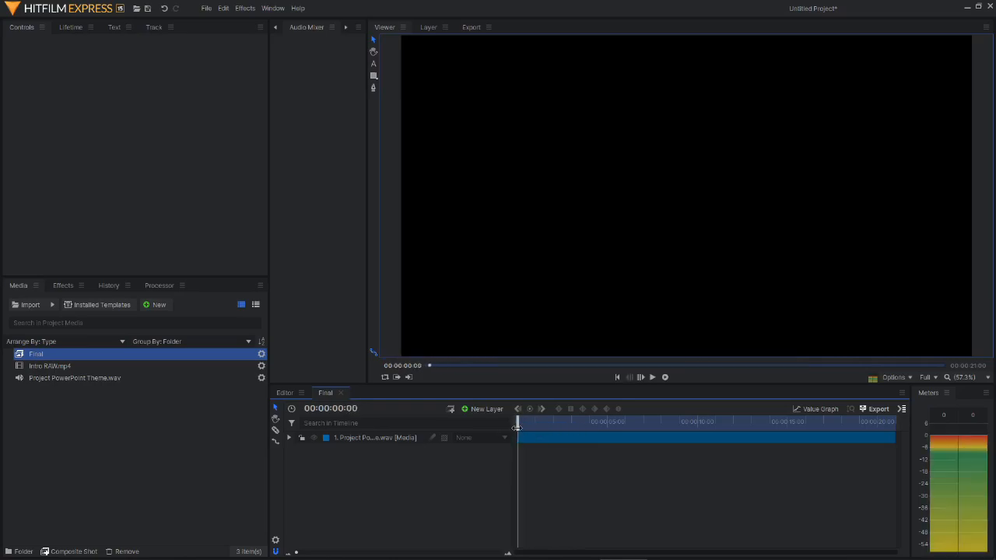
pyautogui.press('space')
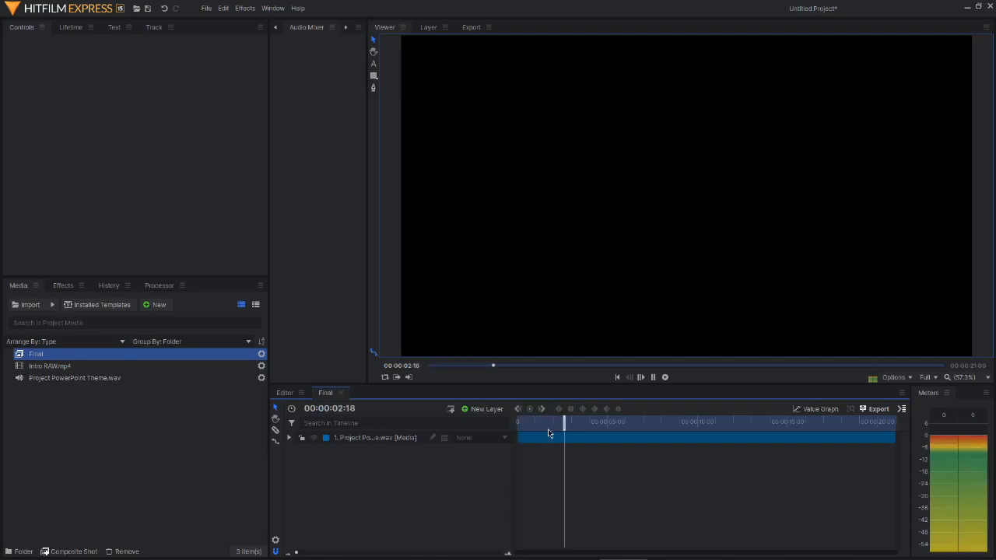
pyautogui.press('space')
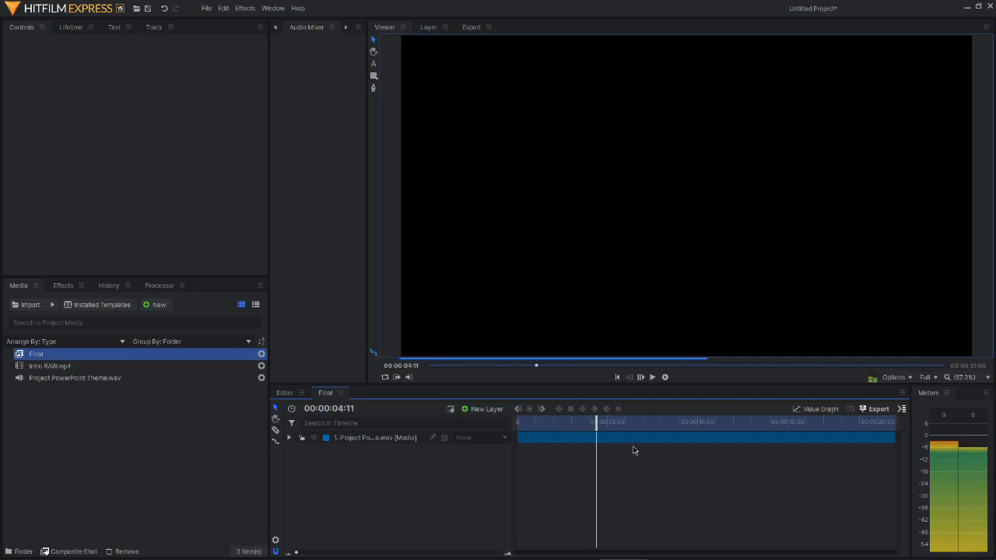
pyautogui.click(609, 443)
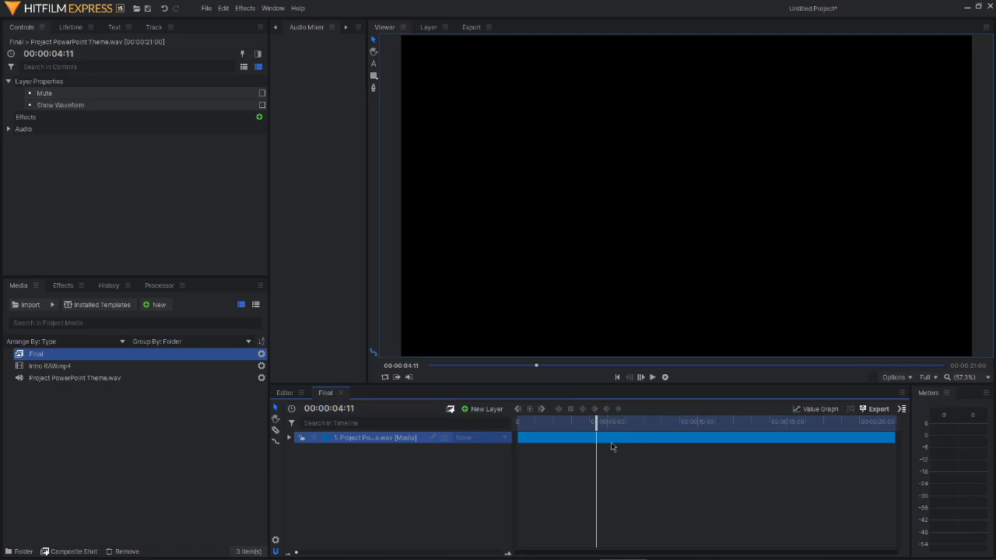
pyautogui.hotkey('ctrl', 'shift', 'd')
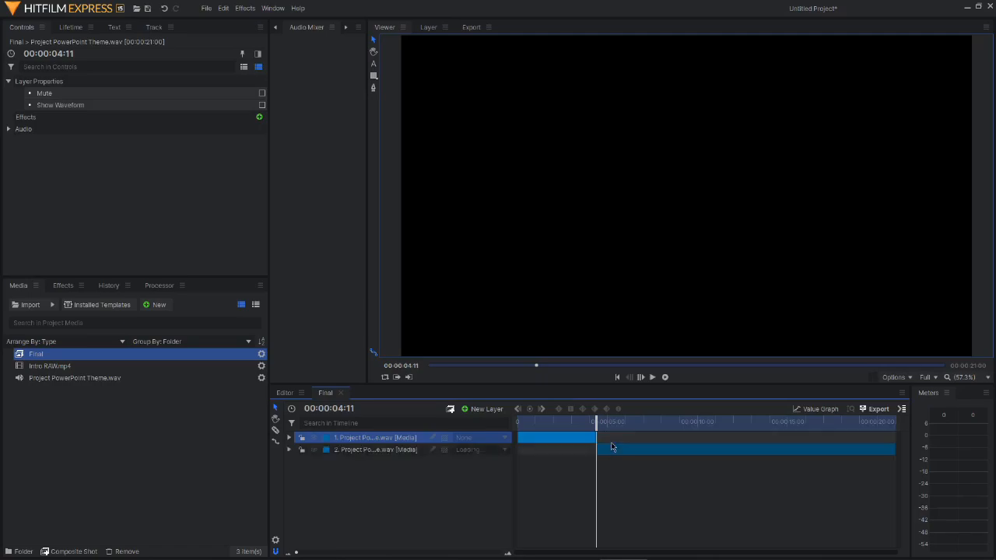
# Replay the audio's opening and slice it at 00:00:01:08 and 00:00:02:21.
pyautogui.moveTo(599, 420); pyautogui.dragTo(516, 423)
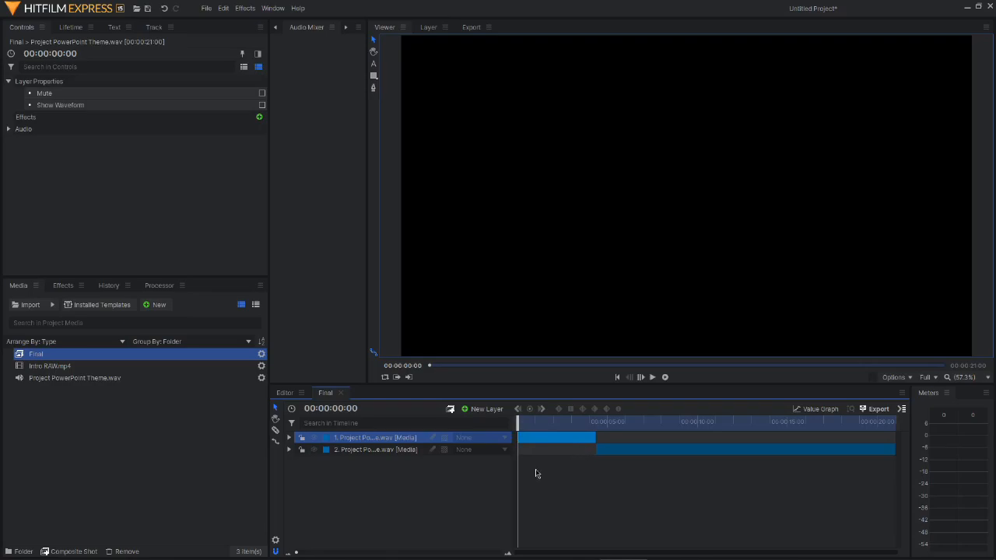
pyautogui.press('space')
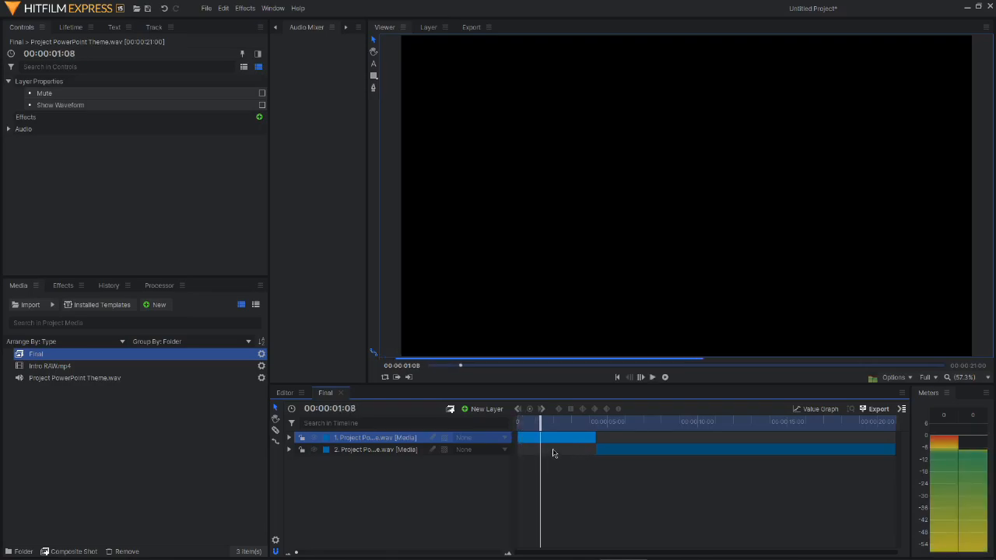
pyautogui.hotkey('ctrl', 'shift', 'd')
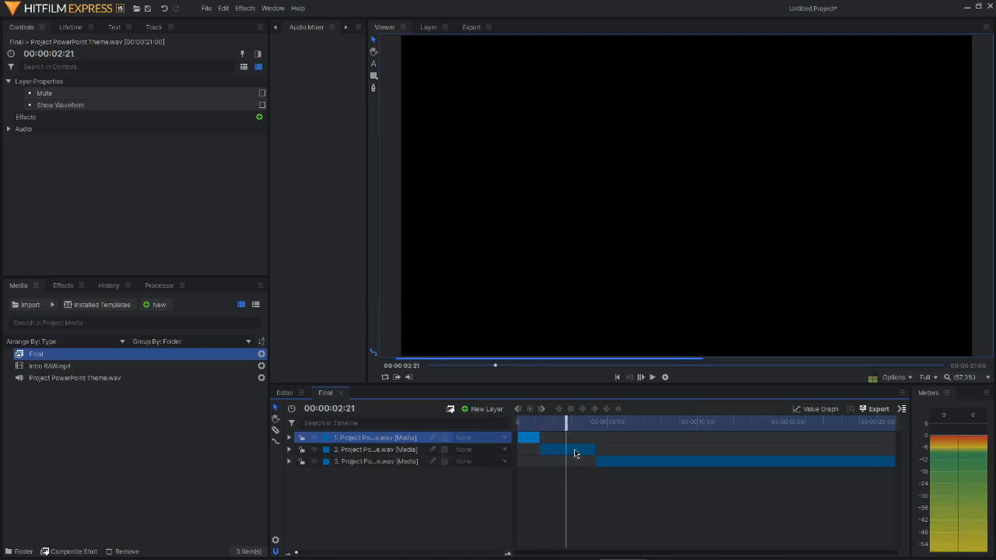
pyautogui.click(574, 449)
pyautogui.hotkey('ctrl', 'shift', 'd')
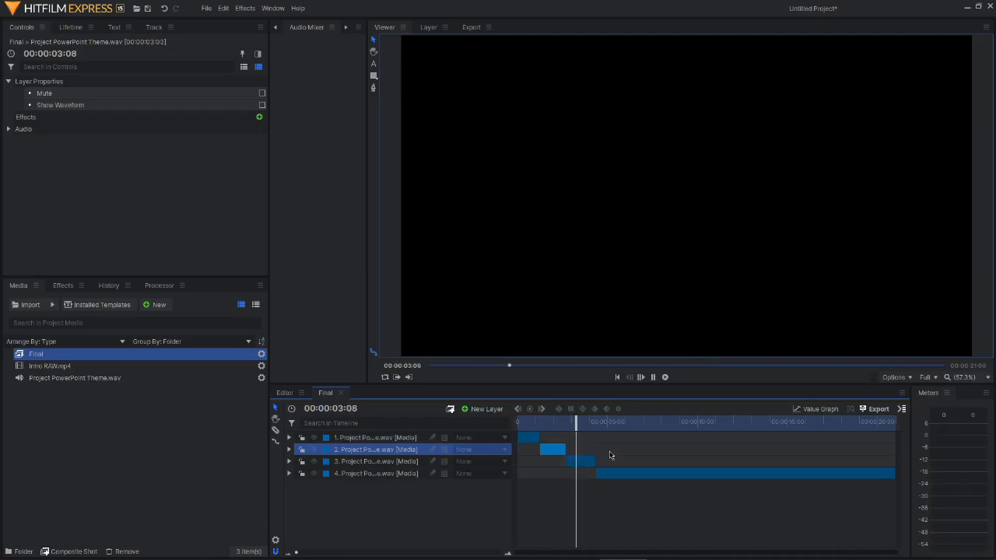
# Slice the long fourth audio layer at 00:00:06:00.
pyautogui.click(513, 419)
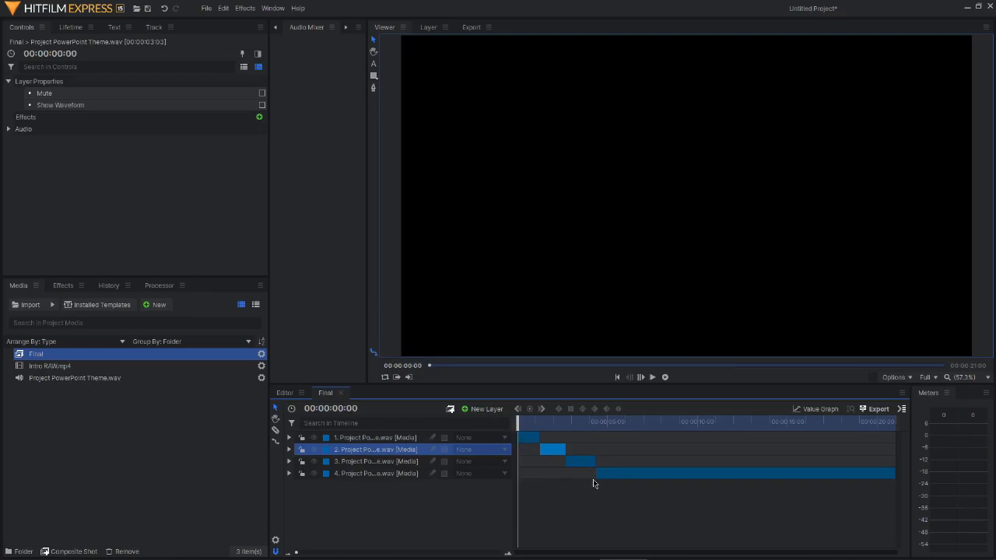
pyautogui.click(601, 424)
pyautogui.press('space')
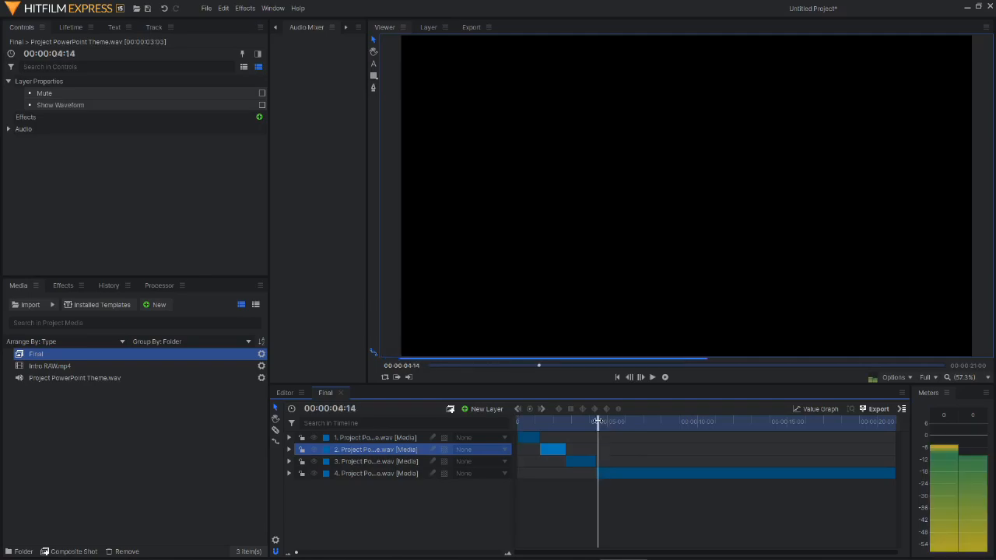
pyautogui.press('space')
pyautogui.click(631, 474)
pyautogui.hotkey('ctrl', 'shift', 'd')
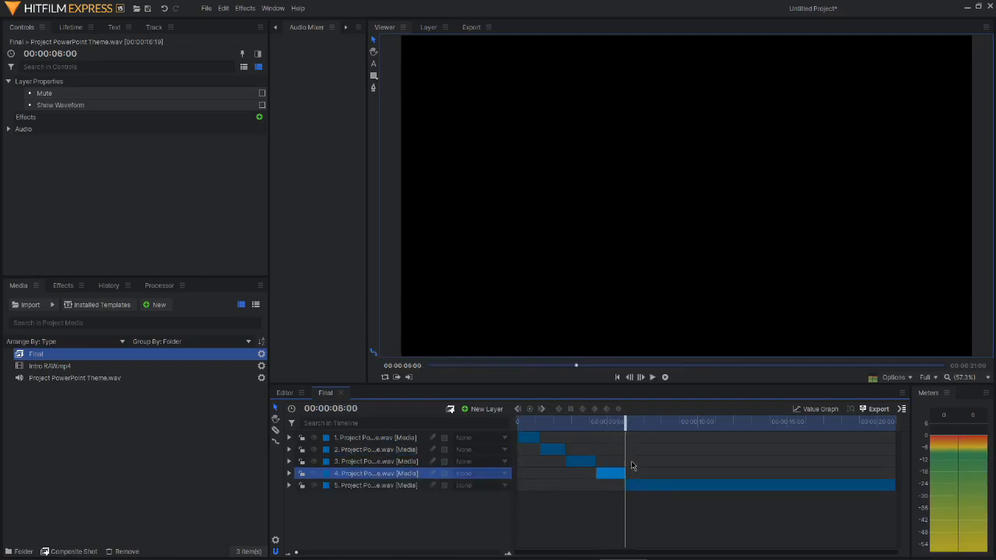
# Play on and slice the remaining long audio segment at 00:00:08:19 and 00:00:10:05.
pyautogui.press('space')
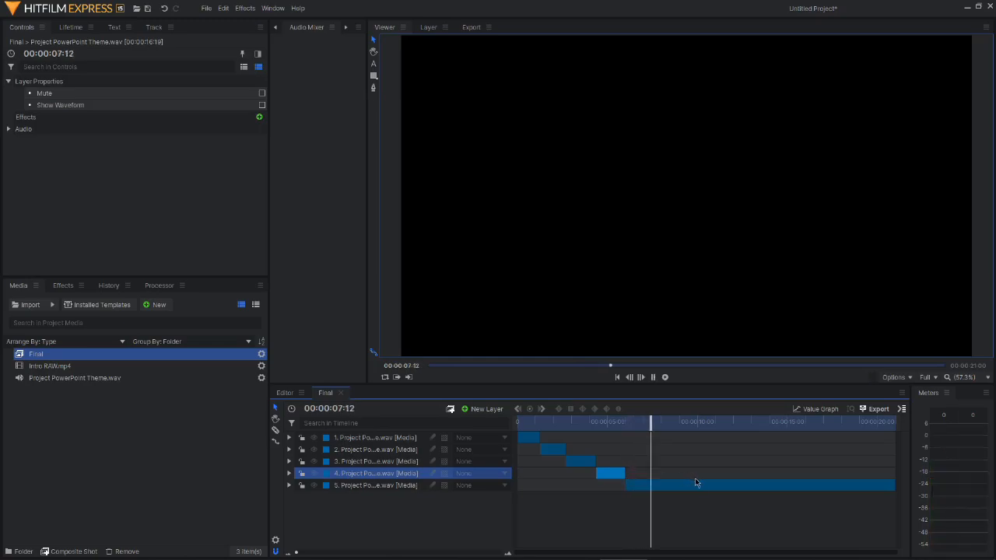
pyautogui.press('space')
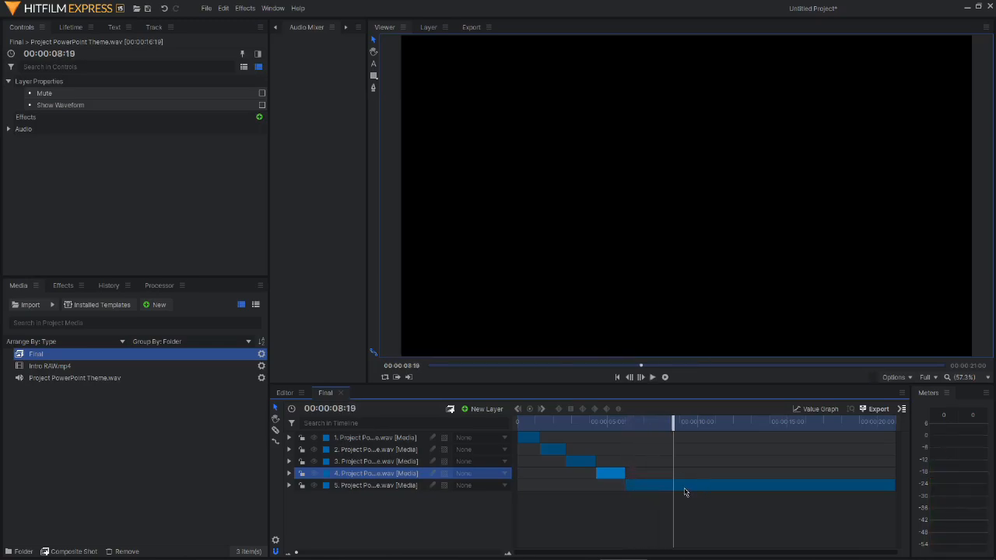
pyautogui.click(685, 489)
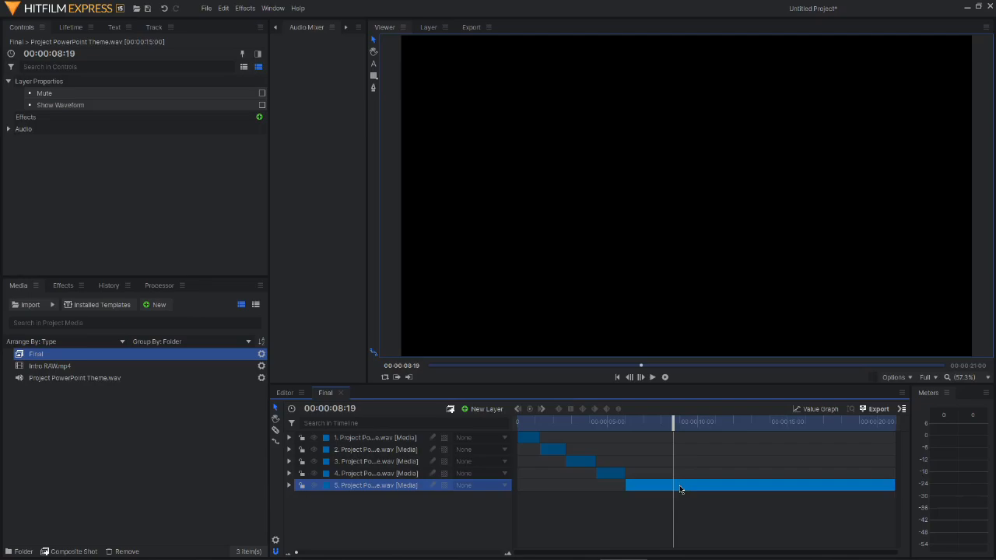
pyautogui.hotkey('ctrl', 'shift', 'd')
pyautogui.press('space')
pyautogui.press('space')
pyautogui.click(715, 499)
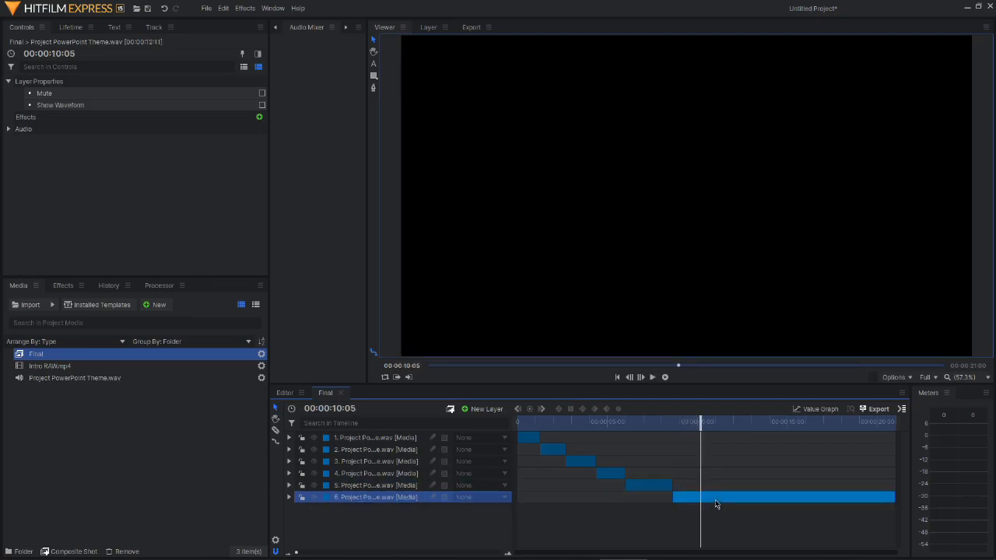
pyautogui.hotkey('ctrl', 'shift', 'd')
# Play past the previous cut and slice the seventh audio layer at 00:00:11:27.
pyautogui.press('space')
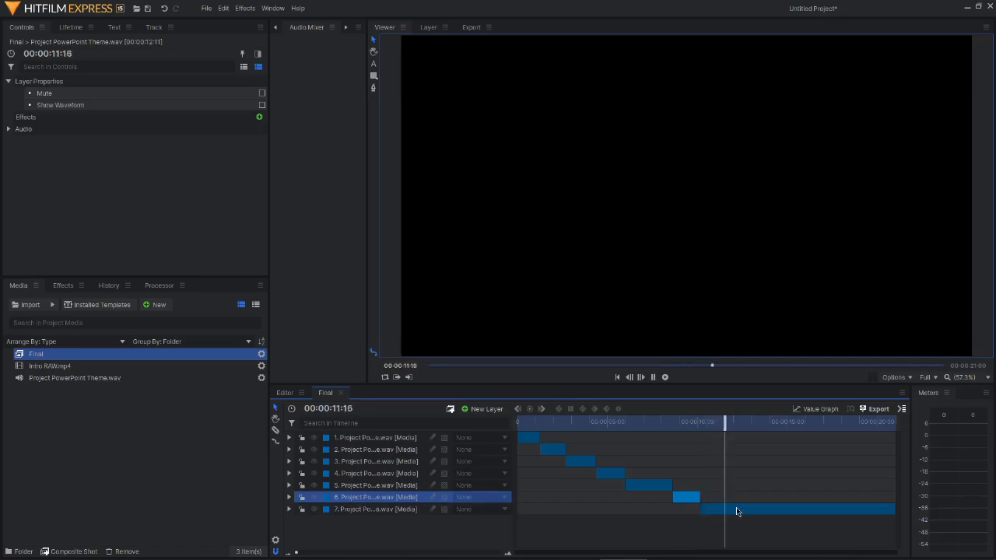
pyautogui.press('space')
pyautogui.click(732, 421)
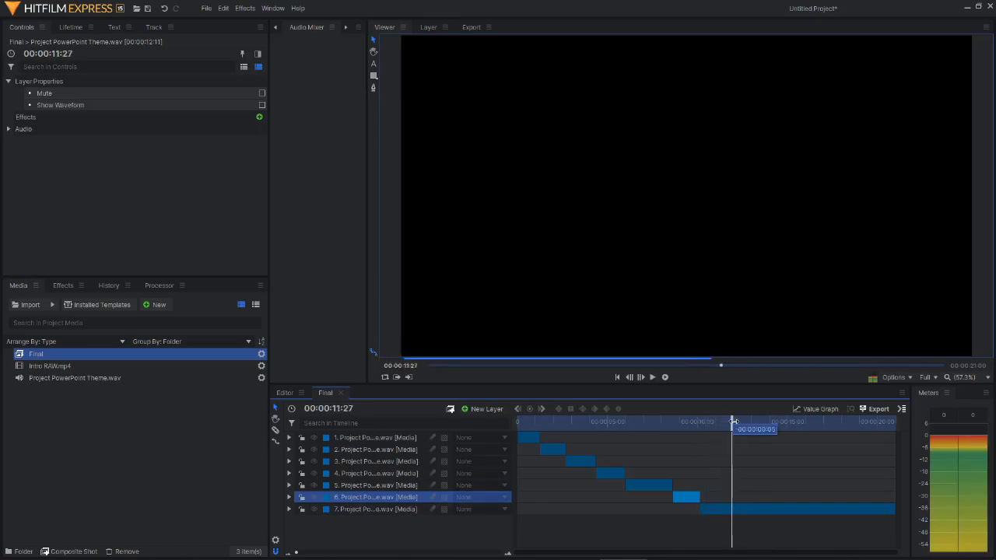
pyautogui.click(747, 507)
pyautogui.hotkey('ctrl', 'shift', 'd')
# Try slicing the eighth audio layer at 00:00:14:16 and undo that cut.
pyautogui.press('space')
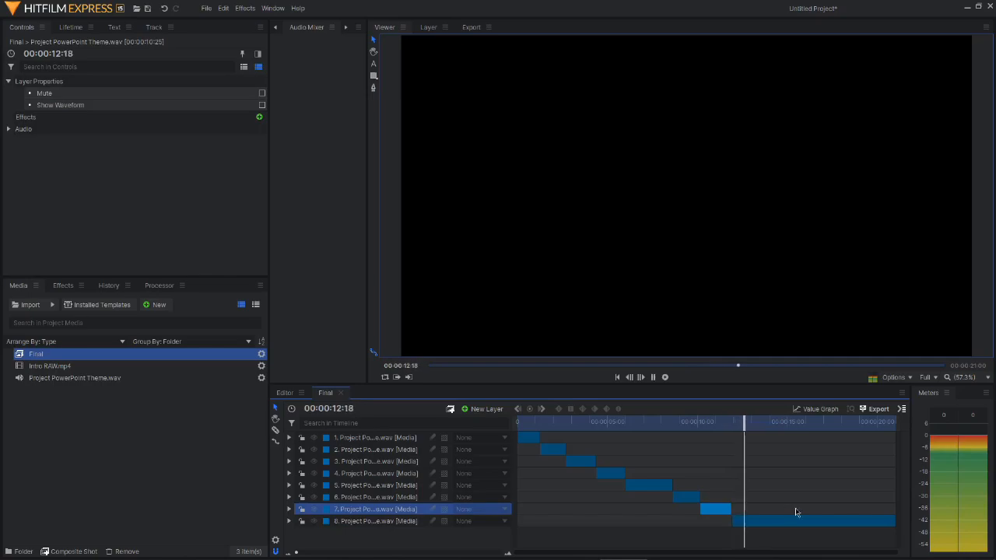
pyautogui.press('space')
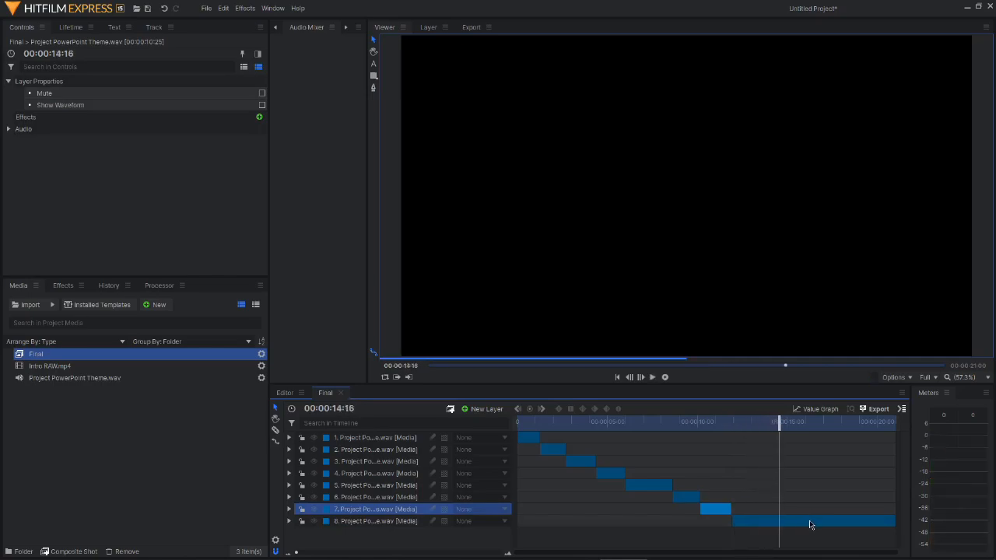
pyautogui.click(803, 521)
pyautogui.hotkey('ctrl', 'shift', 'd')
pyautogui.press('space')
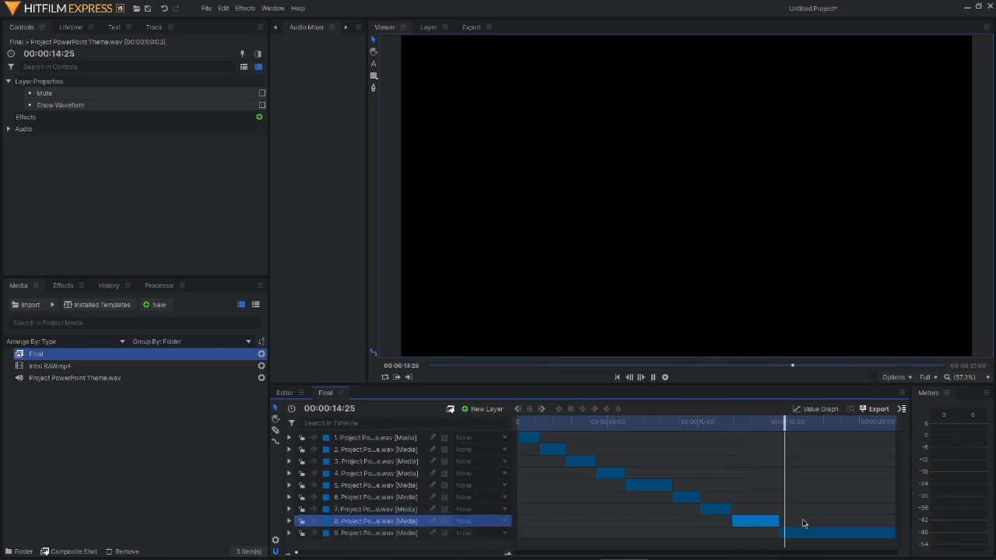
pyautogui.press('space')
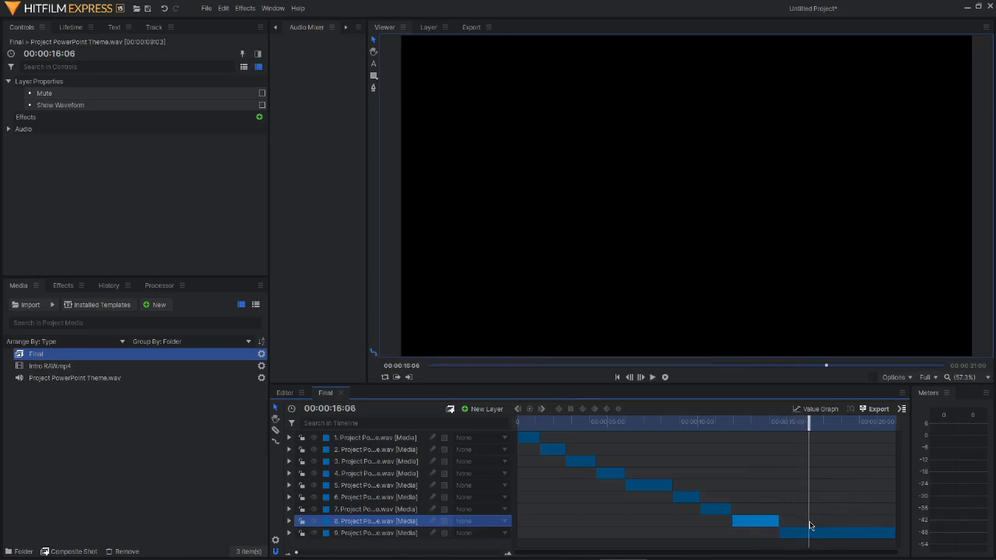
pyautogui.hotkey('ctrl', 'z')
# Play further and slice the eighth audio layer at 00:00:18:02.
pyautogui.press('space')
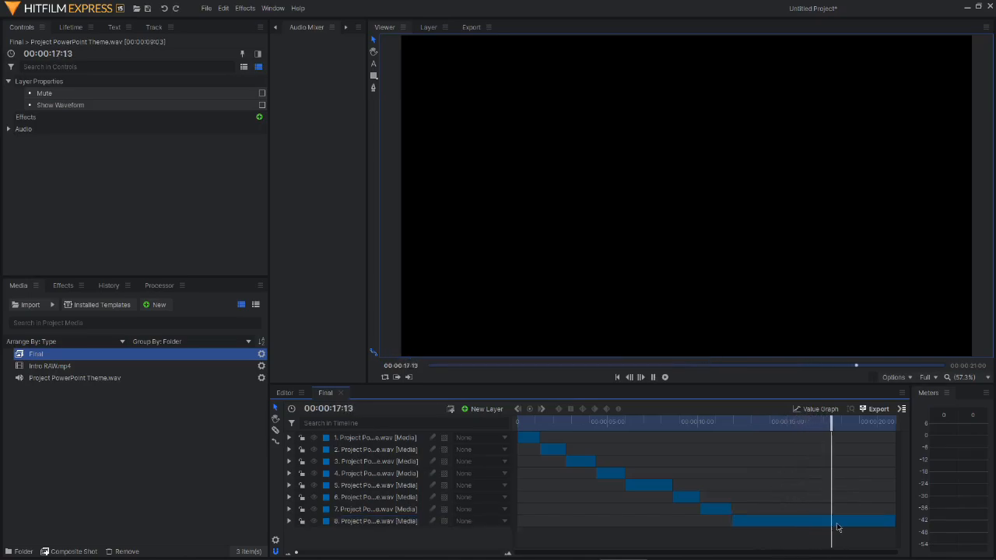
pyautogui.press('space')
pyautogui.click(838, 523)
pyautogui.hotkey('ctrl', 'shift', 'd')
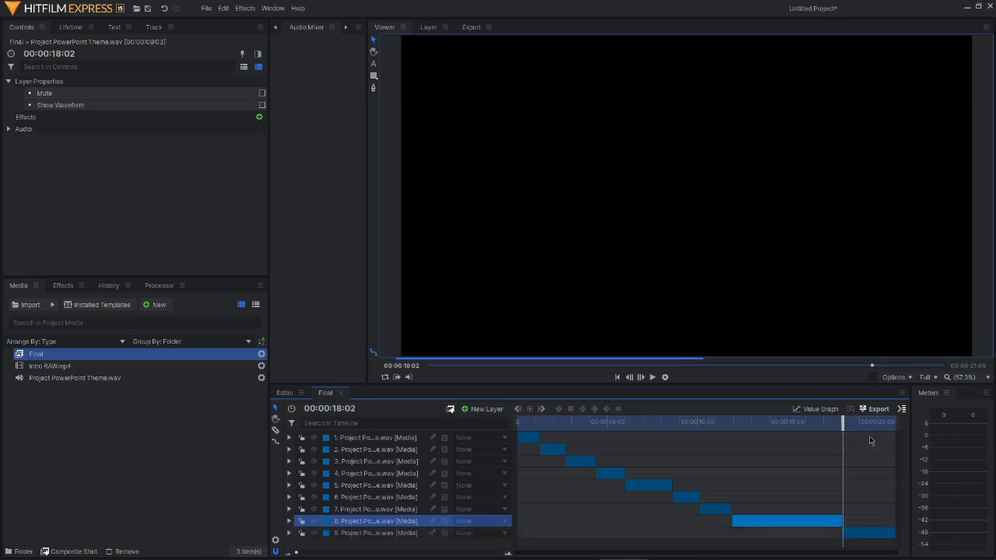
# Play the ninth audio layer from 00:00:18:02 and return the playhead to the start of the timeline.
pyautogui.click(865, 533)
pyautogui.press('space')
pyautogui.moveTo(887, 420)
pyautogui.mouseDown()
pyautogui.moveTo(862, 424)
pyautogui.moveTo(877, 428)
pyautogui.mouseUp()
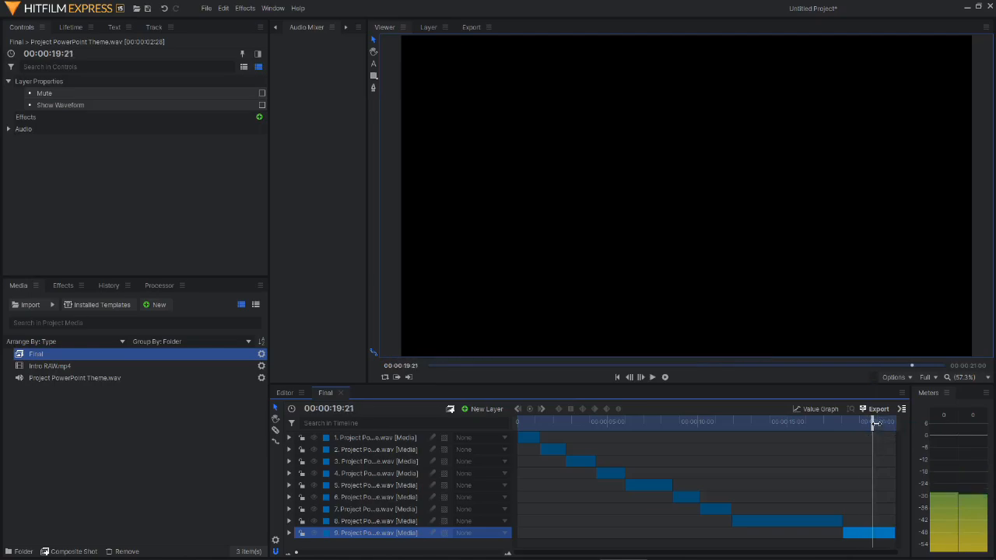
pyautogui.press('Home')
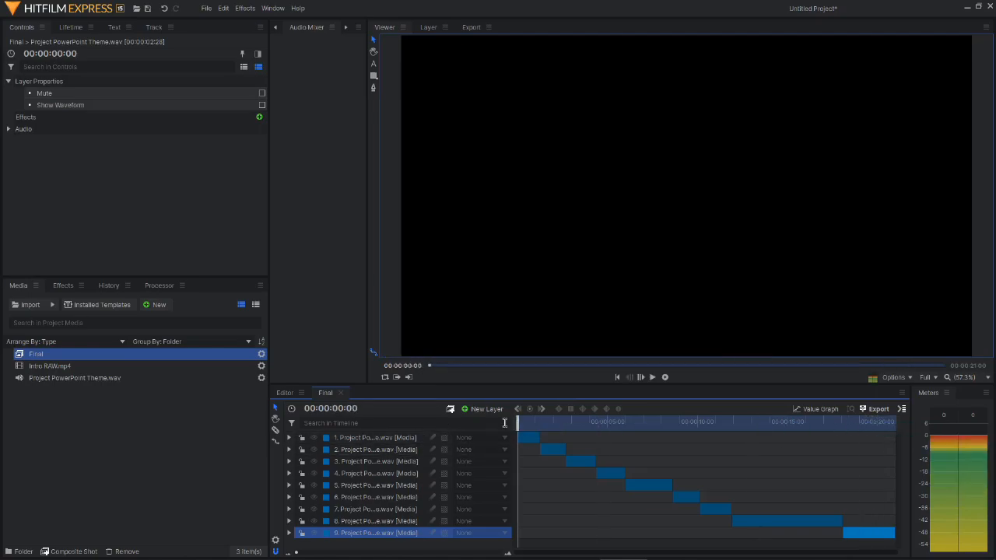
# Make a composite shot named ASSEMBLE 1 from the first theme audio layer.
pyautogui.click(381, 449)
pyautogui.click(381, 438)
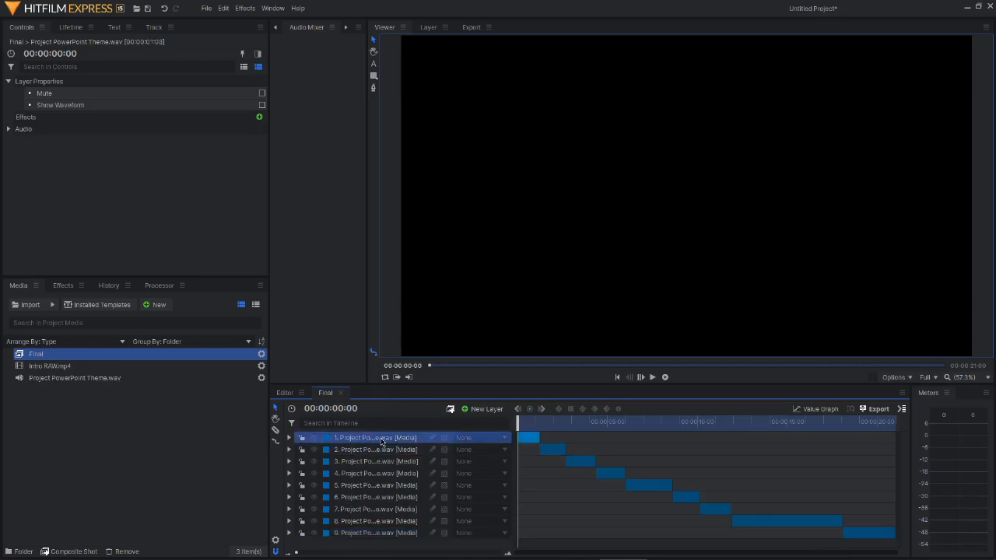
pyautogui.rightClick(382, 437)
pyautogui.click(447, 314)
pyautogui.hotkey('ctrl', 'a')
pyautogui.press('BackSpace')
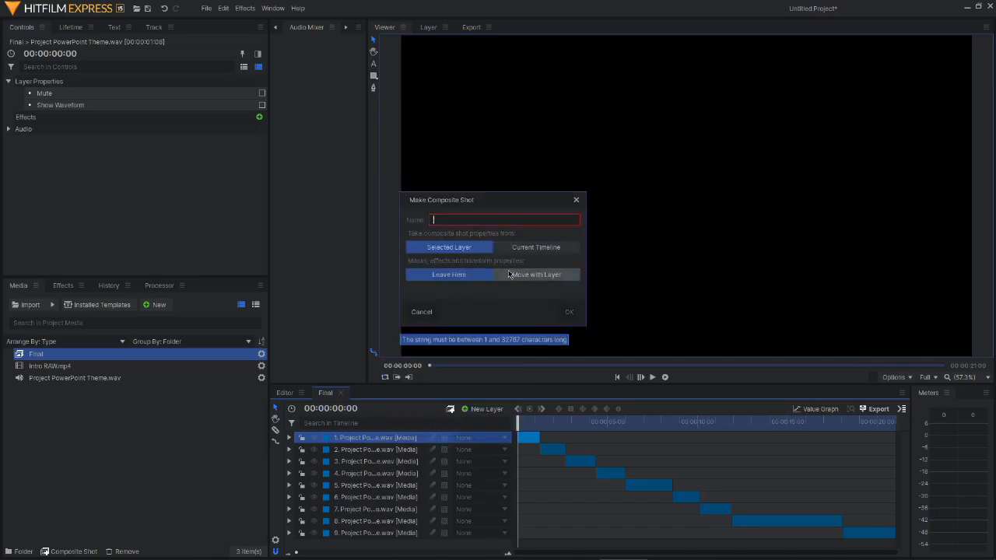
pyautogui.write('ASSEMBLE 1')
pyautogui.press('Return')
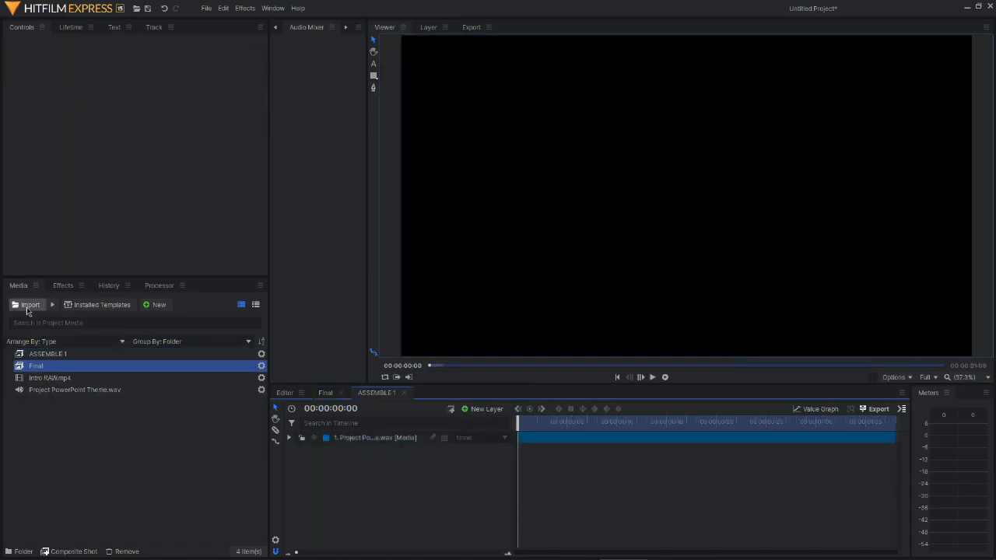
# Add Intro RAW.mp4 above the audio in ASSEMBLE 1 and trim it to the logo-parts section, matching the audio's length.
pyautogui.moveTo(51, 379); pyautogui.dragTo(345, 437)
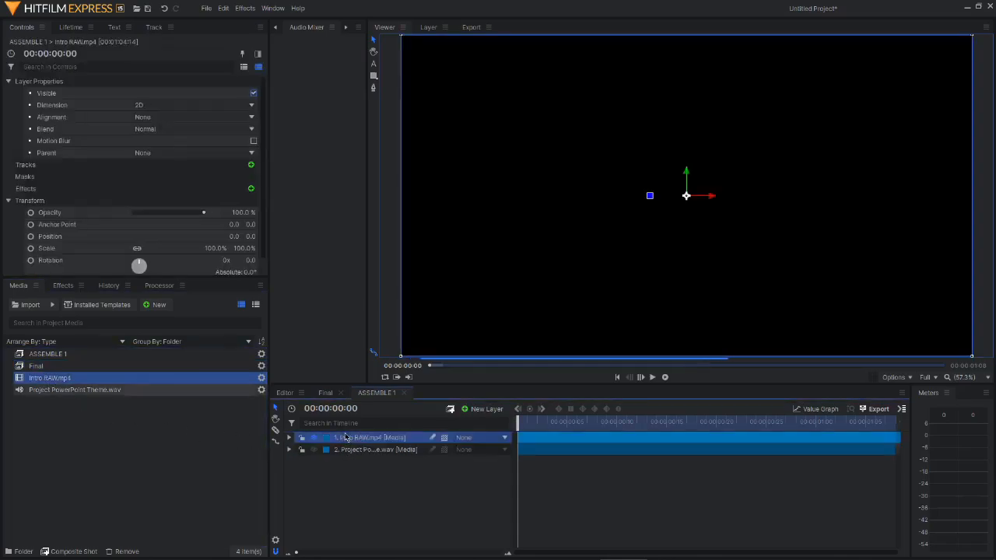
pyautogui.click(888, 423)
pyautogui.click(894, 452)
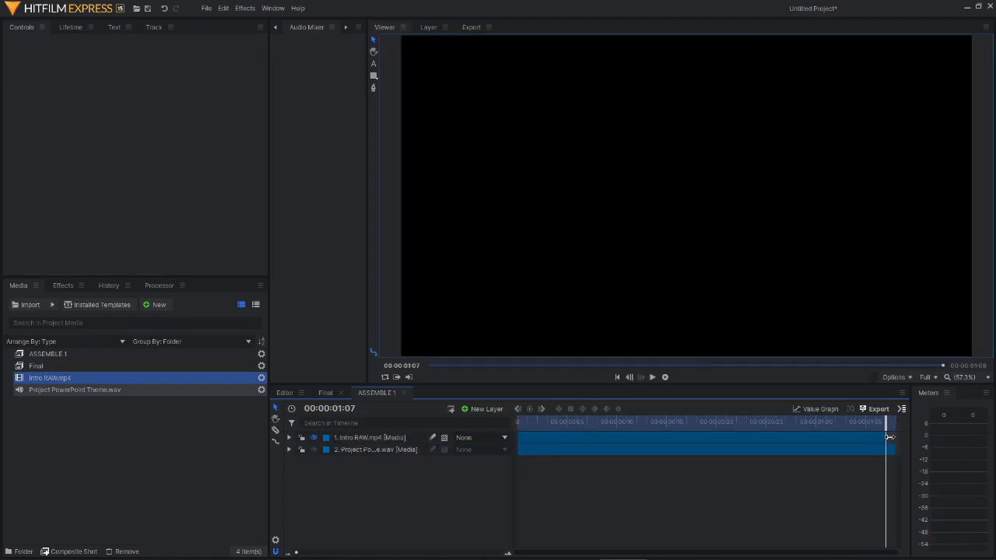
pyautogui.click(887, 440)
pyautogui.press('Home')
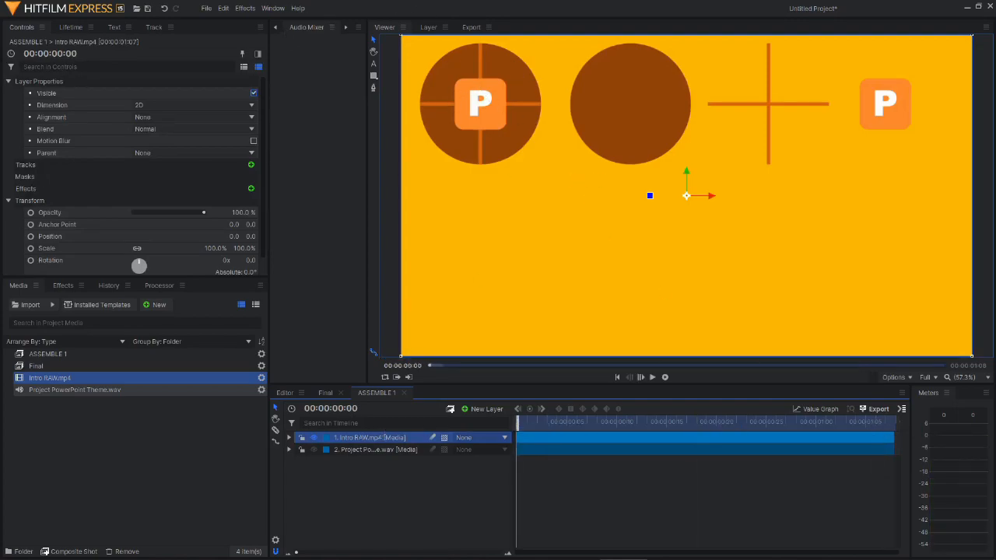
pyautogui.click(739, 473)
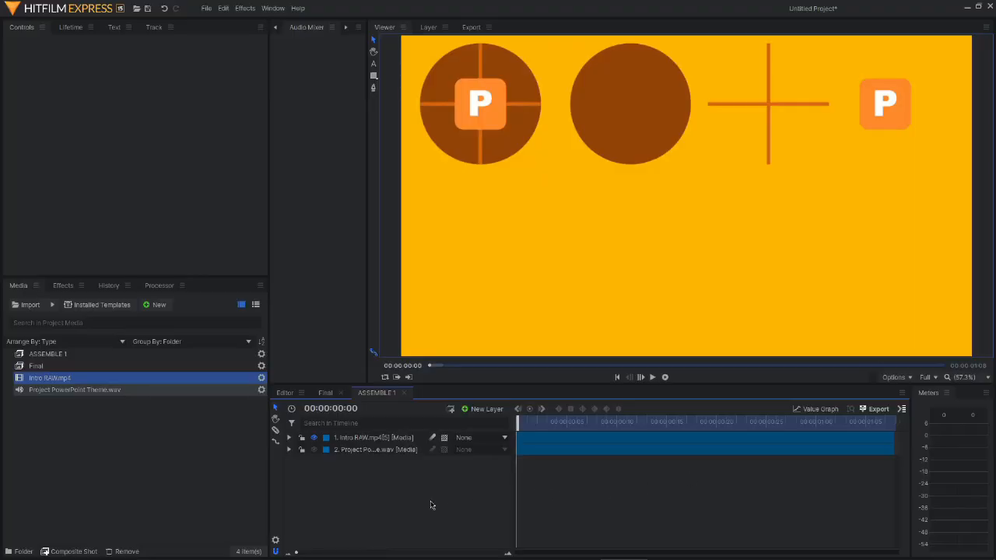
# Duplicate the trimmed Intro RAW.mp4 layer three times.
pyautogui.click(382, 440)
pyautogui.hotkey('ctrl', 'd')
pyautogui.hotkey('ctrl', 'd')
pyautogui.hotkey('ctrl', 'd')
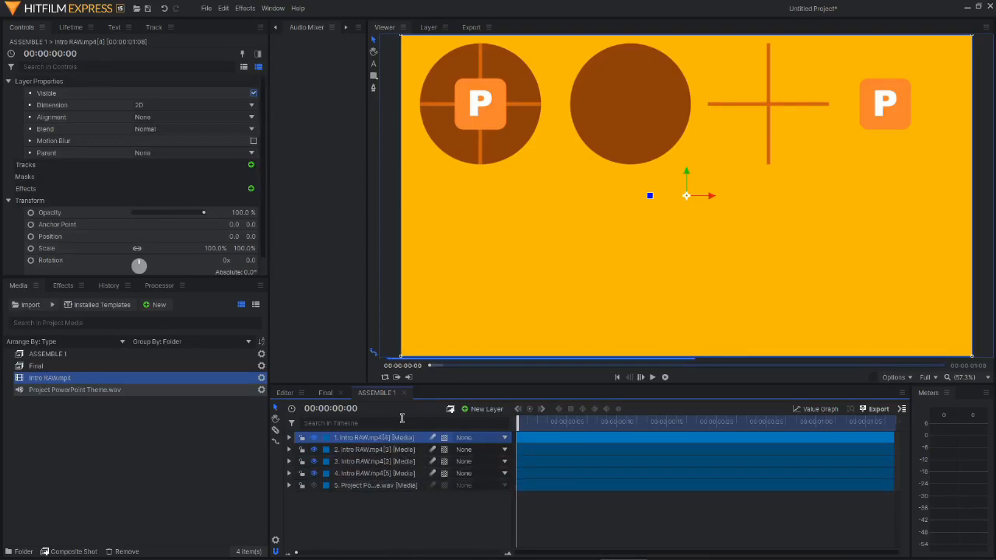
pyautogui.click(397, 474)
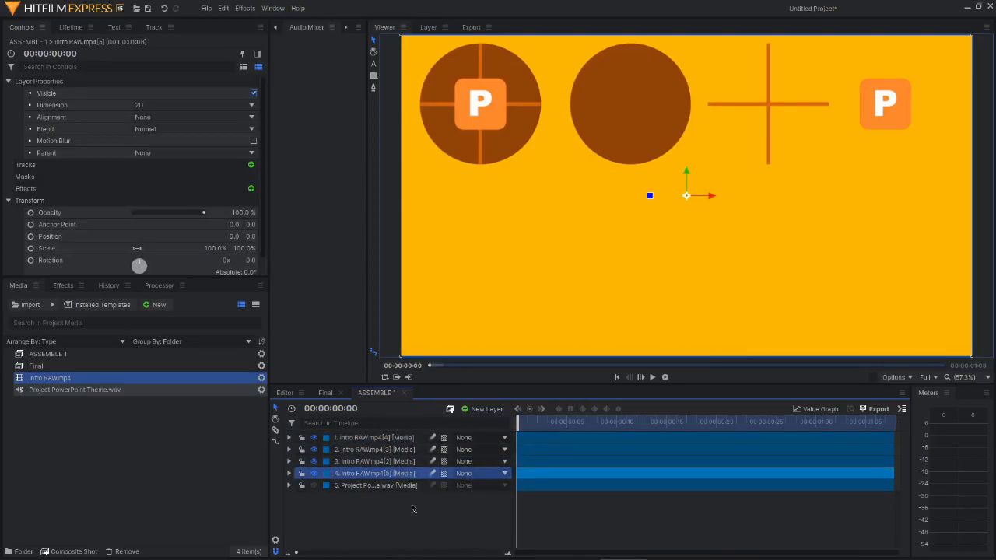
pyautogui.click(446, 525)
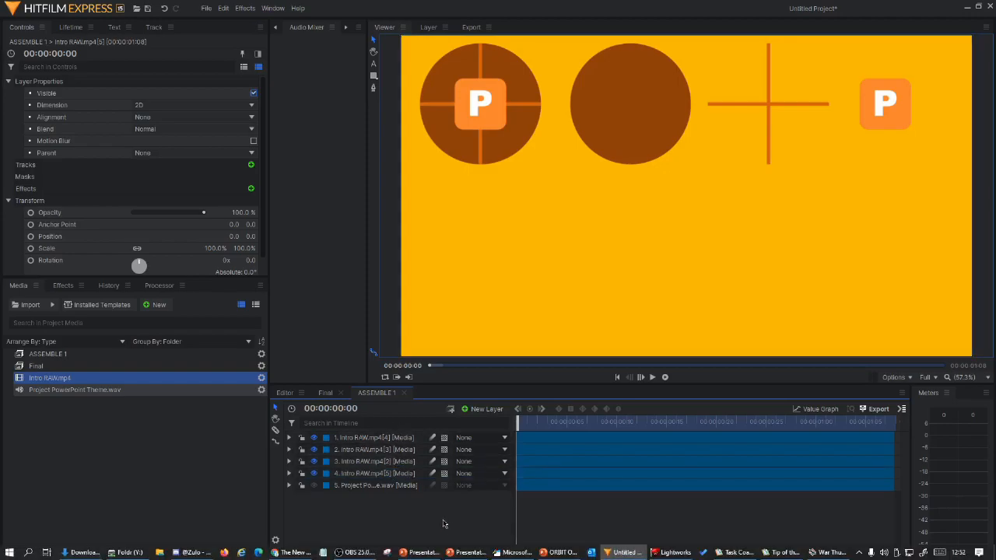
# Hide the three lower Intro RAW.mp4 layers so only the top copy is visible.
pyautogui.click(378, 473)
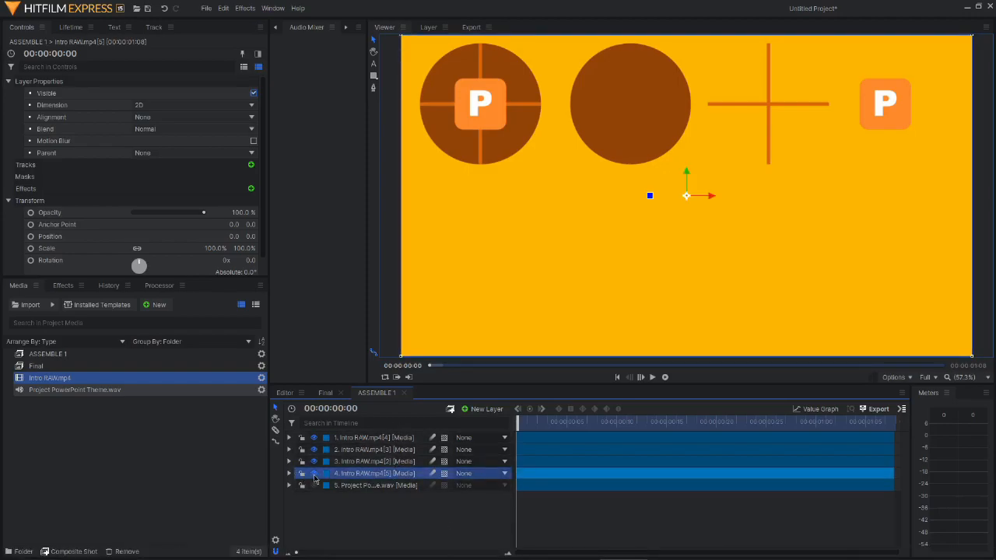
pyautogui.click(314, 474)
pyautogui.click(315, 461)
pyautogui.click(314, 449)
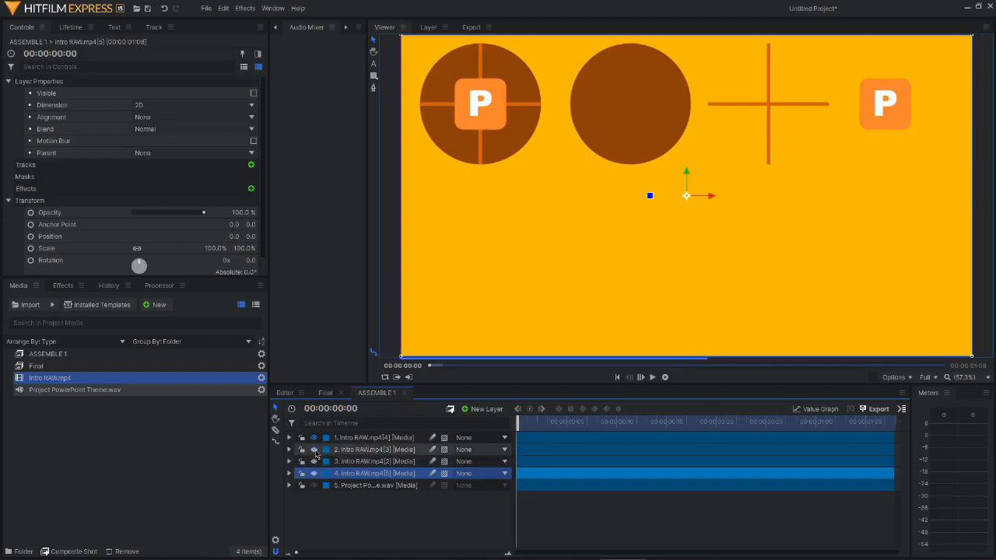
# Draw a rectangular mask on the top Intro RAW.mp4 layer around the complete circular P logo.
pyautogui.click(398, 440)
pyautogui.click(373, 75)
pyautogui.moveTo(413, 36); pyautogui.dragTo(555, 171)
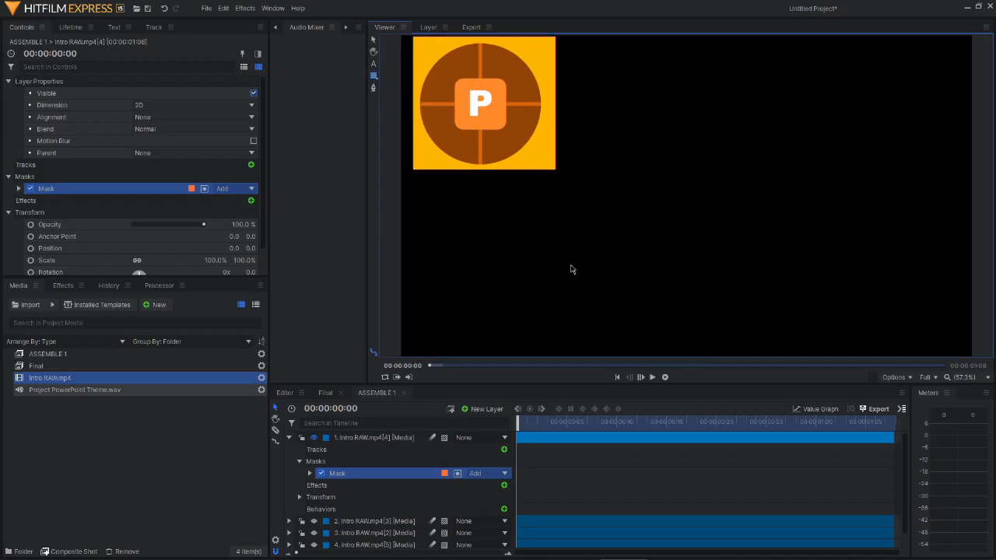
pyautogui.click(385, 439)
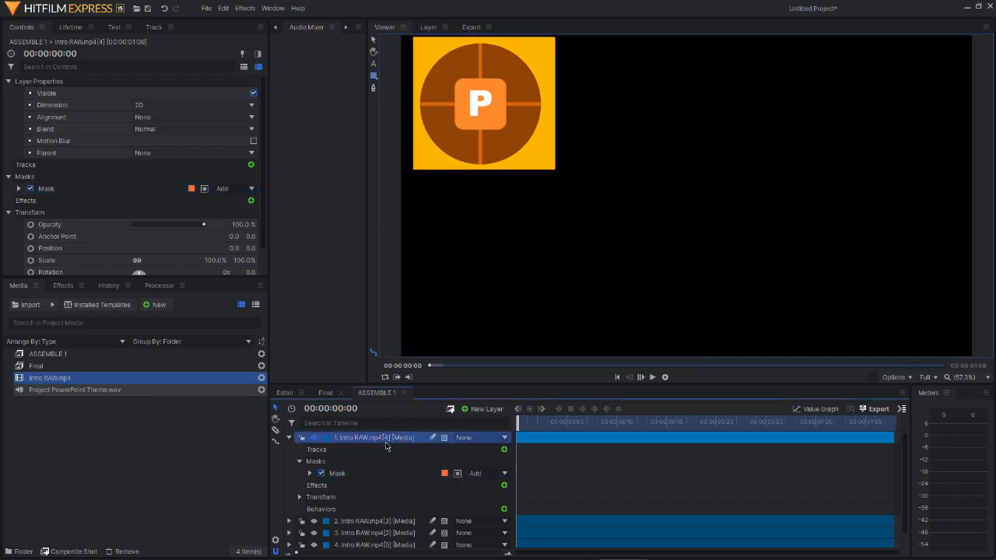
pyautogui.click(374, 39)
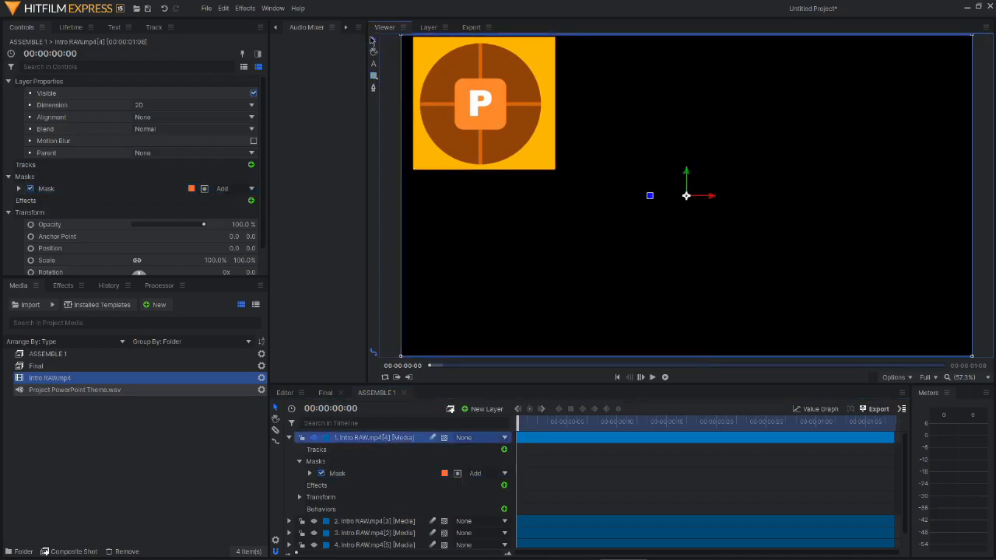
# Search the effects for "key" and apply Hue & RGB Key to the masked Intro RAW.mp4 layer.
pyautogui.click(63, 285)
pyautogui.doubleClick(58, 302)
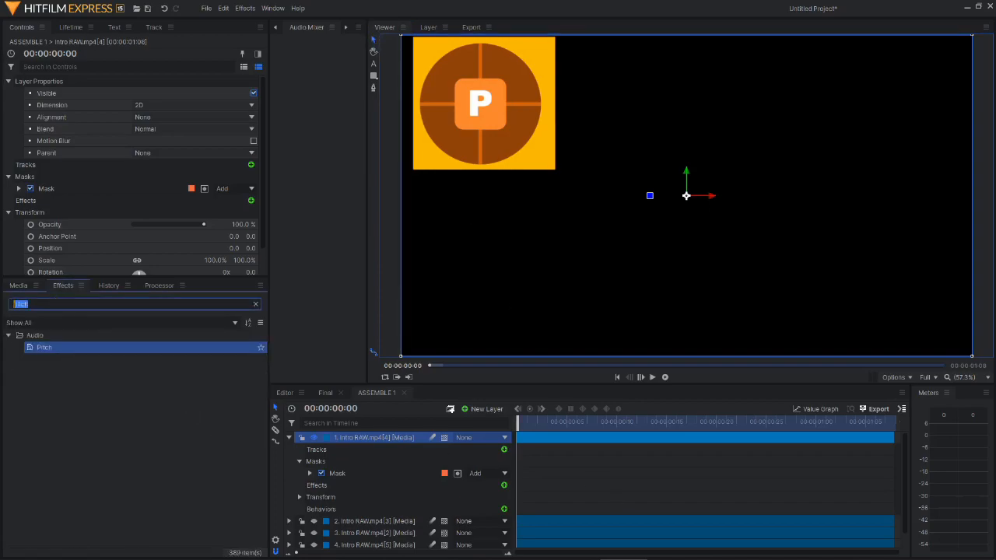
pyautogui.press('BackSpace')
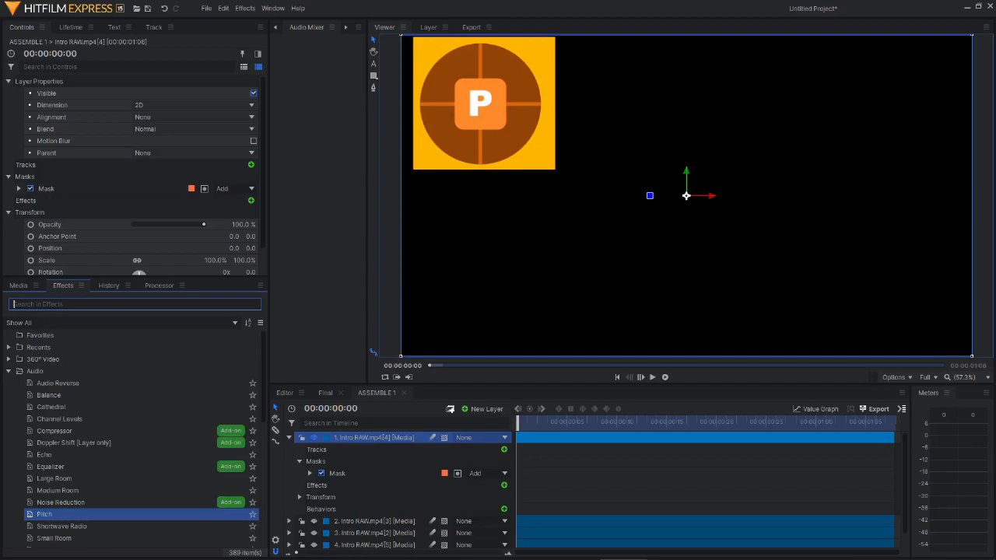
pyautogui.write('k')
pyautogui.click(84, 407)
pyautogui.moveTo(82, 411); pyautogui.dragTo(370, 442)
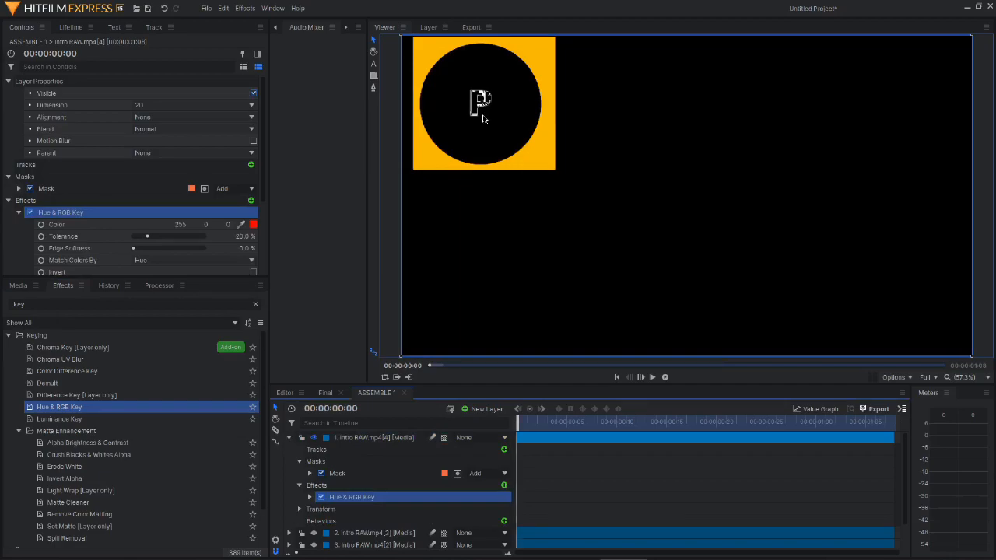
# Sample the yellow-orange background as the Hue & RGB Key color and match colors by RGB.
pyautogui.click(309, 497)
pyautogui.scroll(-1, 350, 497)
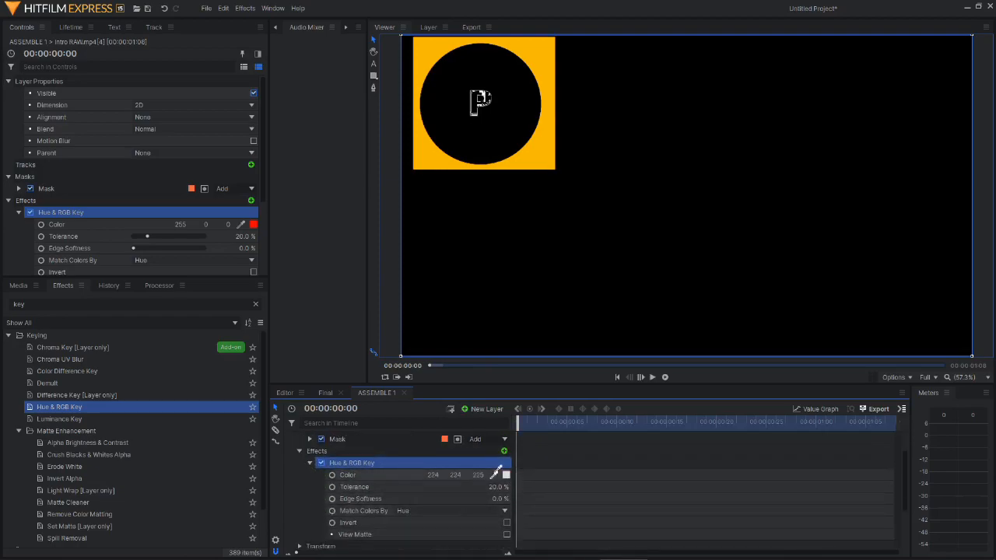
pyautogui.click(495, 474)
pyautogui.click(494, 475)
pyautogui.click(545, 162)
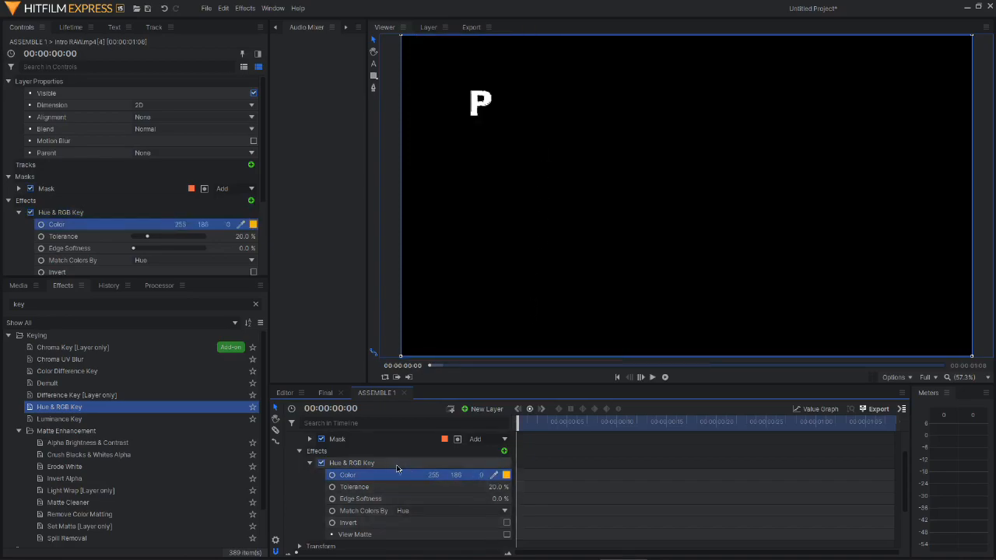
pyautogui.click(410, 515)
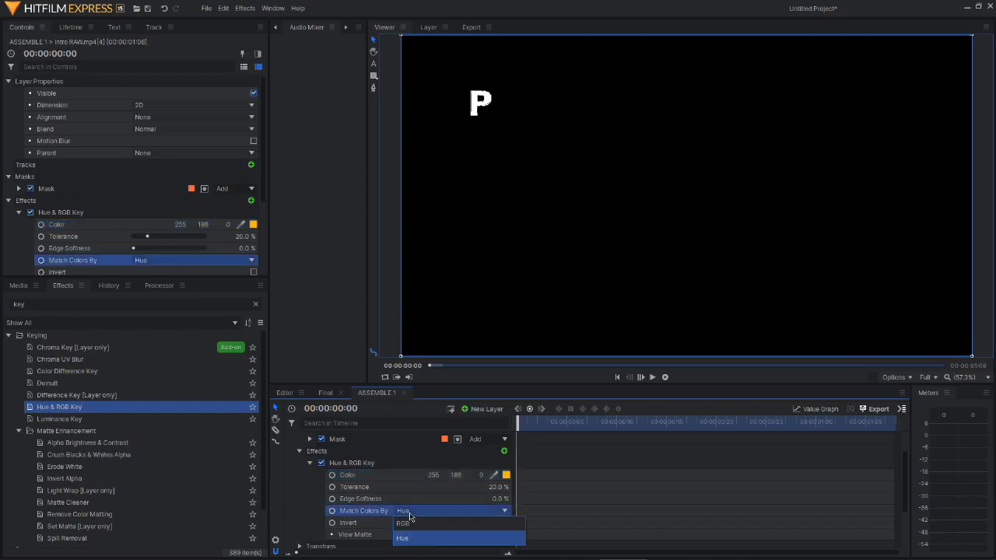
pyautogui.click(410, 525)
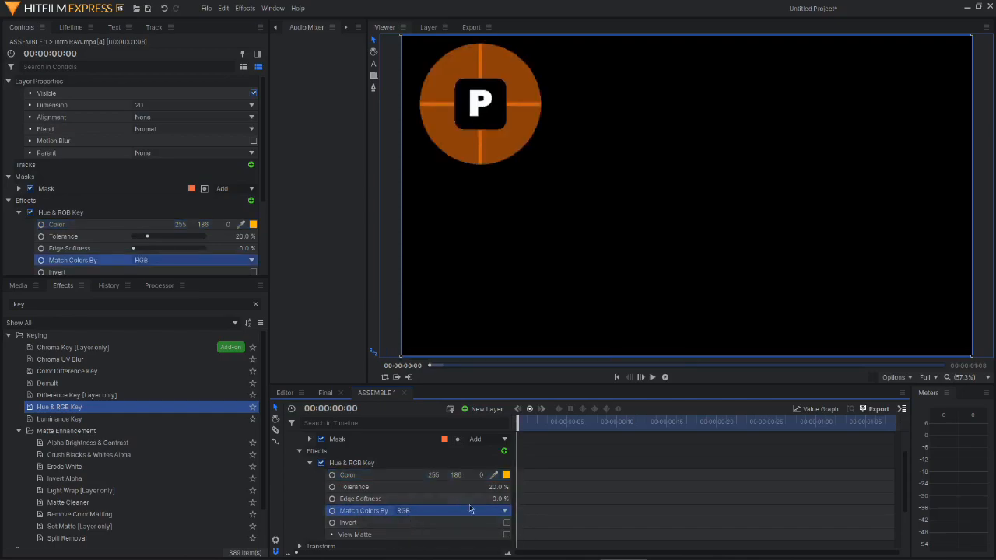
# Set the Hue & RGB Key tolerance to 0% and its edge softness to 20%.
pyautogui.moveTo(498, 486); pyautogui.dragTo(481, 486)
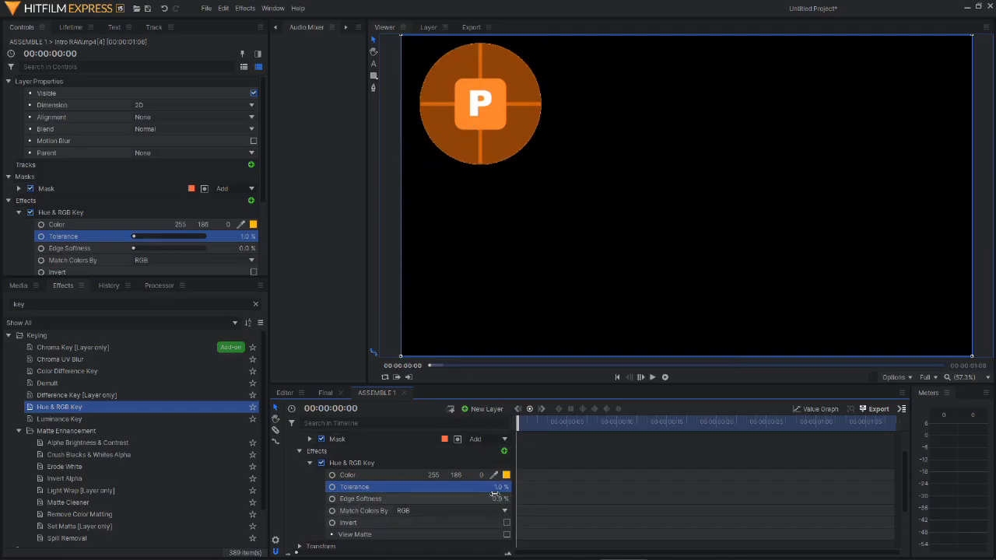
pyautogui.moveTo(501, 499)
pyautogui.mouseDown()
pyautogui.moveTo(496, 487)
pyautogui.moveTo(499, 499)
pyautogui.mouseUp()
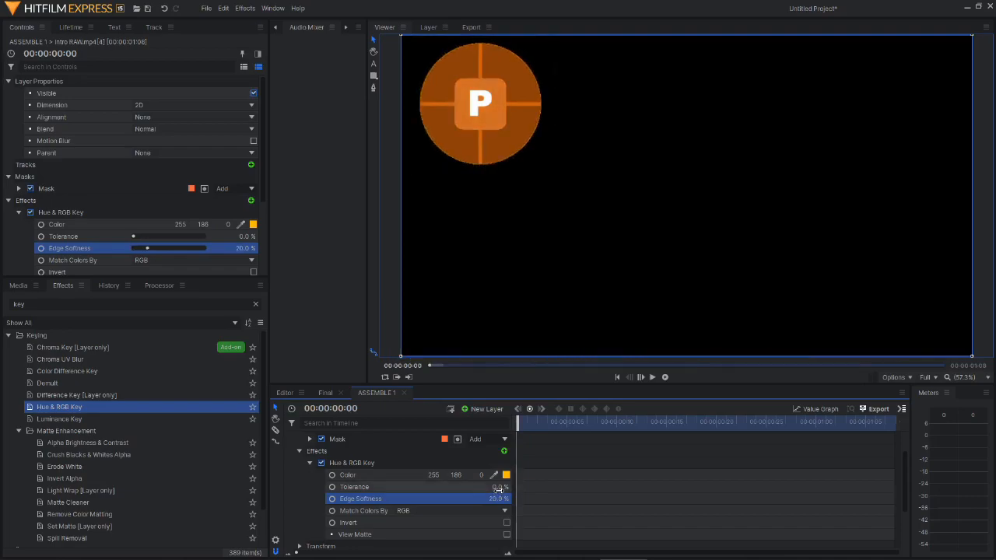
pyautogui.click(310, 463)
# Duplicate the Hue & RGB Key effect and set the copy to match colors by Hue.
pyautogui.click(354, 466)
pyautogui.click(355, 471)
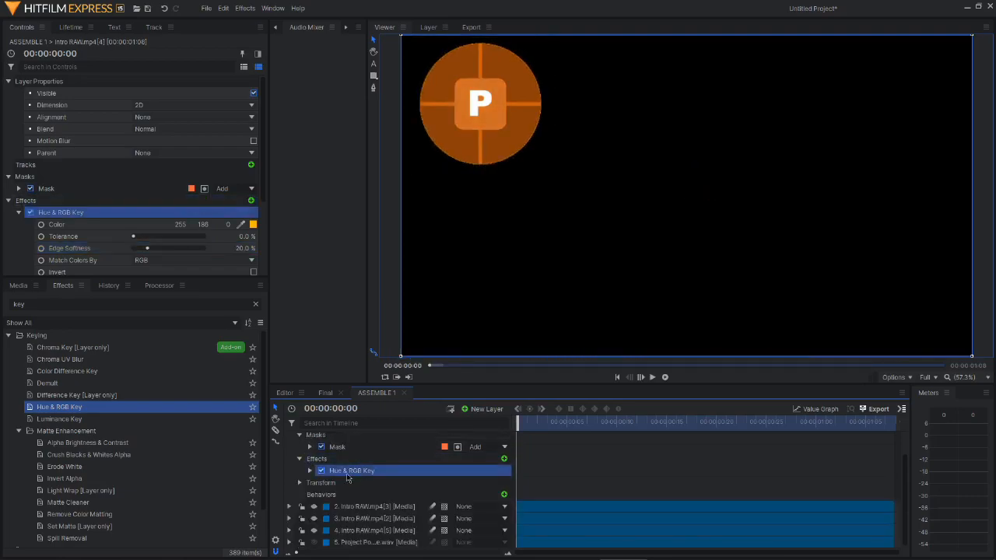
pyautogui.hotkey('ctrl', 'd')
pyautogui.click(309, 483)
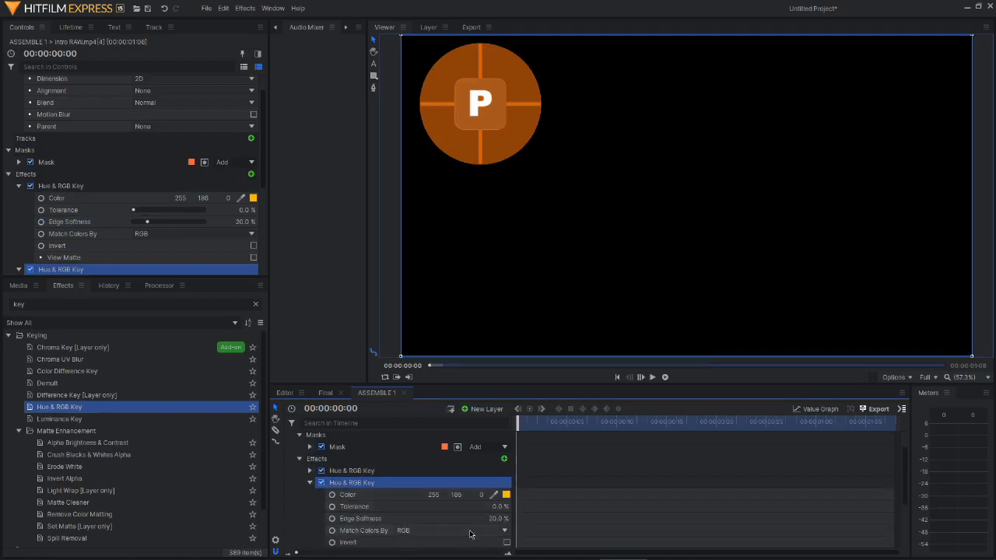
pyautogui.click(469, 531)
pyautogui.click(442, 515)
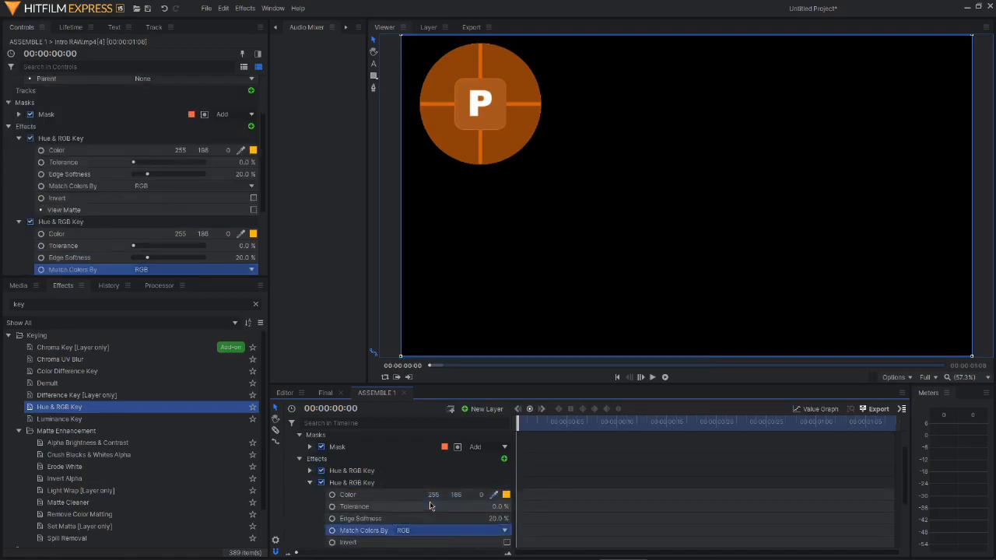
pyautogui.click(440, 531)
pyautogui.click(420, 504)
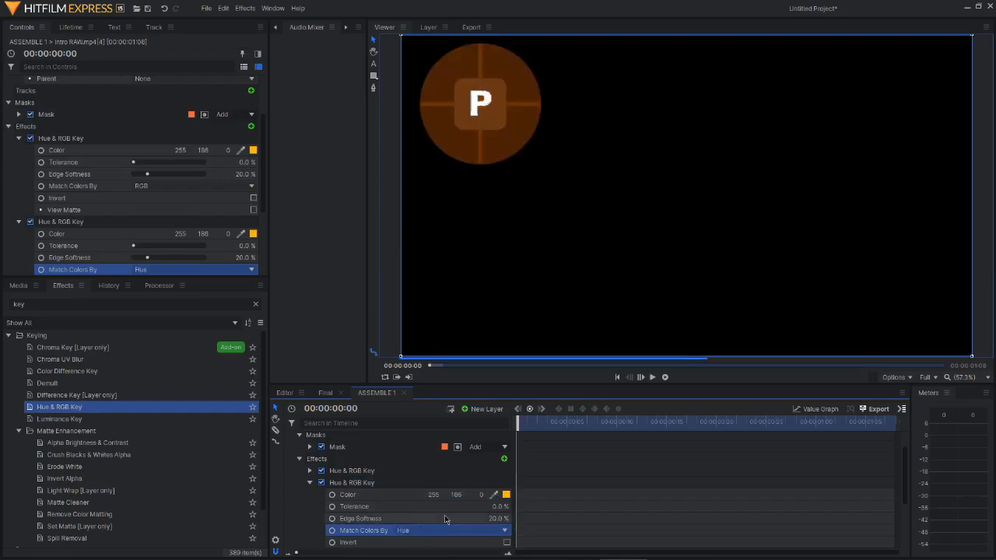
# Set the edge softness of the duplicated Hue & RGB Key to 4%.
pyautogui.scroll(-2, 486, 506)
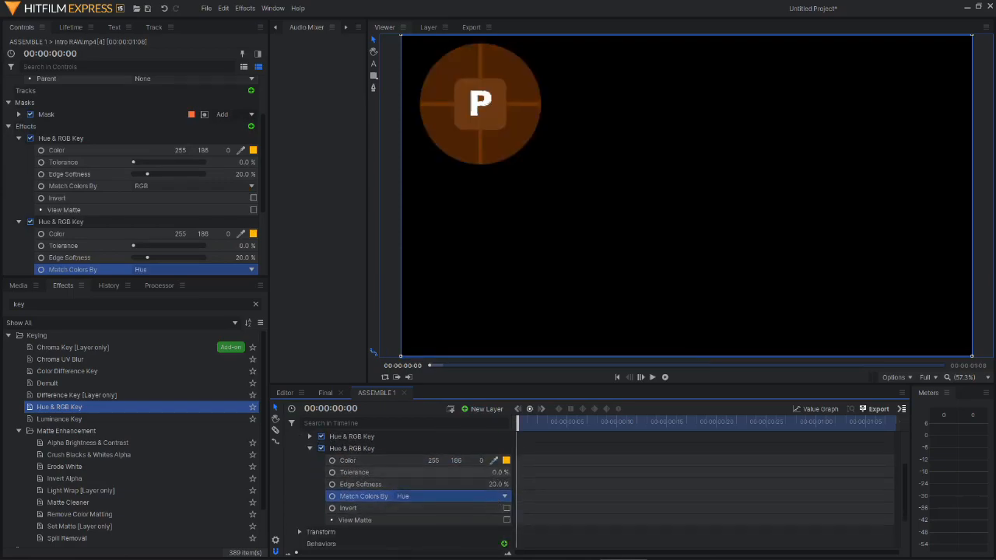
pyautogui.click(501, 472)
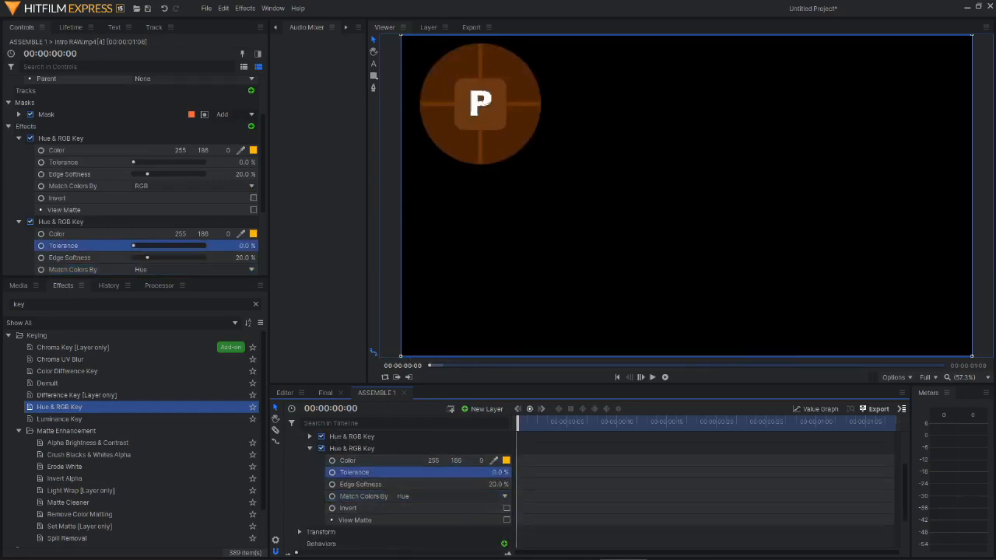
pyautogui.moveTo(498, 484); pyautogui.dragTo(476, 484)
pyautogui.click(310, 448)
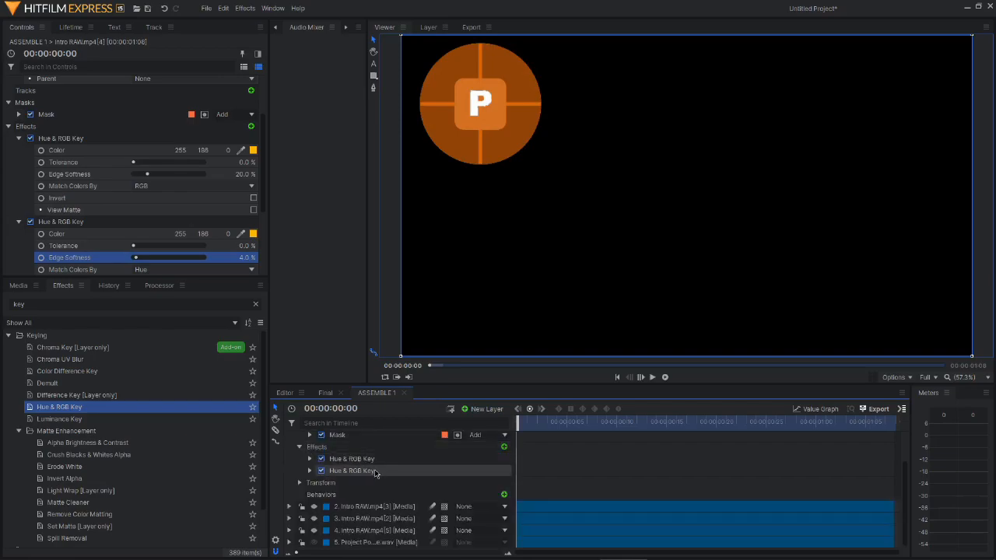
# Select both Hue & RGB Key effects on the top Intro RAW.mp4 layer.
pyautogui.click(378, 459)
pyautogui.keyDown('ctrl'); pyautogui.click(378, 471); pyautogui.keyUp('ctrl')
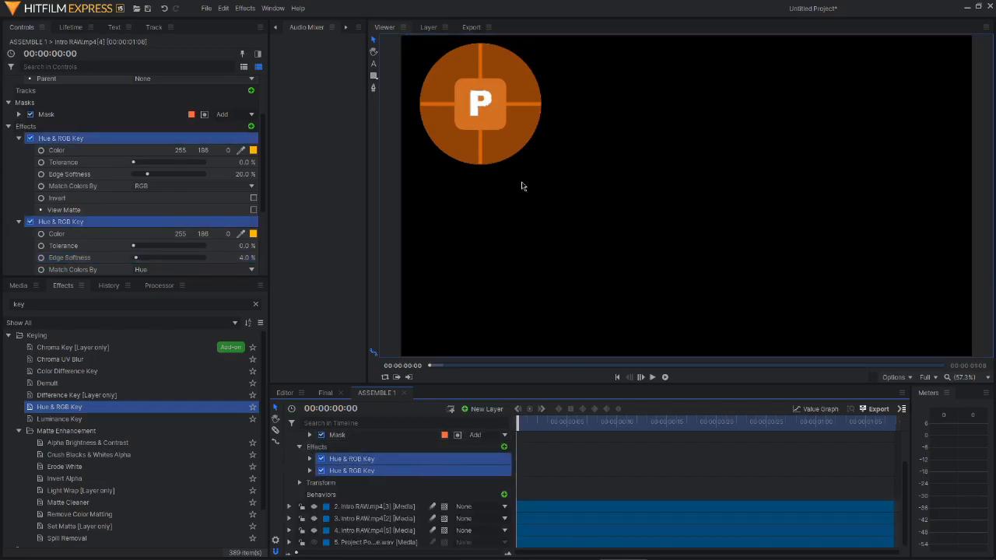
# Inspect the keyed logo's edge up close, then hide the Intro RAW.mp4[4] layer and show Intro RAW.mp4[3].
pyautogui.click(497, 160)
pyautogui.scroll(8, 490, 163)
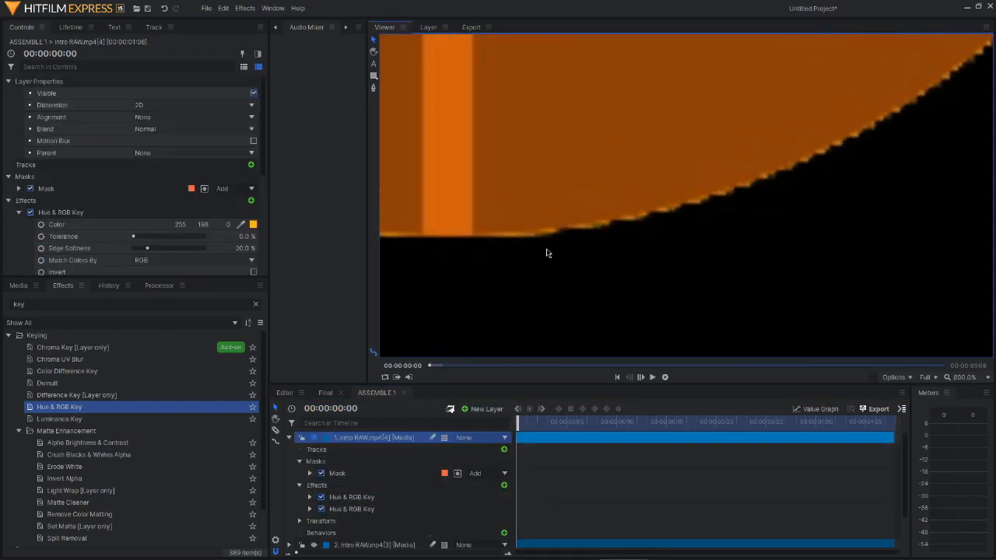
pyautogui.scroll(-8, 544, 253)
pyautogui.moveTo(571, 201)
pyautogui.mouseDown()
pyautogui.moveTo(593, 195)
pyautogui.moveTo(582, 197)
pyautogui.mouseUp()
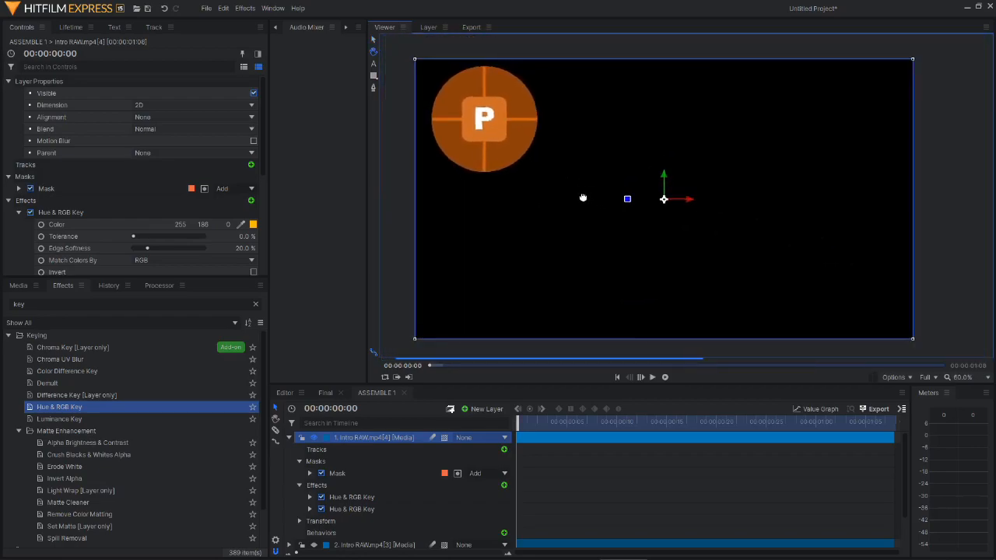
pyautogui.click(290, 438)
pyautogui.click(313, 451)
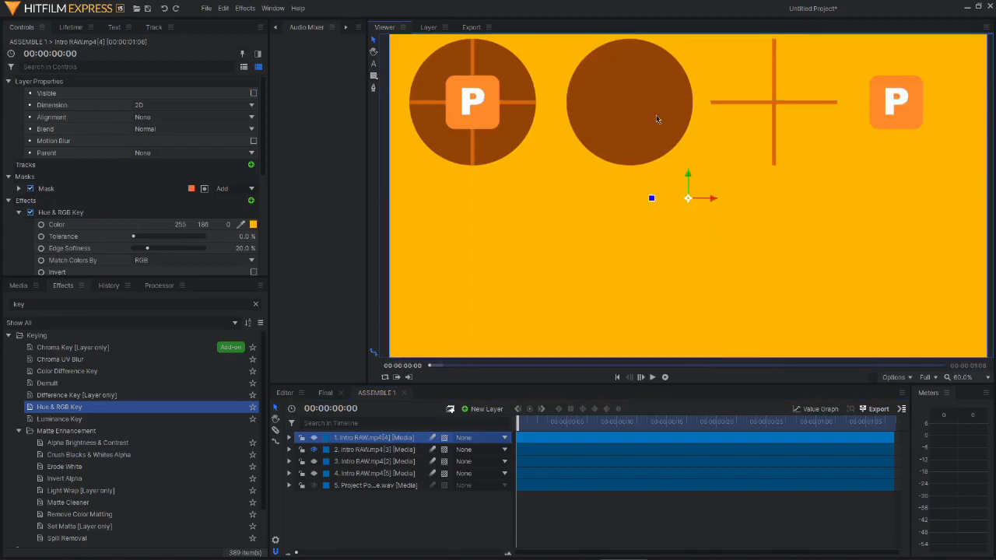
pyautogui.click(373, 76)
pyautogui.moveTo(691, 167); pyautogui.dragTo(560, 31)
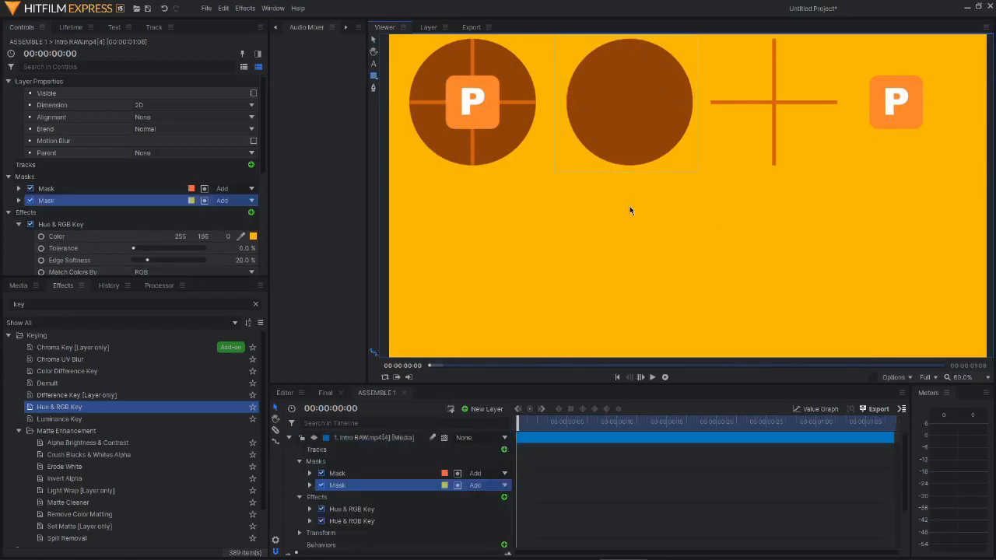
pyautogui.press('Delete')
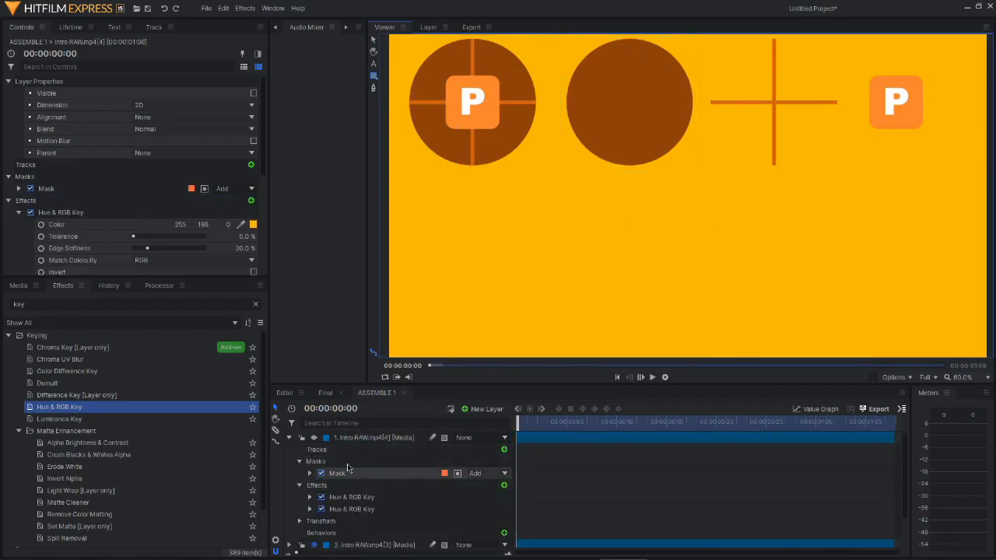
# Move the Intro RAW.mp4[3] layer to the top of the stack and draw a rectangular mask around the plain circle.
pyautogui.click(289, 437)
pyautogui.click(362, 451)
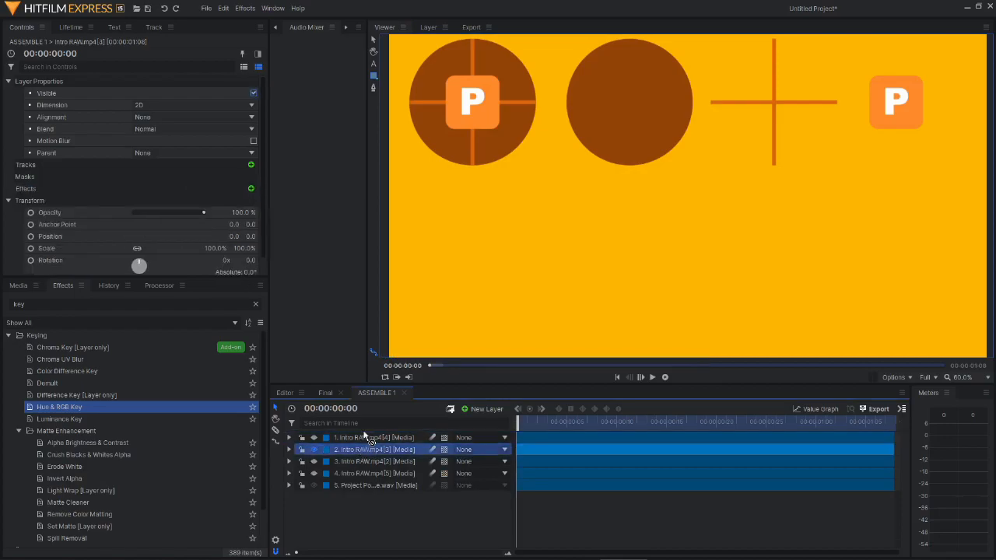
pyautogui.moveTo(363, 451); pyautogui.dragTo(364, 434)
pyautogui.moveTo(699, 175); pyautogui.dragTo(561, 37)
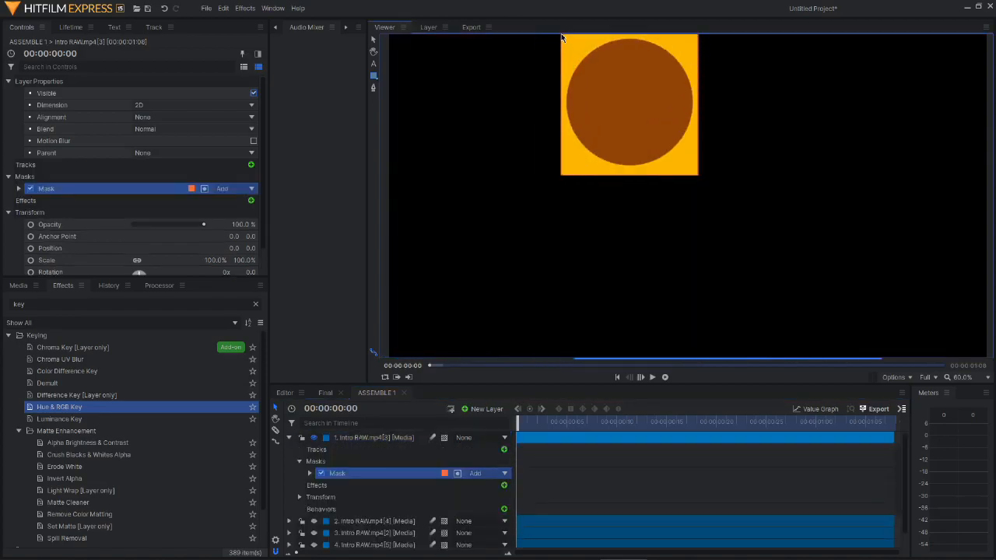
pyautogui.click(372, 41)
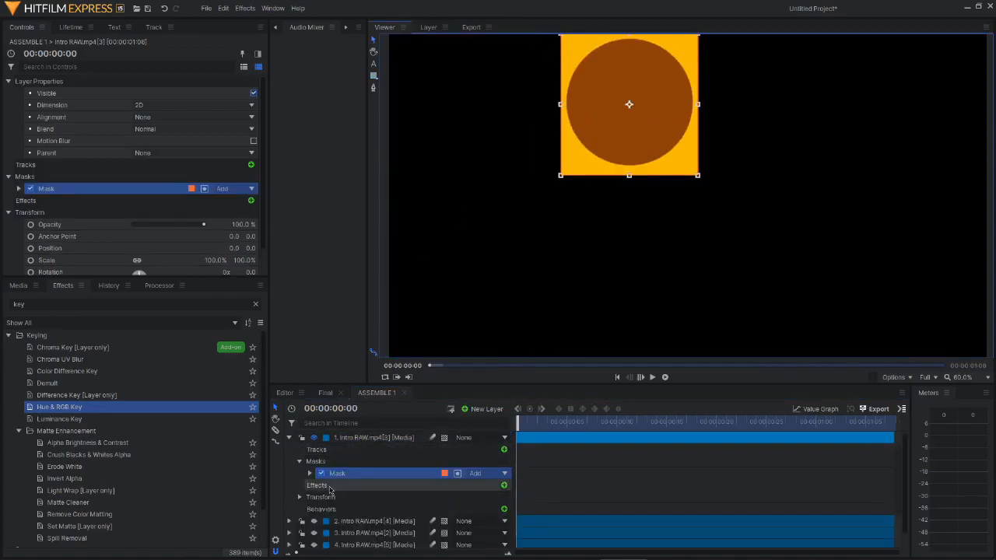
# Copy both Hue & RGB Key effects from the Intro RAW.mp4[4] layer onto Intro RAW.mp4[3].
pyautogui.click(288, 437)
pyautogui.click(289, 450)
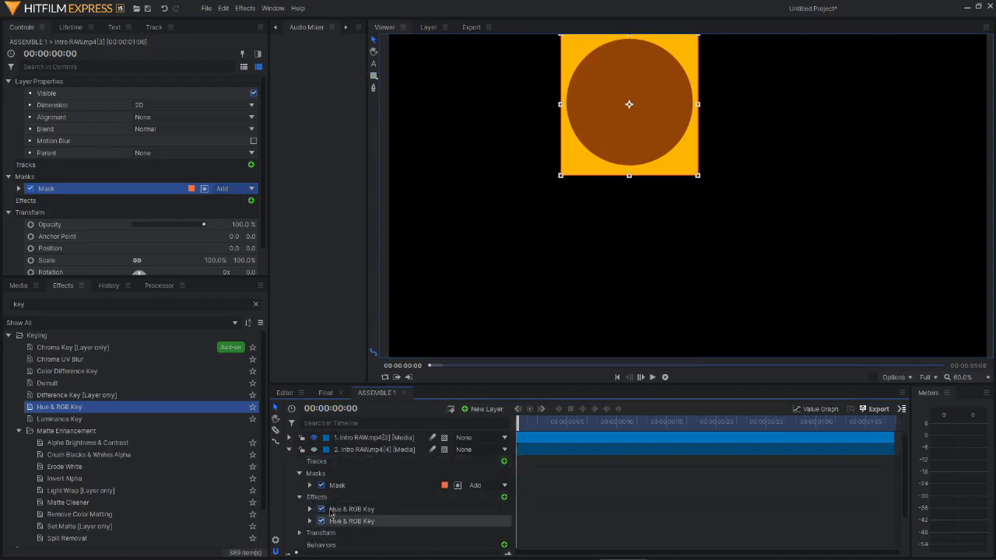
pyautogui.click(358, 509)
pyautogui.keyDown('shift'); pyautogui.click(367, 522); pyautogui.keyUp('shift')
pyautogui.moveTo(367, 528); pyautogui.dragTo(335, 447)
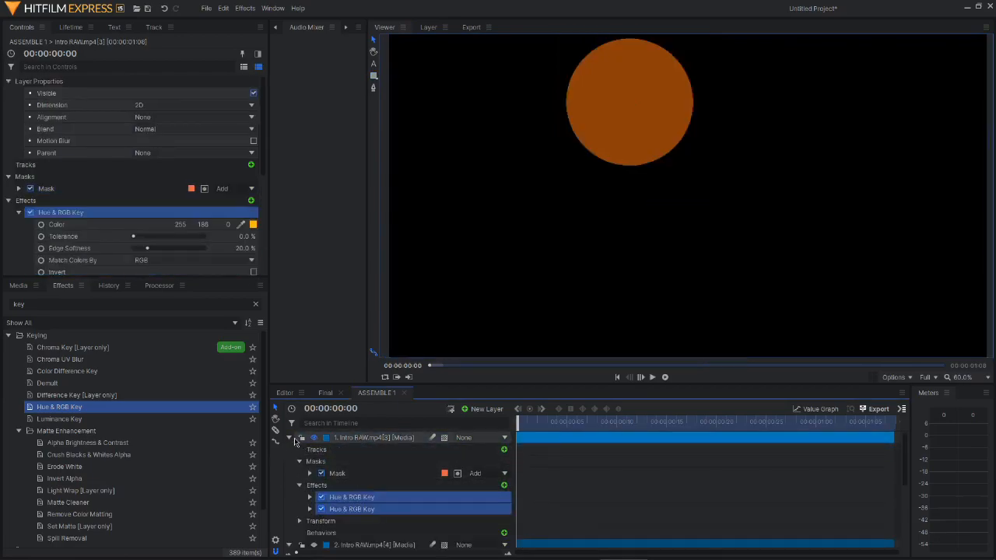
pyautogui.click(289, 449)
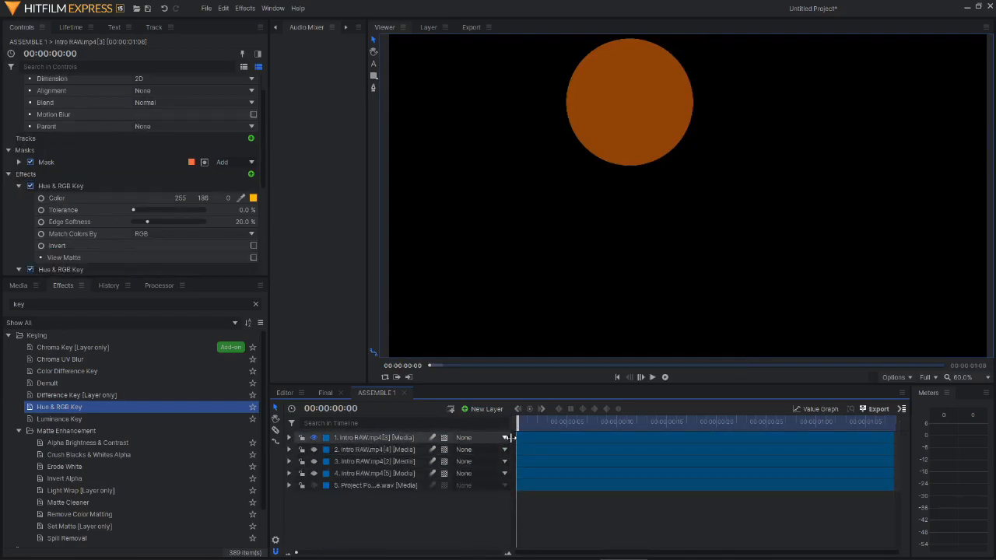
# Hide the plain circle's layer, show Intro RAW.mp4[2] and move it to the top of the stack.
pyautogui.click(314, 449)
pyautogui.click(317, 462)
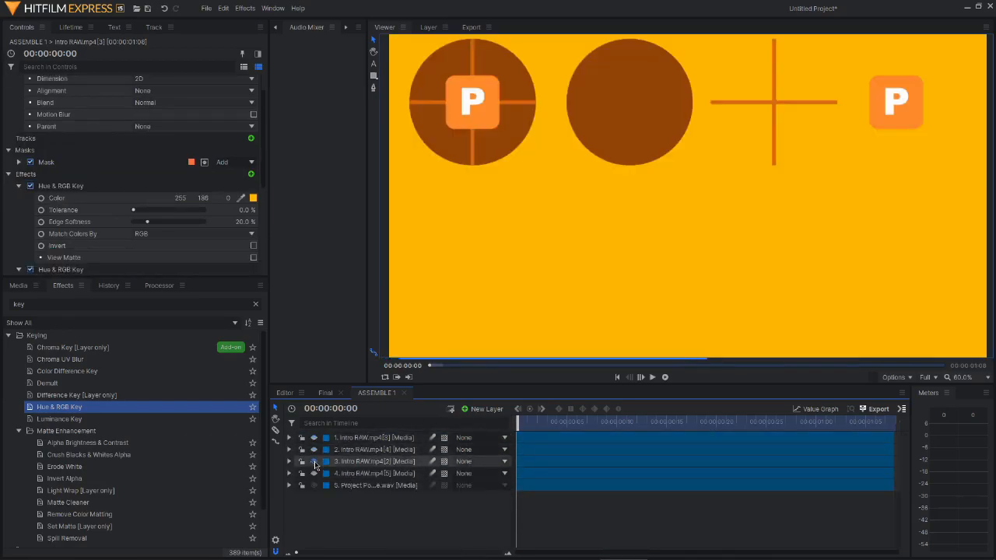
pyautogui.click(352, 462)
pyautogui.moveTo(352, 438); pyautogui.dragTo(352, 437)
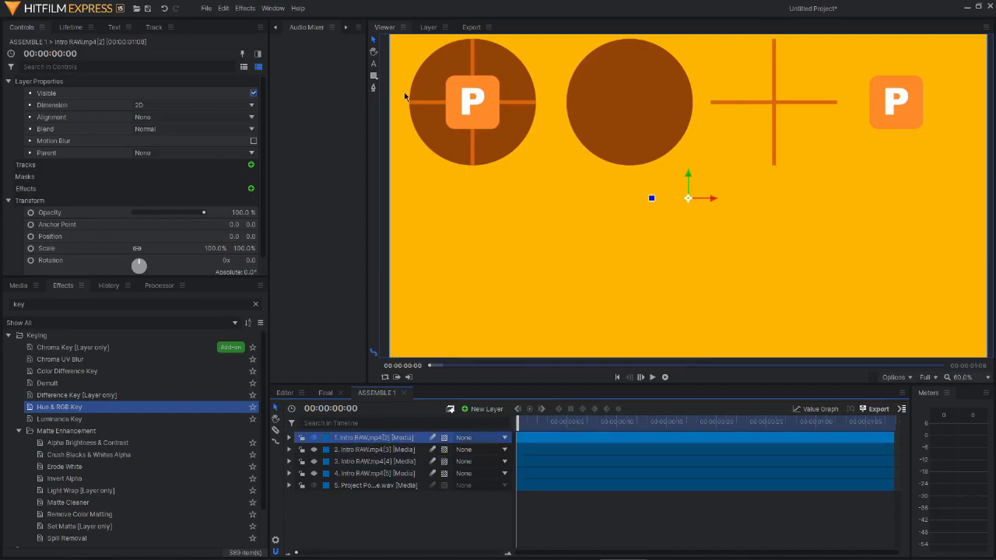
# Draw two rectangular masks on Intro RAW.mp4[2], one around the cross's vertical bar and one around its horizontal bar.
pyautogui.click(374, 75)
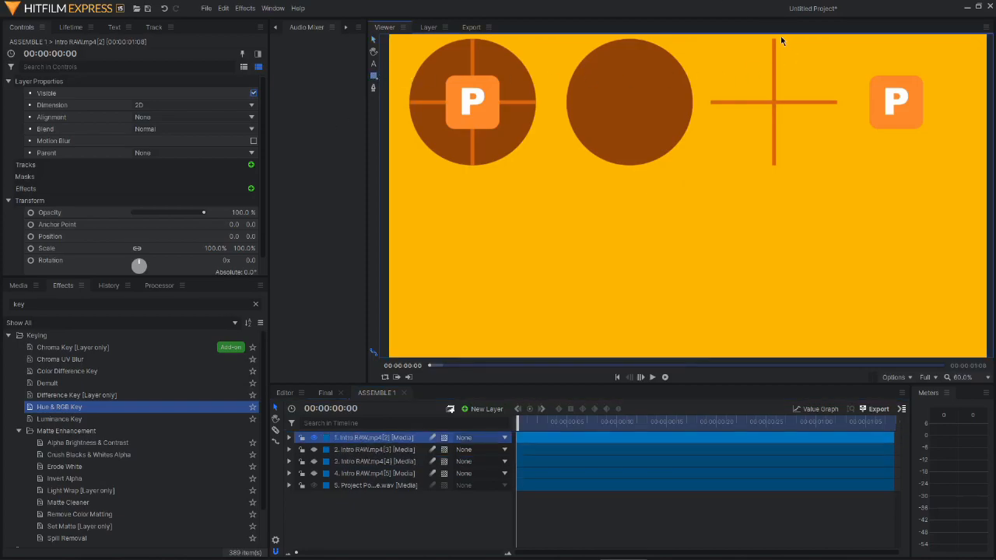
pyautogui.moveTo(780, 37); pyautogui.dragTo(773, 171)
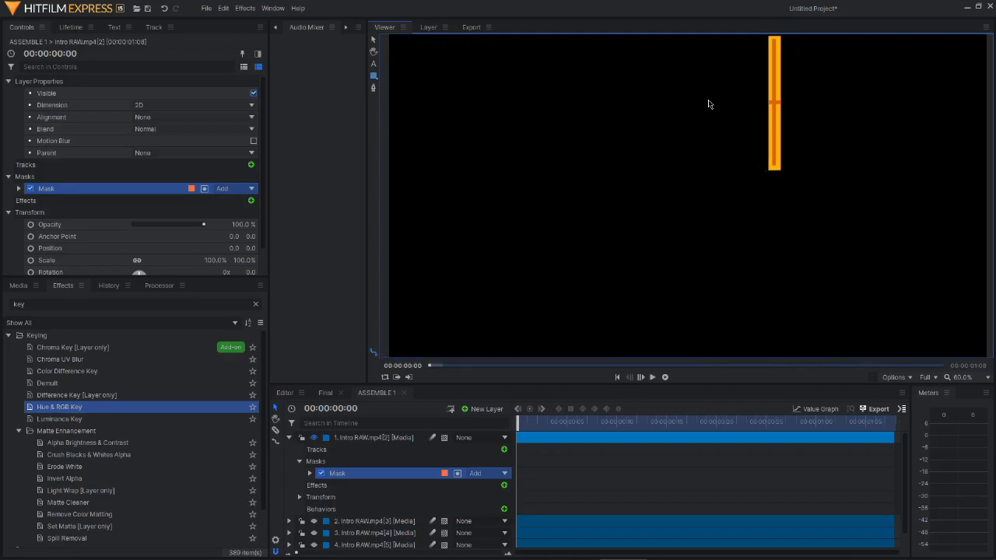
pyautogui.moveTo(698, 107); pyautogui.dragTo(848, 99)
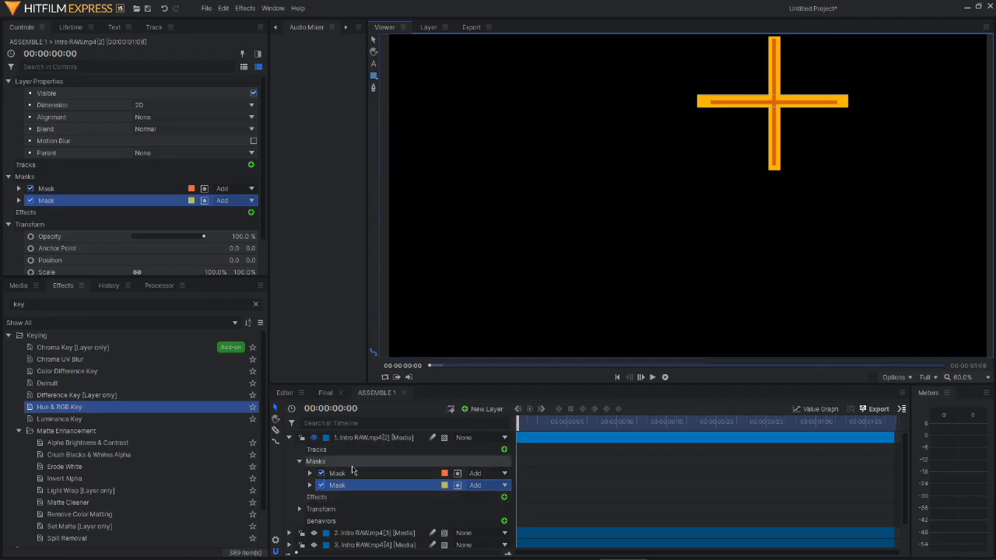
# Paste the two copied Hue & RGB Key effects onto the Intro RAW.mp4[2] cross layer.
pyautogui.click(319, 497)
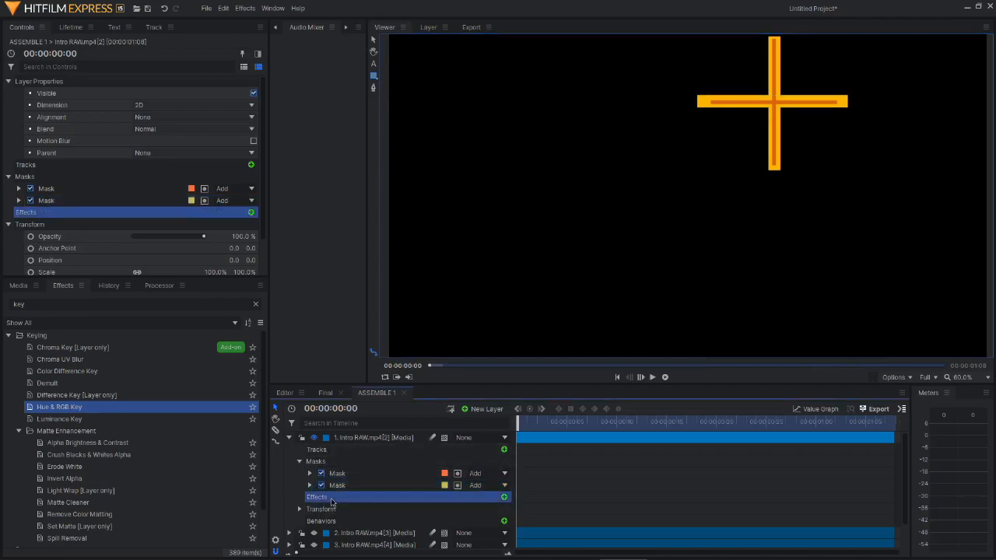
pyautogui.moveTo(332, 503); pyautogui.dragTo(332, 502)
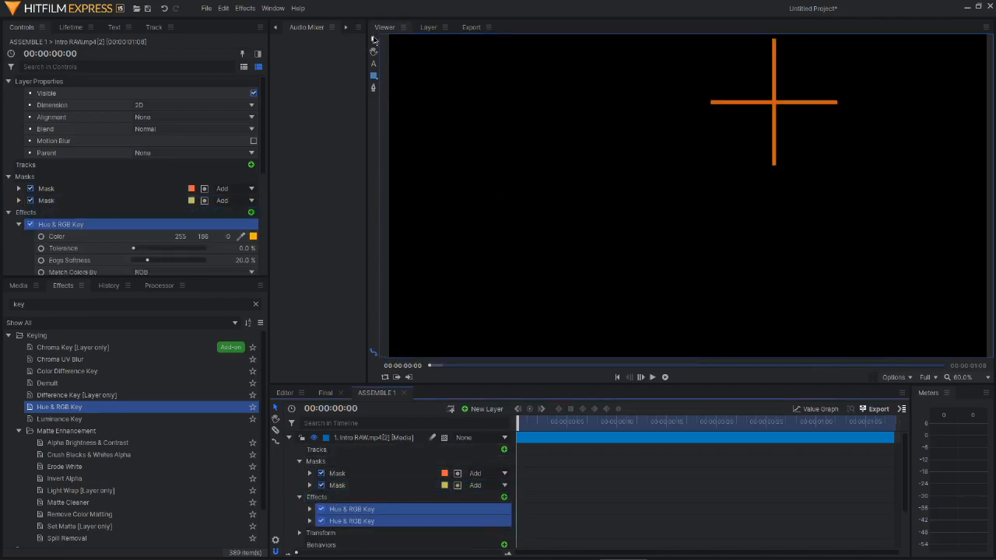
pyautogui.click(289, 437)
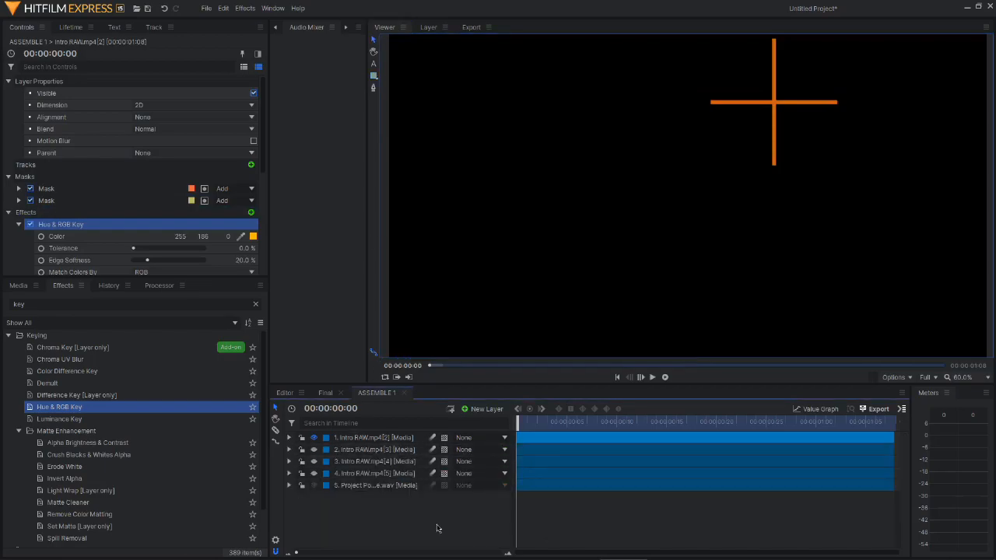
# Move the Intro RAW.mp4[5] layer to the top and draw a rectangular mask around the separate P square.
pyautogui.click(382, 473)
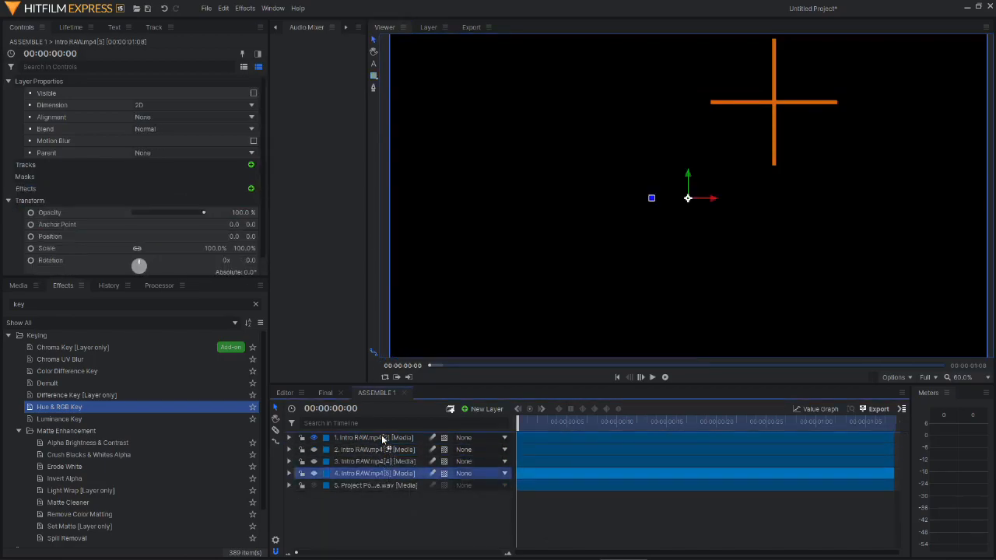
pyautogui.moveTo(382, 439); pyautogui.dragTo(383, 438)
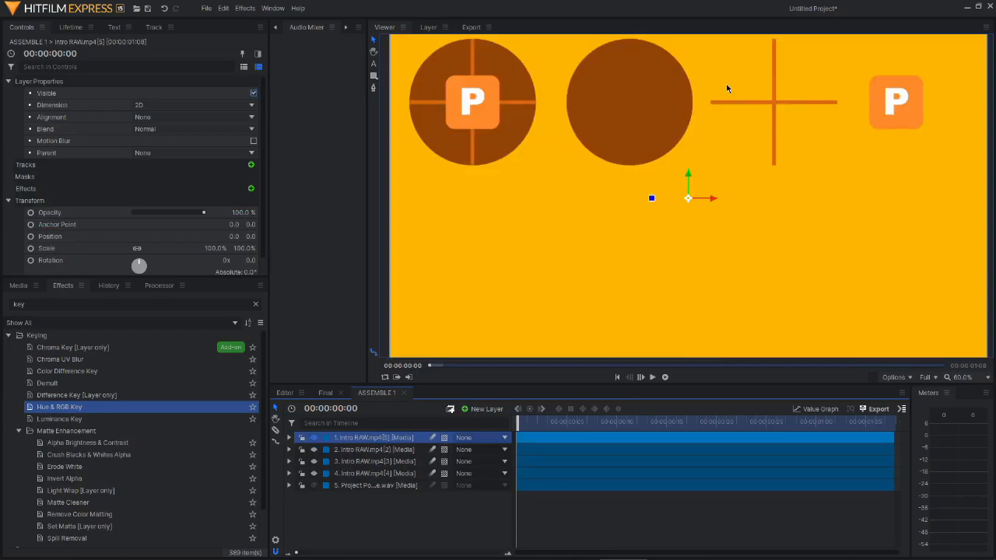
pyautogui.click(374, 75)
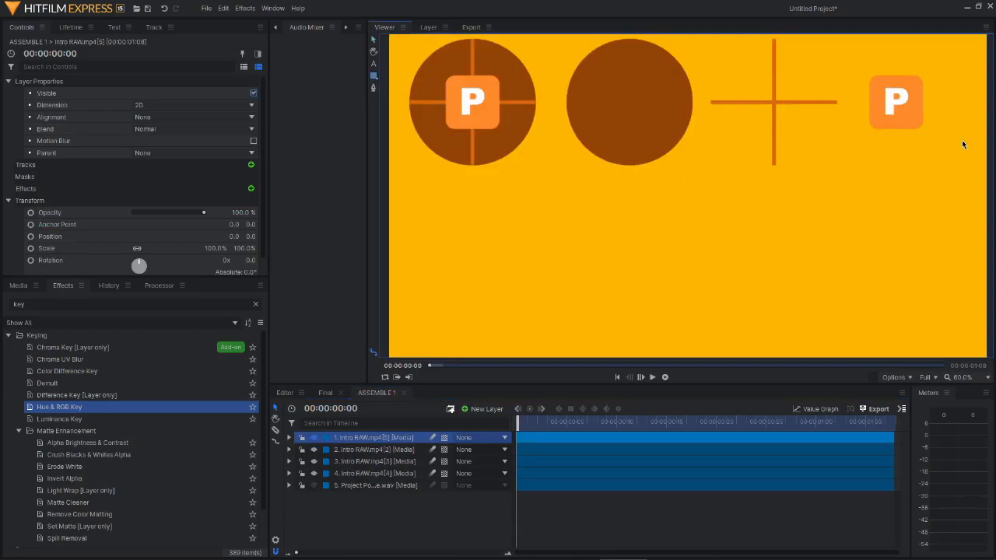
pyautogui.moveTo(851, 56)
pyautogui.mouseDown()
pyautogui.moveTo(925, 127)
pyautogui.moveTo(945, 160)
pyautogui.moveTo(930, 147)
pyautogui.moveTo(939, 147)
pyautogui.mouseUp()
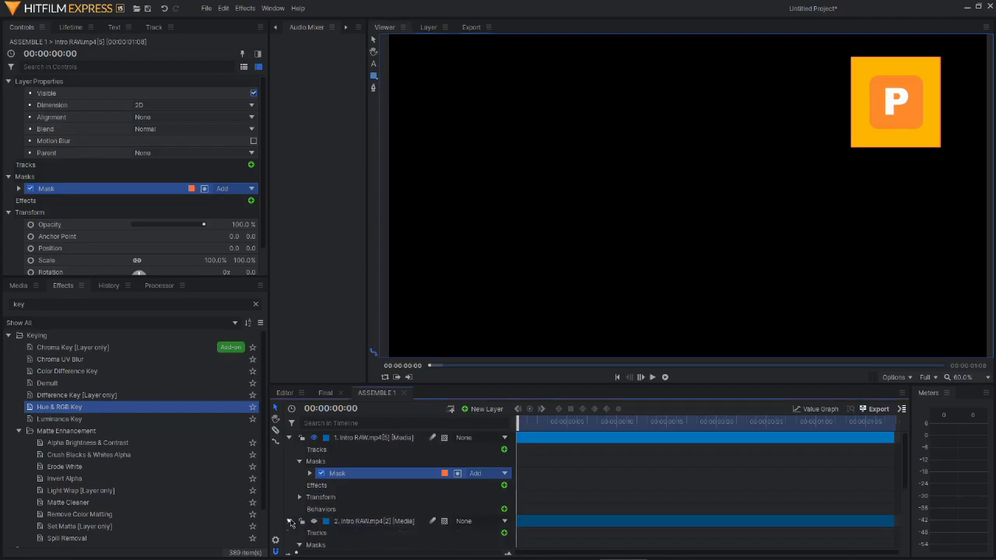
# Copy both Hue & RGB Key effects from Intro RAW.mp4[2] and paste them onto the Intro RAW.mp4[5] layer.
pyautogui.click(289, 522)
pyautogui.click(358, 539)
pyautogui.scroll(-1, 358, 537)
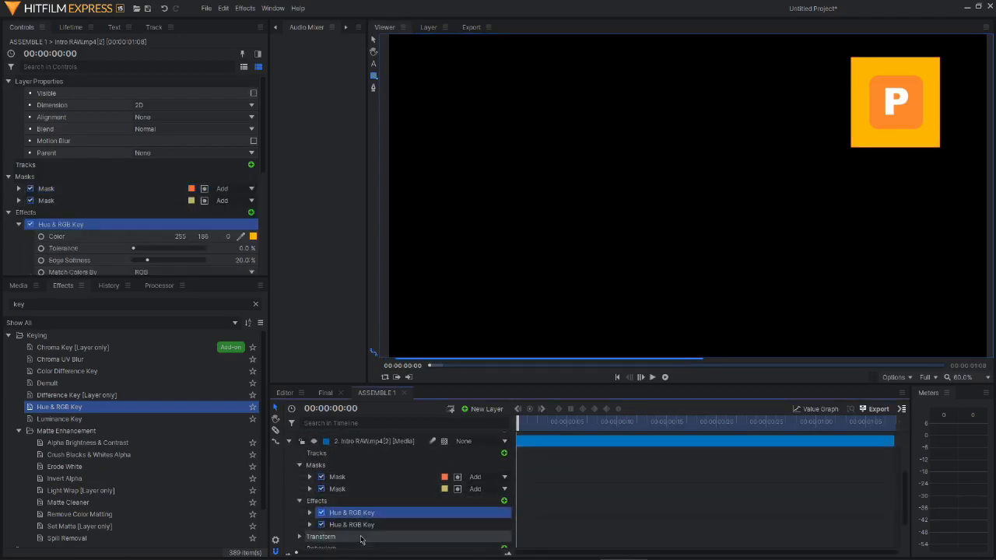
pyautogui.keyDown('shift'); pyautogui.click(374, 525); pyautogui.keyUp('shift')
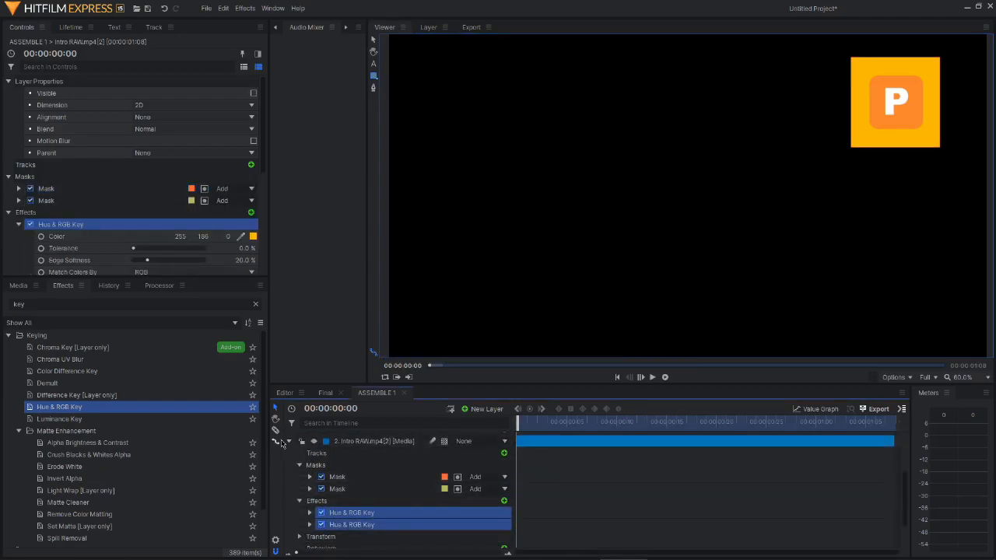
pyautogui.click(288, 441)
pyautogui.scroll(1, 326, 467)
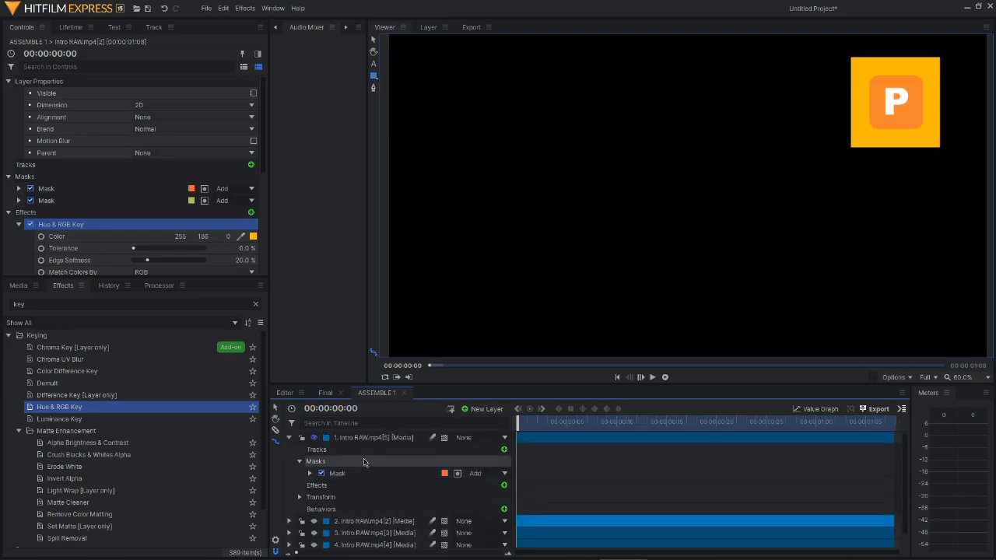
pyautogui.click(360, 439)
pyautogui.hotkey('ctrl', 'v')
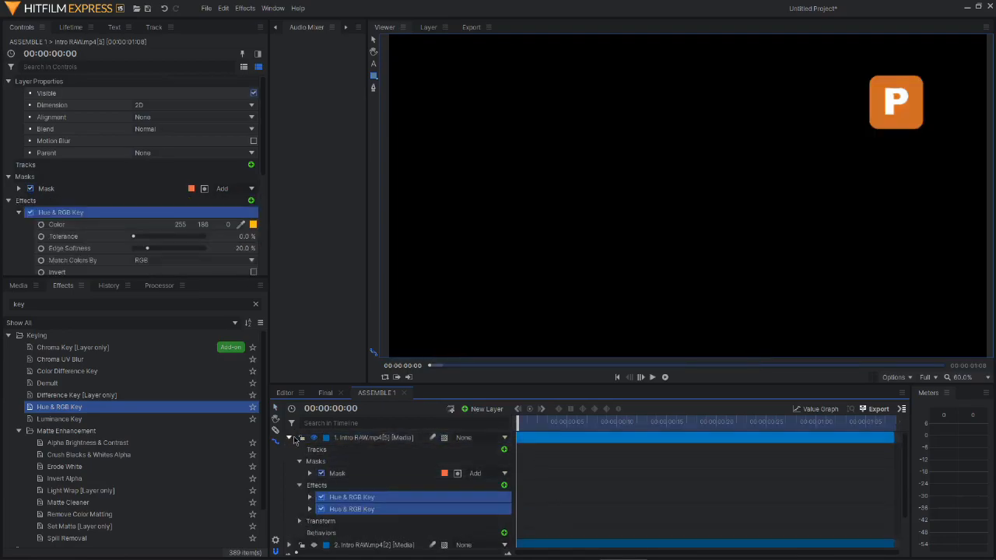
pyautogui.click(289, 438)
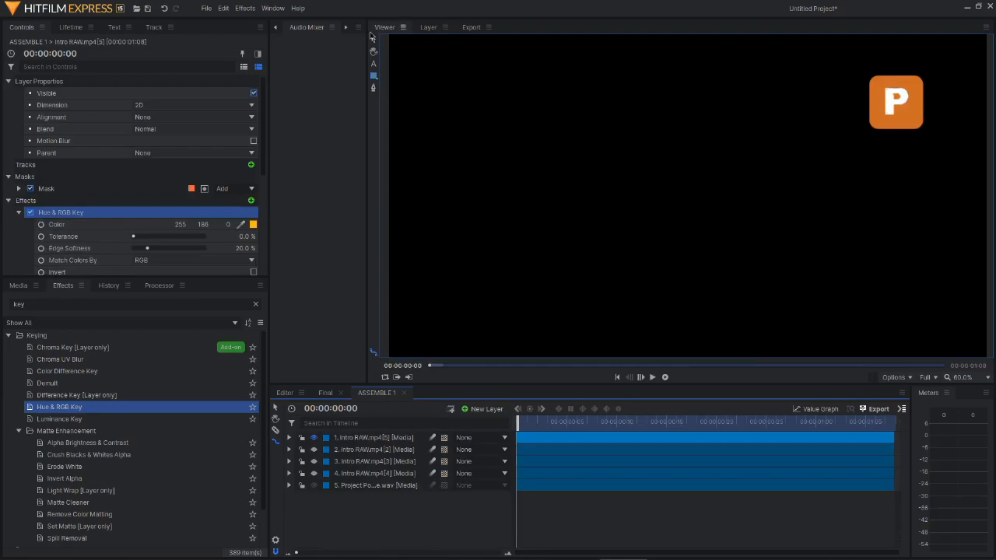
# Turn on the visibility of all four Intro RAW.mp4 layers.
pyautogui.click(314, 449)
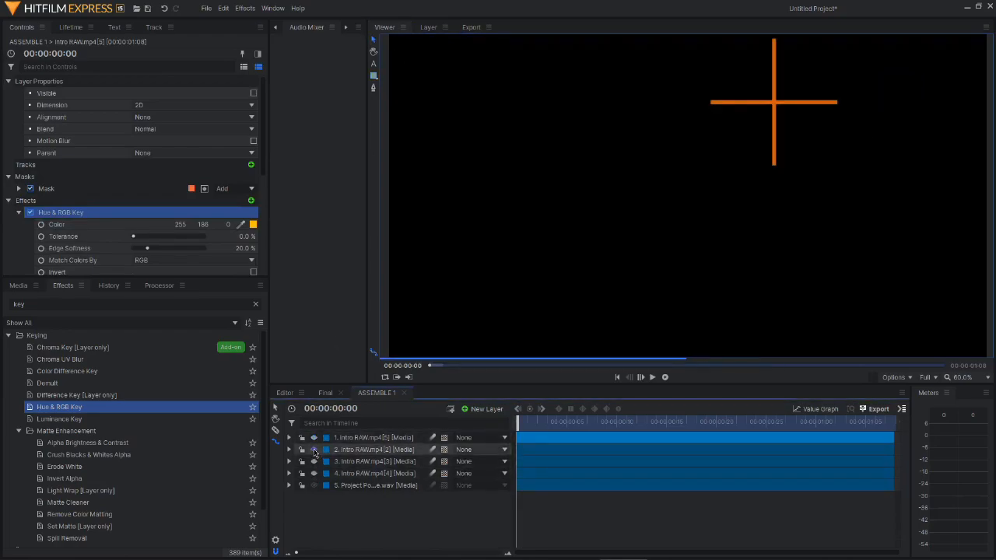
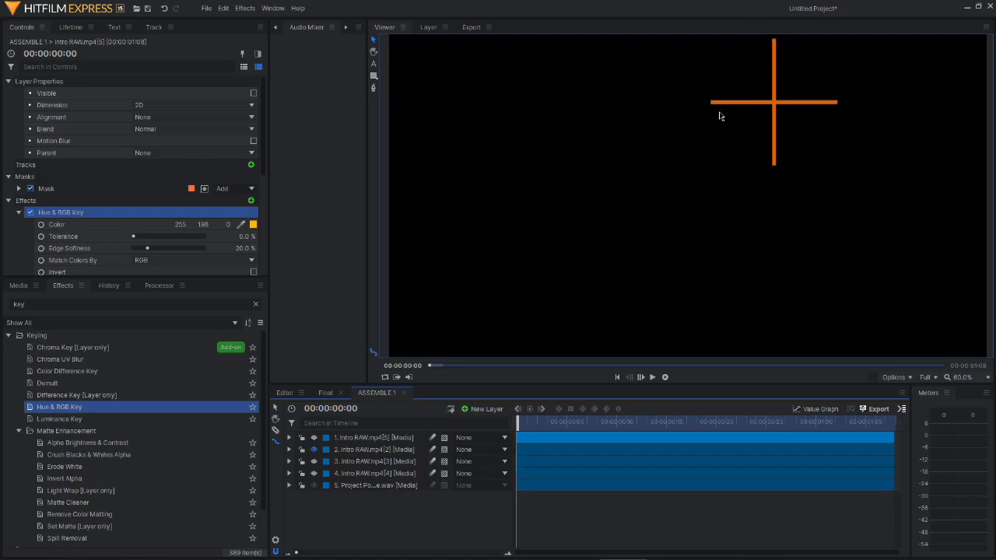
pyautogui.click(314, 450)
pyautogui.click(313, 461)
pyautogui.click(313, 473)
pyautogui.click(314, 437)
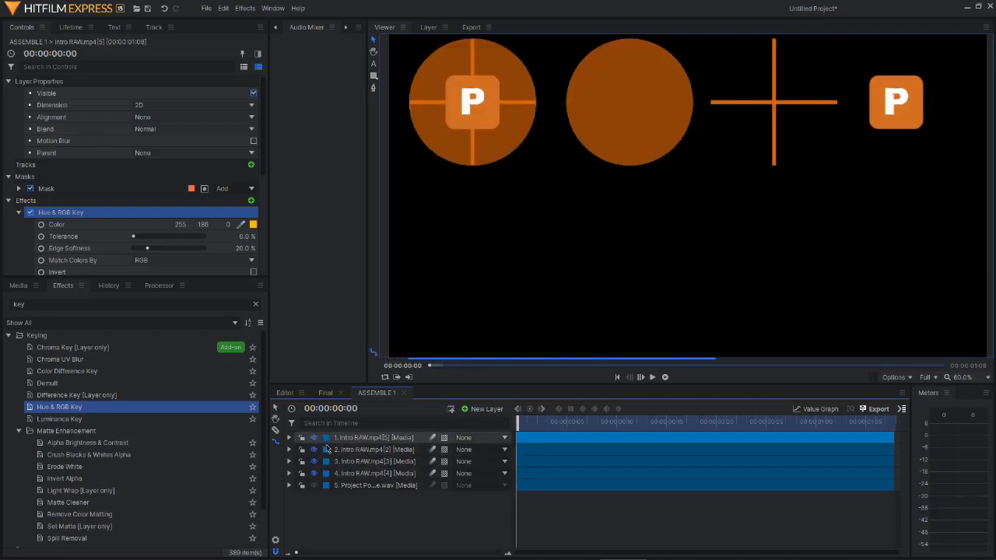
# Move the complete logo on Intro RAW.mp4[4] to roughly the centre of the frame and hide its layer.
pyautogui.click(380, 474)
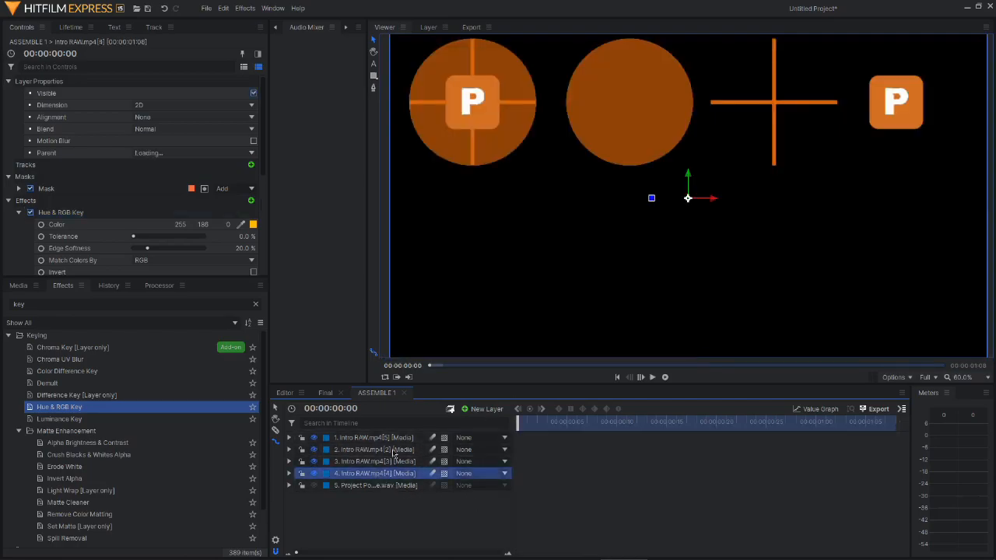
pyautogui.moveTo(691, 202); pyautogui.dragTo(877, 310)
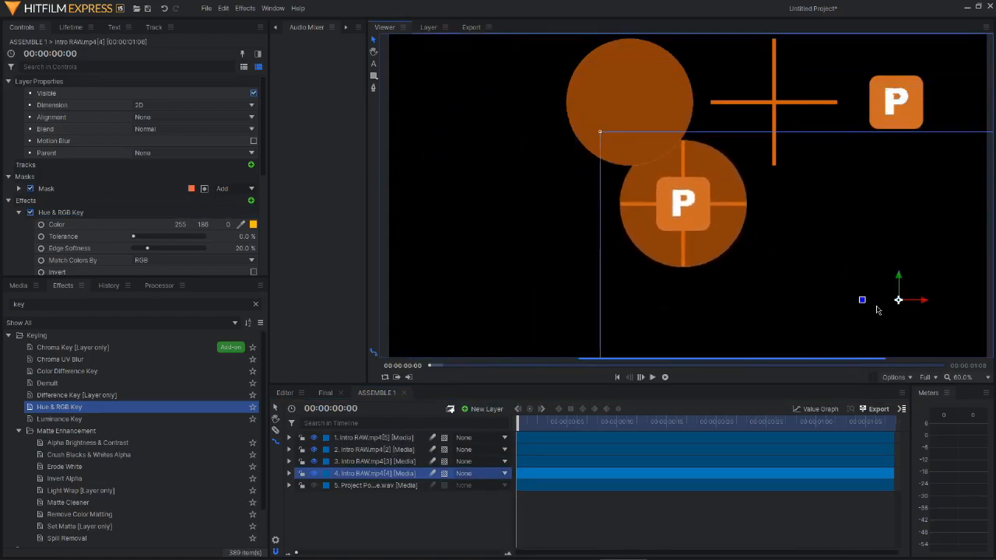
pyautogui.click(388, 462)
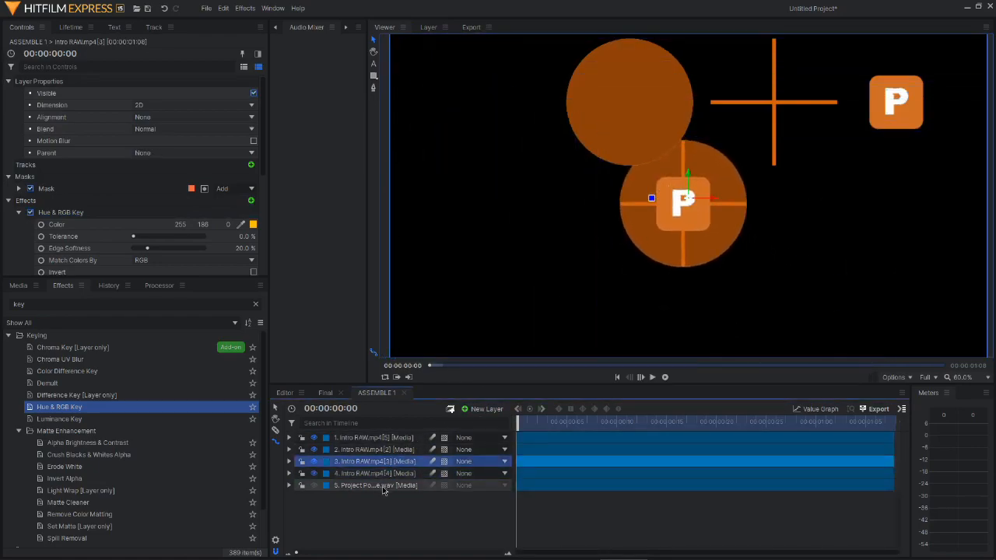
pyautogui.click(314, 473)
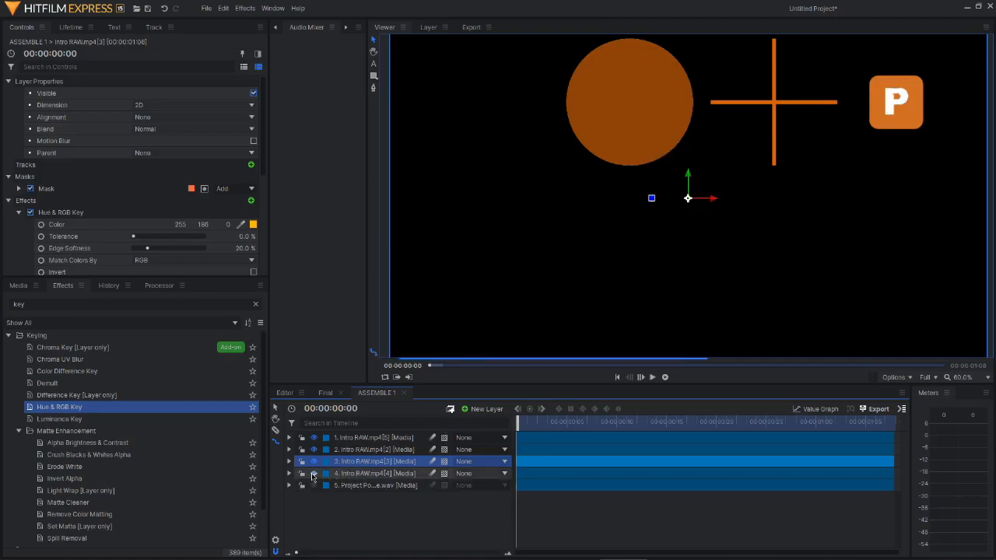
# Move the cross on Intro RAW.mp4[2] to the middle of the frame and centre the Intro RAW.mp4[3] circle on it.
pyautogui.click(385, 450)
pyautogui.moveTo(690, 200); pyautogui.dragTo(604, 285)
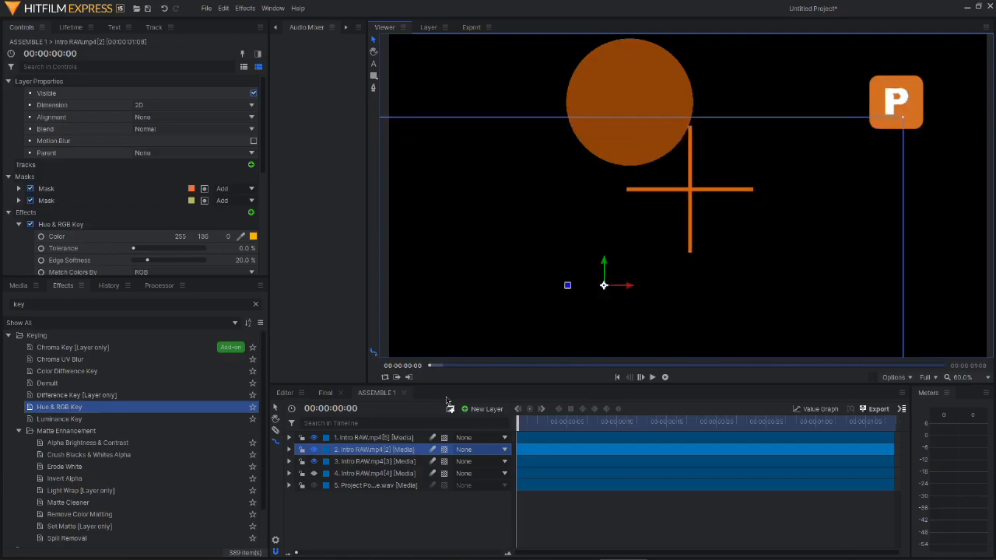
pyautogui.click(690, 189)
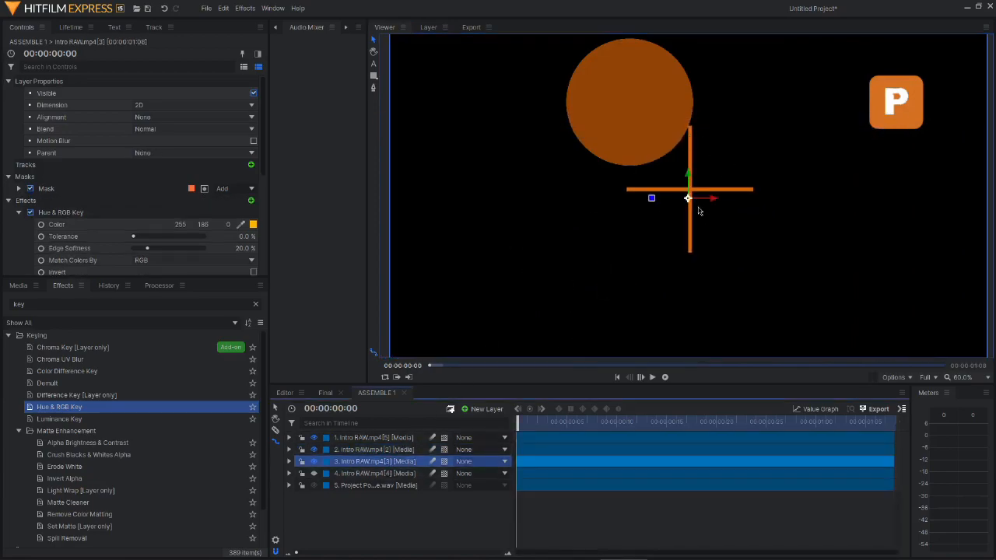
pyautogui.moveTo(689, 200); pyautogui.dragTo(749, 287)
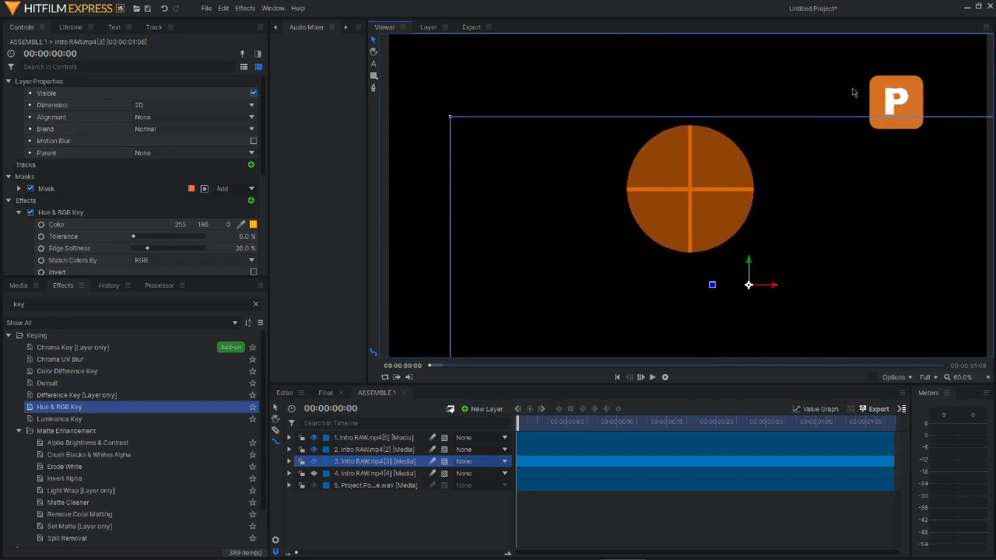
# Move the P square on Intro RAW.mp4[5] to the centre of the circle and cross.
pyautogui.click(892, 94)
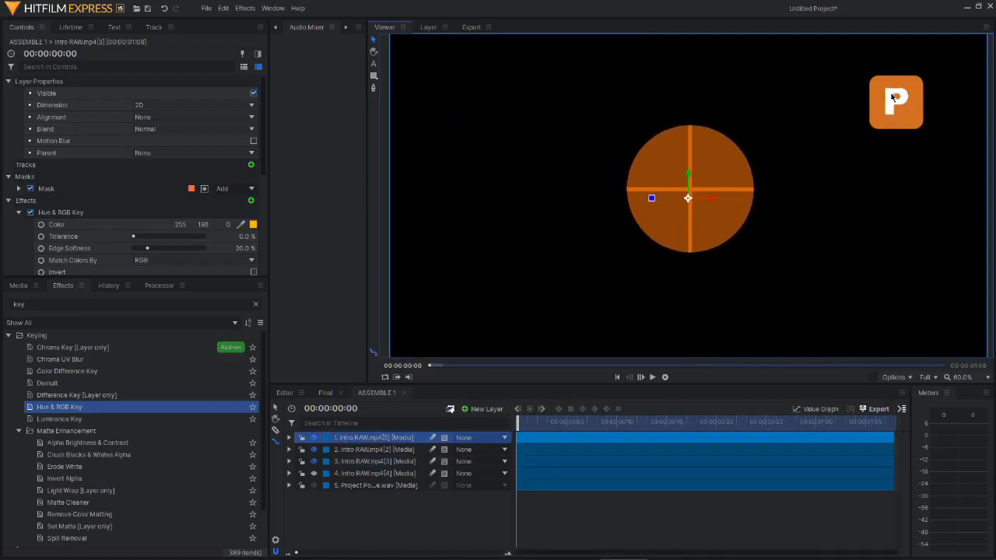
pyautogui.click(373, 472)
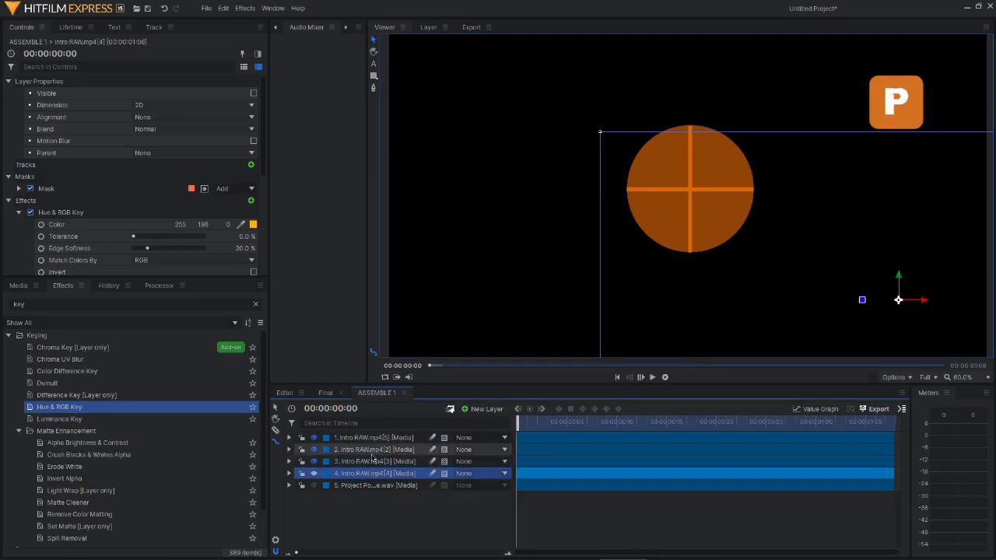
pyautogui.click(374, 451)
pyautogui.click(374, 462)
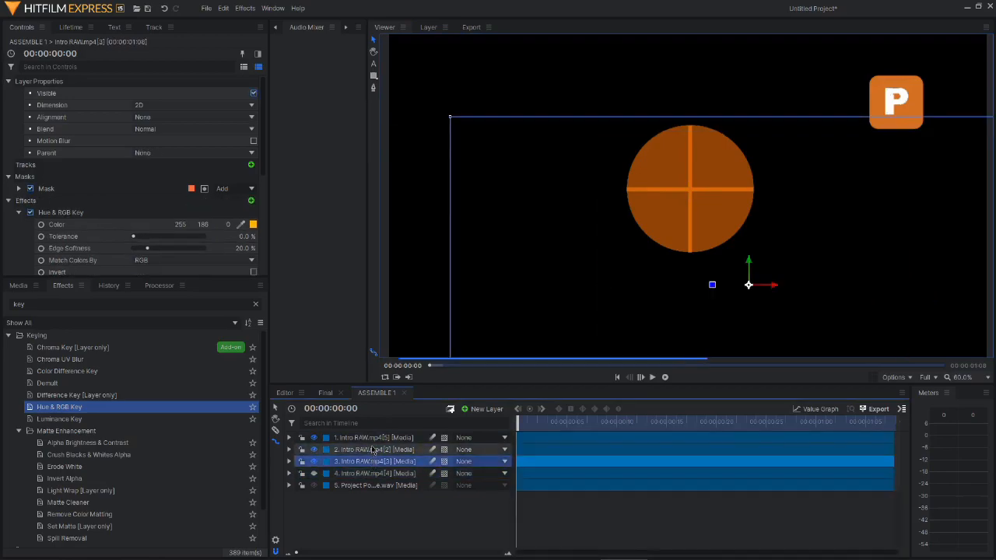
pyautogui.click(371, 438)
pyautogui.moveTo(689, 198); pyautogui.dragTo(482, 288)
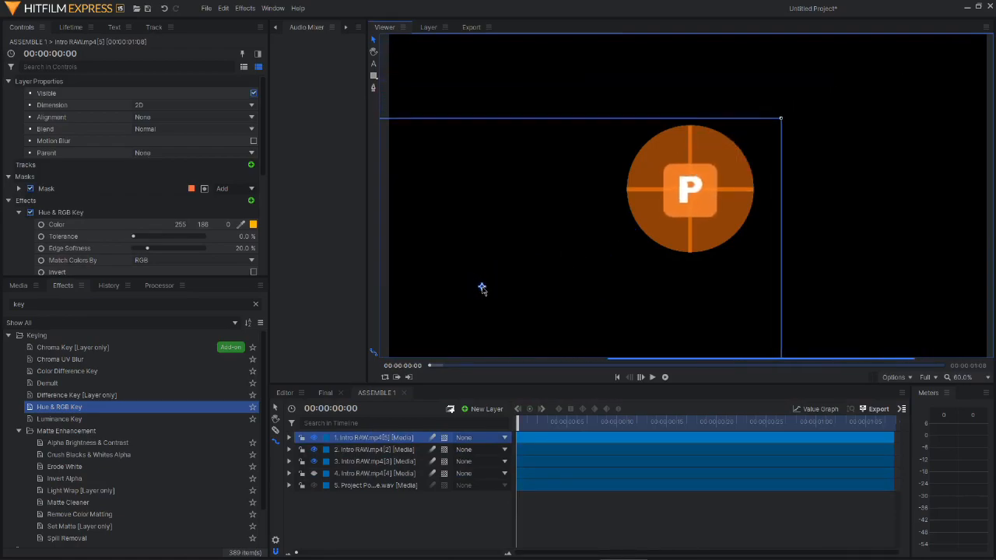
pyautogui.click(831, 163)
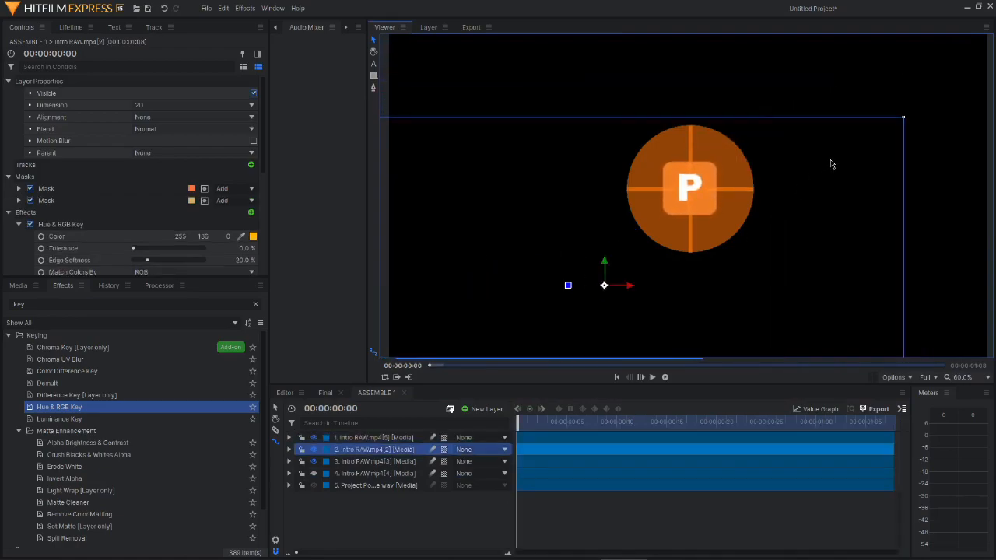
pyautogui.click(906, 96)
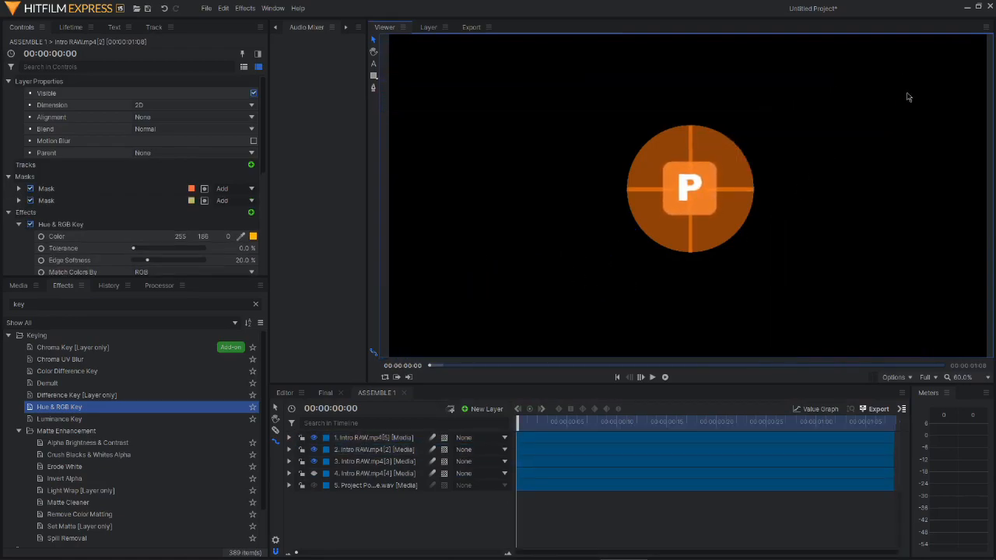
# Add a camera to the composition and convert the P square, cross and circle layers to 3D planes.
pyautogui.click(481, 410)
pyautogui.click(490, 455)
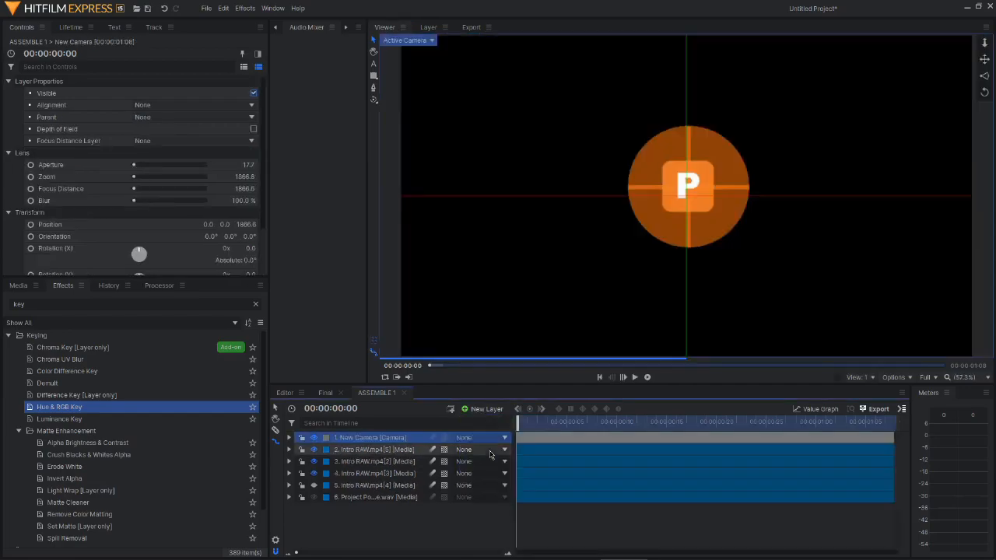
pyautogui.click(337, 451)
pyautogui.keyDown('shift'); pyautogui.click(360, 474); pyautogui.keyUp('shift')
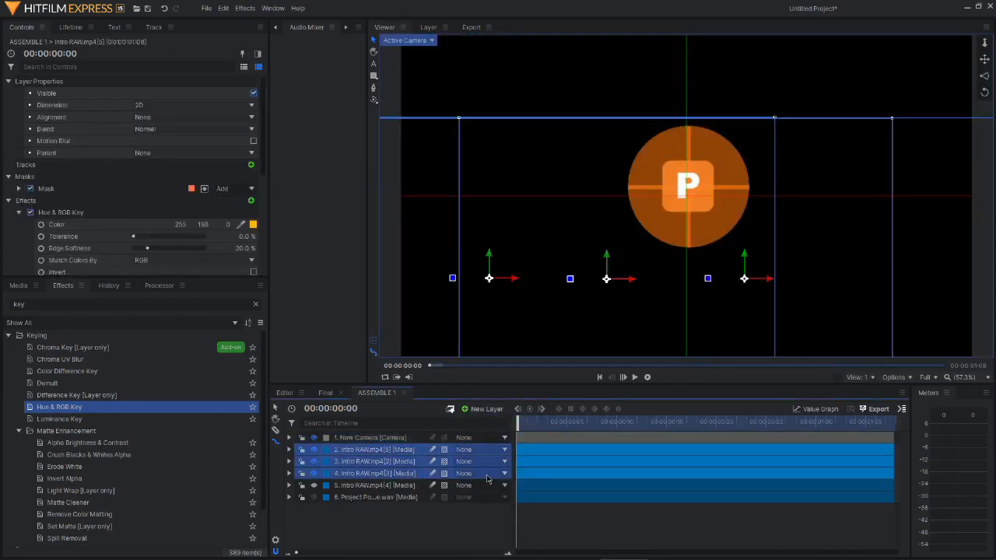
pyautogui.click(378, 451)
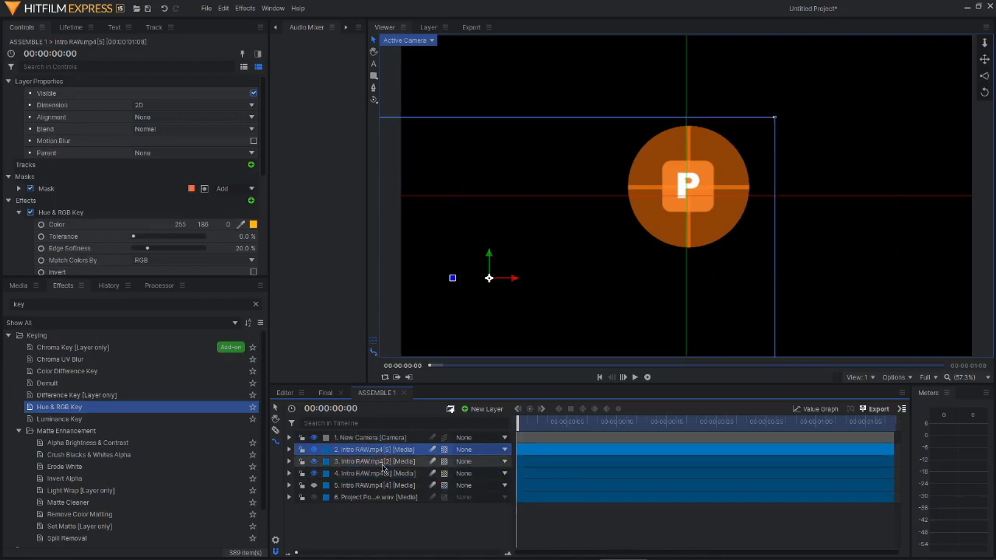
pyautogui.keyDown('shift'); pyautogui.click(383, 476); pyautogui.keyUp('shift')
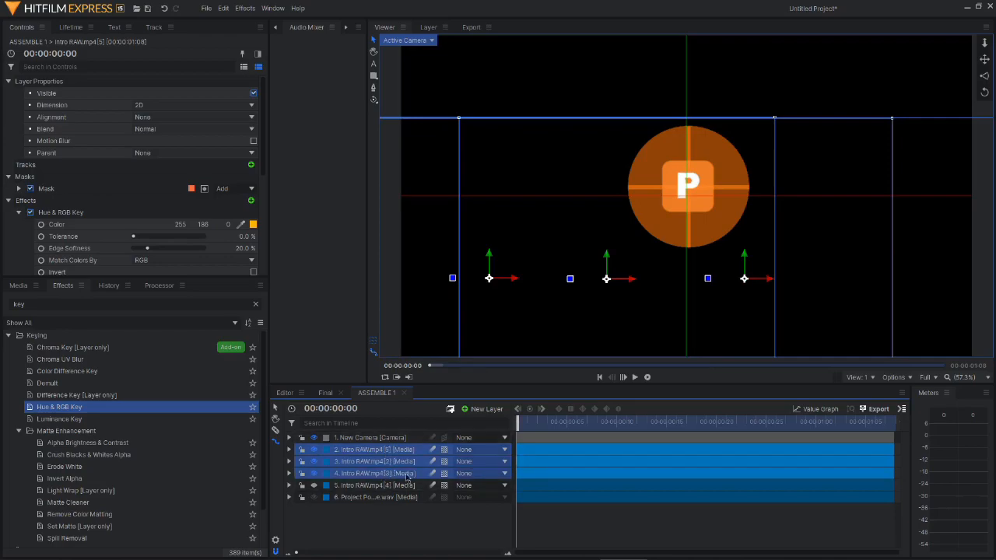
pyautogui.click(444, 473)
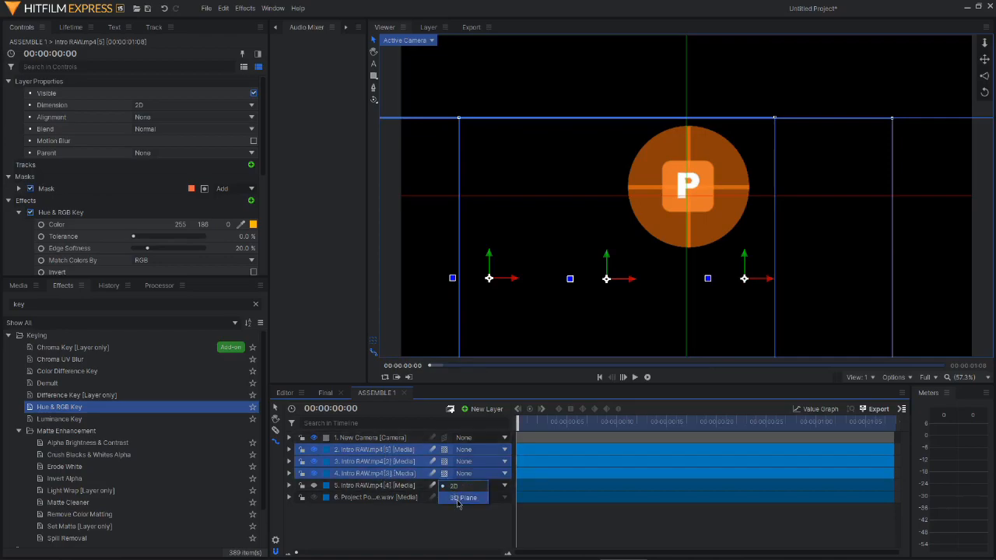
pyautogui.click(457, 503)
pyautogui.click(463, 532)
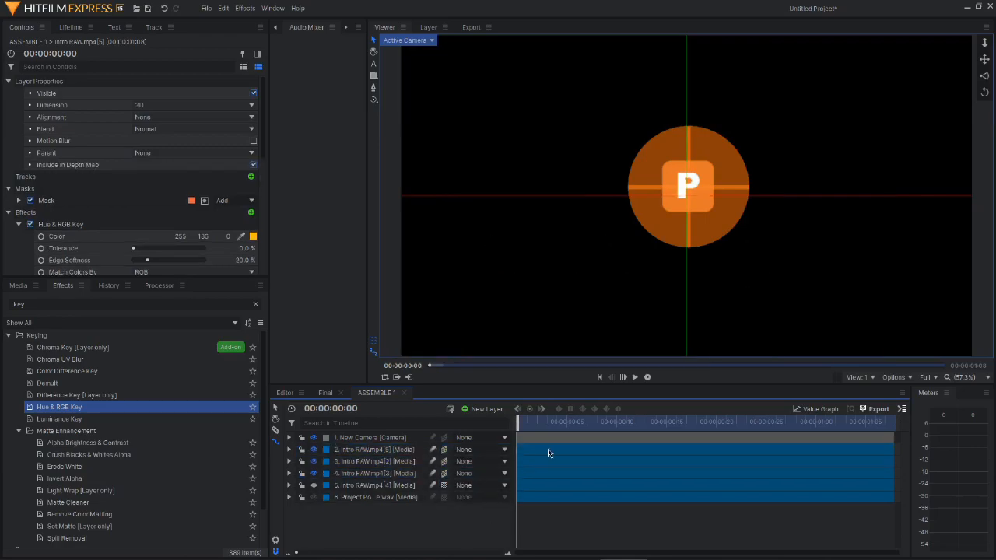
# Bring the P square well forward along its depth axis and the cross slightly forward, in front of the circle.
pyautogui.click(372, 437)
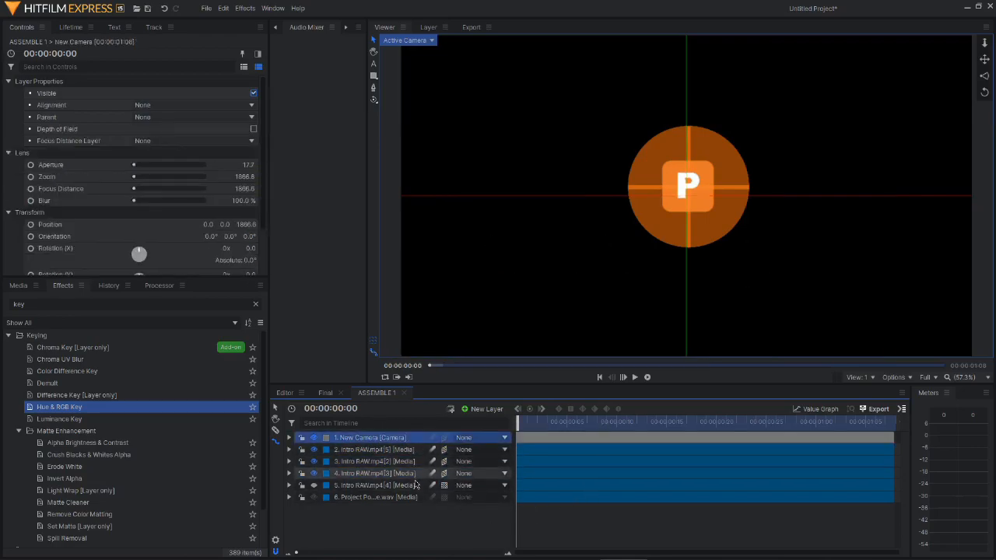
pyautogui.click(376, 450)
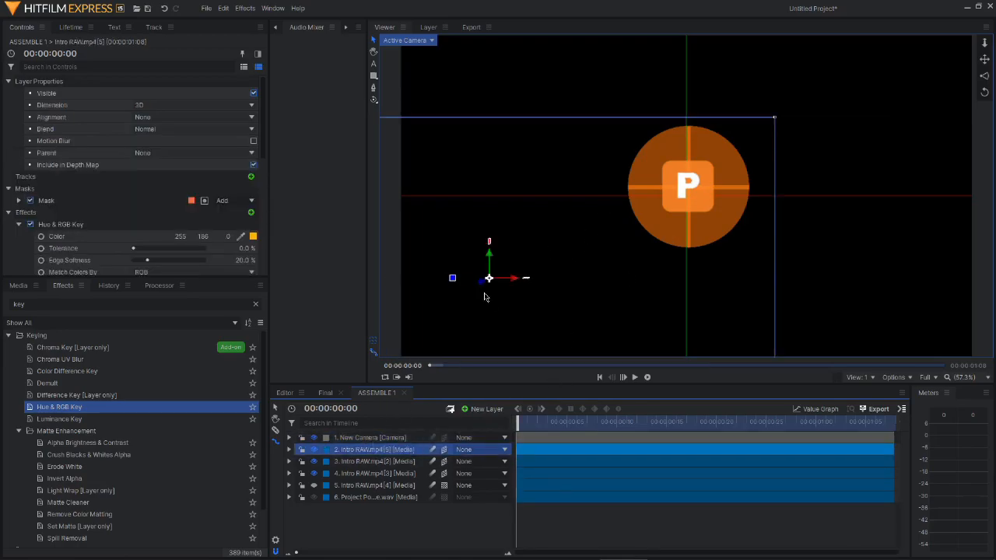
pyautogui.moveTo(480, 287); pyautogui.dragTo(396, 322)
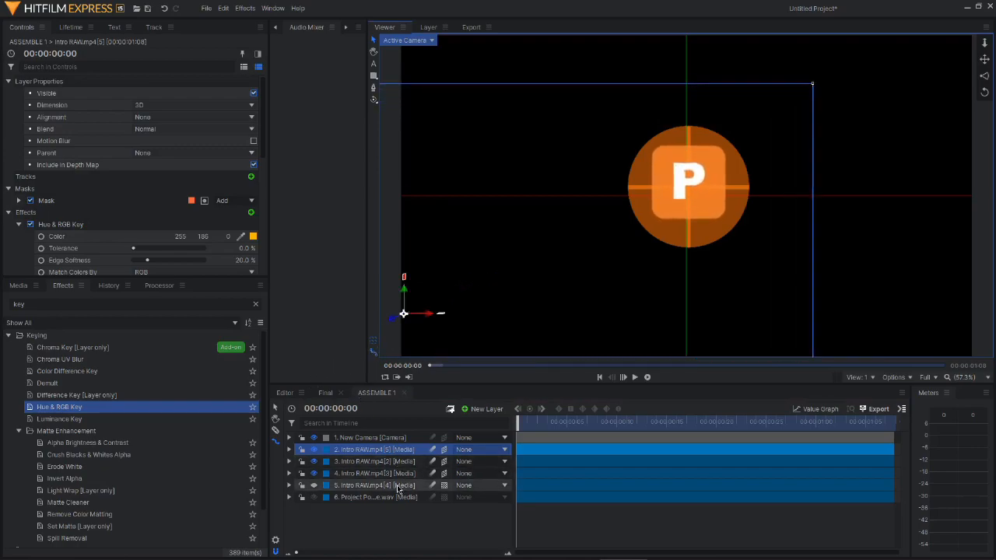
pyautogui.moveTo(394, 319); pyautogui.dragTo(391, 318)
pyautogui.click(370, 461)
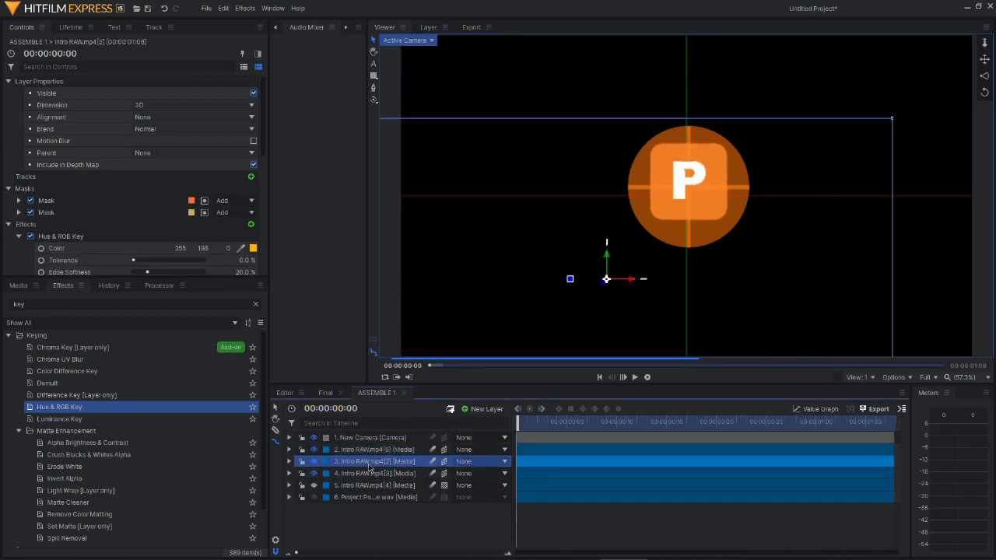
pyautogui.moveTo(601, 290); pyautogui.dragTo(589, 296)
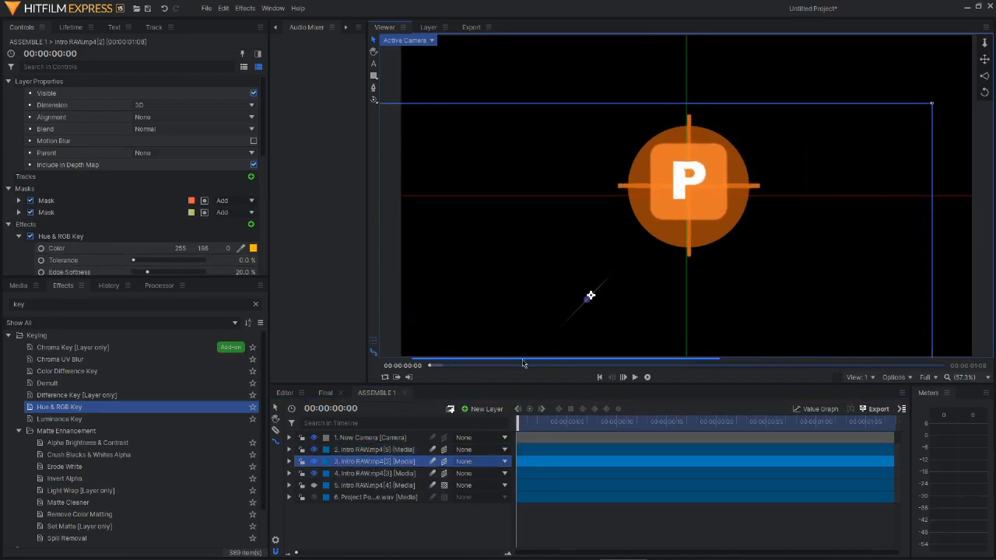
# Enlarge the circle on Intro RAW.mp4[3] to about the width of the cross and recentre it behind the P square.
pyautogui.click(380, 485)
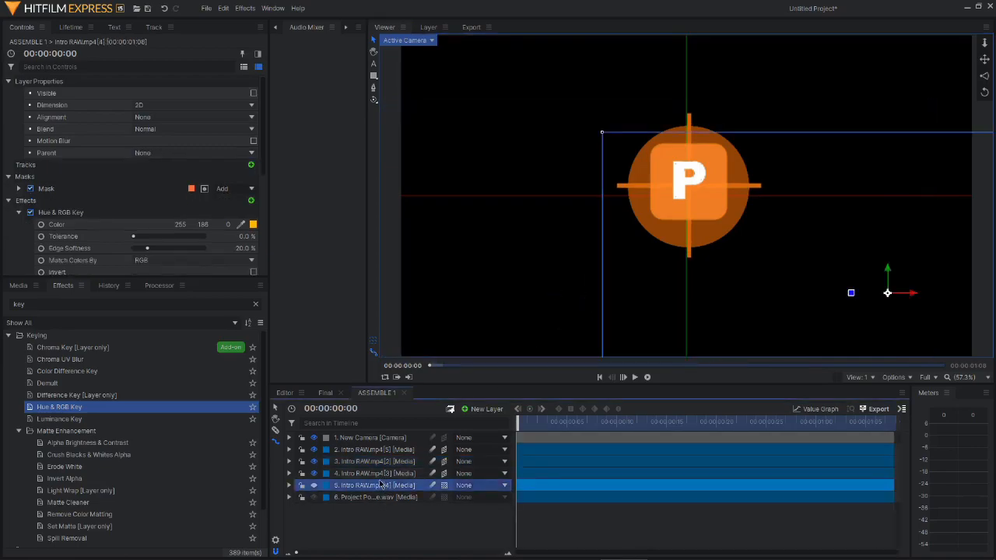
pyautogui.click(374, 474)
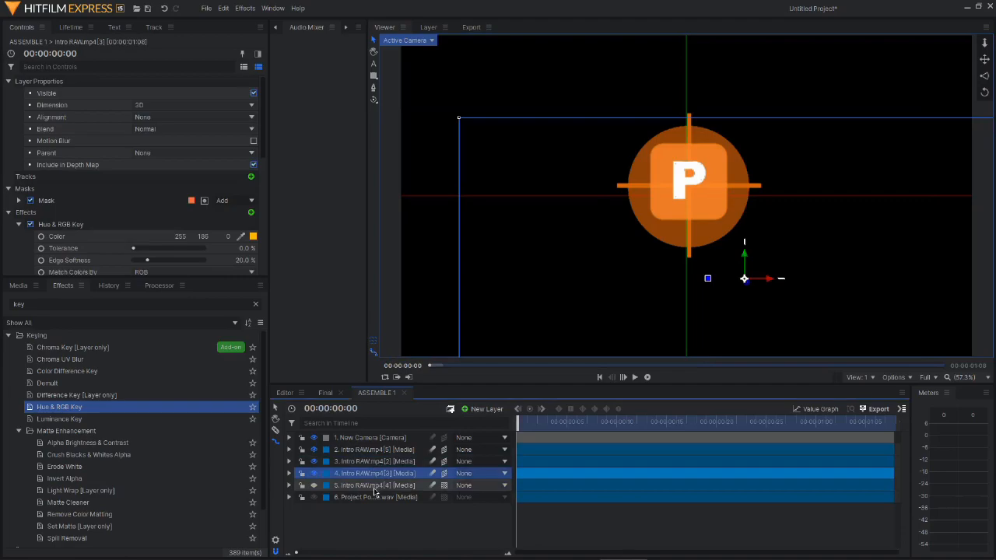
pyautogui.scroll(-1, 682, 208)
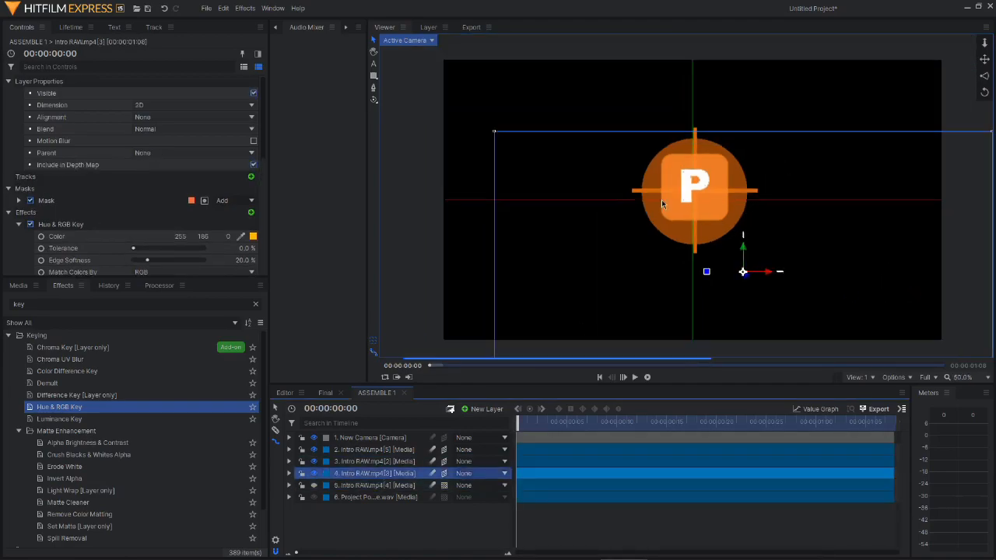
pyautogui.moveTo(494, 135); pyautogui.dragTo(455, 113)
pyautogui.moveTo(743, 272); pyautogui.dragTo(752, 283)
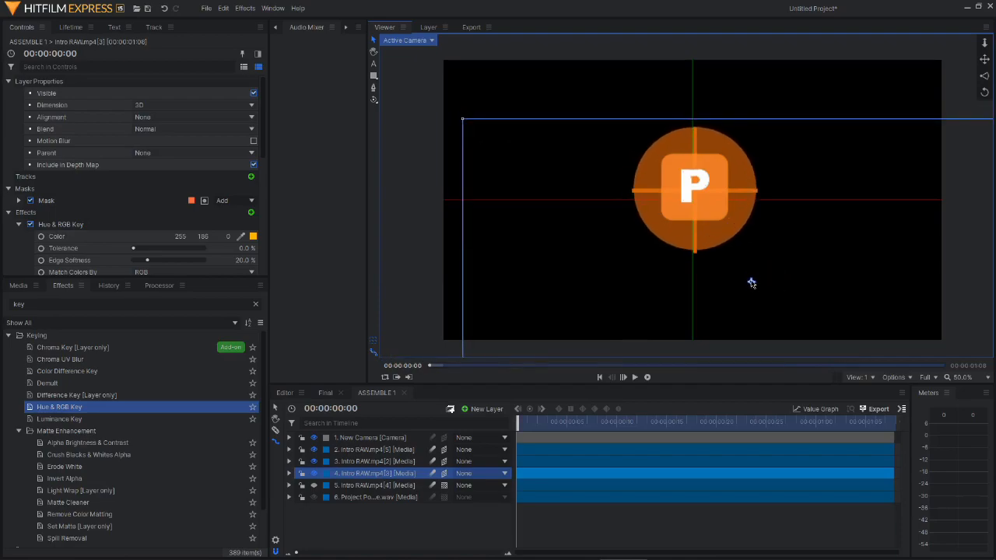
pyautogui.moveTo(461, 121); pyautogui.dragTo(452, 113)
pyautogui.moveTo(750, 282); pyautogui.dragTo(753, 286)
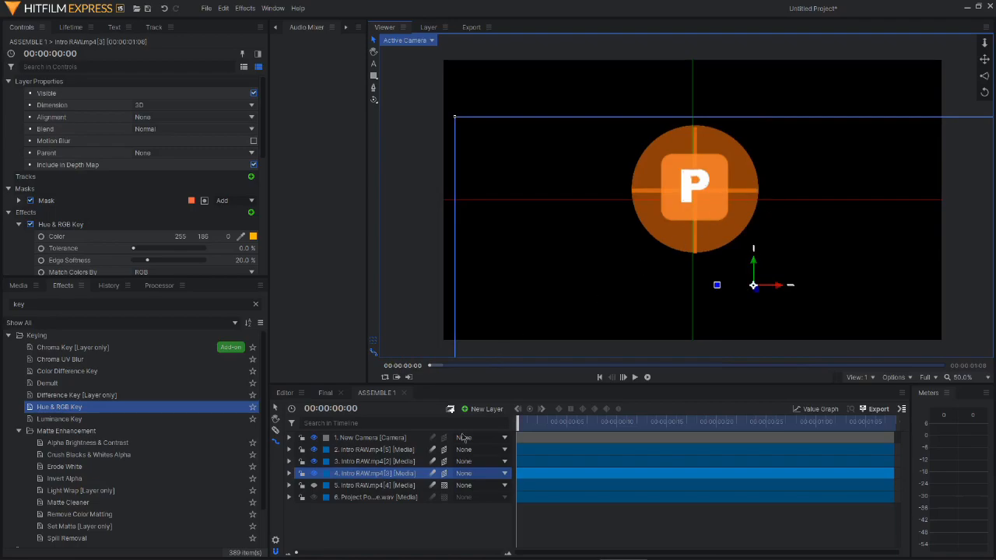
# Enlarge the cross on Intro RAW.mp4[2] until its ends extend slightly beyond the circle's edge.
pyautogui.click(383, 463)
pyautogui.click(383, 454)
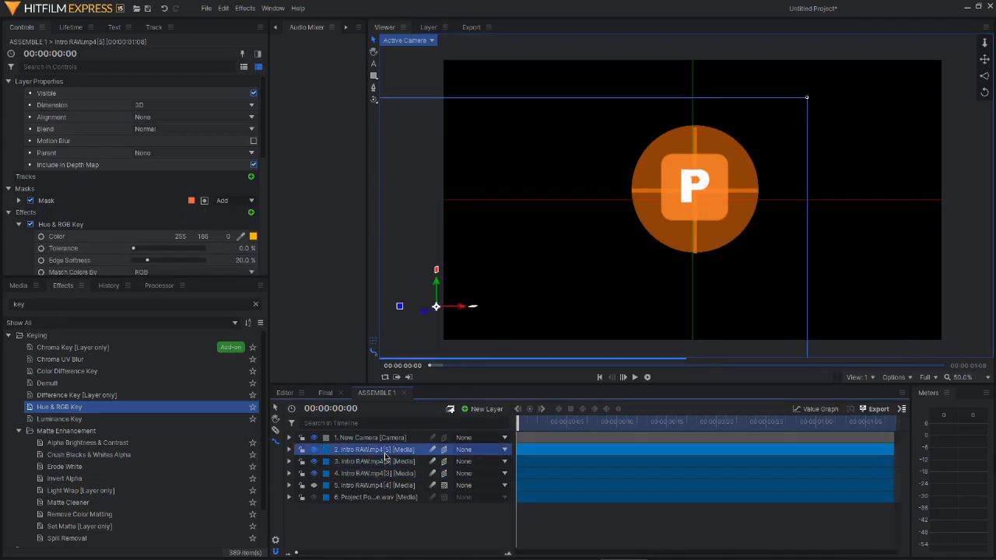
pyautogui.click(387, 462)
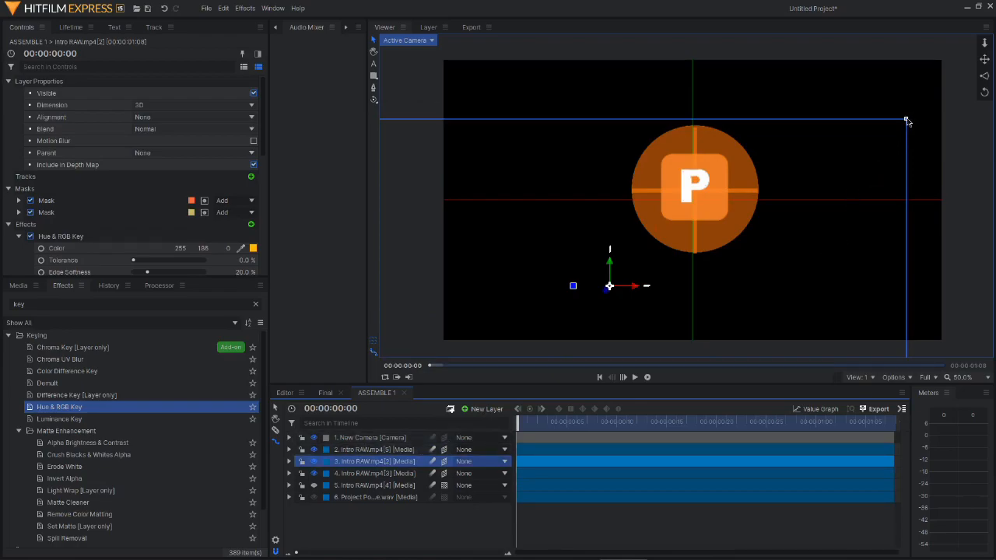
pyautogui.moveTo(906, 120)
pyautogui.mouseDown()
pyautogui.moveTo(931, 101)
pyautogui.moveTo(918, 111)
pyautogui.mouseUp()
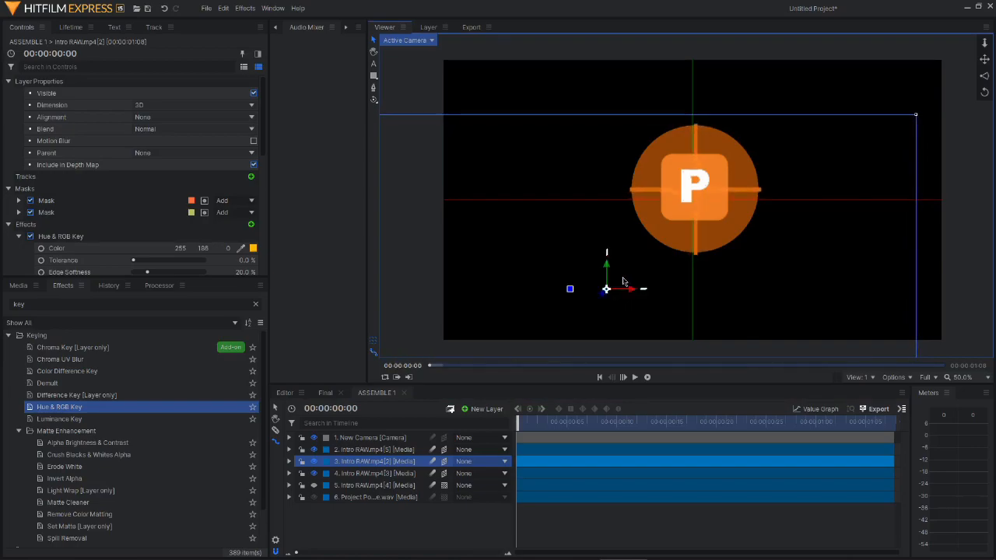
# Set the camera's position to 485, 185, 990.6, rotate it 17° in X and -28° in Y, and keyframe its position at the first frame.
pyautogui.click(377, 438)
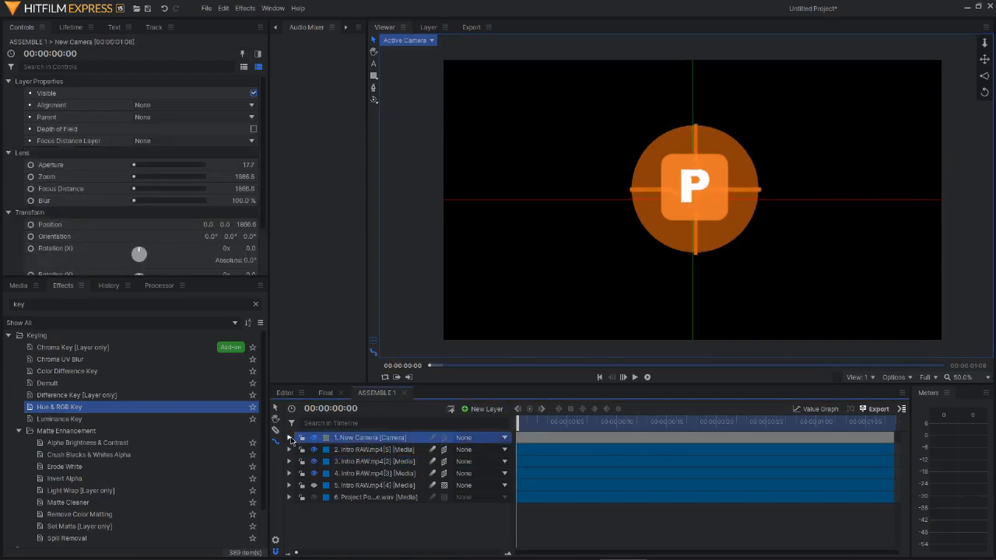
pyautogui.click(289, 438)
pyautogui.click(298, 461)
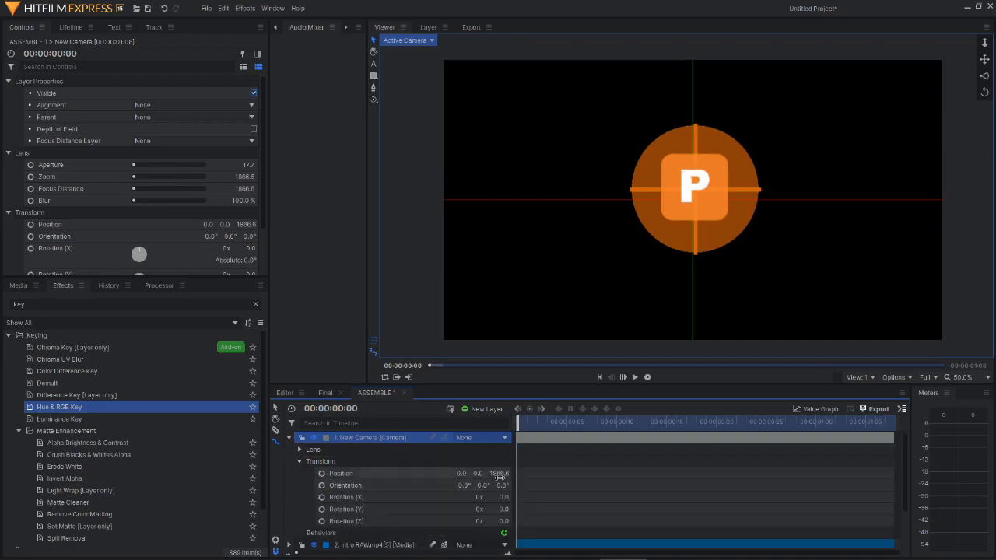
pyautogui.moveTo(499, 473)
pyautogui.mouseDown()
pyautogui.moveTo(443, 472)
pyautogui.moveTo(509, 473)
pyautogui.moveTo(435, 472)
pyautogui.moveTo(517, 473)
pyautogui.moveTo(502, 473)
pyautogui.mouseUp()
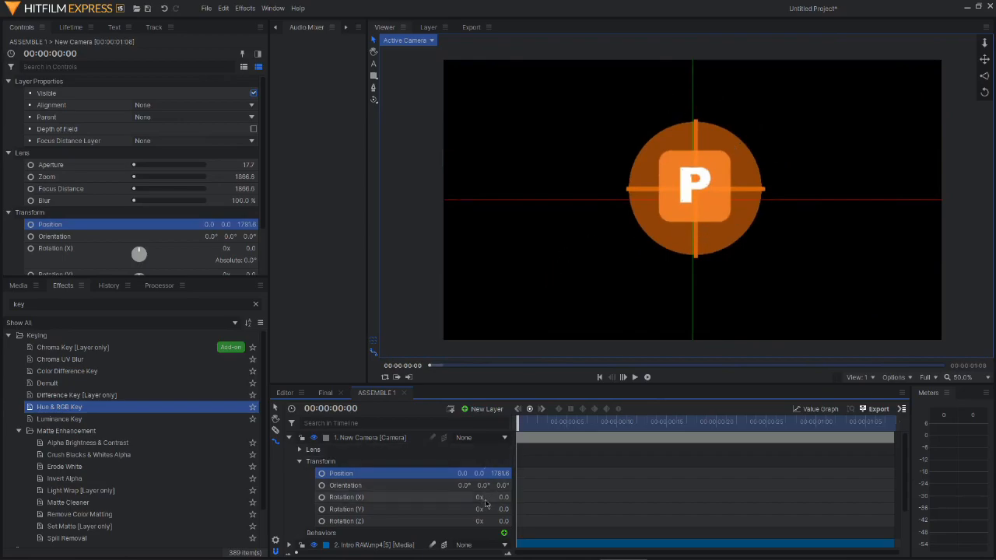
pyautogui.moveTo(507, 498); pyautogui.dragTo(483, 508)
pyautogui.moveTo(501, 473)
pyautogui.mouseDown()
pyautogui.moveTo(517, 473)
pyautogui.moveTo(431, 471)
pyautogui.moveTo(529, 473)
pyautogui.moveTo(498, 473)
pyautogui.mouseUp()
pyautogui.press('space')
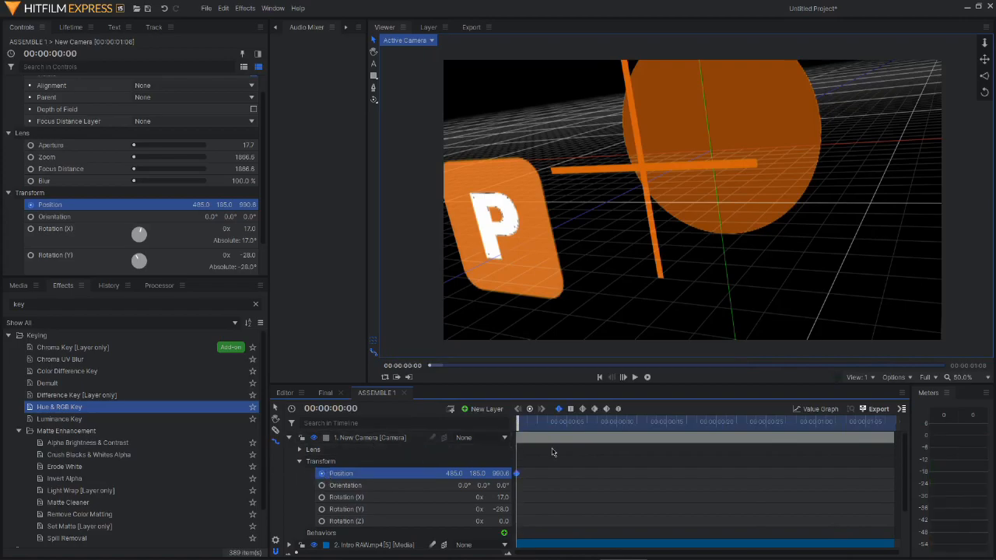
# Add a second camera position keyframe near the end of the timeline by changing its depth, and return to the first frame.
pyautogui.moveTo(520, 427); pyautogui.dragTo(885, 426)
pyautogui.moveTo(500, 473)
pyautogui.mouseDown()
pyautogui.moveTo(615, 473)
pyautogui.moveTo(499, 475)
pyautogui.mouseUp()
pyautogui.moveTo(884, 421); pyautogui.dragTo(454, 495)
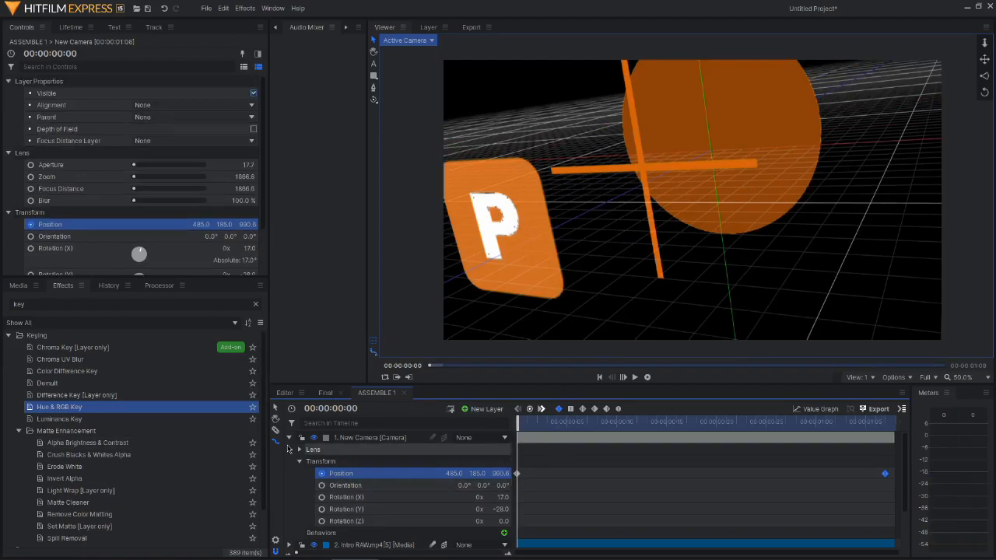
pyautogui.click(289, 437)
# Copy ASSEMBLE 1's camera and four Intro RAW.mp4 layers, and convert Final's second audio clip into a composite shot named ASSEMBLE 2.
pyautogui.click(366, 437)
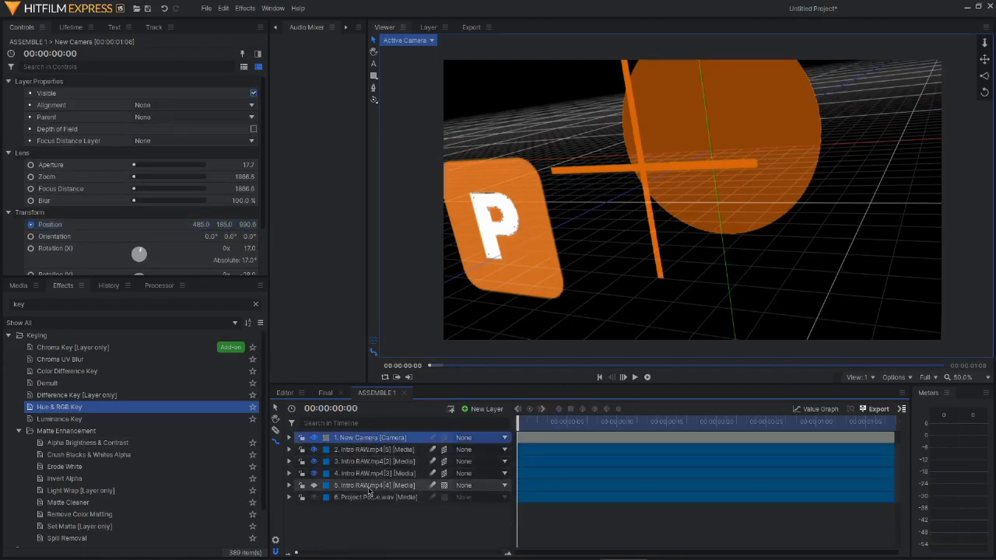
pyautogui.keyDown('shift'); pyautogui.click(371, 485); pyautogui.keyUp('shift')
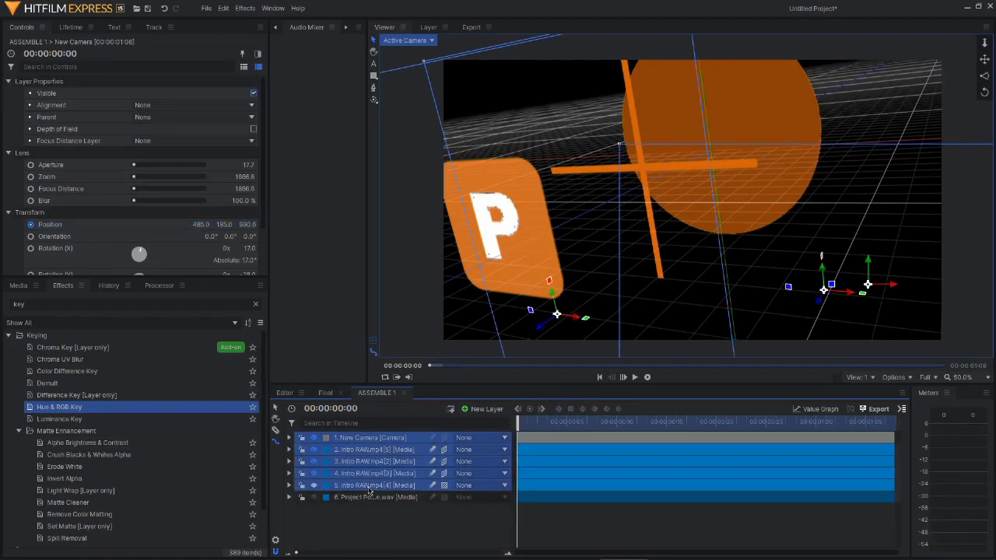
pyautogui.click(322, 393)
pyautogui.click(546, 452)
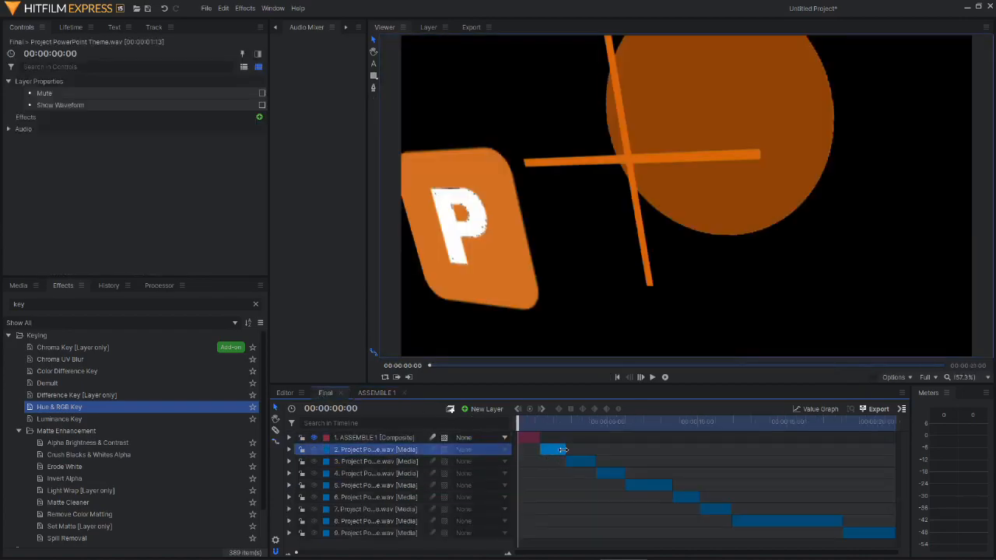
pyautogui.hotkey('ctrl', 'shift', 'c')
pyautogui.write('AS')
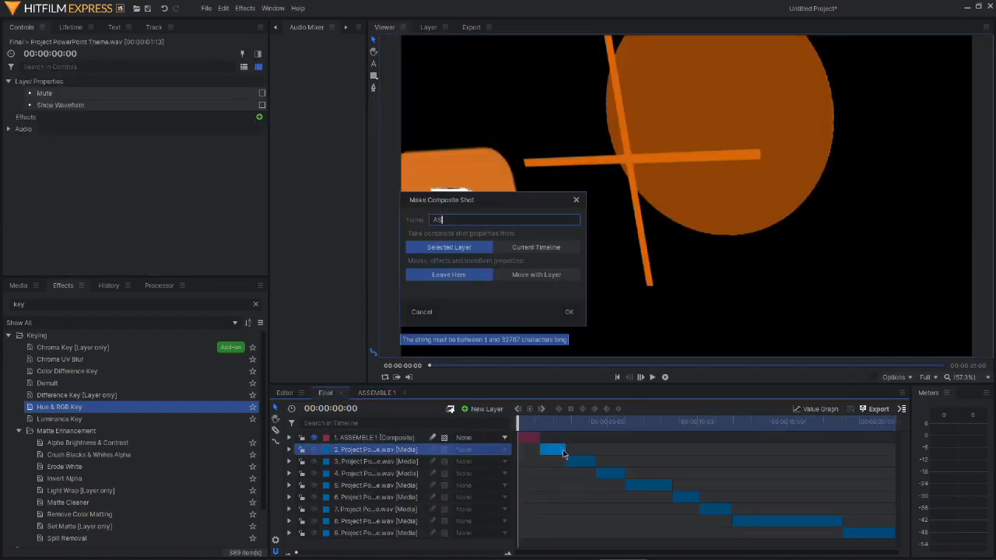
pyautogui.write('SEMBLE 2')
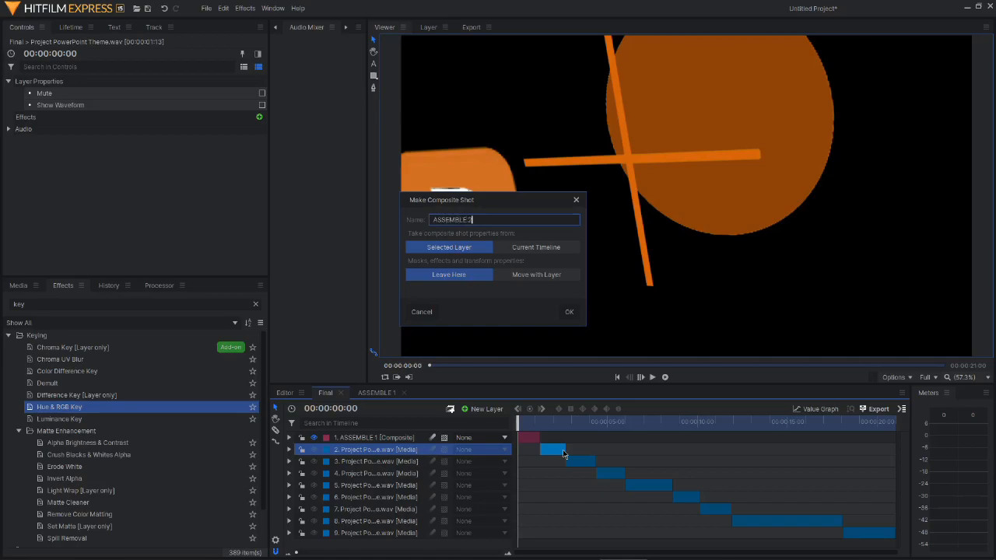
pyautogui.press('Return')
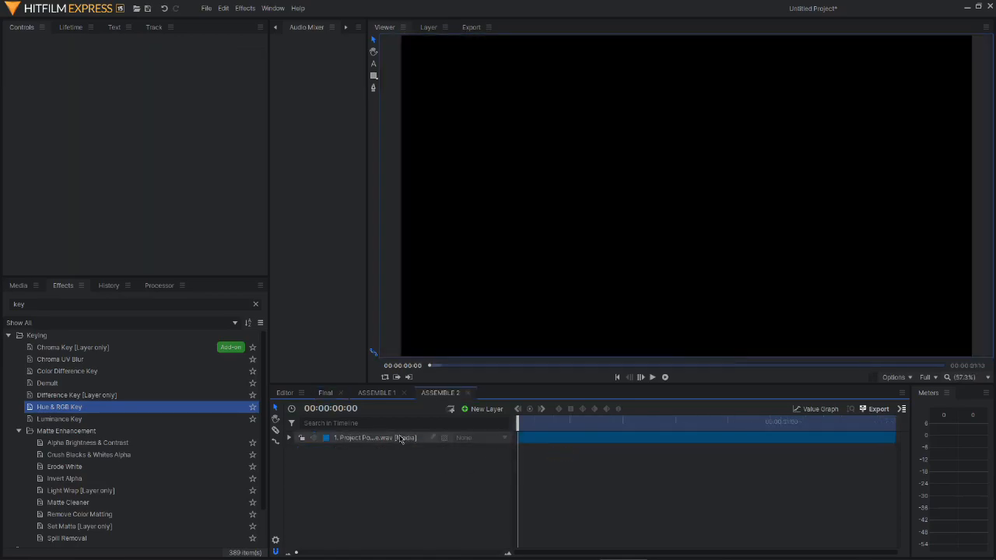
# Paste the copied camera and footage layers into ASSEMBLE 2 and extend them to the end of the timeline.
pyautogui.click(395, 445)
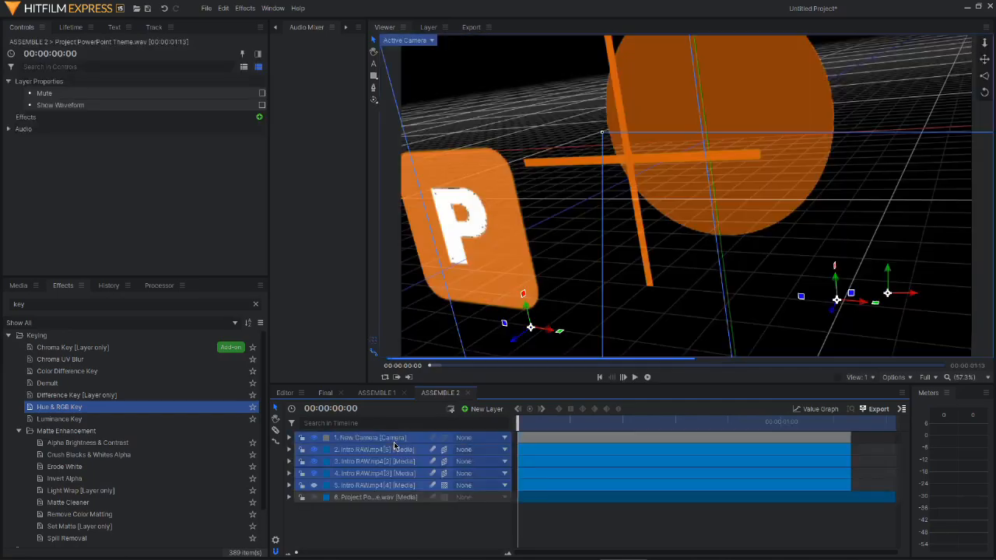
pyautogui.moveTo(864, 434); pyautogui.dragTo(893, 487)
pyautogui.click(830, 523)
# Remove the pasted camera's position keyframes in ASSEMBLE 2.
pyautogui.click(340, 441)
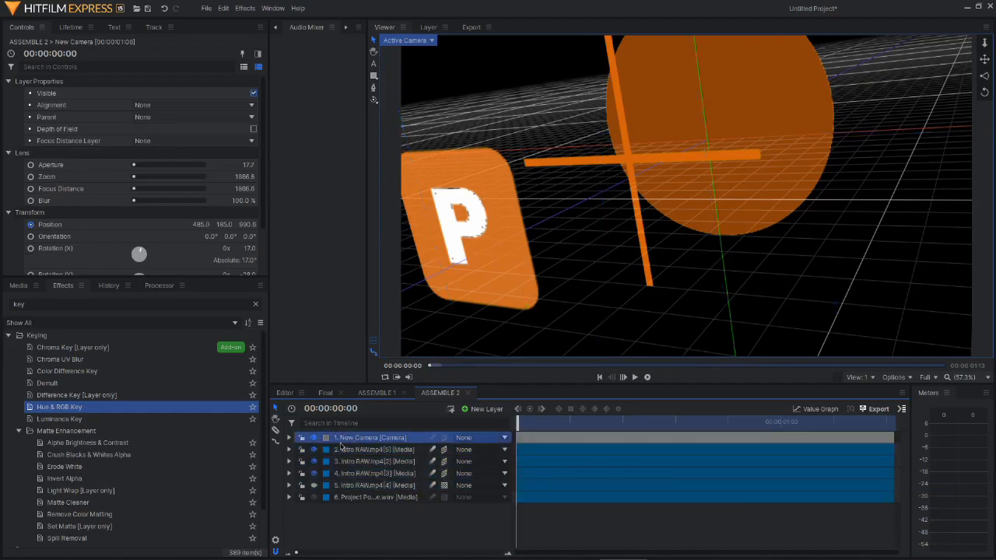
pyautogui.click(289, 437)
pyautogui.click(299, 461)
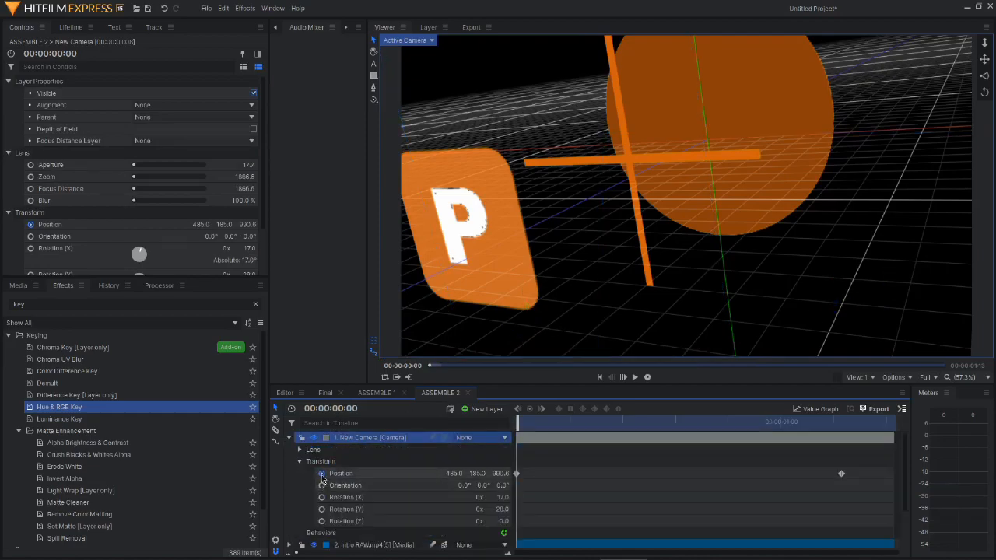
pyautogui.click(321, 474)
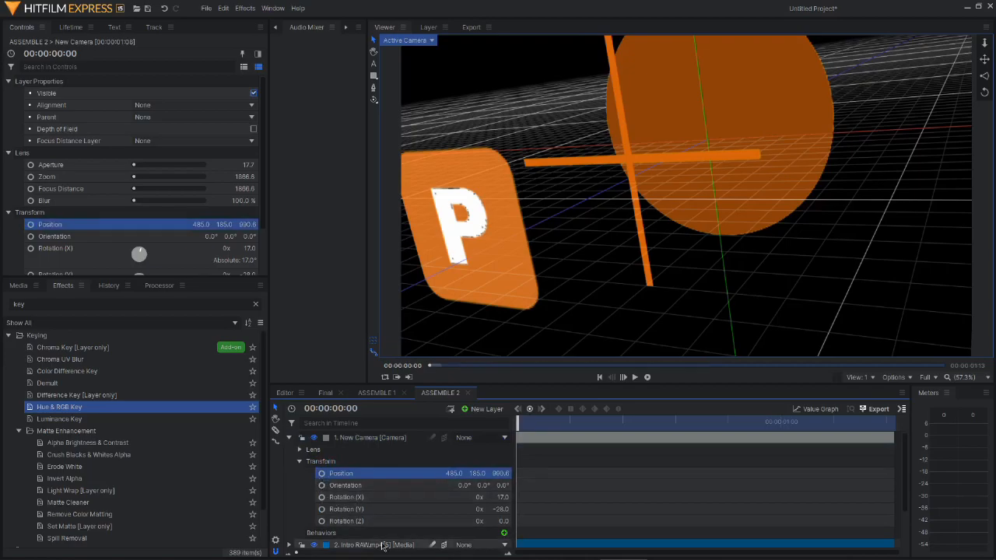
pyautogui.click(288, 437)
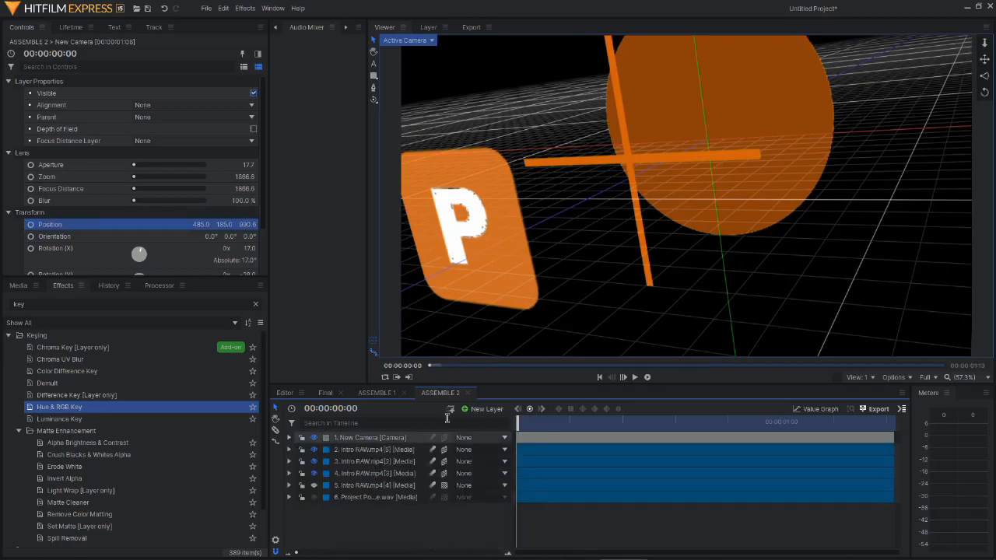
# Set the camera's position to -510, -36, 496.6, rotate it -4° in X and 125° in Y, and keyframe position and Y rotation.
pyautogui.click(372, 439)
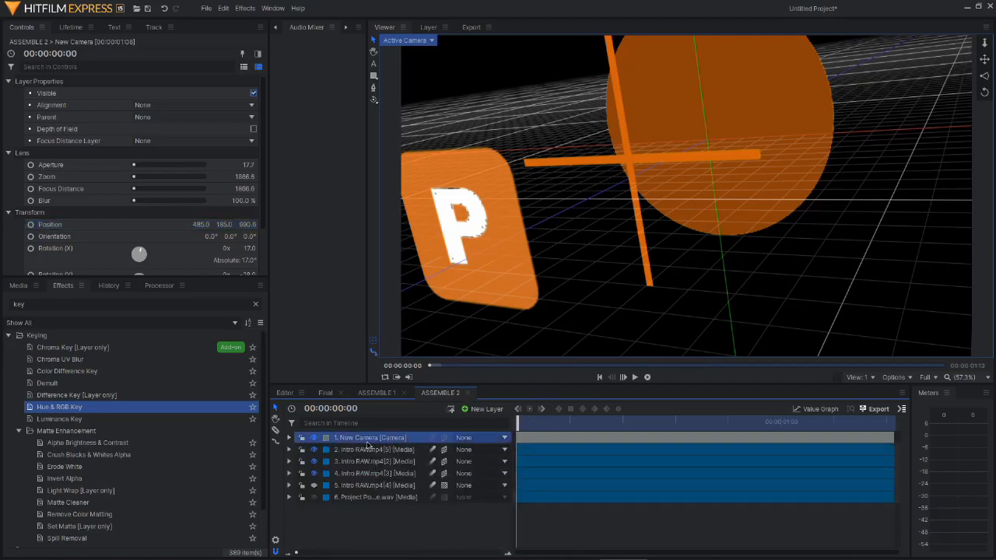
pyautogui.click(289, 438)
pyautogui.moveTo(502, 496); pyautogui.dragTo(523, 509)
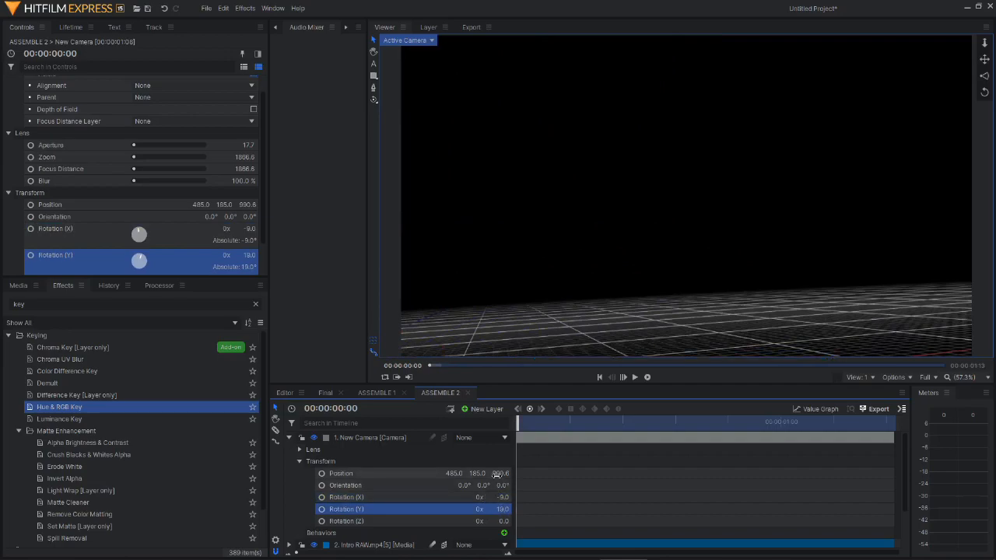
pyautogui.moveTo(478, 473); pyautogui.dragTo(439, 473)
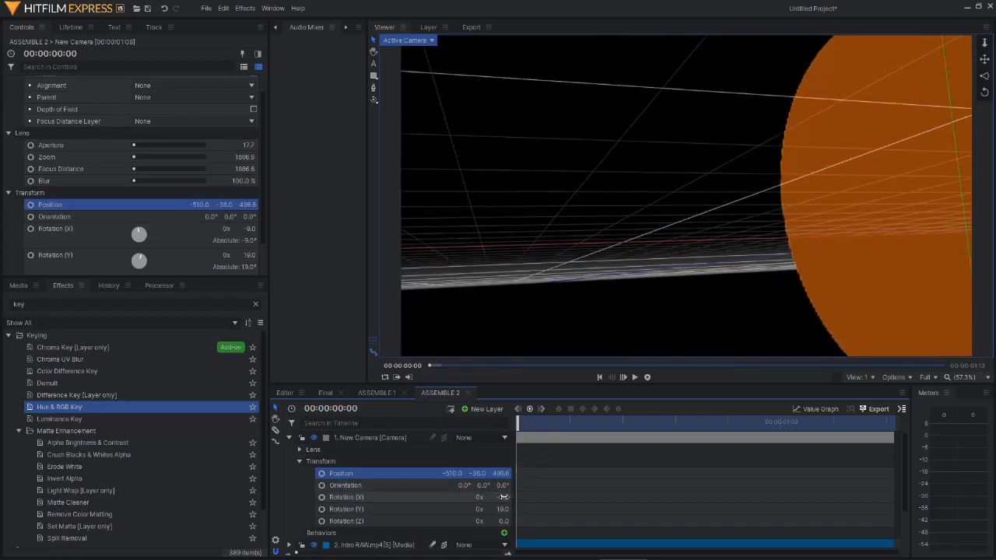
pyautogui.moveTo(503, 497); pyautogui.dragTo(455, 507)
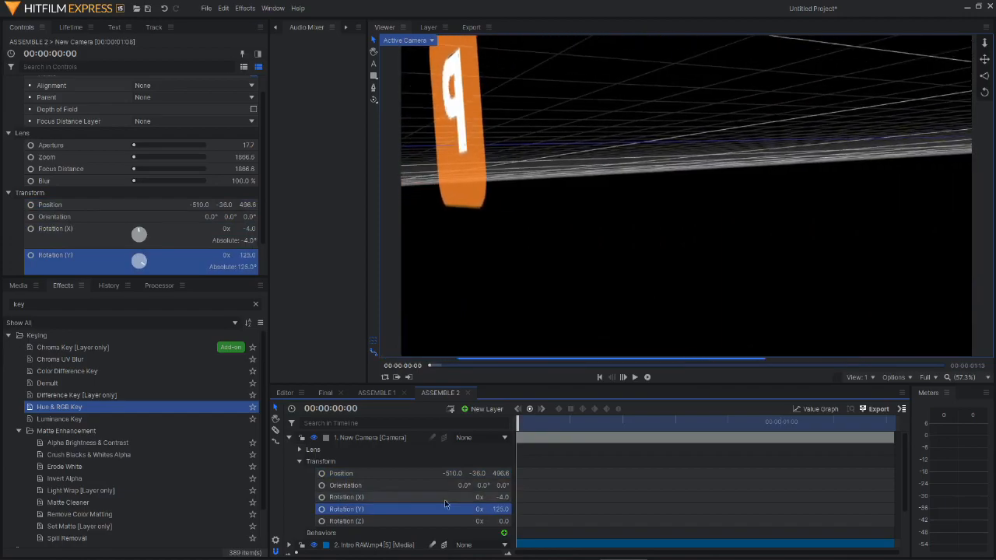
pyautogui.click(321, 509)
pyautogui.click(321, 473)
# At 00:00:01:12, keyframe the camera's depth at 880.6 and its Y rotation at 43°, and review the move.
pyautogui.press('Right')
pyautogui.press('Right')
pyautogui.press('Right')
pyautogui.moveTo(649, 435); pyautogui.dragTo(990, 434)
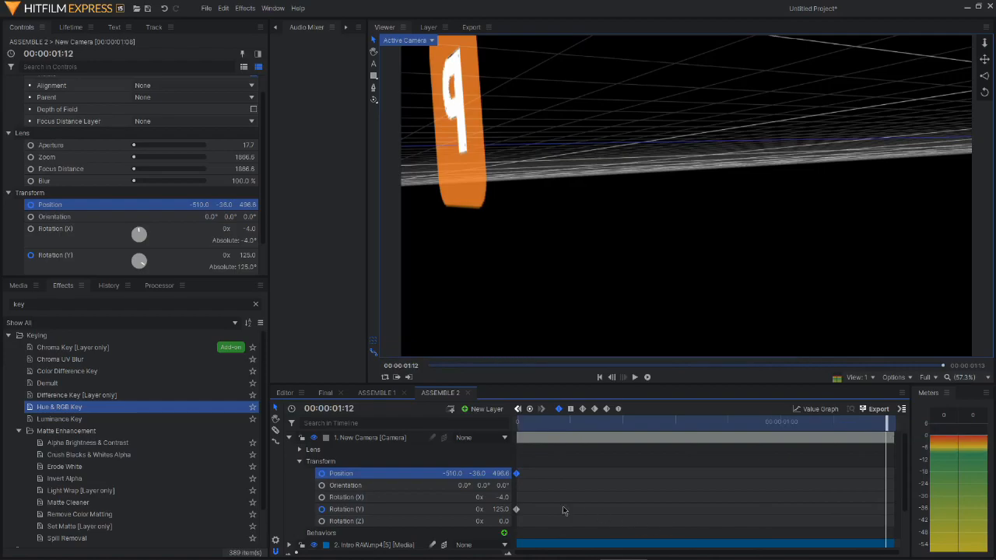
pyautogui.moveTo(501, 484); pyautogui.dragTo(465, 508)
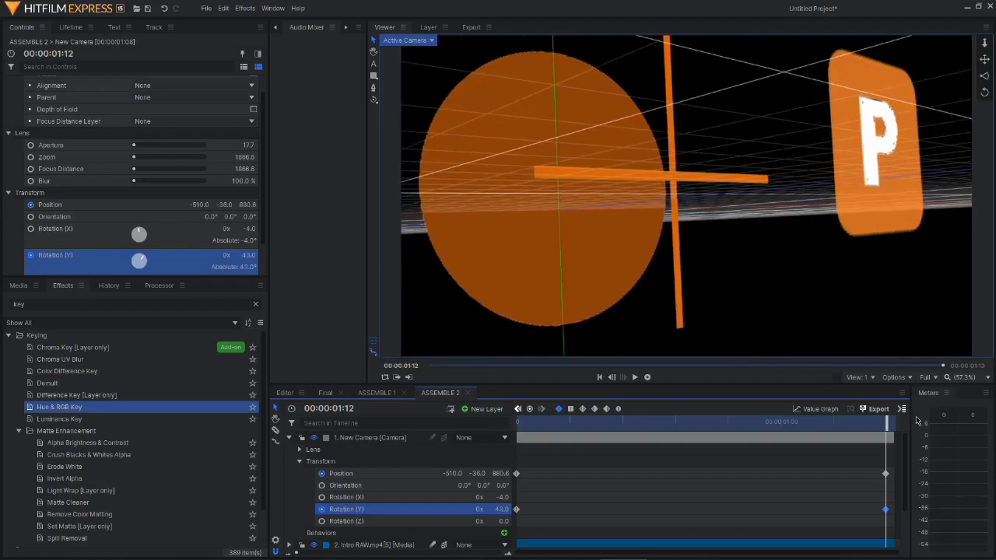
pyautogui.moveTo(882, 426); pyautogui.dragTo(570, 463)
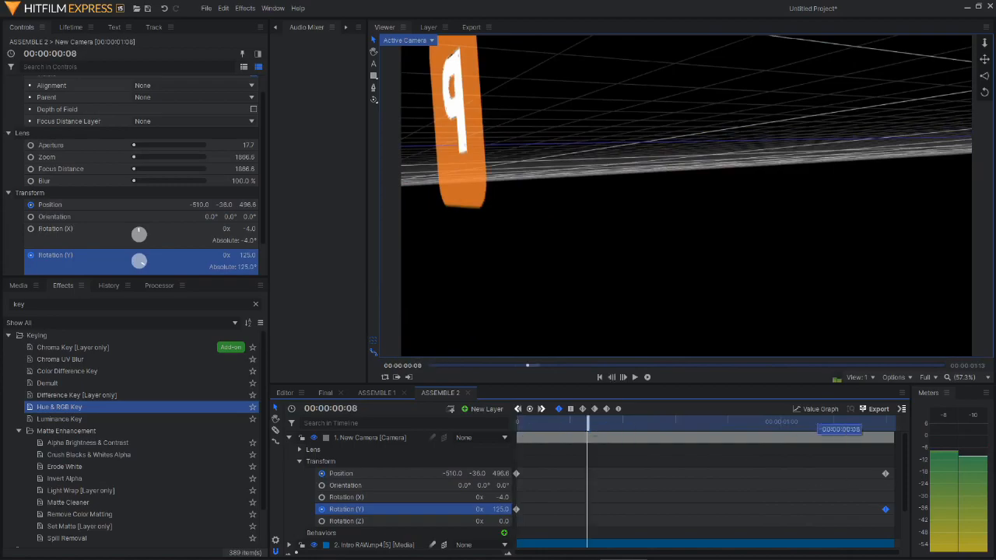
pyautogui.press('End')
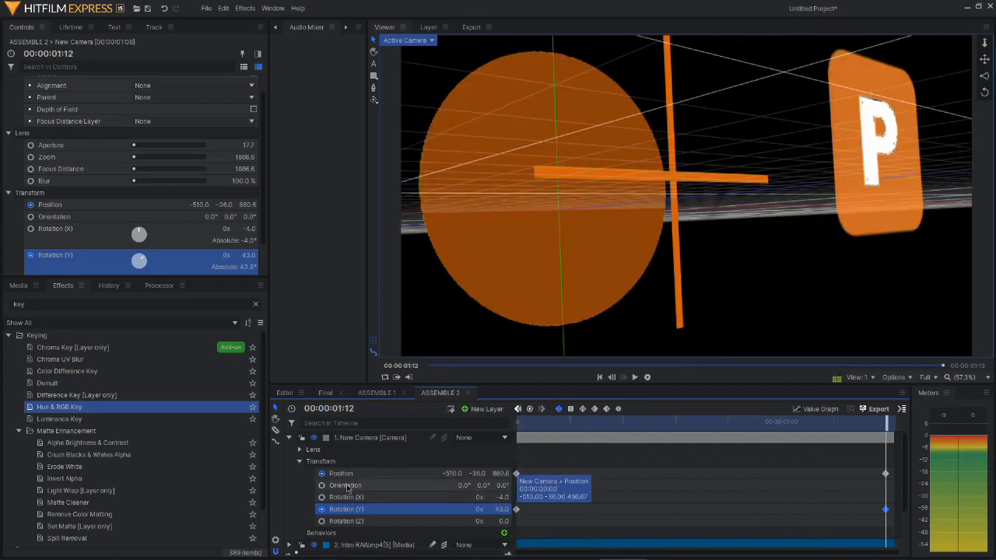
pyautogui.click(289, 437)
# Convert the fourth audio clip in Final into a composite shot named LOADING.
pyautogui.click(423, 514)
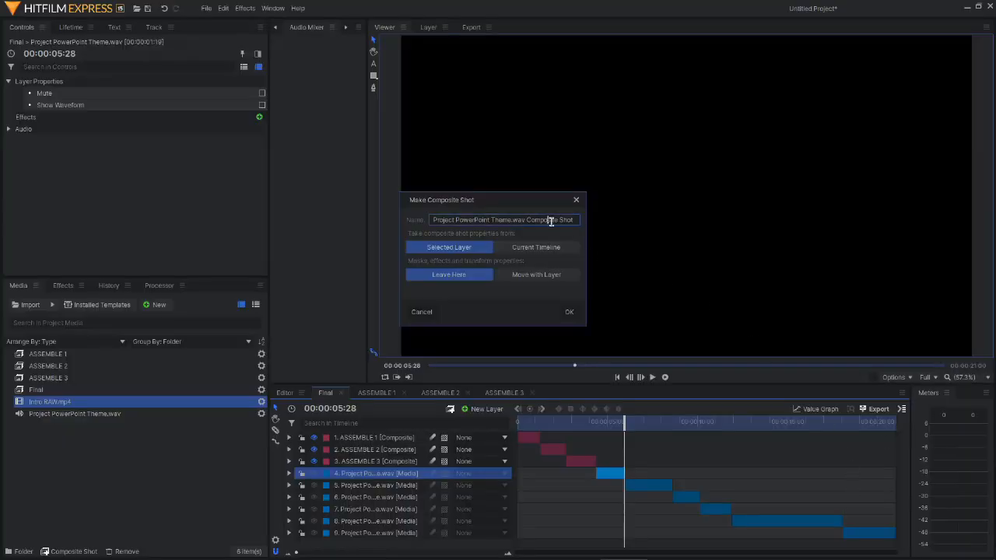
pyautogui.tripleClick(551, 221)
pyautogui.press('BackSpace')
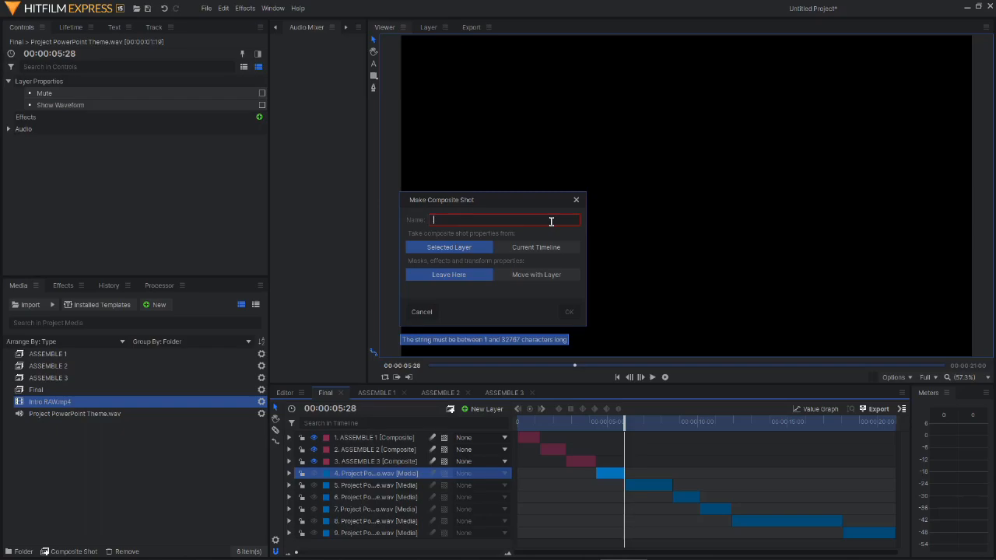
pyautogui.write('LOGO')
pyautogui.press('Return')
# Add Intro RAW.mp4 beneath the audio in LOADING, and split off and delete the footage before the logo starts loading.
pyautogui.moveTo(26, 399); pyautogui.dragTo(325, 452)
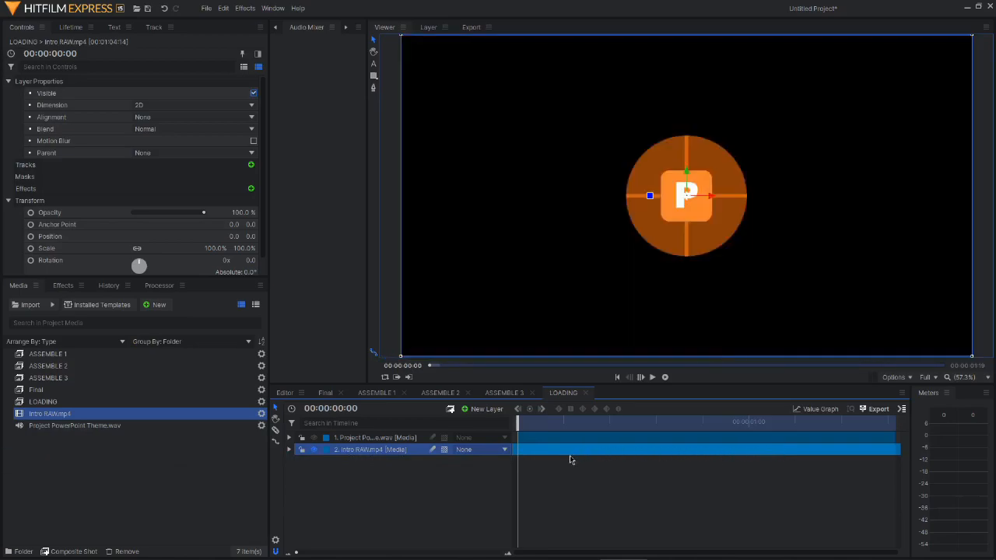
pyautogui.hotkey('ctrl', 'd')
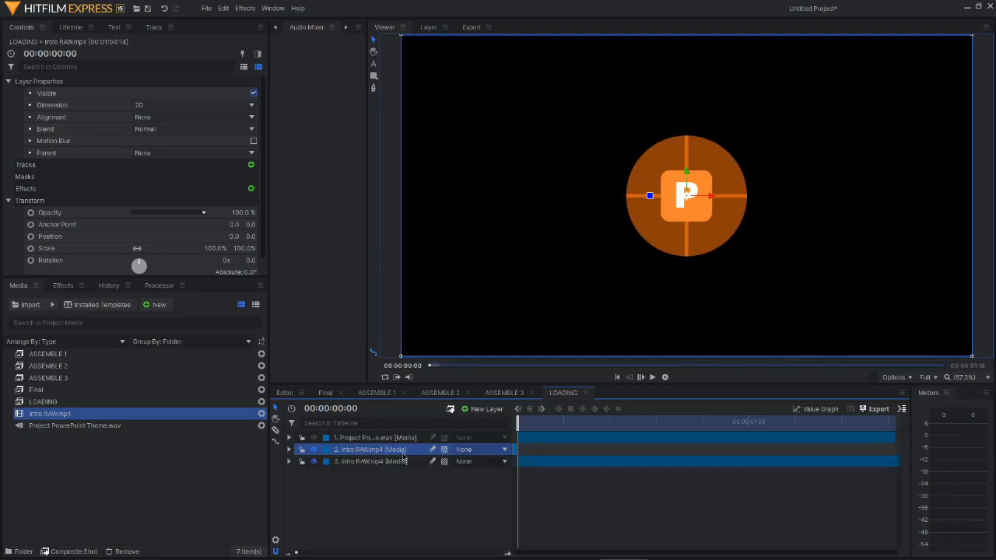
pyautogui.press('Delete')
pyautogui.press('space')
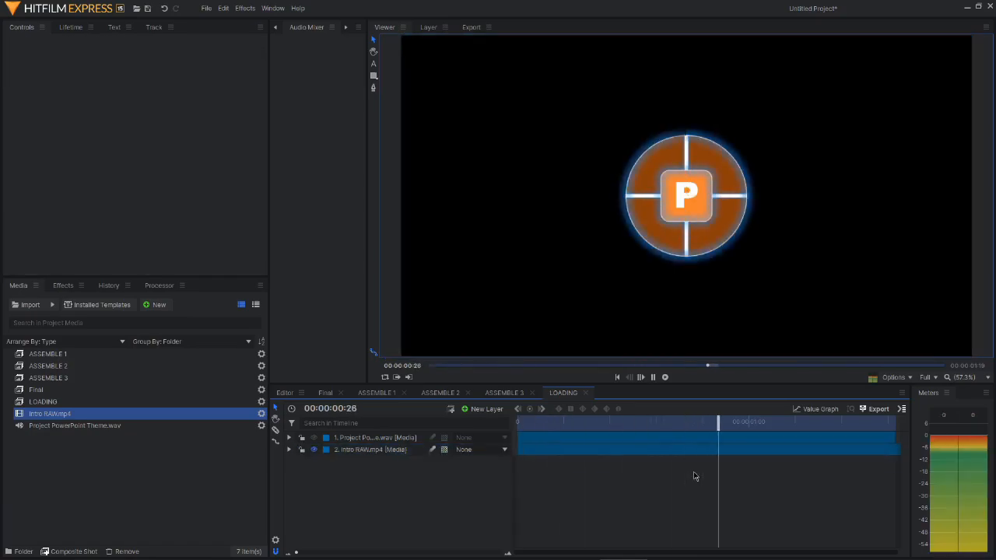
# Cut the Intro RAW.mp4 clip at 00:00:01:18, delete the remainder, and extend the clip to the end of the LOADING timeline.
pyautogui.click(895, 449)
pyautogui.hotkey('ctrl', 'shift', 'd')
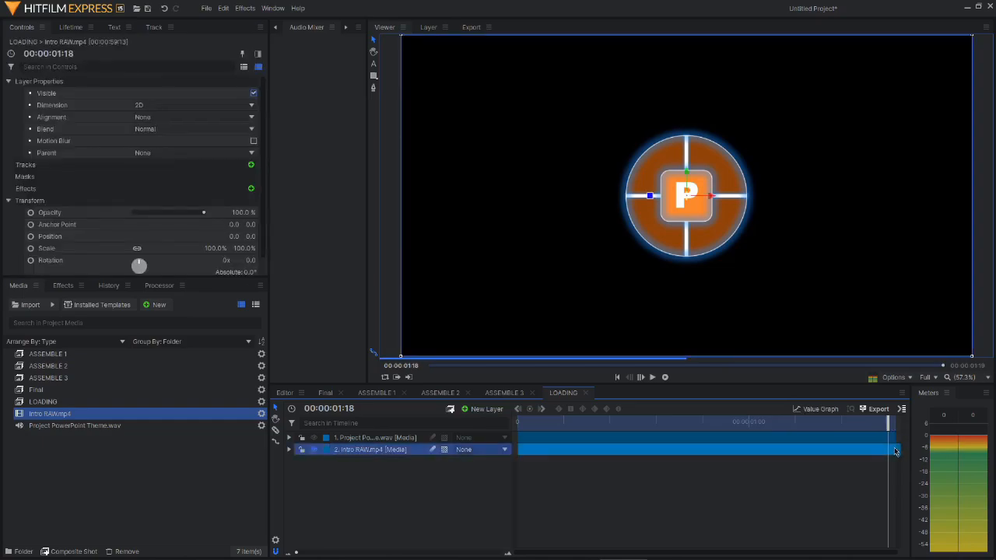
pyautogui.click(895, 465)
pyautogui.press('Delete')
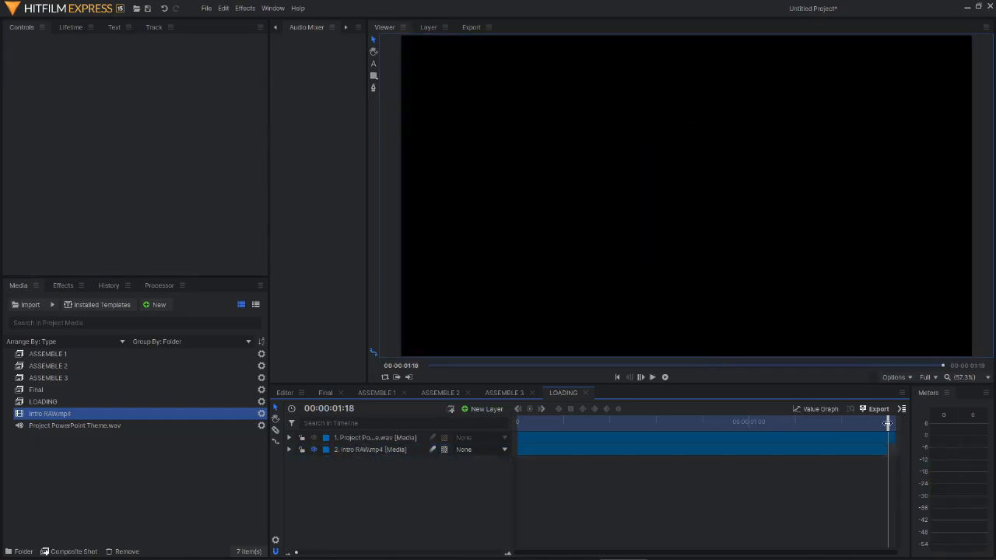
pyautogui.moveTo(891, 450); pyautogui.dragTo(901, 451)
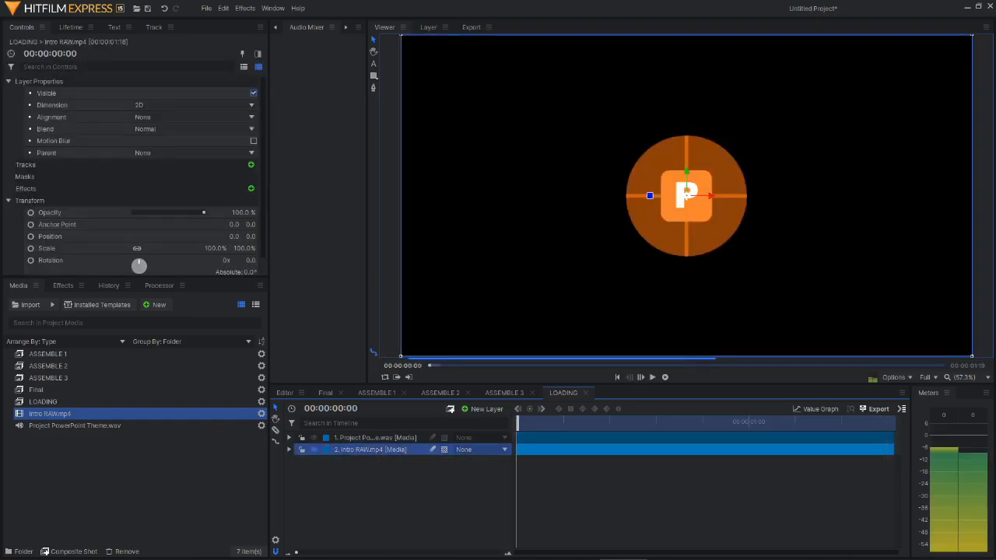
# Check the Editor timeline and the camera animation in ASSEMBLE 3, and return to LOADING.
pyautogui.click(283, 393)
pyautogui.moveTo(395, 429); pyautogui.dragTo(411, 429)
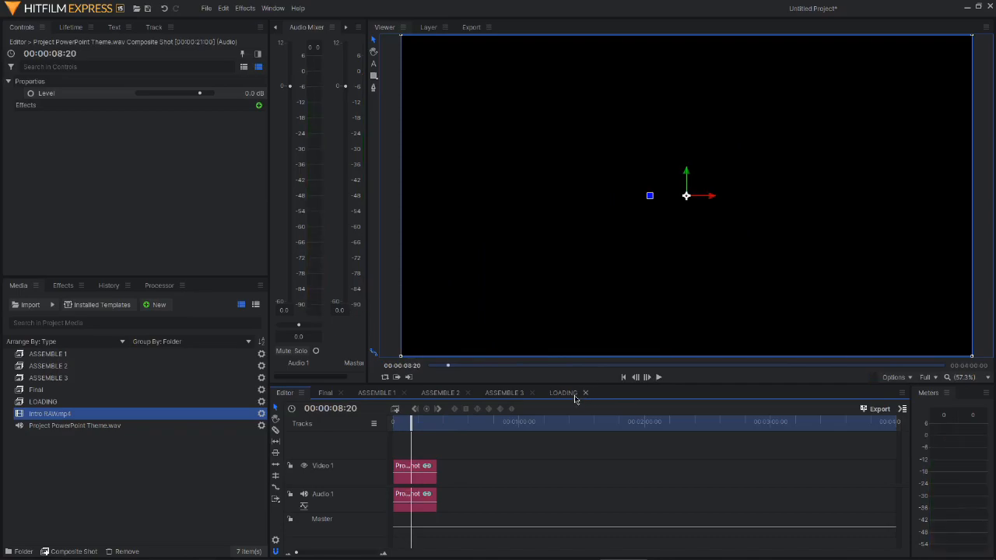
pyautogui.click(503, 393)
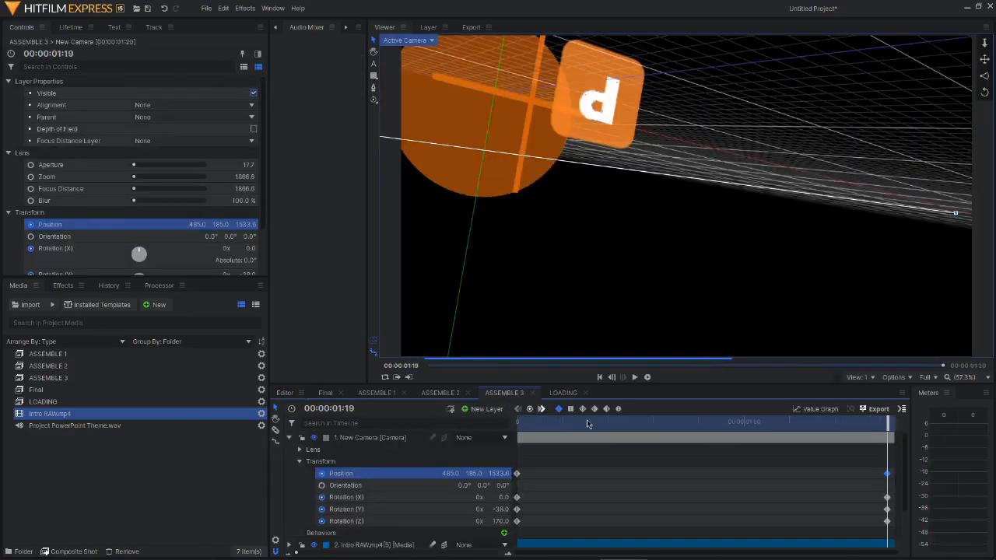
pyautogui.click(554, 395)
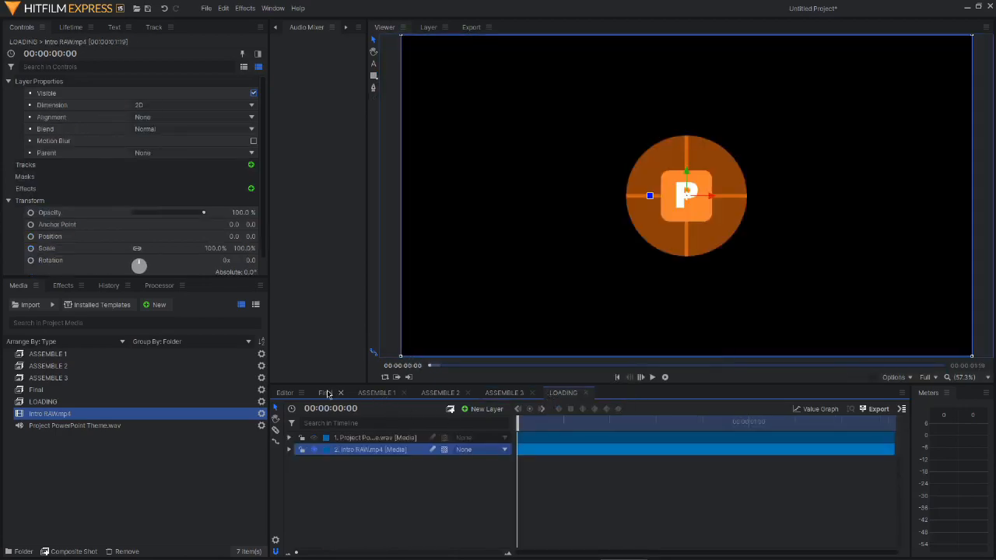
# Convert the fifth audio clip in Final into a composite shot named EXPLOSION.
pyautogui.click(328, 394)
pyautogui.click(650, 485)
pyautogui.moveTo(625, 420); pyautogui.dragTo(629, 427)
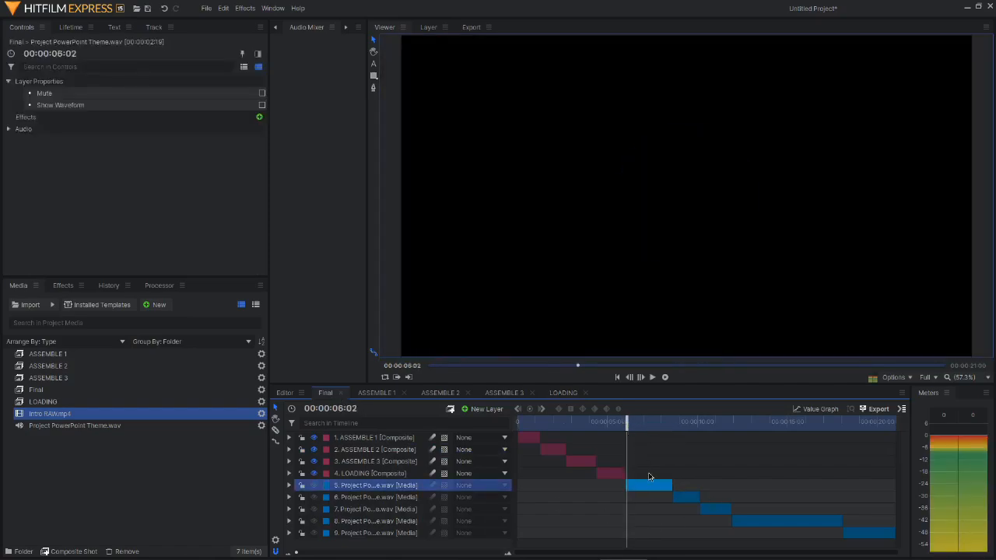
pyautogui.hotkey('ctrl', 'shift', 'c')
pyautogui.write('EXPLOSION')
pyautogui.press('Return')
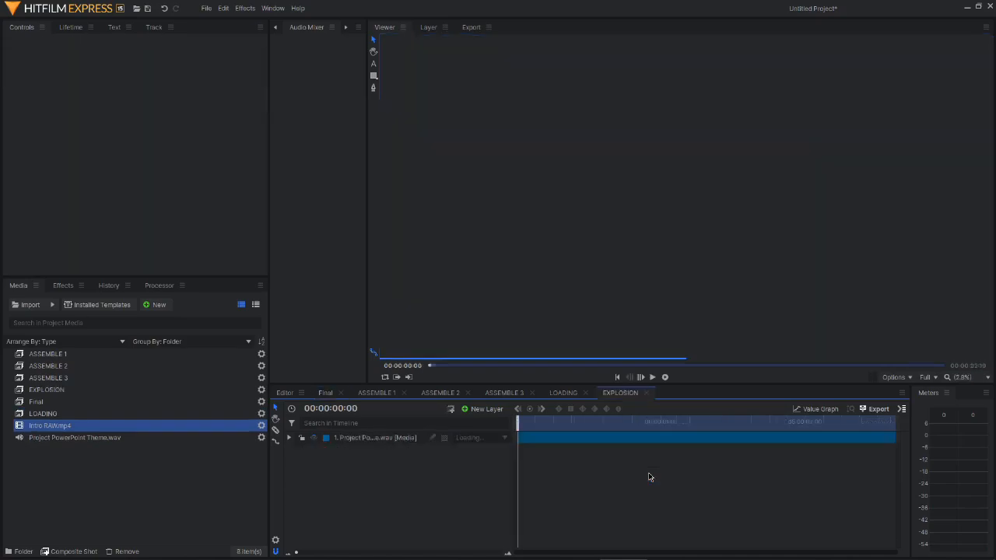
# Add Intro RAW.mp4 beneath the audio in EXPLOSION, and split off and delete the footage before the explosion starts.
pyautogui.moveTo(63, 427); pyautogui.dragTo(746, 450)
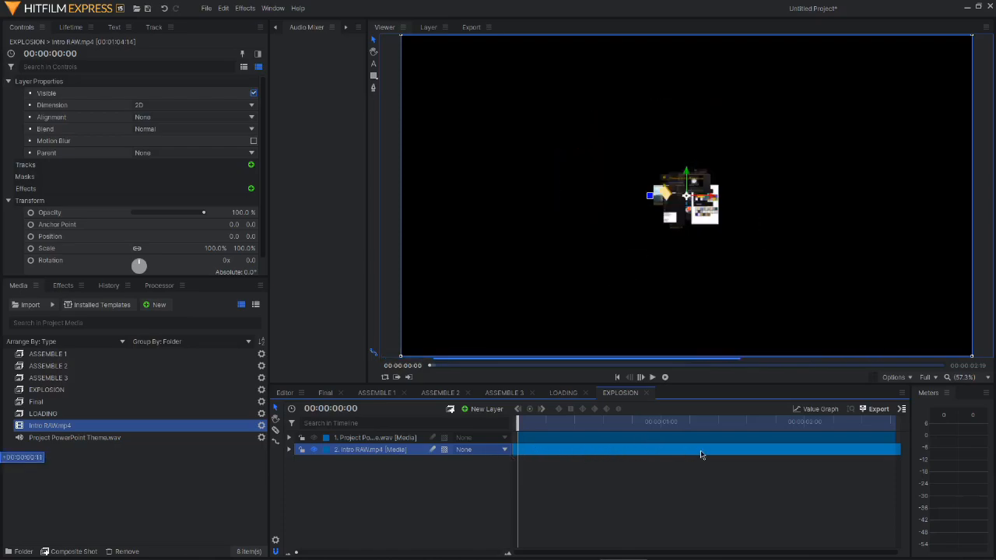
pyautogui.hotkey('ctrl', 'd')
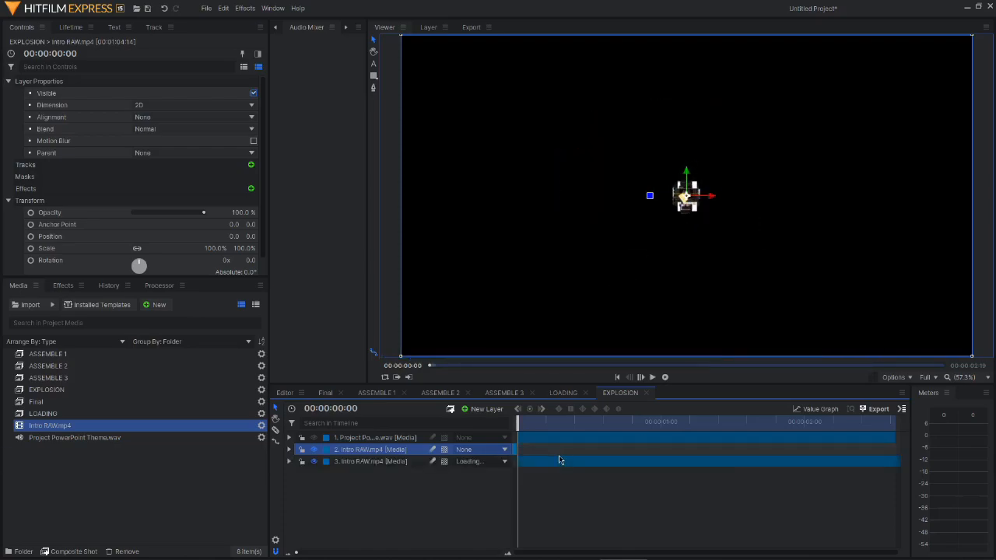
pyautogui.press('Delete')
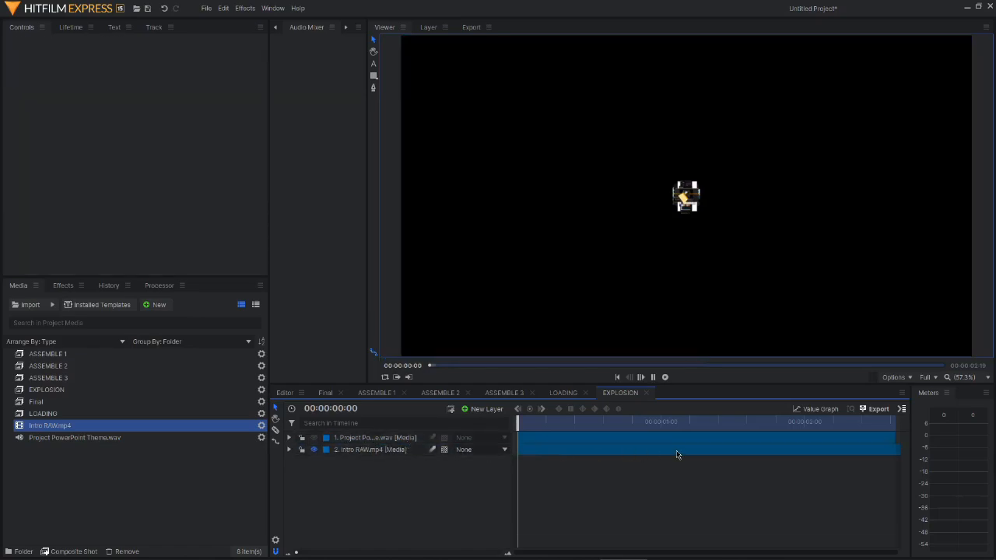
# Preview the EXPLOSION footage, then copy the hidden Intro RAW.mp4[4] logo layer from ASSEMBLE 3 into EXPLOSION.
pyautogui.press('space')
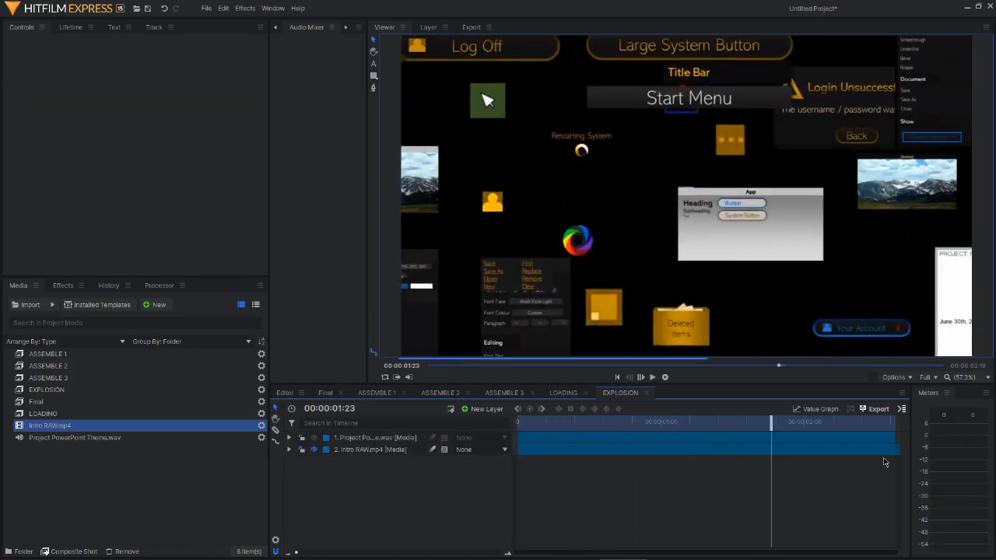
pyautogui.press('space')
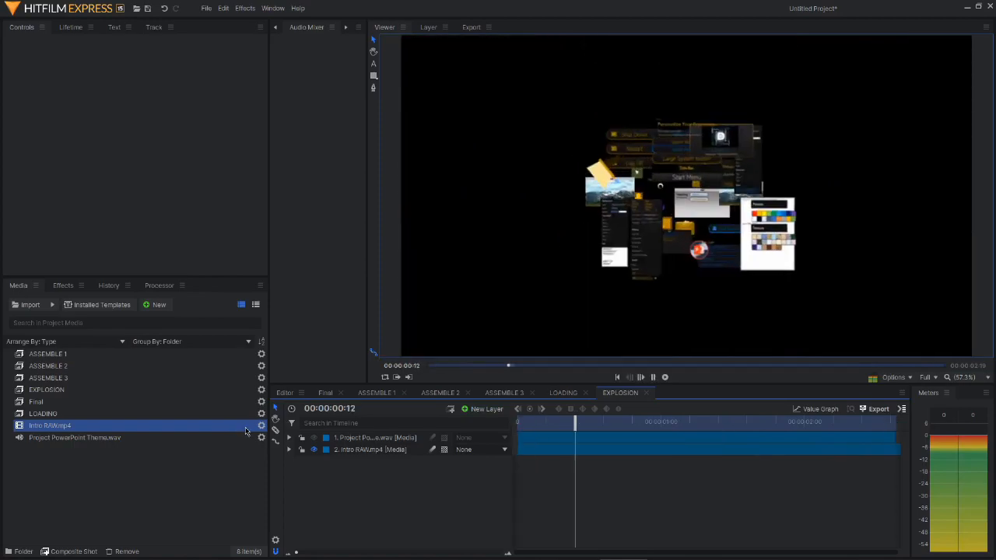
pyautogui.press('space')
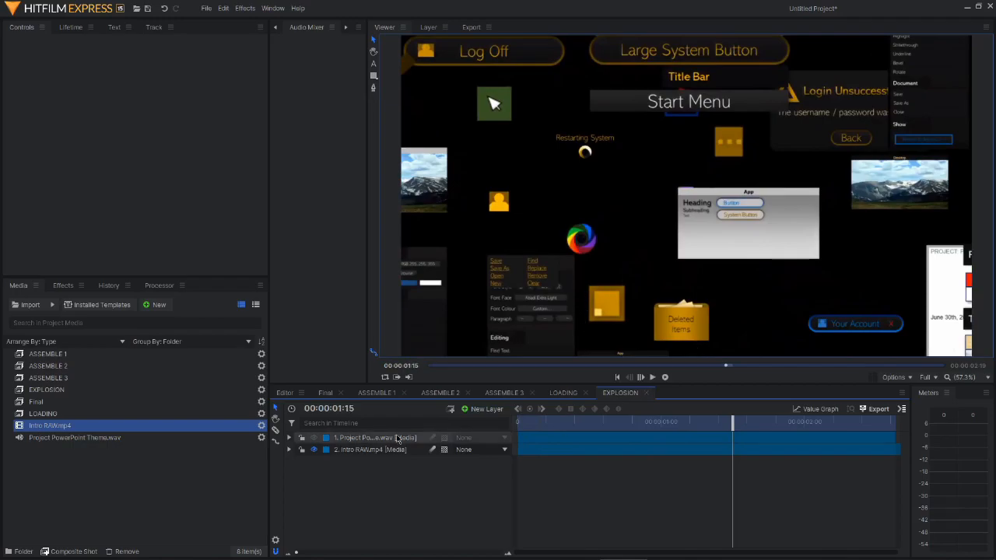
pyautogui.click(511, 396)
pyautogui.click(288, 437)
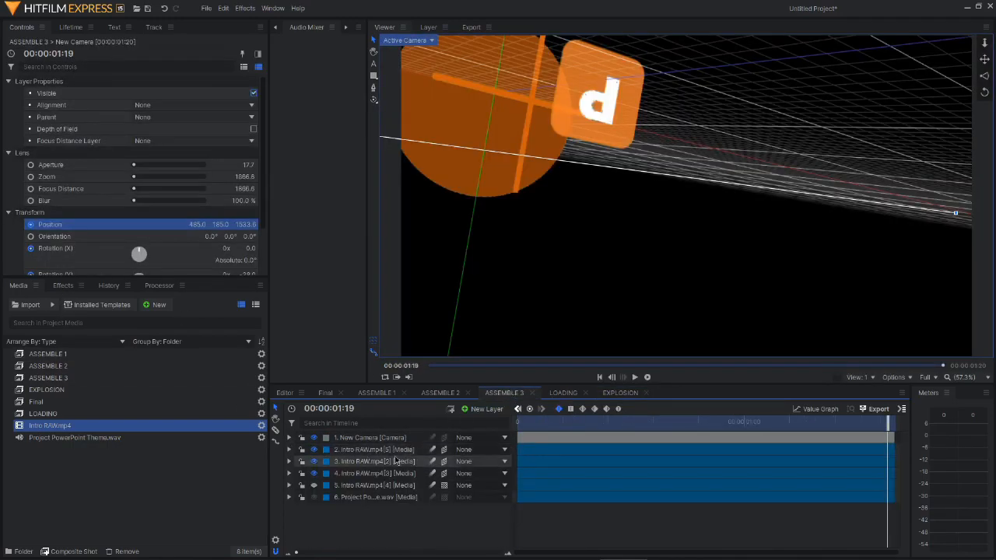
pyautogui.click(354, 485)
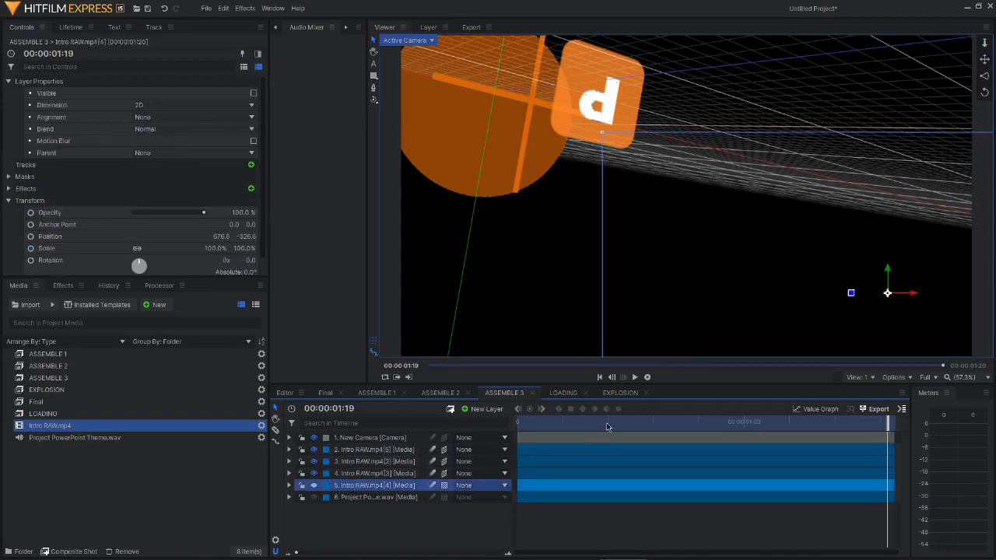
pyautogui.click(609, 395)
pyautogui.click(791, 434)
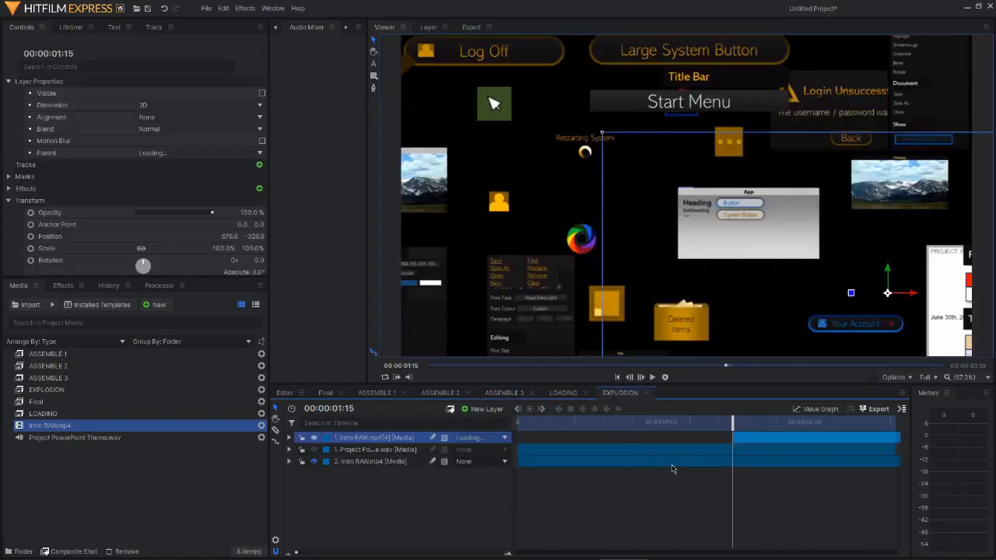
# Make the pasted logo layer visible at position 633.0, -349.3 and span it across the full EXPLOSION timeline.
pyautogui.moveTo(777, 440); pyautogui.dragTo(565, 440)
pyautogui.click(314, 438)
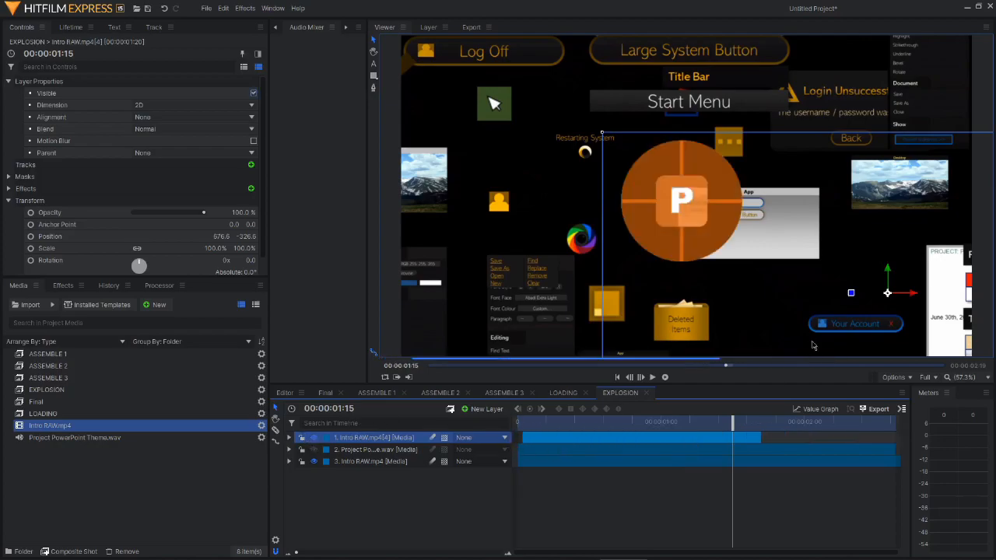
pyautogui.moveTo(891, 298); pyautogui.dragTo(878, 305)
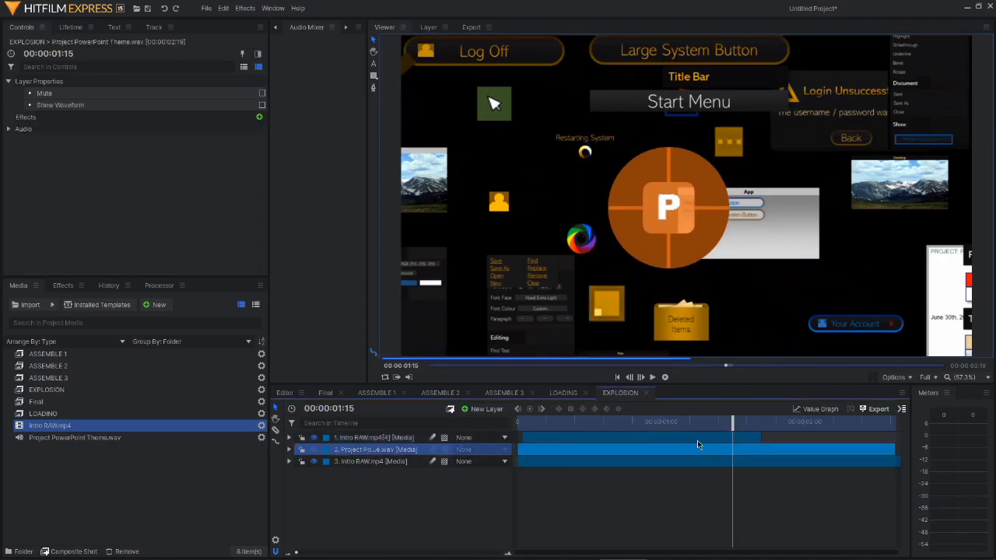
pyautogui.moveTo(691, 436); pyautogui.dragTo(688, 439)
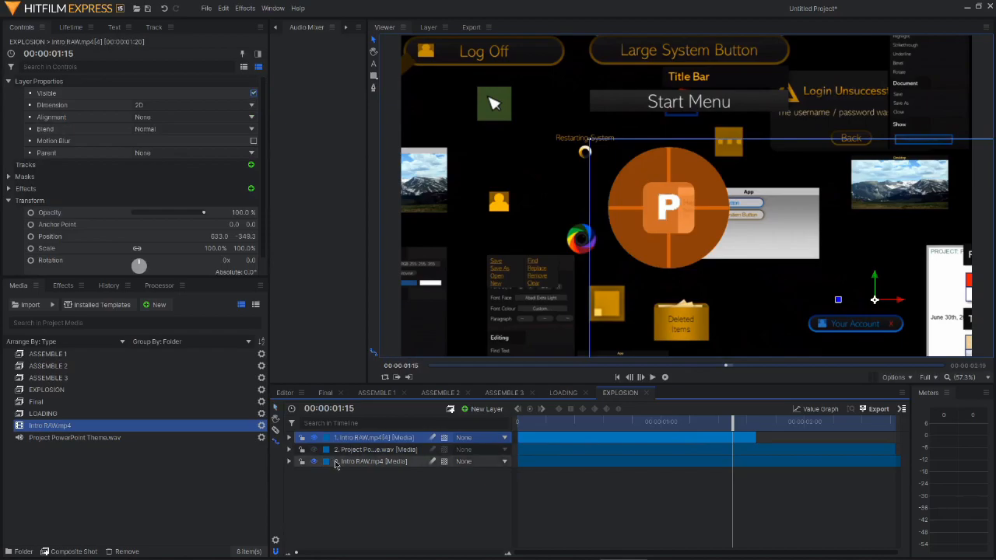
pyautogui.moveTo(767, 440); pyautogui.dragTo(893, 440)
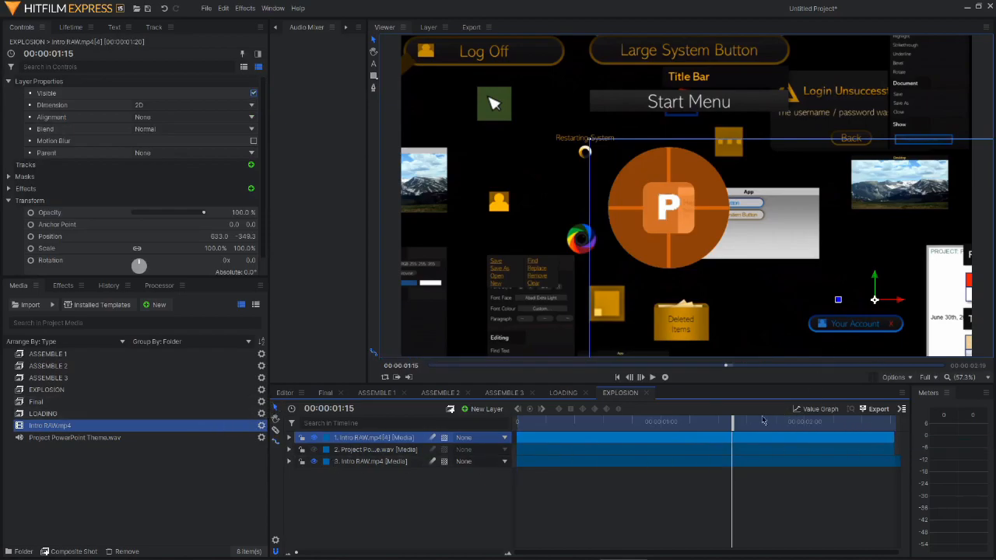
# At the start of EXPLOSION, keyframe the logo layer's scale at 51.0% and its position at 362.7, -167.9.
pyautogui.moveTo(735, 420); pyautogui.dragTo(369, 383)
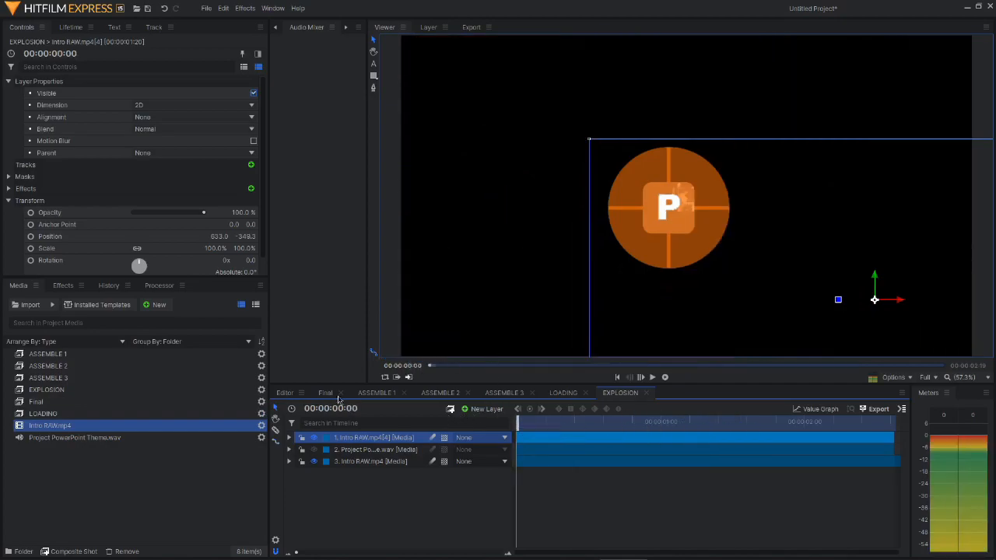
pyautogui.click(289, 438)
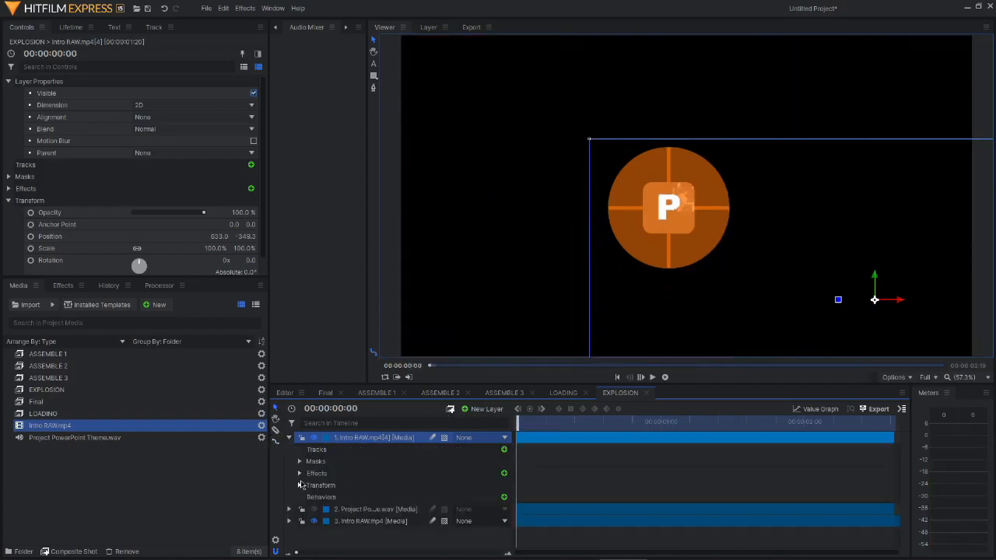
pyautogui.click(300, 485)
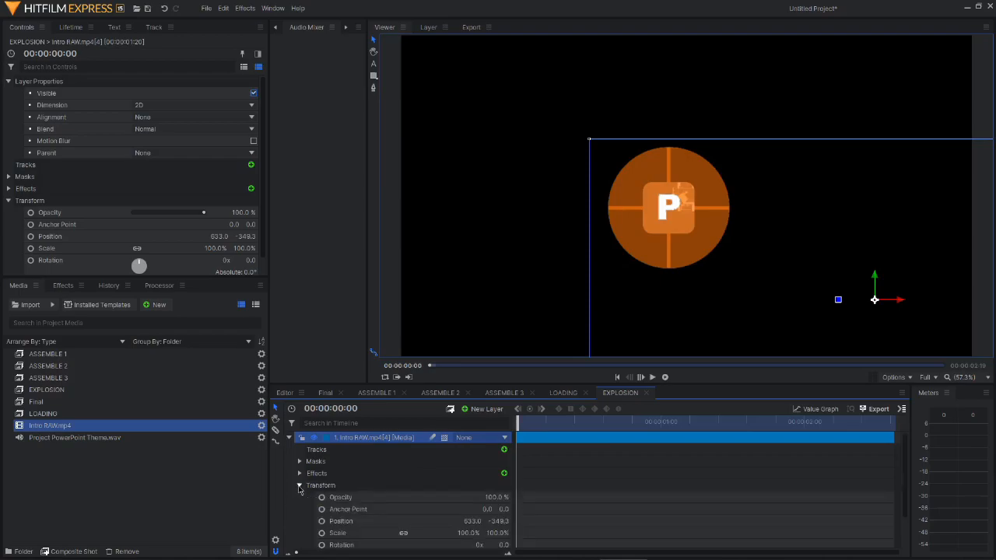
pyautogui.scroll(-1, 324, 522)
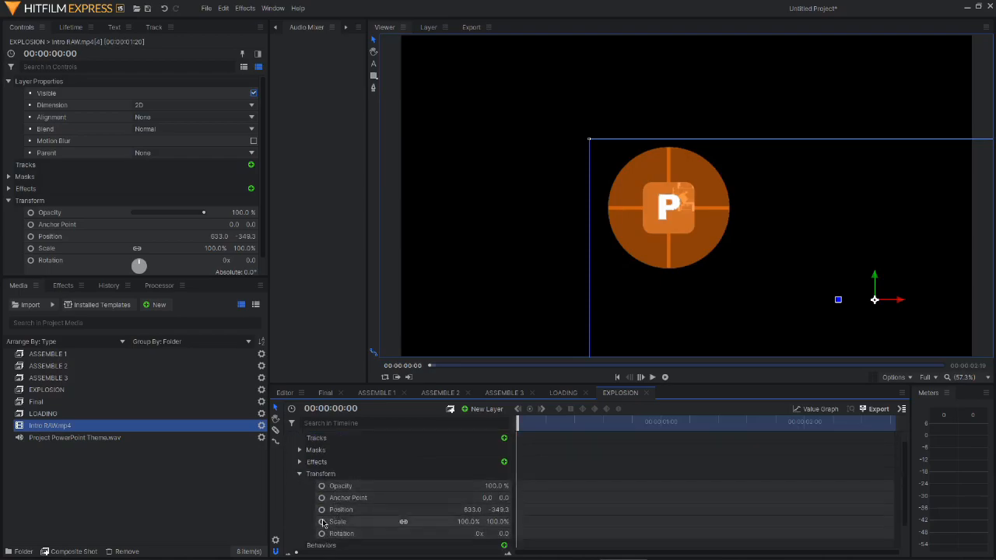
pyautogui.click(322, 522)
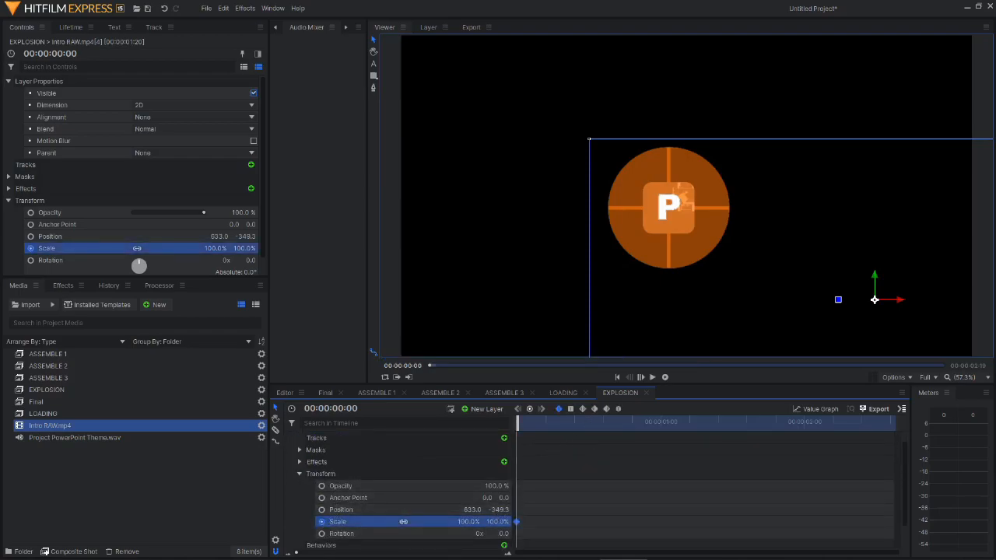
pyautogui.moveTo(468, 521); pyautogui.dragTo(435, 521)
pyautogui.moveTo(872, 301); pyautogui.dragTo(793, 246)
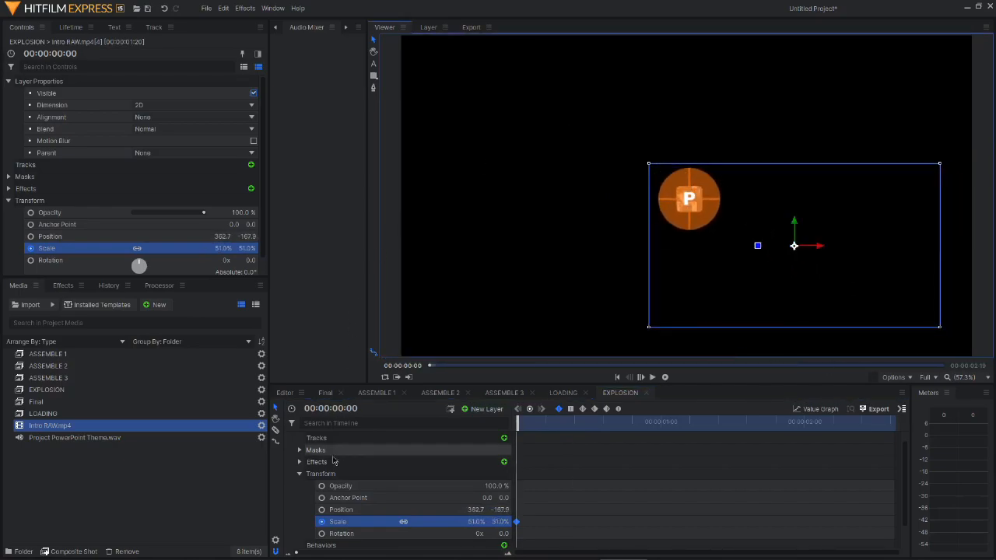
pyautogui.click(322, 534)
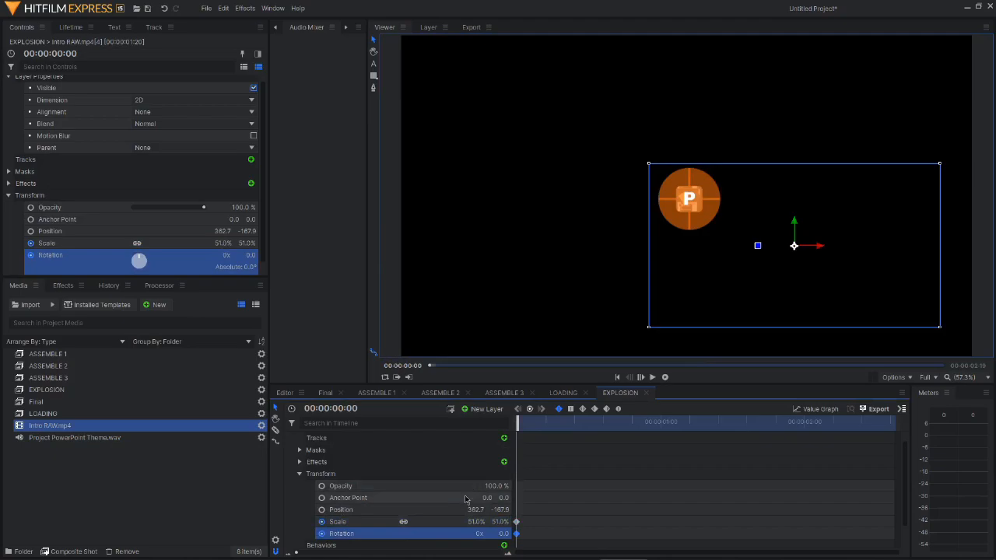
pyautogui.click(322, 534)
pyautogui.click(322, 510)
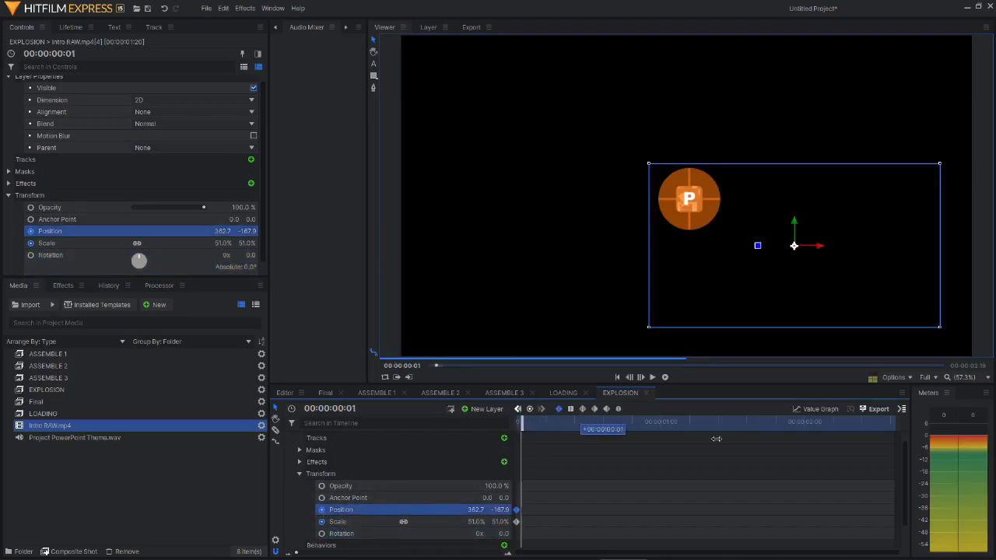
# At 00:00:02:18, keyframe the logo layer's scale at 22.6% and position at 113.3, -106.9, and check the animation.
pyautogui.press('End')
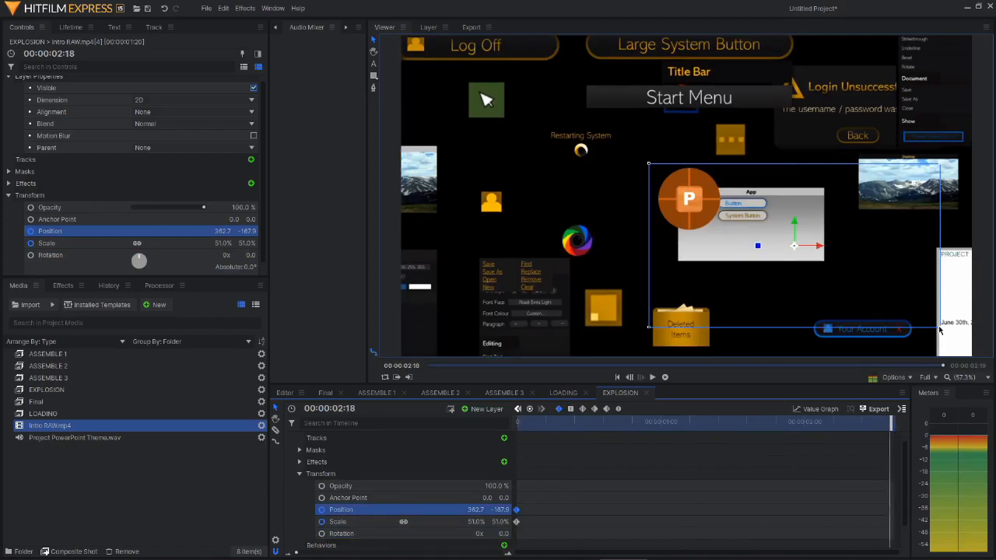
pyautogui.moveTo(940, 332); pyautogui.dragTo(859, 281)
pyautogui.moveTo(795, 249); pyautogui.dragTo(722, 229)
pyautogui.moveTo(893, 427); pyautogui.dragTo(432, 503)
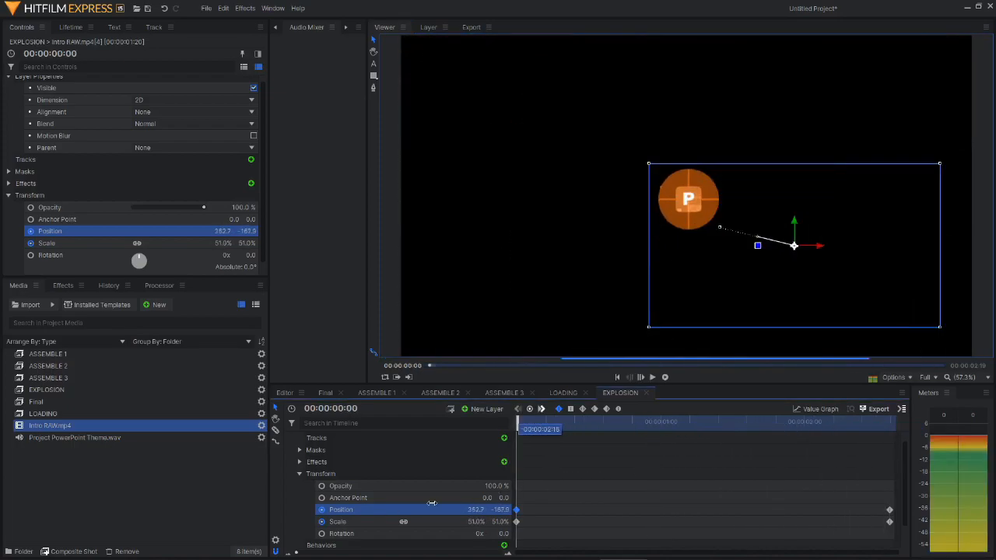
pyautogui.click(883, 425)
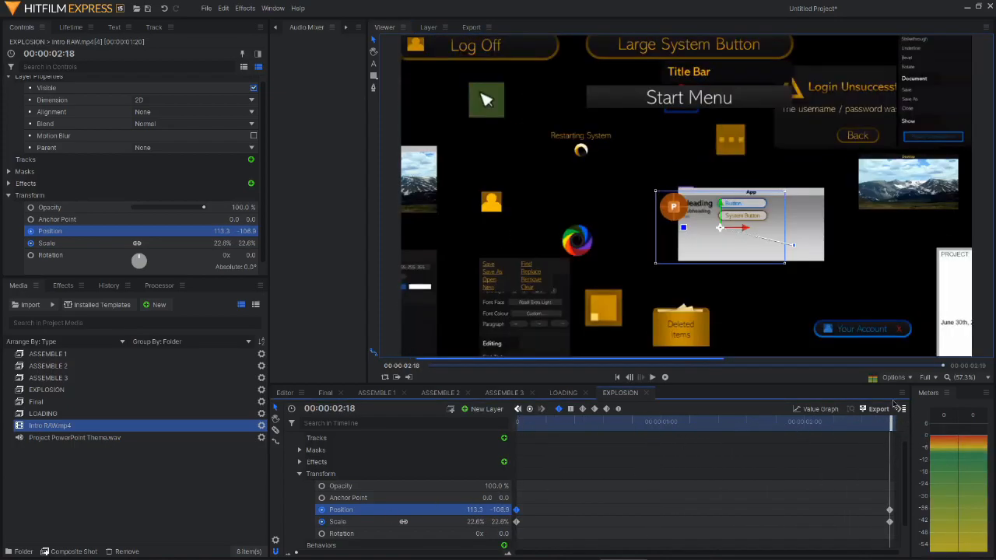
pyautogui.scroll(1, 360, 467)
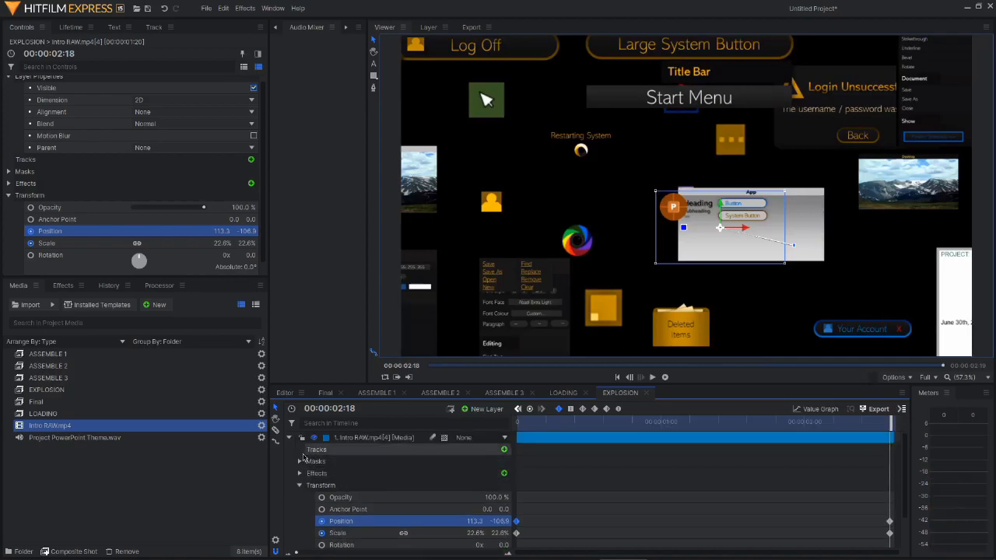
pyautogui.click(288, 438)
pyautogui.click(399, 474)
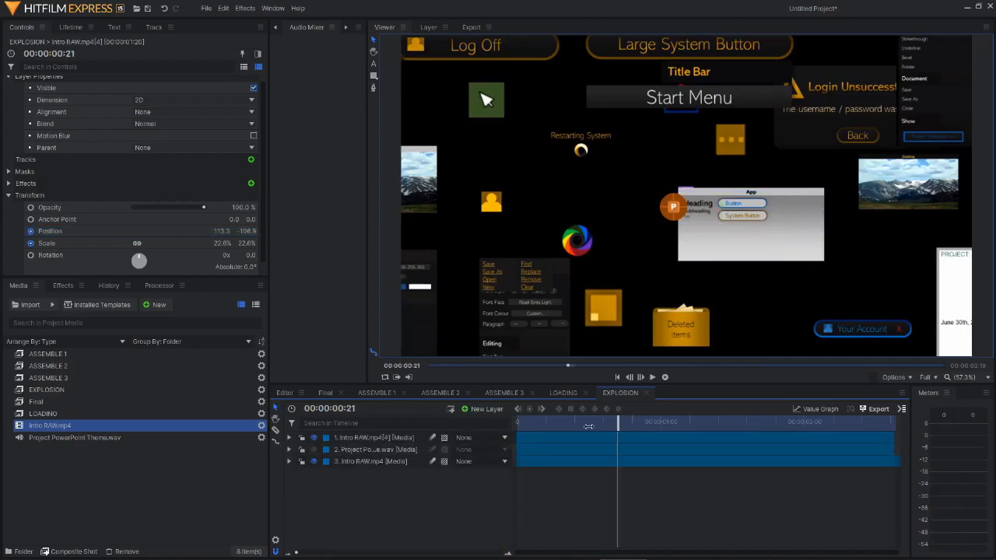
# Add a grade layer at the top of EXPLOSION and apply the Zoom Blur effect to it.
pyautogui.press('Home')
pyautogui.click(498, 411)
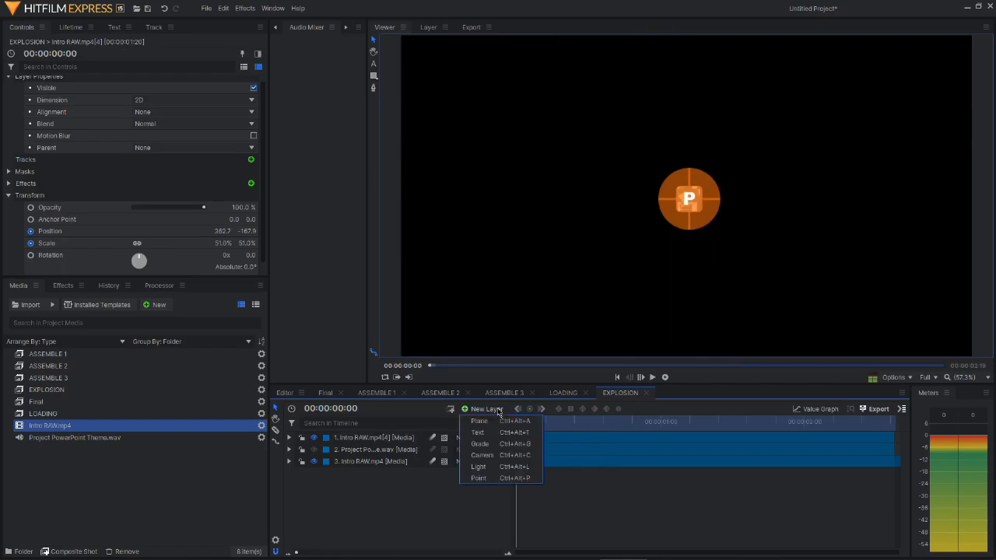
pyautogui.click(480, 443)
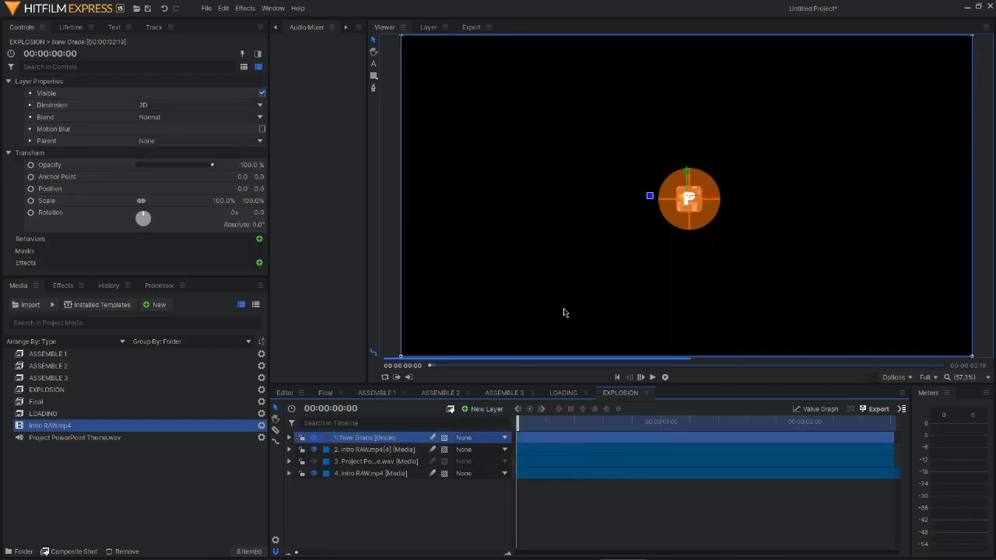
pyautogui.click(59, 286)
pyautogui.click(65, 304)
pyautogui.press('BackSpace')
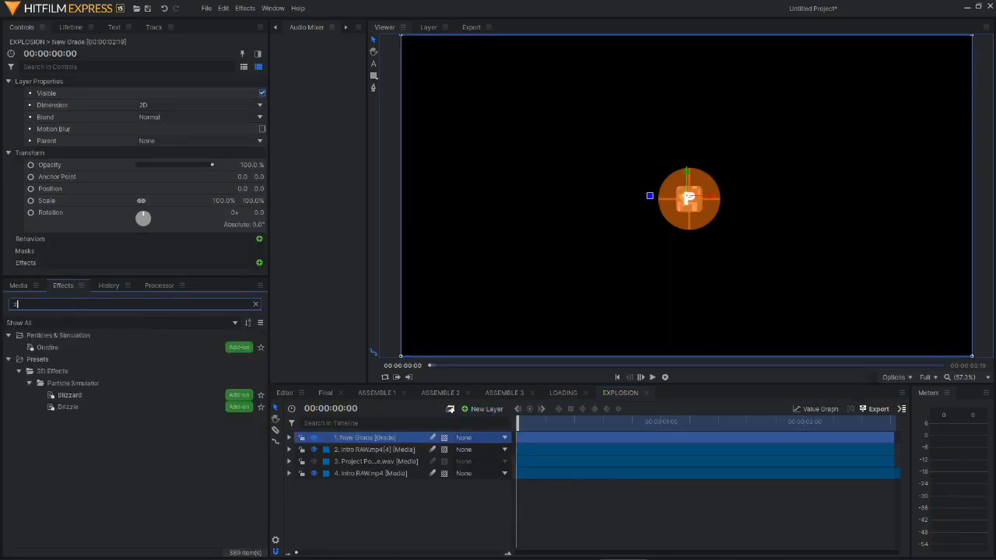
pyautogui.write('zoom')
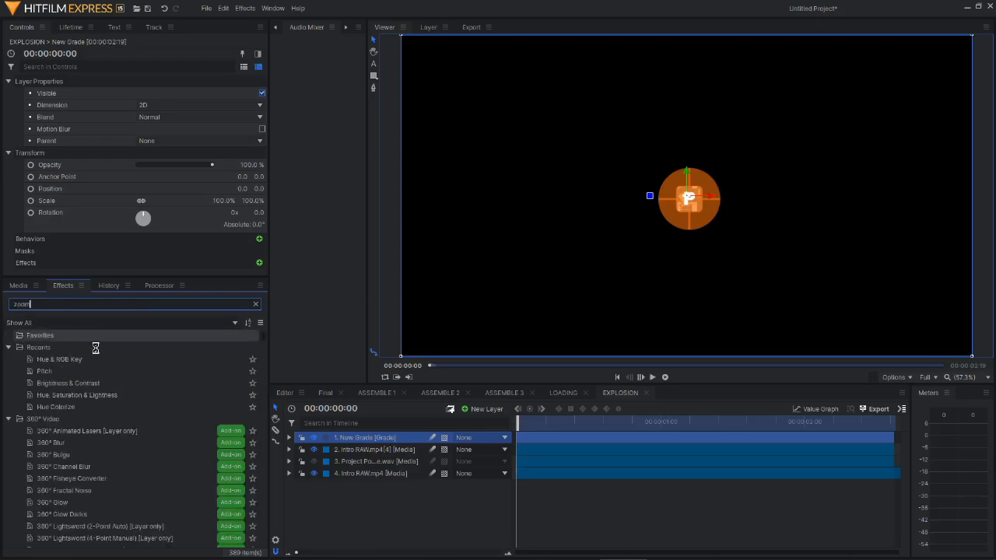
pyautogui.moveTo(86, 347); pyautogui.dragTo(383, 438)
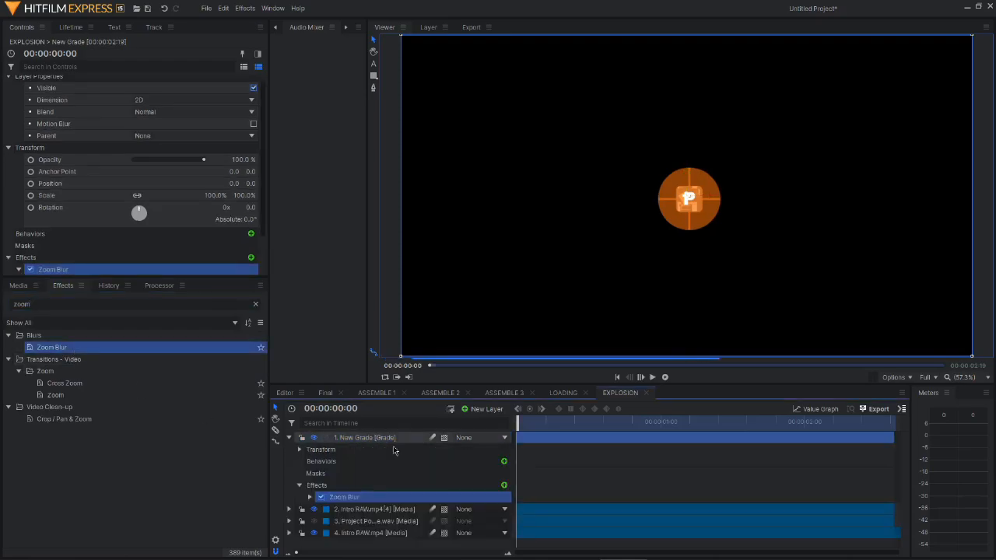
# Set the Zoom Blur strength to 100.0 and the grade layer's opacity to 28.0%, and check the blur mid-explosion.
pyautogui.click(310, 497)
pyautogui.scroll(-2, 314, 504)
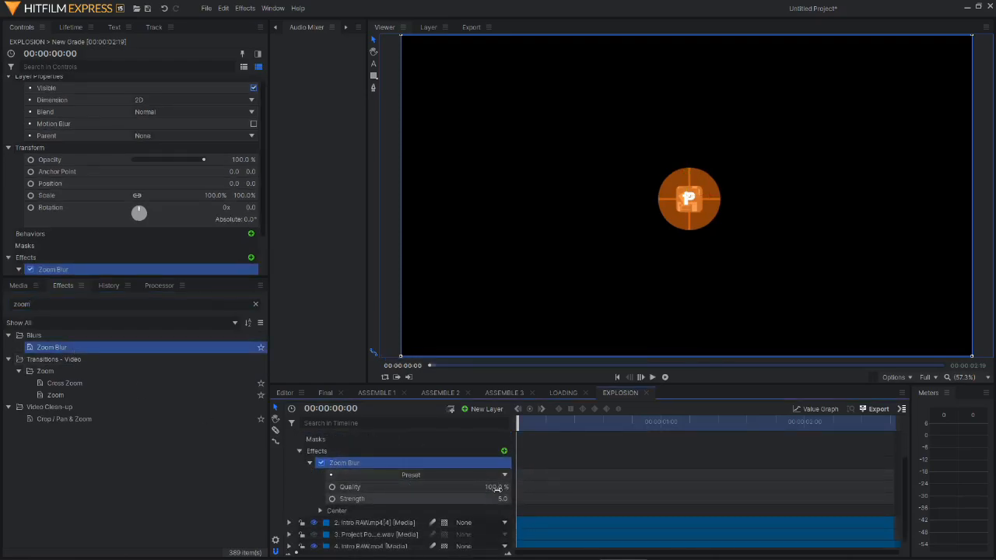
pyautogui.moveTo(498, 499); pyautogui.dragTo(544, 498)
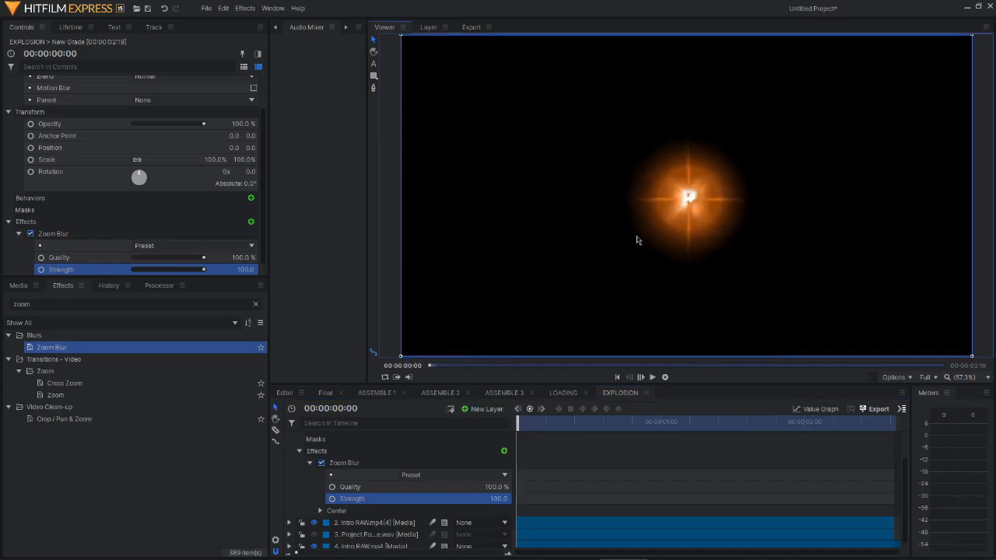
pyautogui.scroll(2, 310, 465)
pyautogui.click(299, 449)
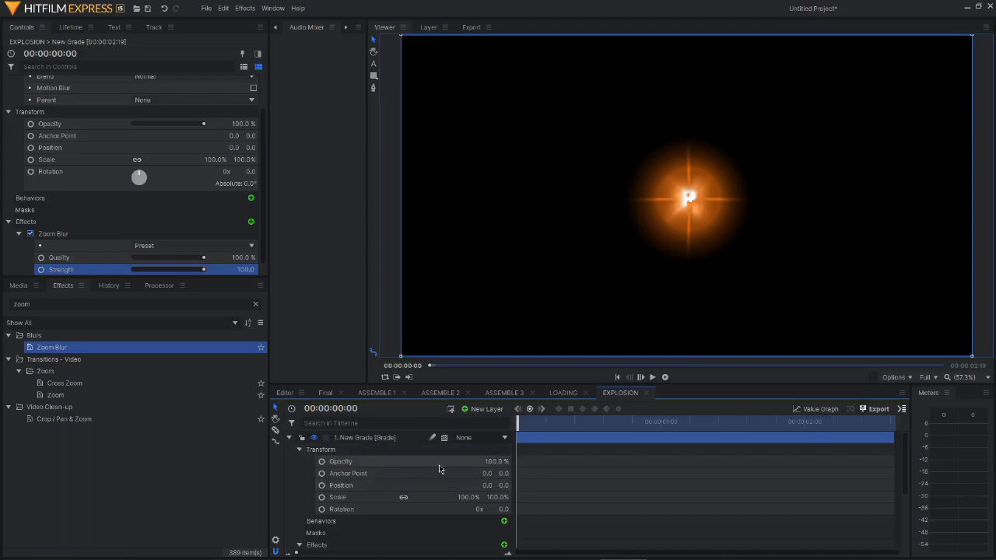
pyautogui.moveTo(496, 461); pyautogui.dragTo(466, 461)
pyautogui.moveTo(513, 427); pyautogui.dragTo(654, 423)
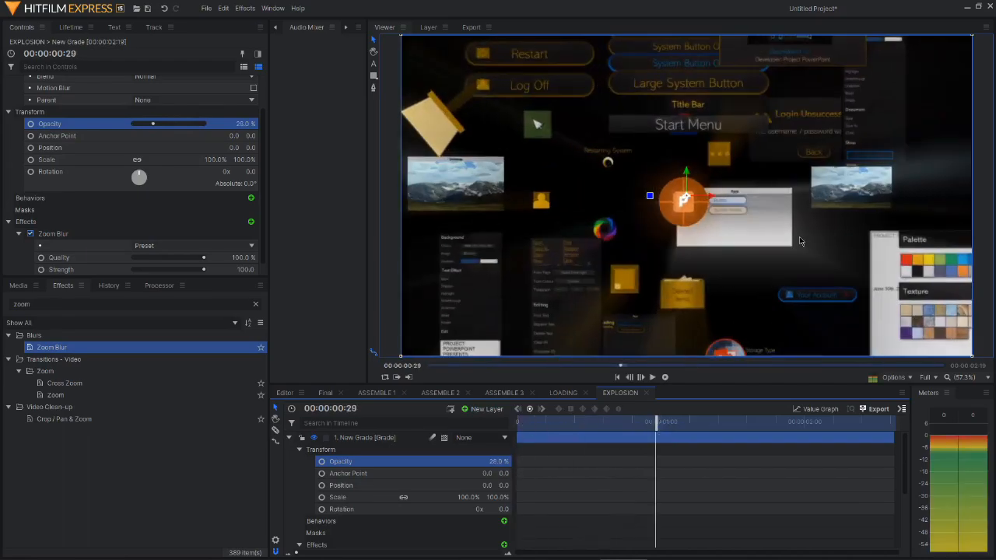
pyautogui.click(289, 438)
# Add a second grade layer with the Light Flares effect and place the flare's centre over the logo.
pyautogui.click(480, 410)
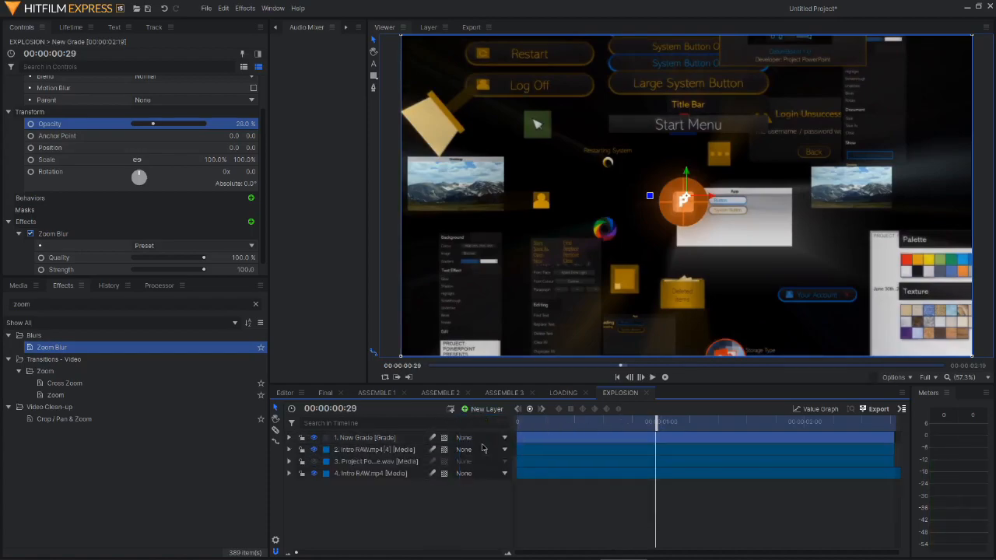
pyautogui.click(476, 450)
pyautogui.click(56, 304)
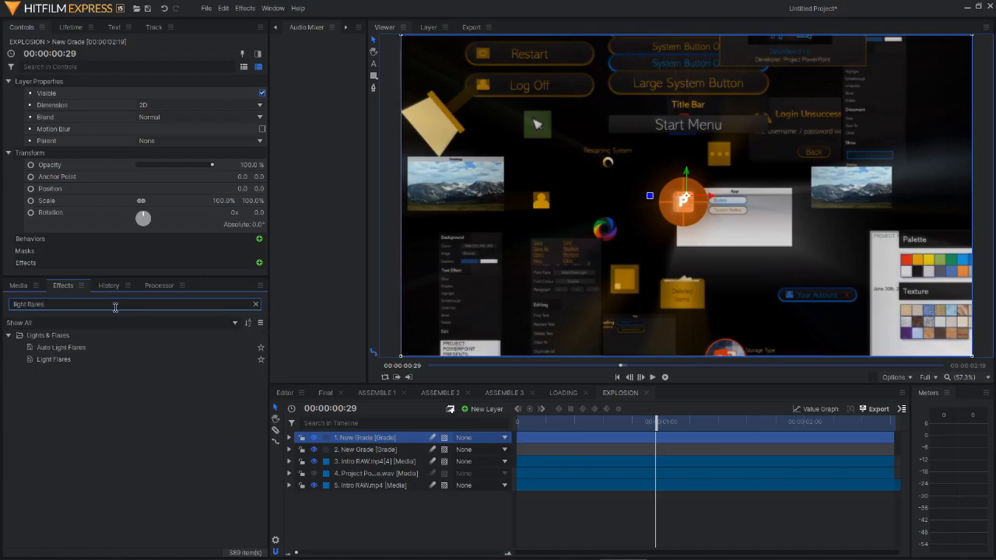
pyautogui.moveTo(77, 359); pyautogui.dragTo(381, 440)
pyautogui.moveTo(600, 104); pyautogui.dragTo(684, 210)
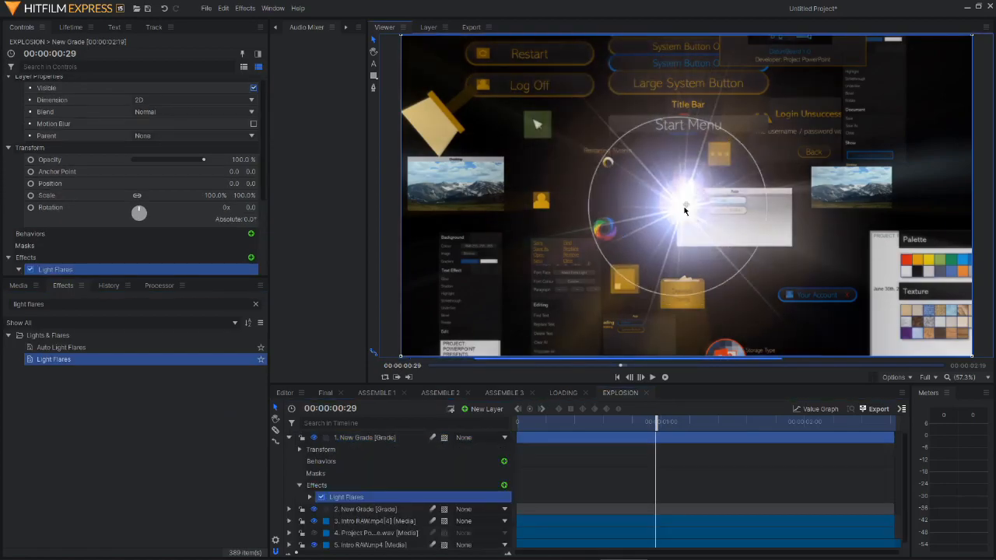
# Keyframe the Light Flares intensity on the first frame and set the flare type to Flashlight white.
pyautogui.press('Home')
pyautogui.click(309, 497)
pyautogui.scroll(-1, 488, 473)
pyautogui.moveTo(517, 422); pyautogui.dragTo(516, 423)
pyautogui.click(332, 511)
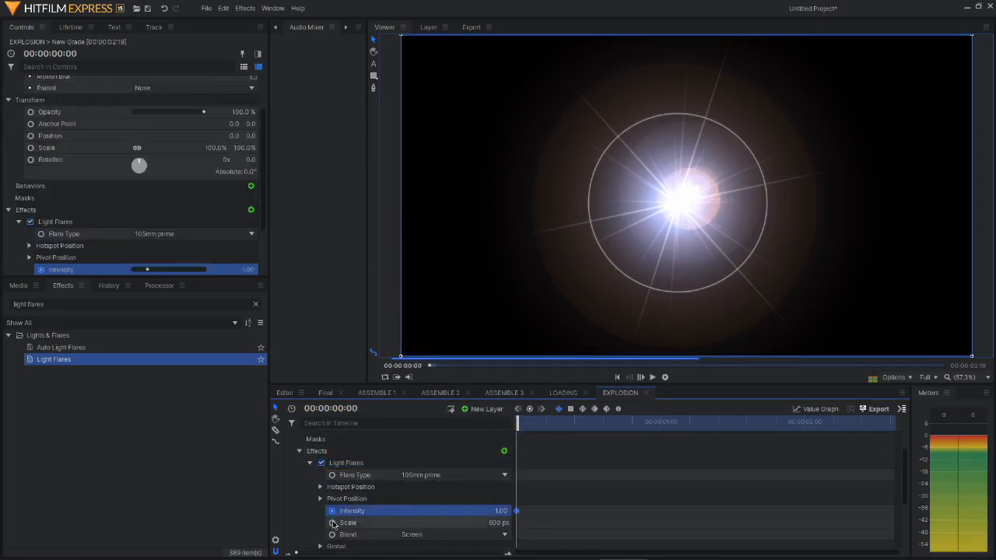
pyautogui.click(467, 474)
pyautogui.click(455, 374)
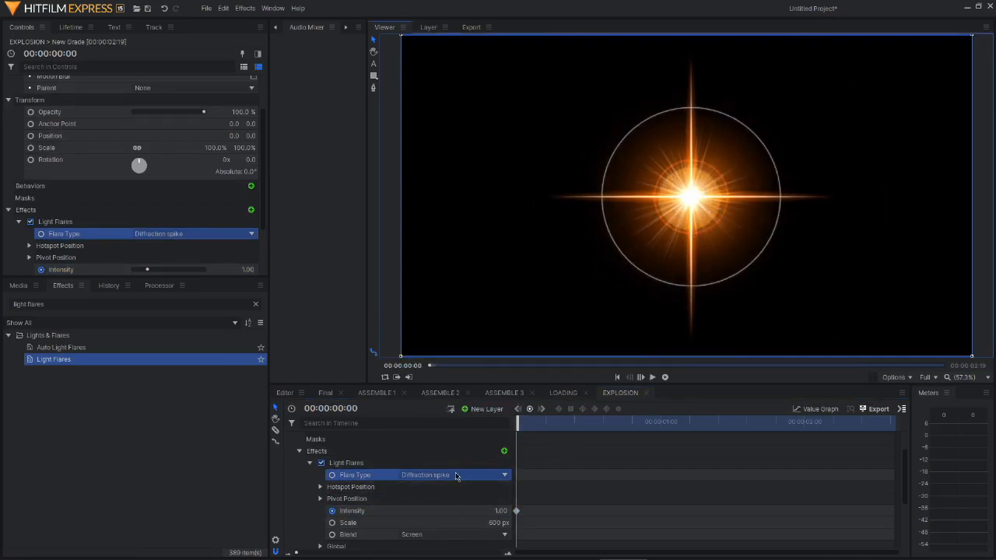
pyautogui.click(456, 476)
pyautogui.click(444, 469)
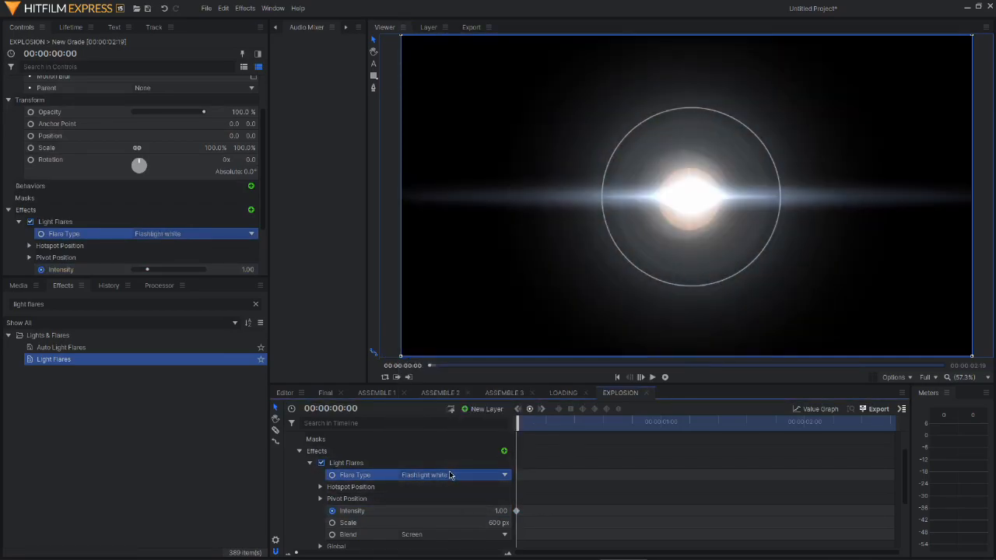
# Keyframe the flare's scale at 1094 px on the first frame, and one frame on raise intensity to 4.29 and increase the scale slightly.
pyautogui.click(333, 524)
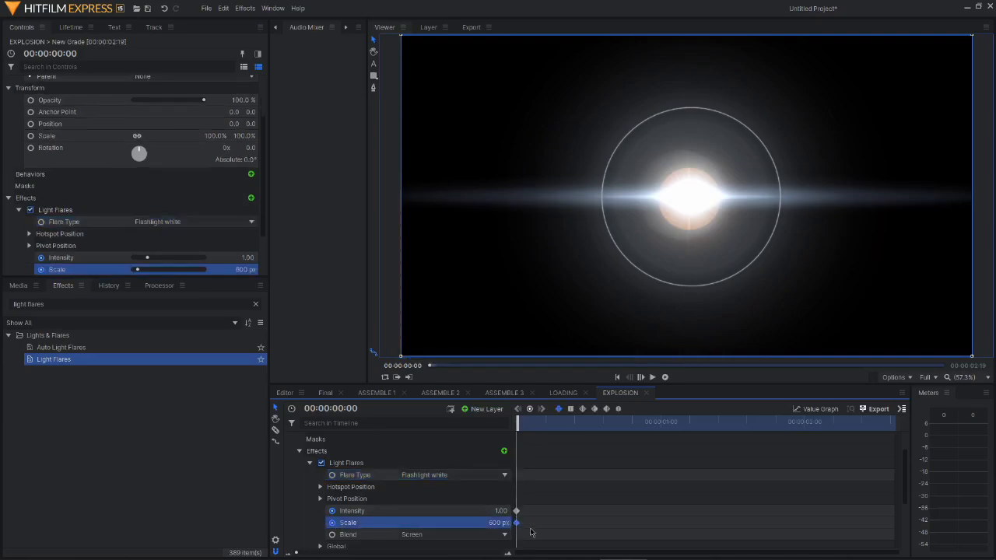
pyautogui.moveTo(497, 523); pyautogui.dragTo(568, 523)
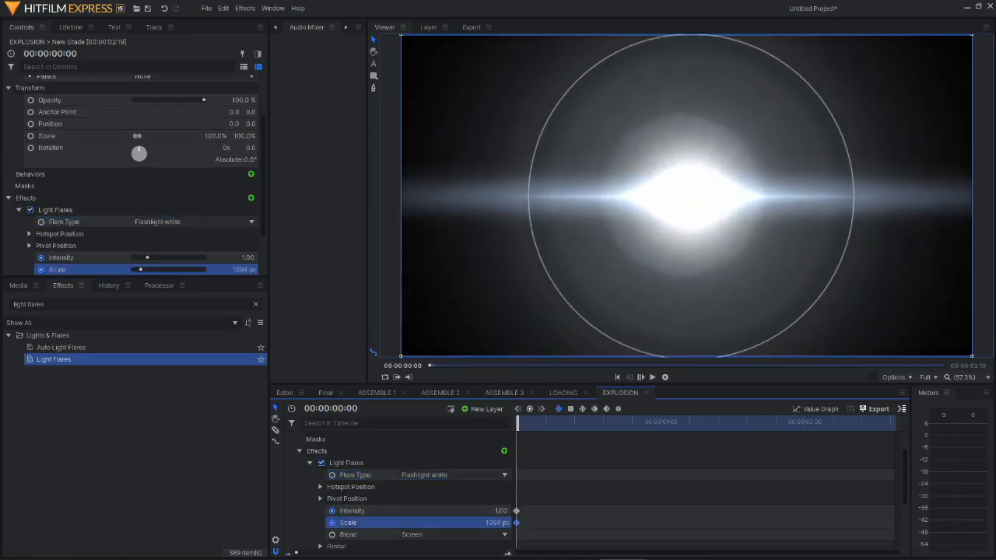
pyautogui.click(521, 421)
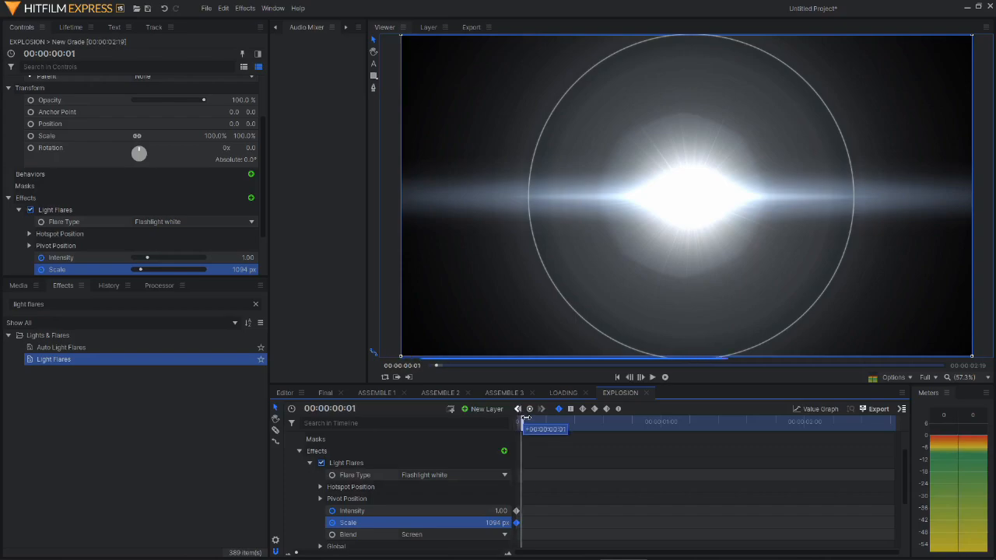
pyautogui.moveTo(500, 510)
pyautogui.mouseDown()
pyautogui.moveTo(544, 510)
pyautogui.moveTo(499, 523)
pyautogui.moveTo(513, 522)
pyautogui.mouseUp()
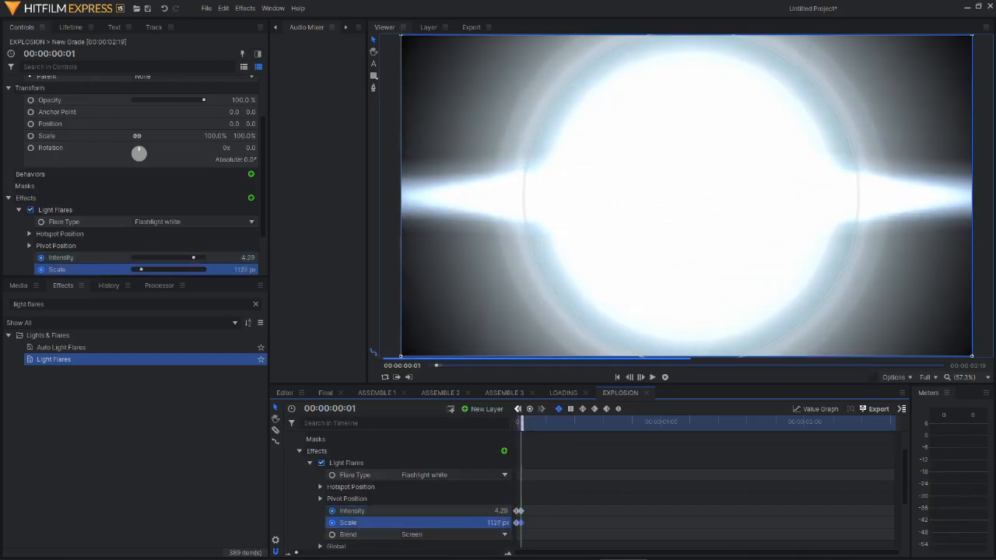
# About three quarters of a second in, keyframe the flare's scale at 558 px and intensity at 0.00, and play back the result.
pyautogui.moveTo(526, 420); pyautogui.dragTo(628, 434)
pyautogui.moveTo(502, 523); pyautogui.dragTo(389, 523)
pyautogui.moveTo(500, 510); pyautogui.dragTo(413, 510)
pyautogui.press('space')
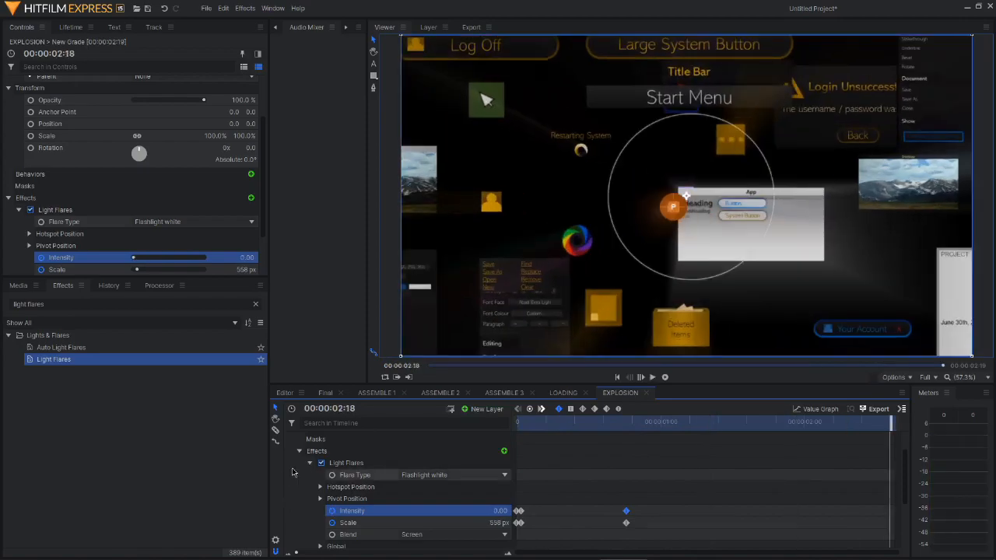
pyautogui.scroll(2, 309, 438)
pyautogui.click(288, 438)
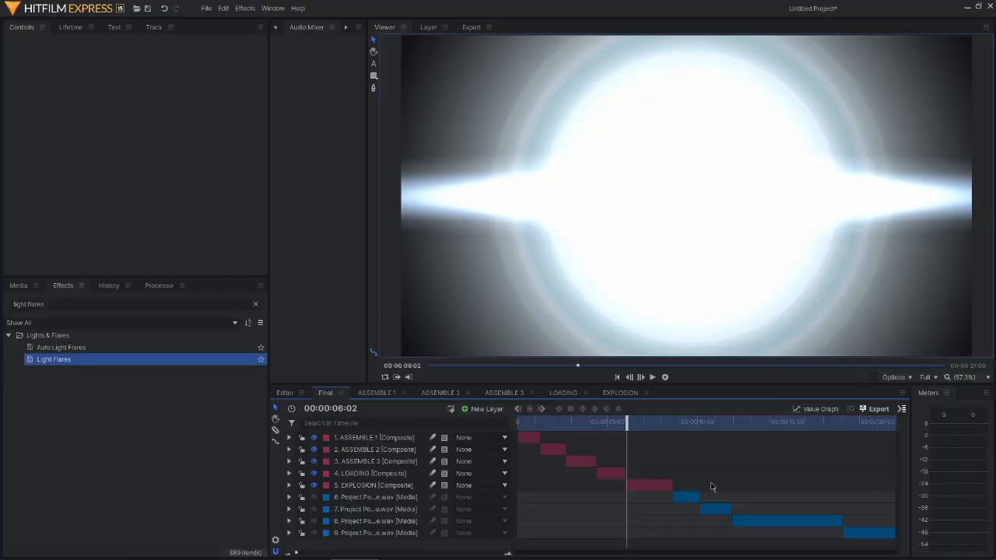
# In the Final timeline, convert the audio segment that follows EXPLOSION into a composite shot named EXPLOSION 2.
pyautogui.moveTo(671, 424); pyautogui.dragTo(675, 427)
pyautogui.click(681, 496)
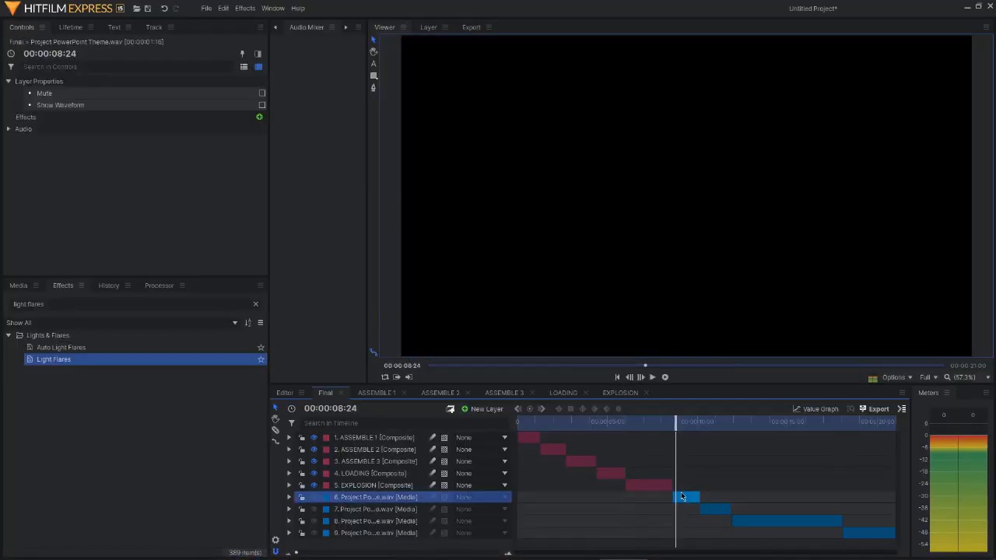
pyautogui.click(674, 421)
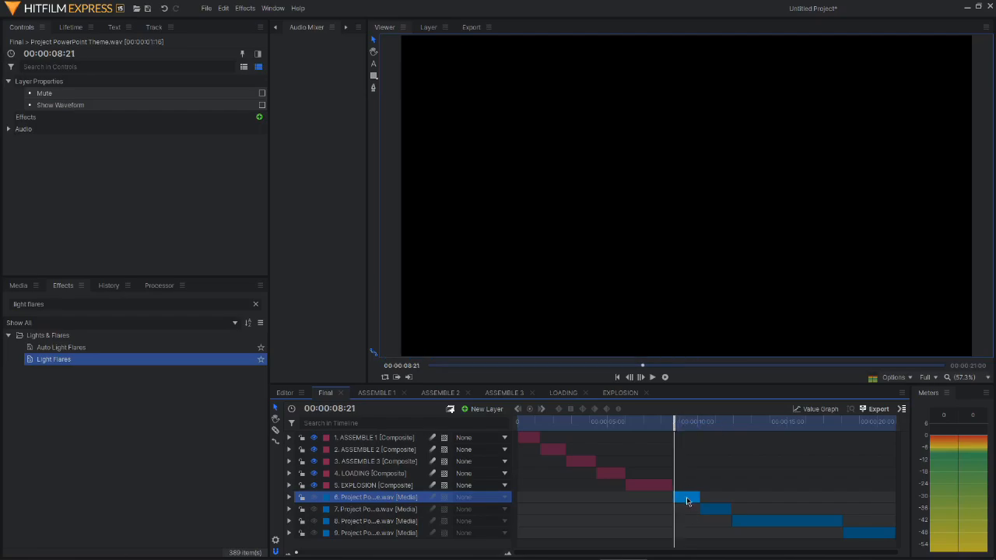
pyautogui.hotkey('ctrl', 'shift', 'c')
pyautogui.press('BackSpace')
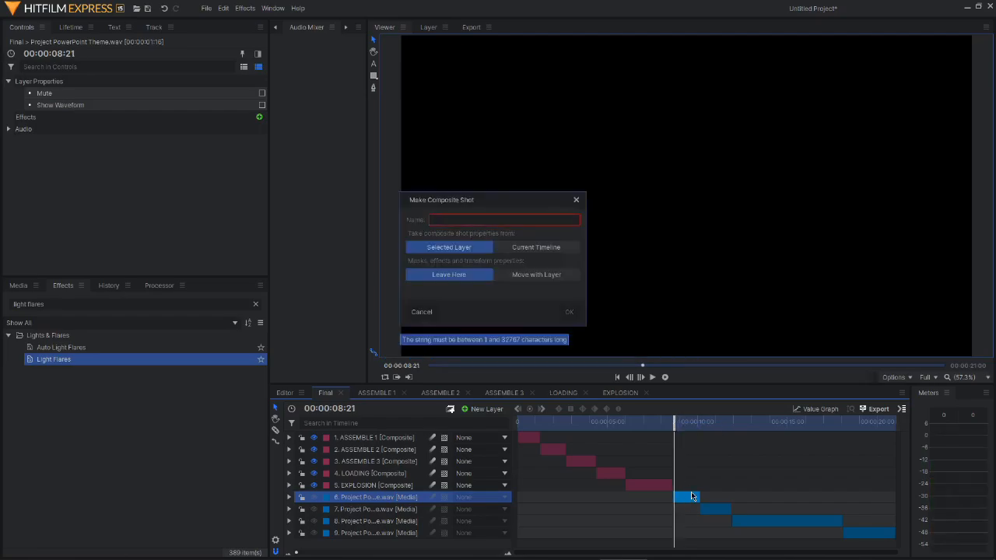
pyautogui.write('EXPLOSION')
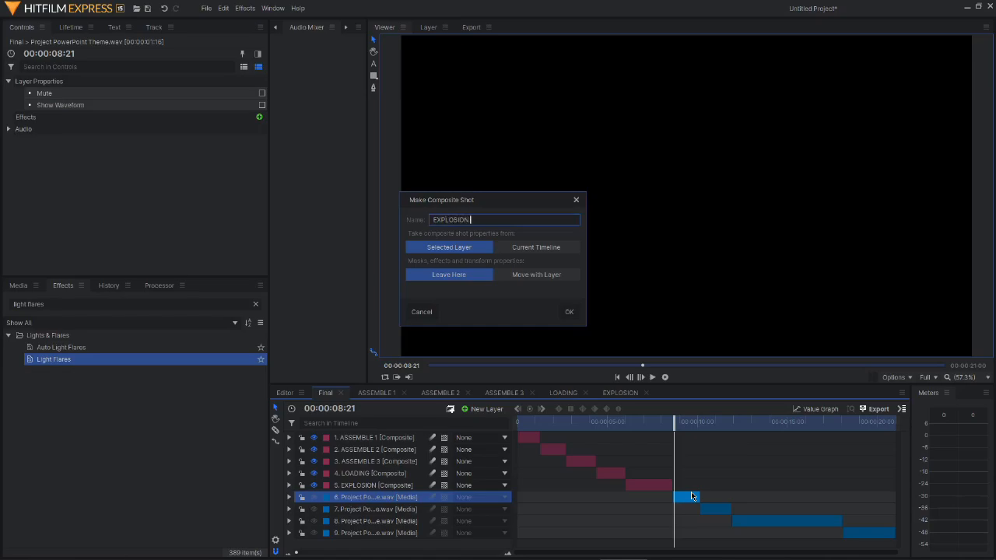
pyautogui.press('Return')
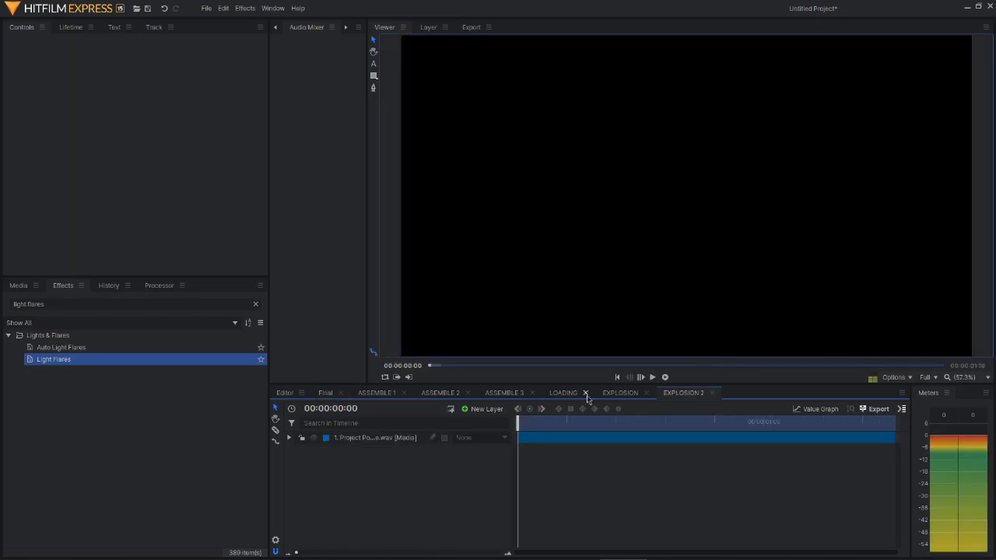
# Copy all the layers of EXPLOSION into the EXPLOSION 2 composite shot.
pyautogui.click(619, 393)
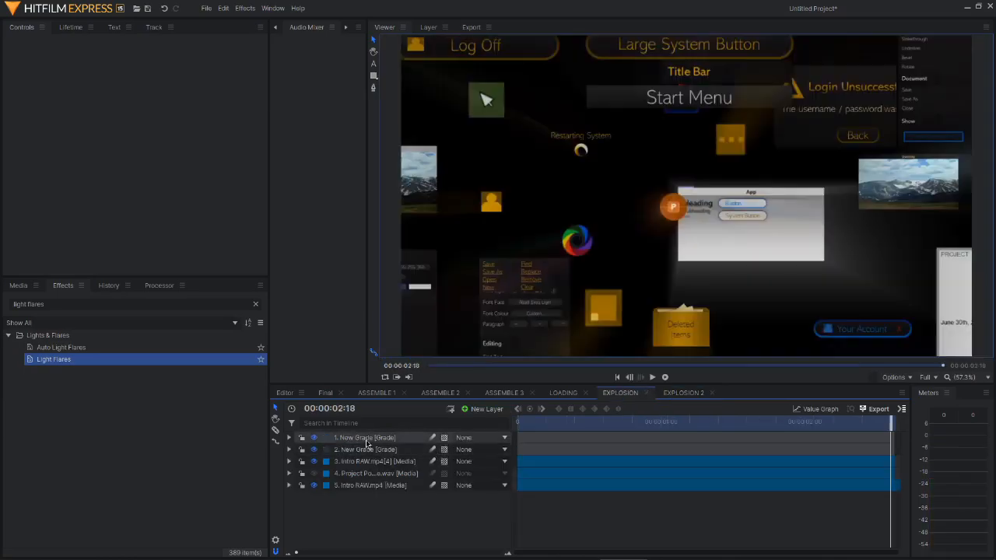
pyautogui.moveTo(364, 438); pyautogui.dragTo(370, 491)
pyautogui.click(684, 392)
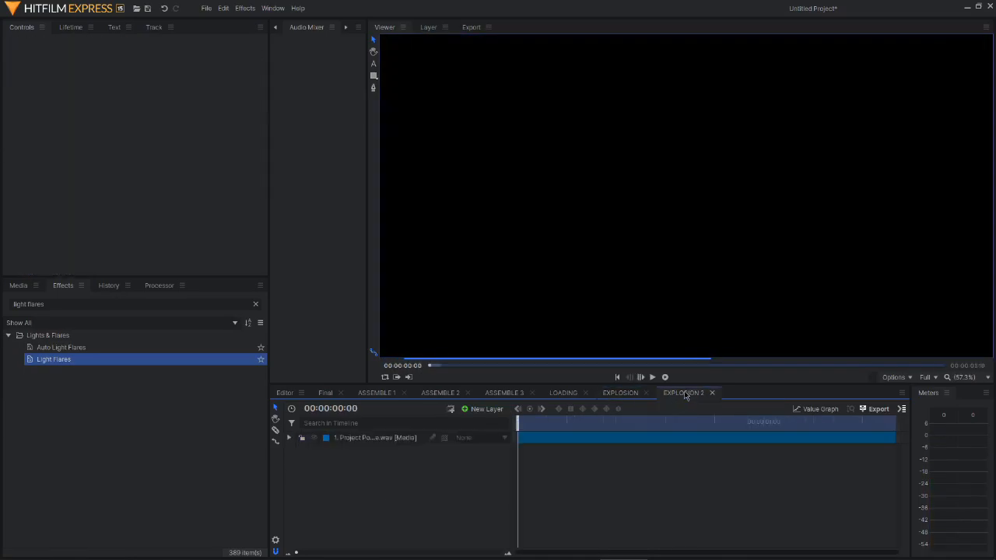
pyautogui.hotkey('ctrl', 'v')
# Delete the flare grade layer and the Intro RAW.mp4[4] logo layer from EXPLOSION 2.
pyautogui.click(374, 440)
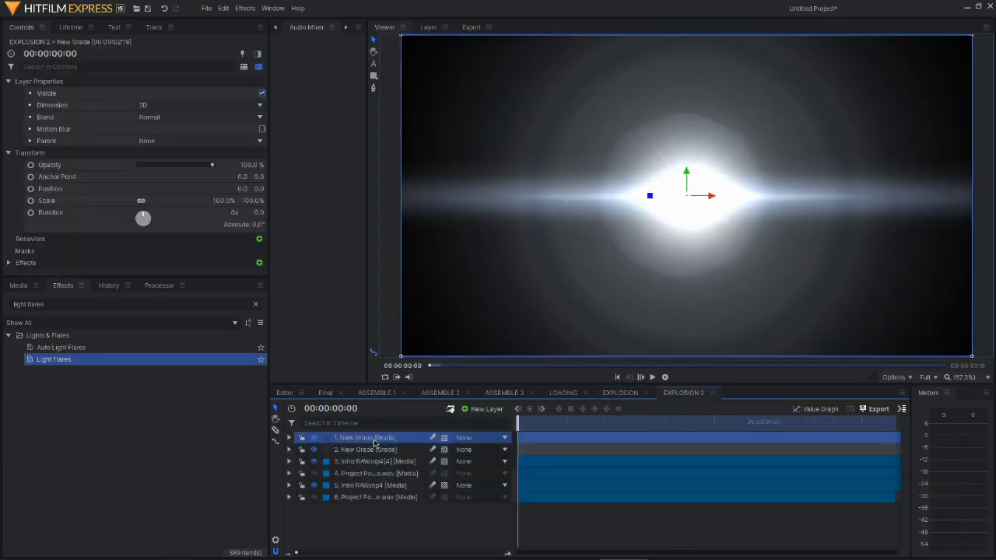
pyautogui.press('Delete')
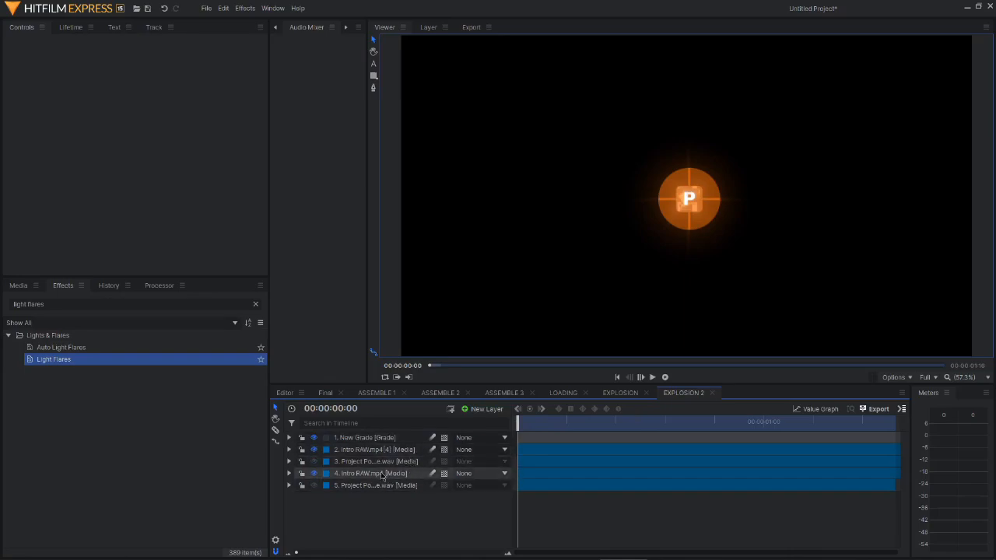
pyautogui.moveTo(518, 426); pyautogui.dragTo(797, 434)
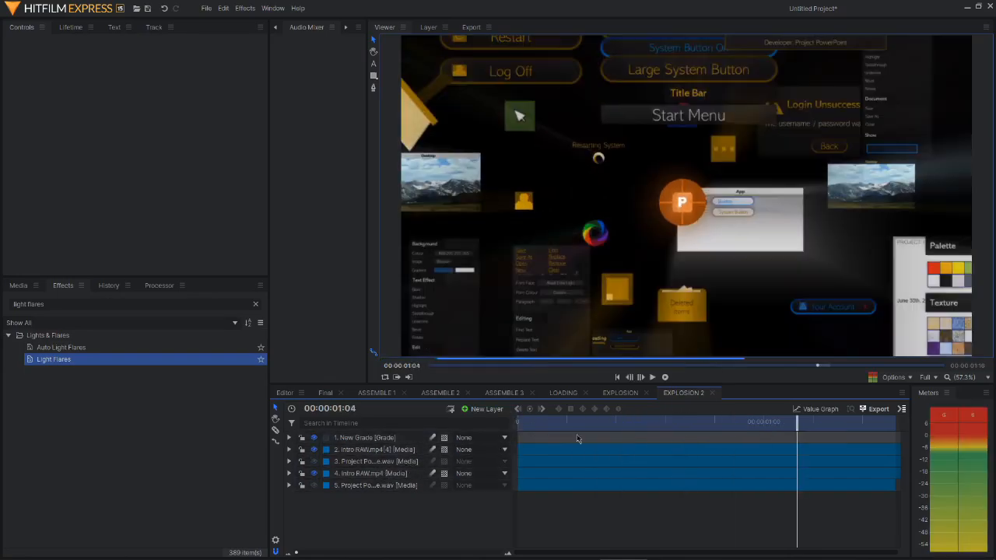
pyautogui.click(381, 453)
pyautogui.press('Delete')
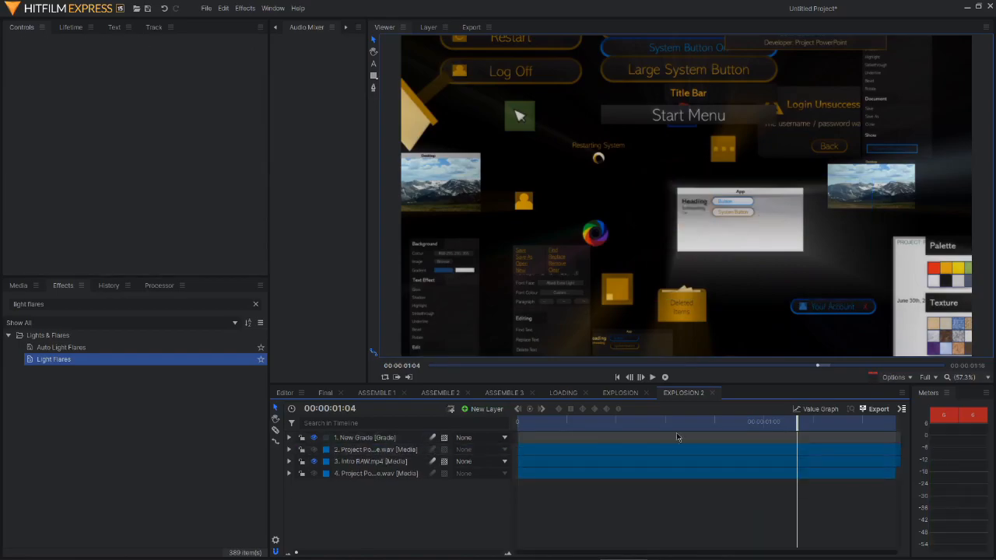
# Slip the Intro RAW.mp4 footage in EXPLOSION 2 to the following section, where the camera moves past the scattered interface elements.
pyautogui.press('Home')
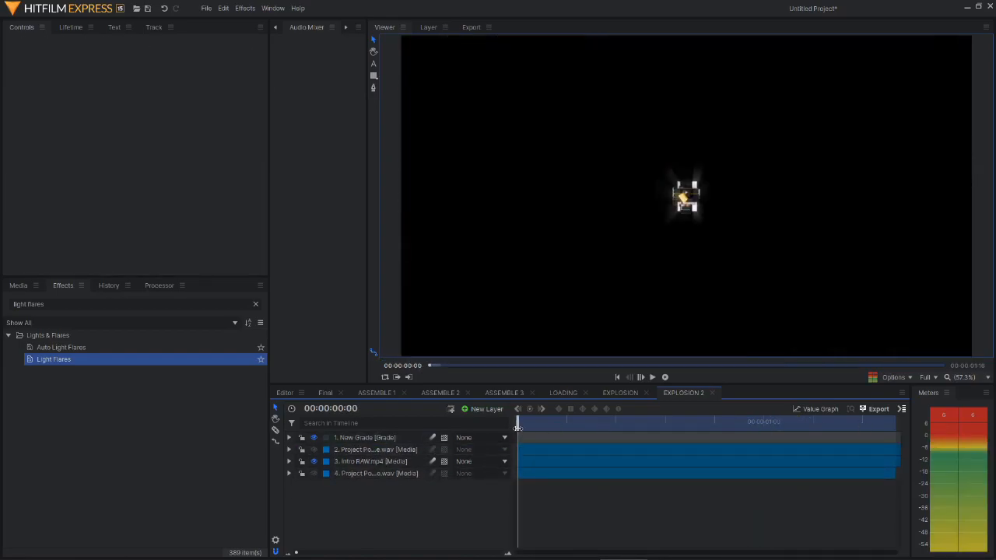
pyautogui.moveTo(517, 428); pyautogui.dragTo(558, 426)
pyautogui.click(375, 474)
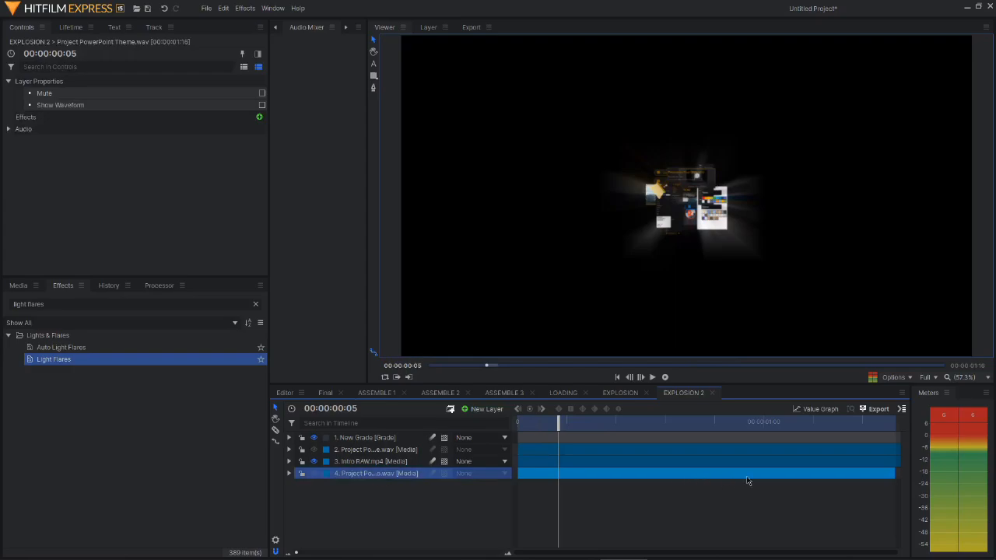
pyautogui.moveTo(801, 482); pyautogui.dragTo(893, 476)
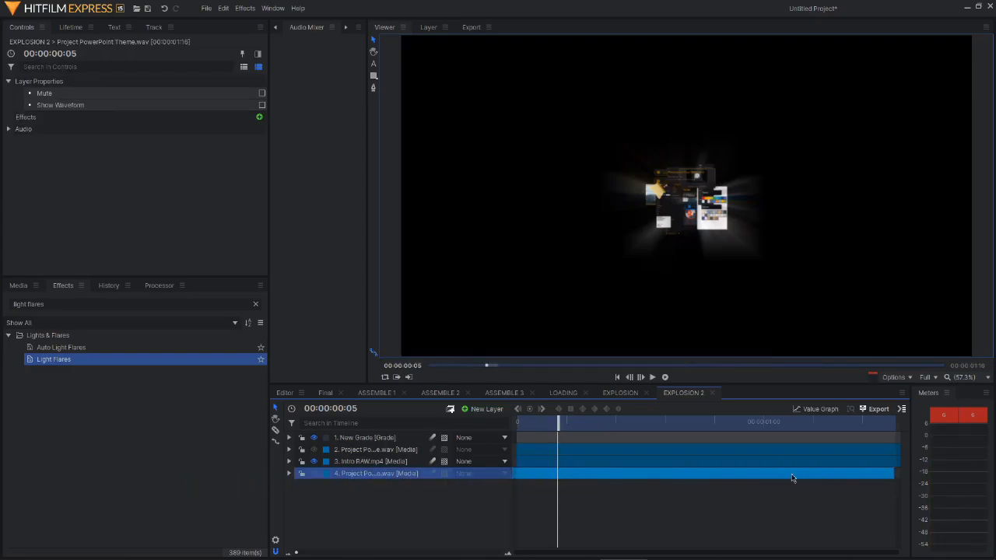
pyautogui.moveTo(651, 459); pyautogui.dragTo(870, 477)
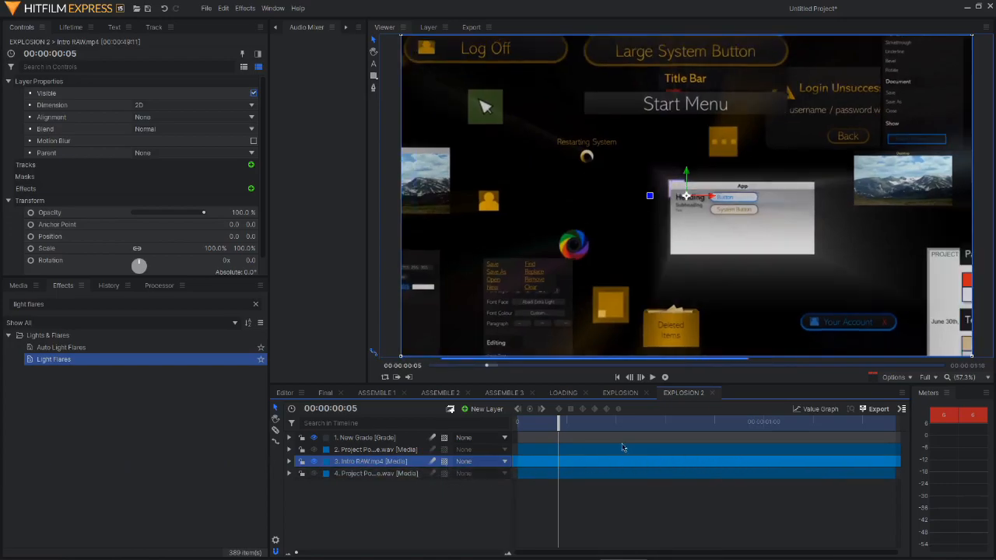
pyautogui.moveTo(677, 465); pyautogui.dragTo(203, 464)
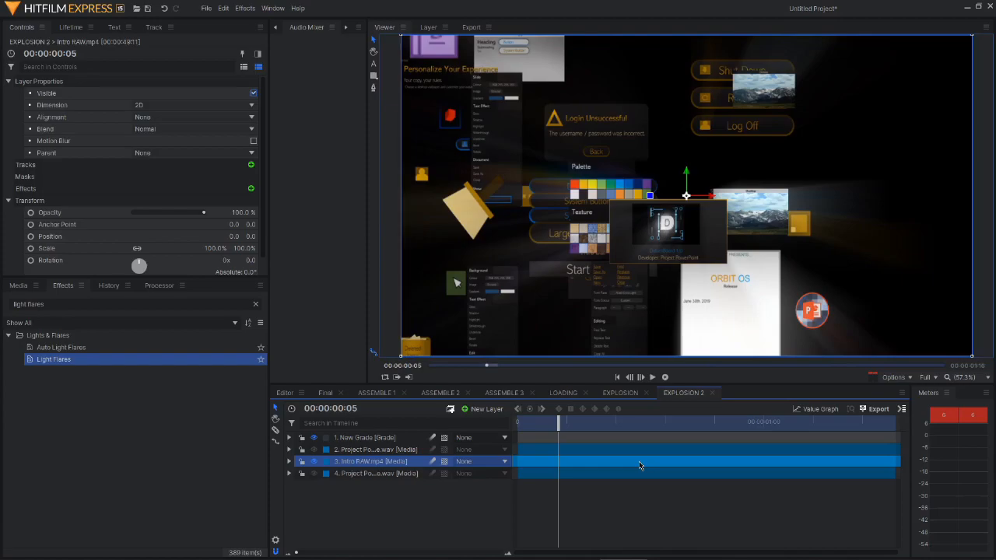
pyautogui.moveTo(566, 461); pyautogui.dragTo(546, 462)
pyautogui.moveTo(424, 466); pyautogui.dragTo(598, 467)
pyautogui.moveTo(448, 469); pyautogui.dragTo(555, 465)
pyautogui.moveTo(461, 465); pyautogui.dragTo(544, 466)
# Split the Intro RAW.mp4 layer at the start of EXPLOSION 2, delete the part before it, and play the shot.
pyautogui.press('Home')
pyautogui.hotkey('ctrl', 'd')
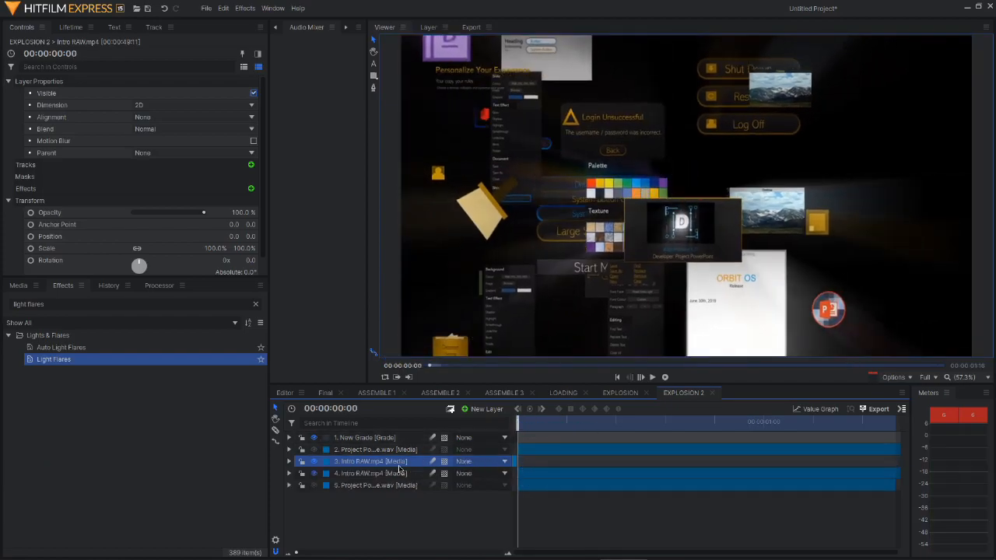
pyautogui.press('Delete')
pyautogui.press('space')
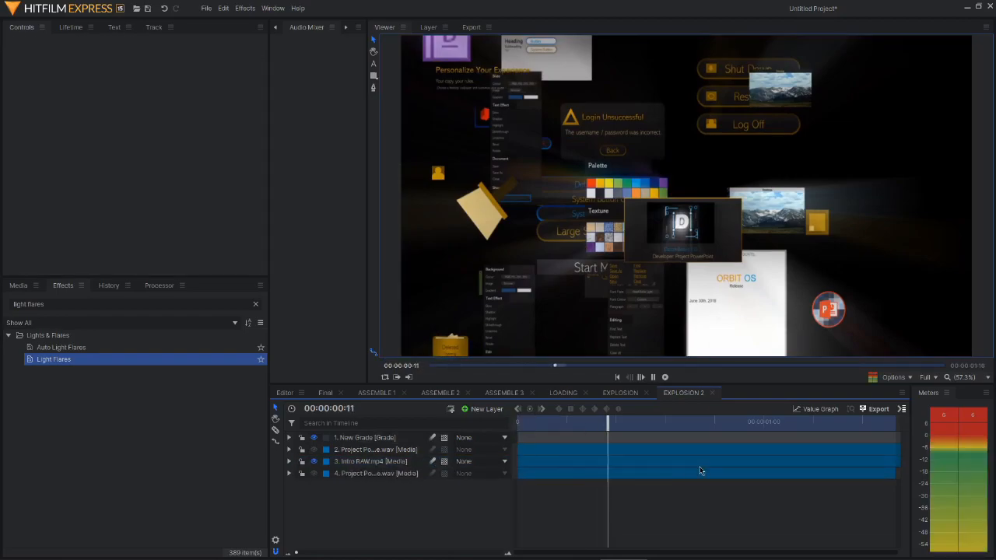
# Delete the audio layer copied from EXPLOSION and play EXPLOSION 2 from the start to check it.
pyautogui.click(364, 462)
pyautogui.click(369, 451)
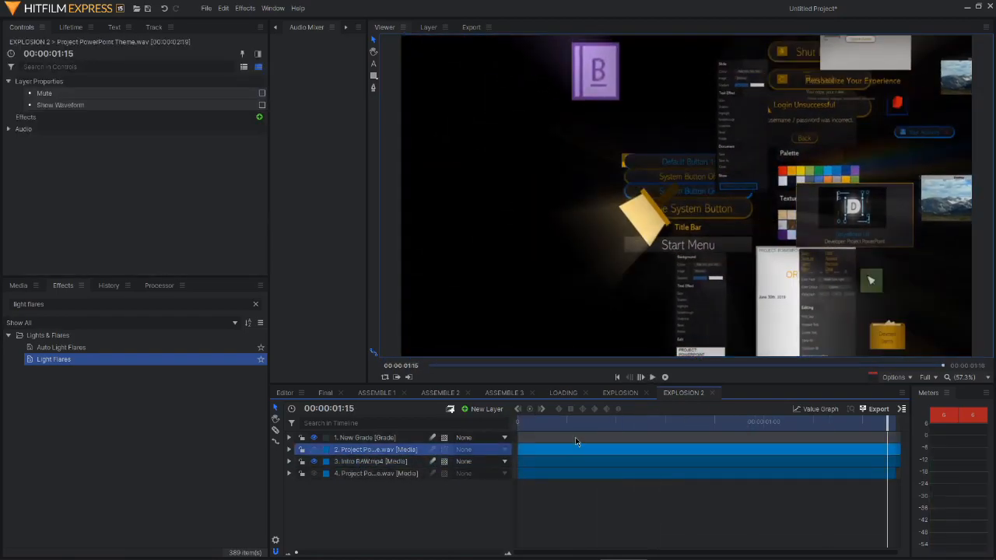
pyautogui.press('Delete')
pyautogui.press('Home')
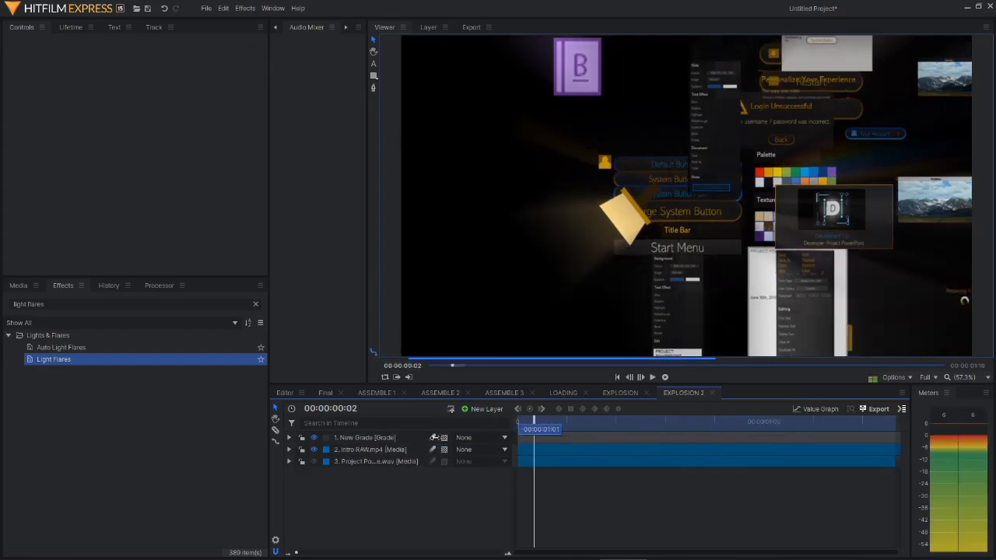
pyautogui.press('space')
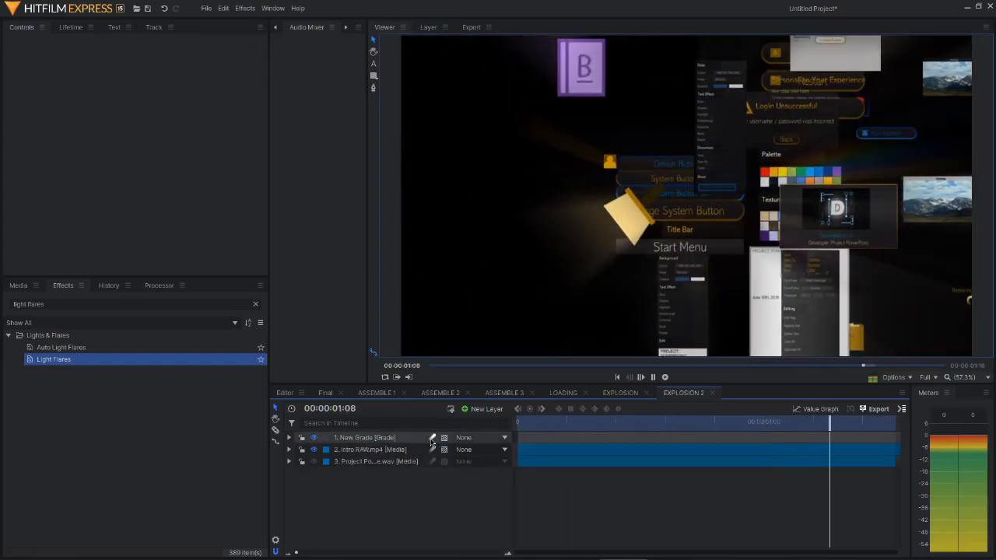
pyautogui.press('space')
pyautogui.press('Home')
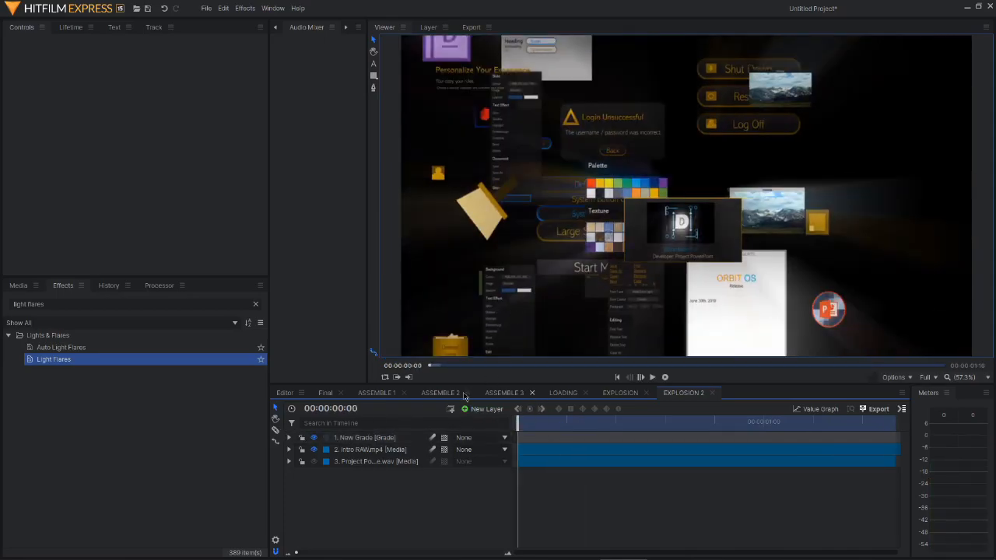
# Remove the Zoom Blur grade layer from EXPLOSION 2 and paste it into the Final timeline at 00:00:09:29.
pyautogui.click(358, 438)
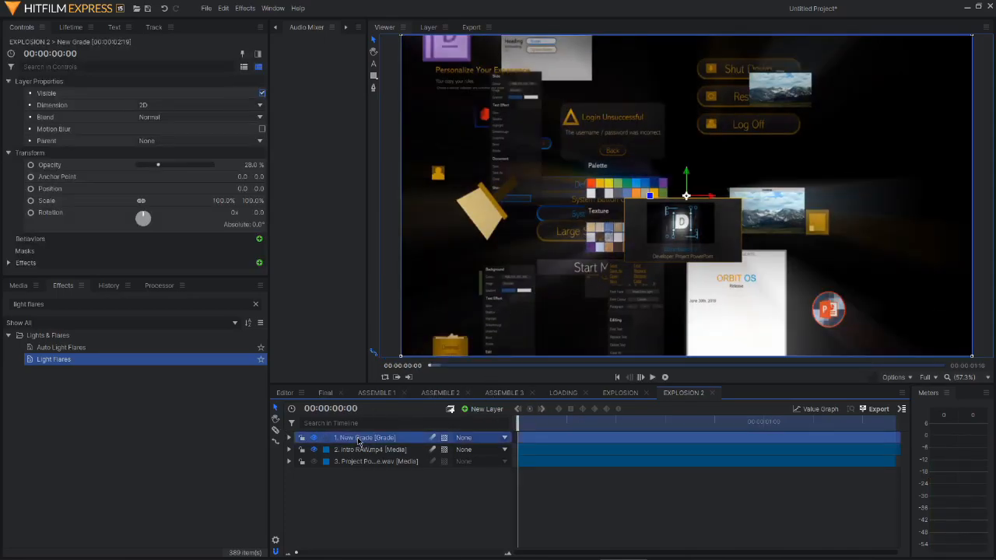
pyautogui.press('Delete')
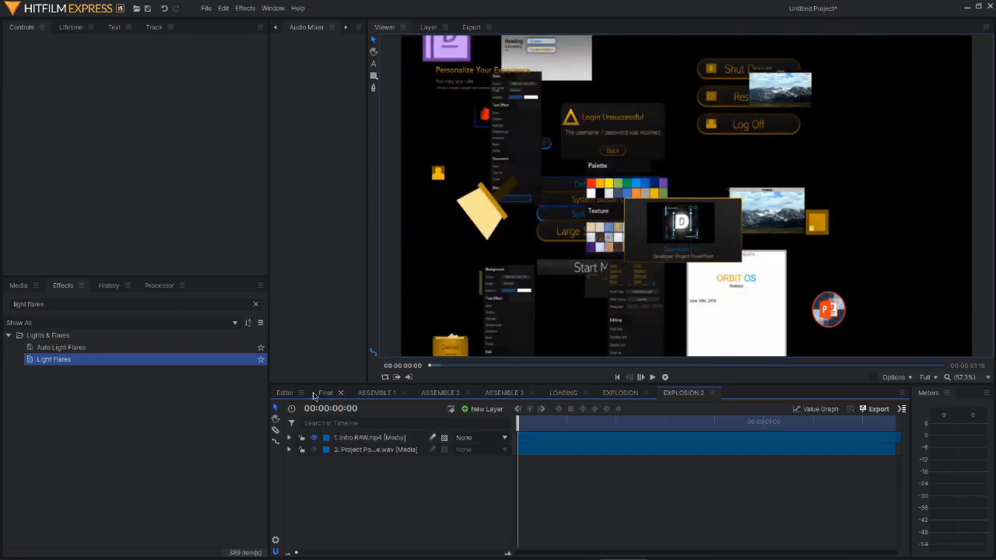
pyautogui.click(322, 393)
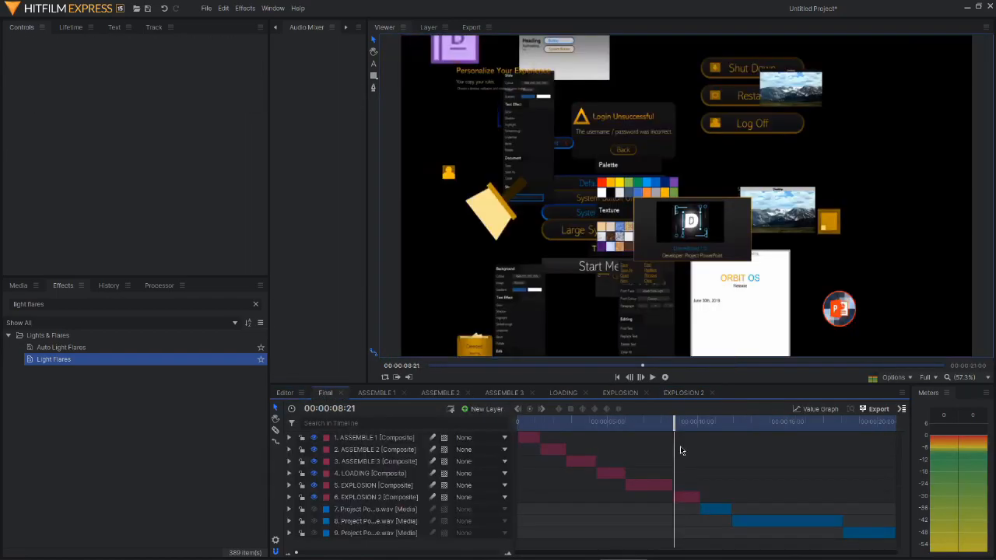
pyautogui.click(697, 424)
pyautogui.hotkey('ctrl', 'v')
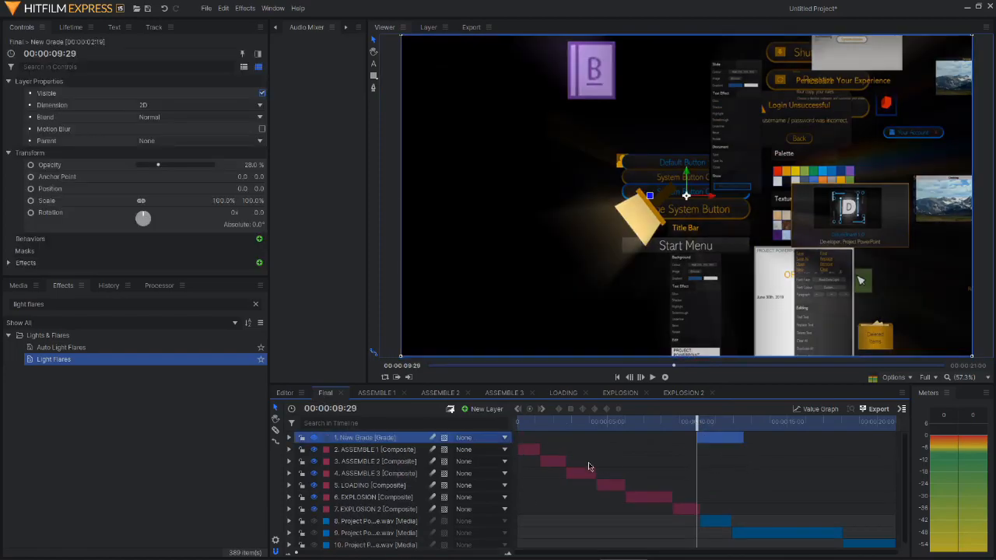
# Place the New Grade layer directly above EXPLOSION 2 and match its start and length to that shot.
pyautogui.moveTo(743, 438); pyautogui.dragTo(732, 438)
pyautogui.moveTo(389, 440); pyautogui.dragTo(363, 497)
pyautogui.moveTo(711, 497)
pyautogui.mouseDown()
pyautogui.moveTo(684, 497)
pyautogui.moveTo(698, 498)
pyautogui.mouseUp()
# Convert the EXPLOSION 2 layer to 3D in the Final timeline, accepting the creation of a camera.
pyautogui.click(317, 510)
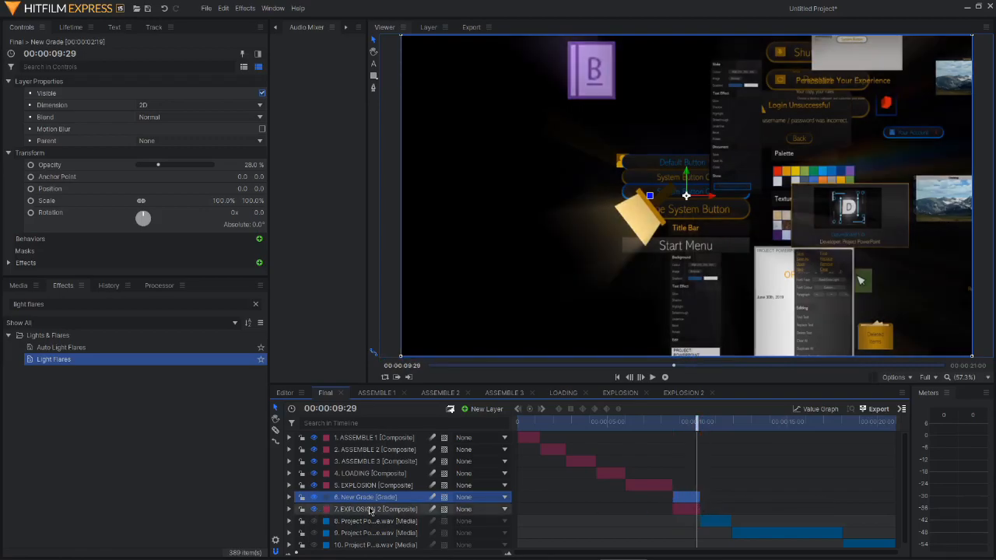
pyautogui.click(289, 509)
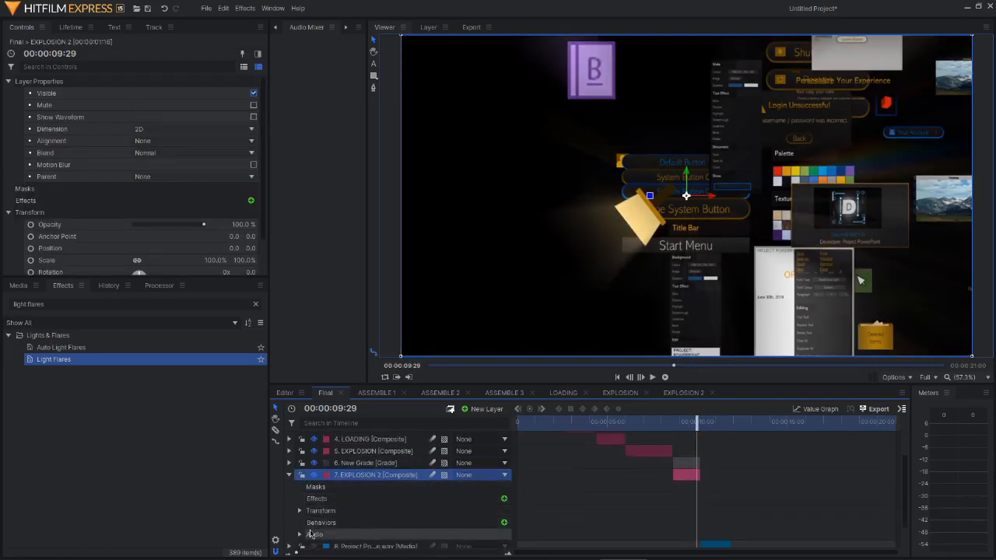
pyautogui.click(299, 511)
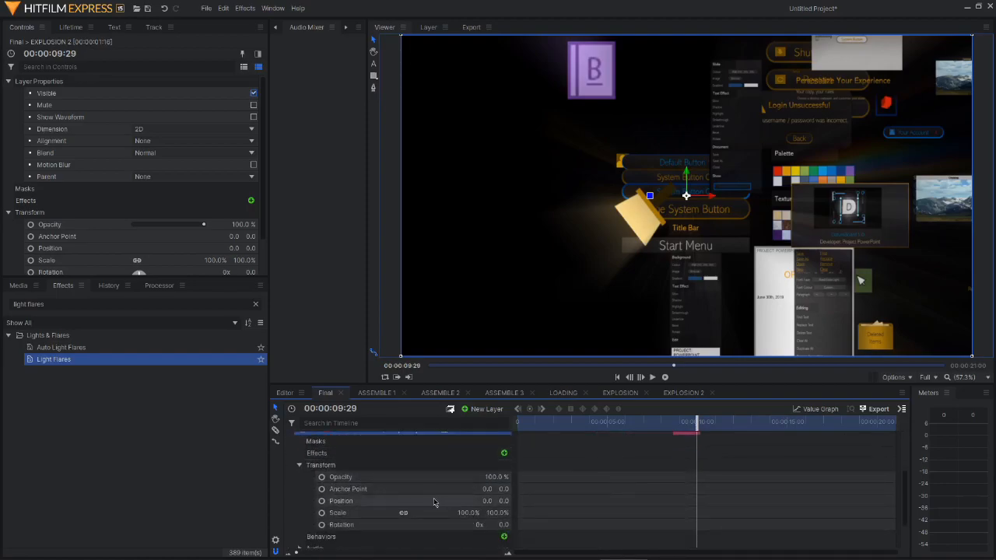
pyautogui.scroll(2, 467, 498)
pyautogui.click(444, 463)
pyautogui.click(463, 488)
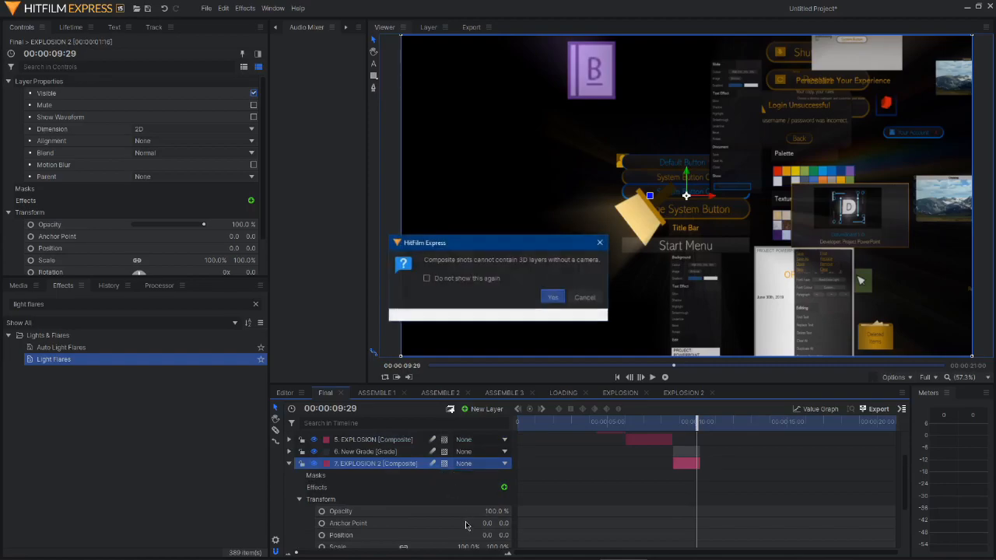
pyautogui.click(552, 309)
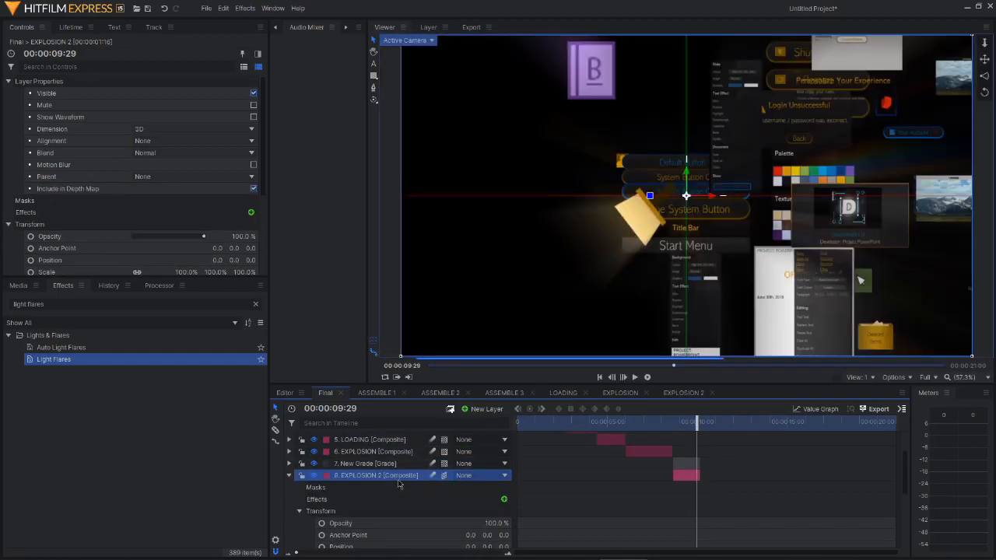
# Scale EXPLOSION 2 to 169% and rotate it to 43° on X, -20° on Y and -29° on Z.
pyautogui.scroll(-1, 366, 490)
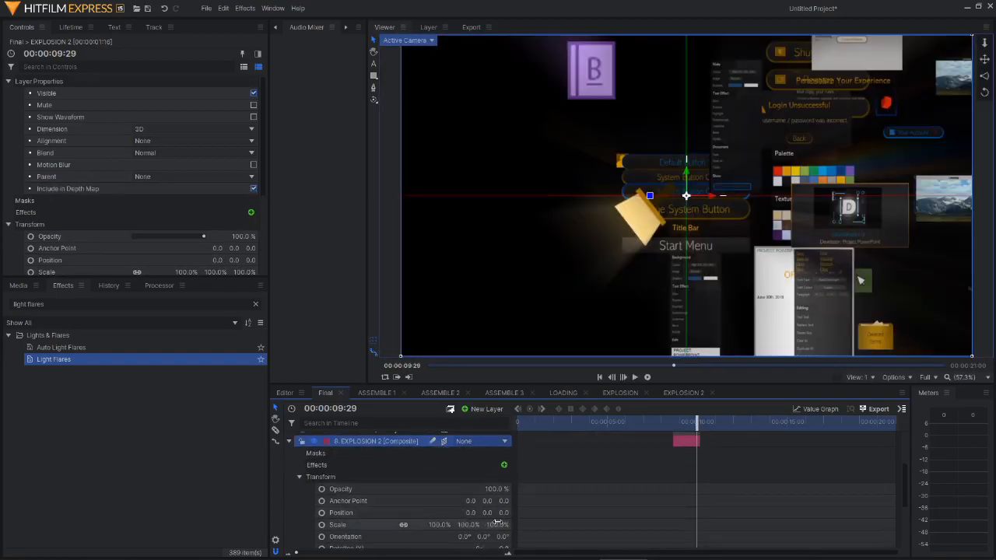
pyautogui.moveTo(457, 524); pyautogui.dragTo(481, 527)
pyautogui.scroll(-2, 461, 505)
pyautogui.scroll(-2, 504, 538)
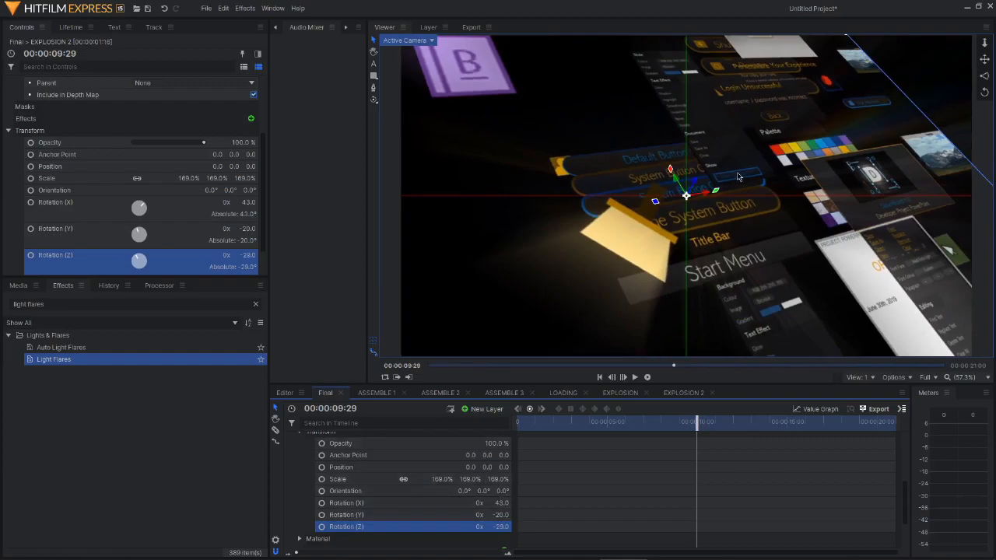
# Reposition EXPLOSION 2 to 167.4, 95.9, scale it to 228%, and check the framing at 00:00:09:20.
pyautogui.click(743, 169)
pyautogui.click(656, 180)
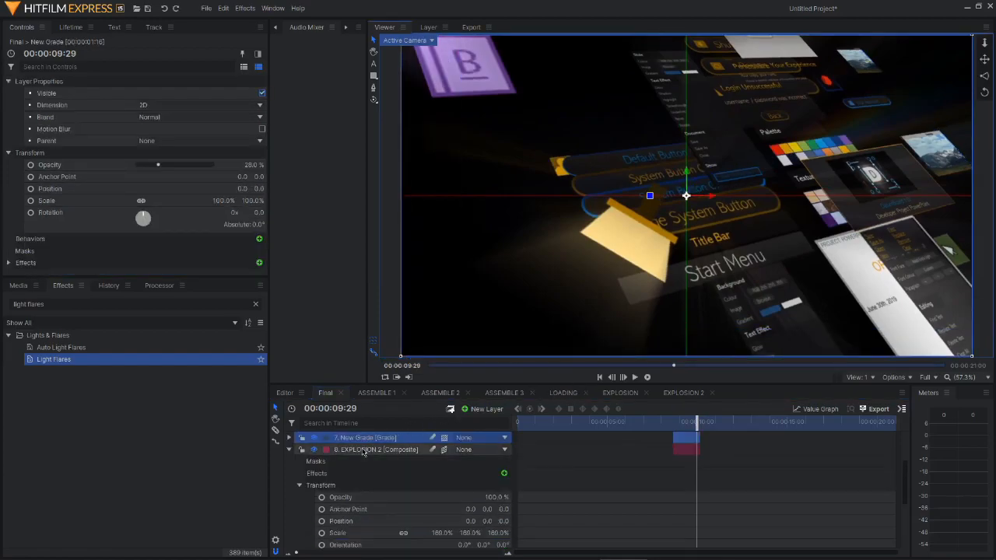
pyautogui.moveTo(686, 204); pyautogui.dragTo(730, 175)
pyautogui.moveTo(504, 535); pyautogui.dragTo(691, 427)
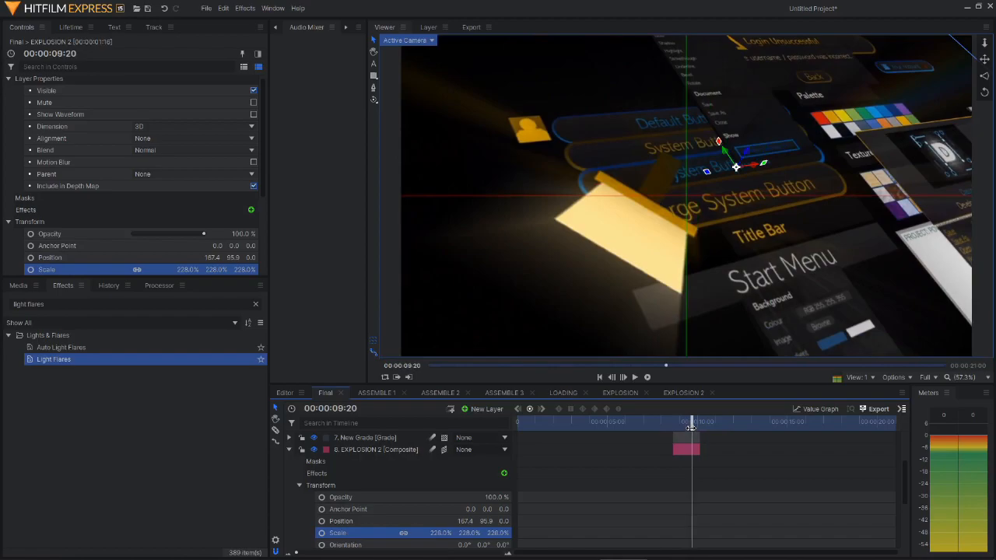
# Move the center of the New Grade layer's Zoom Blur to the lower-left area of the image.
pyautogui.click(366, 438)
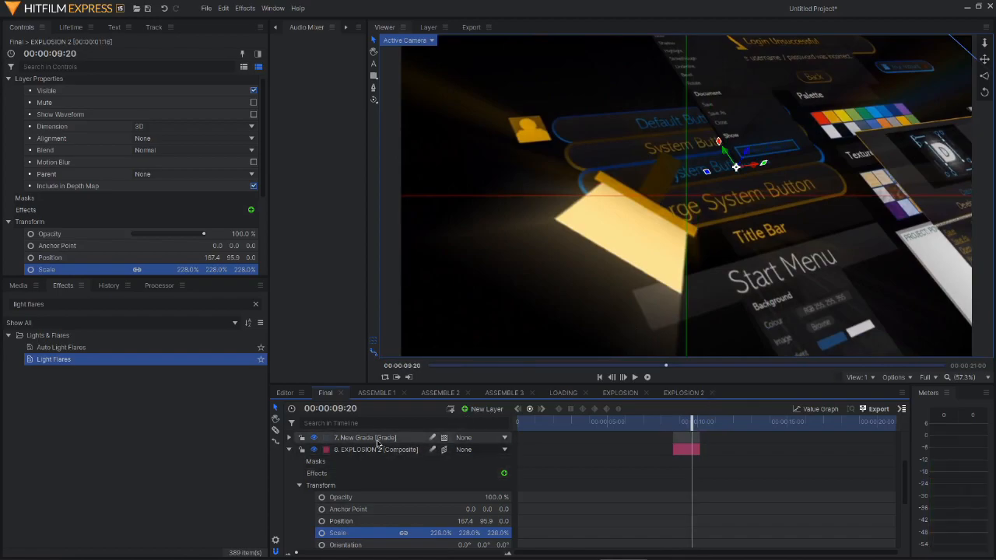
pyautogui.click(289, 438)
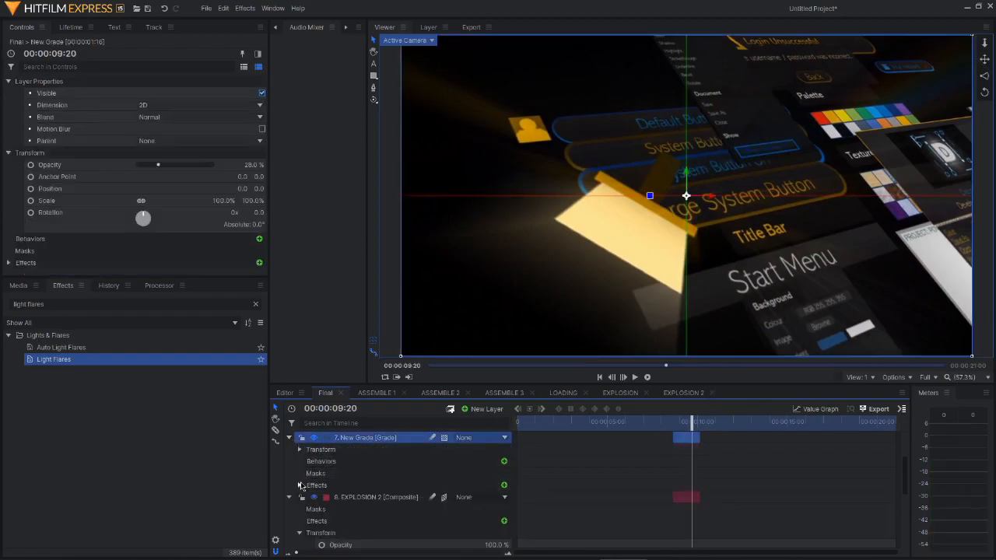
pyautogui.click(299, 484)
pyautogui.click(370, 497)
pyautogui.moveTo(690, 199)
pyautogui.mouseDown()
pyautogui.moveTo(549, 259)
pyautogui.moveTo(533, 288)
pyautogui.moveTo(454, 308)
pyautogui.moveTo(482, 333)
pyautogui.mouseUp()
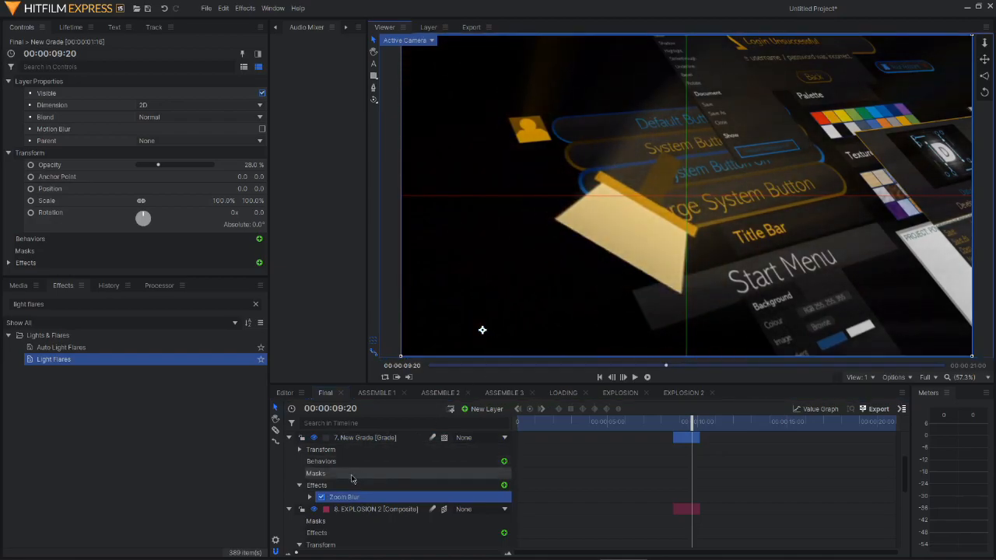
# Collapse the New Grade layer and duplicate it above EXPLOSION 2.
pyautogui.click(289, 438)
pyautogui.click(382, 441)
pyautogui.hotkey('ctrl', 'd')
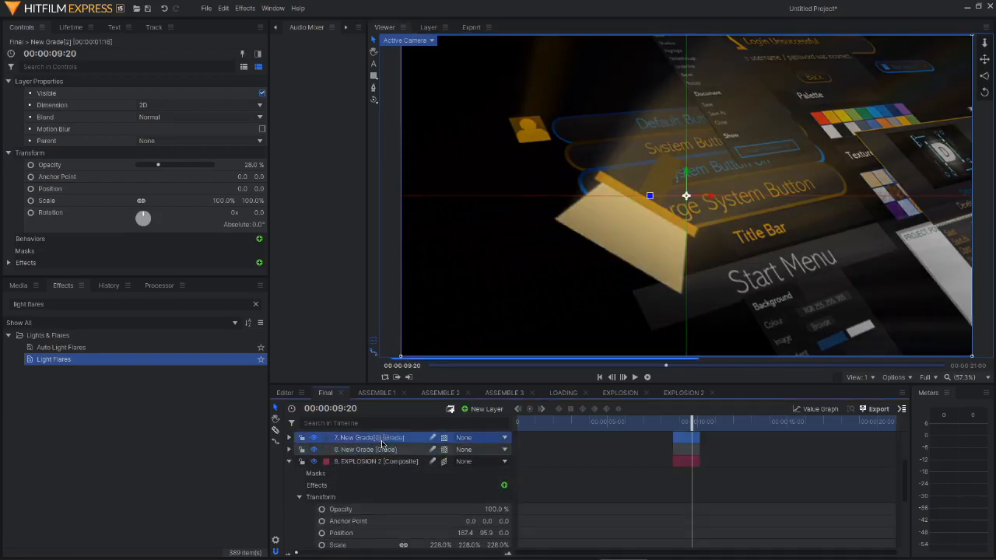
# Move the duplicated grade's Zoom Blur center to the middle of the image and set its strength to 5.
pyautogui.click(289, 438)
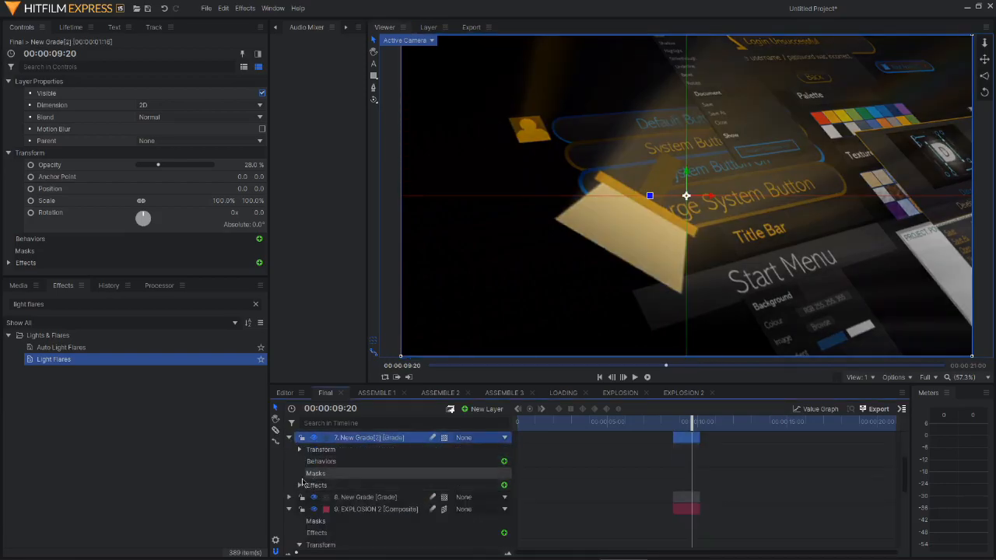
pyautogui.click(299, 484)
pyautogui.click(339, 503)
pyautogui.doubleClick(342, 499)
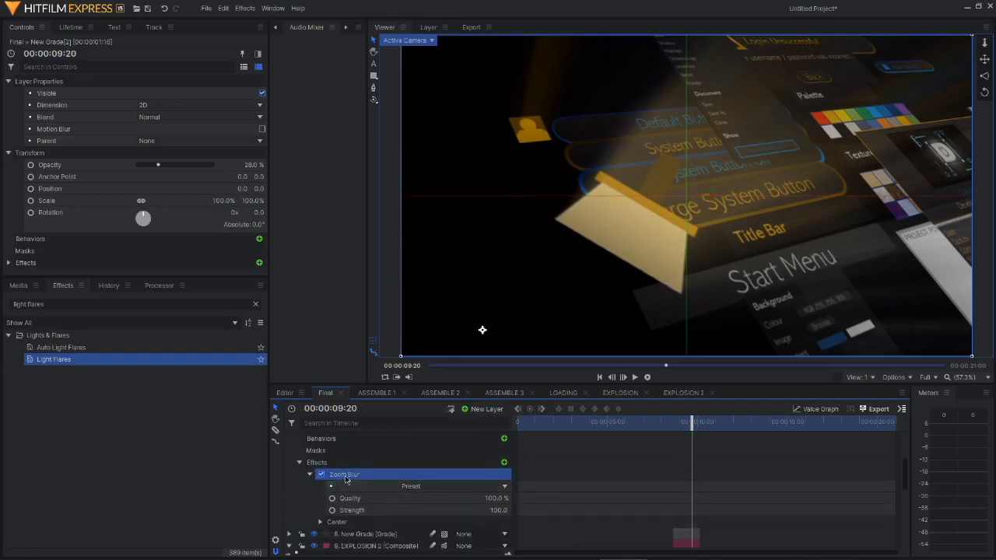
pyautogui.moveTo(482, 332); pyautogui.dragTo(687, 199)
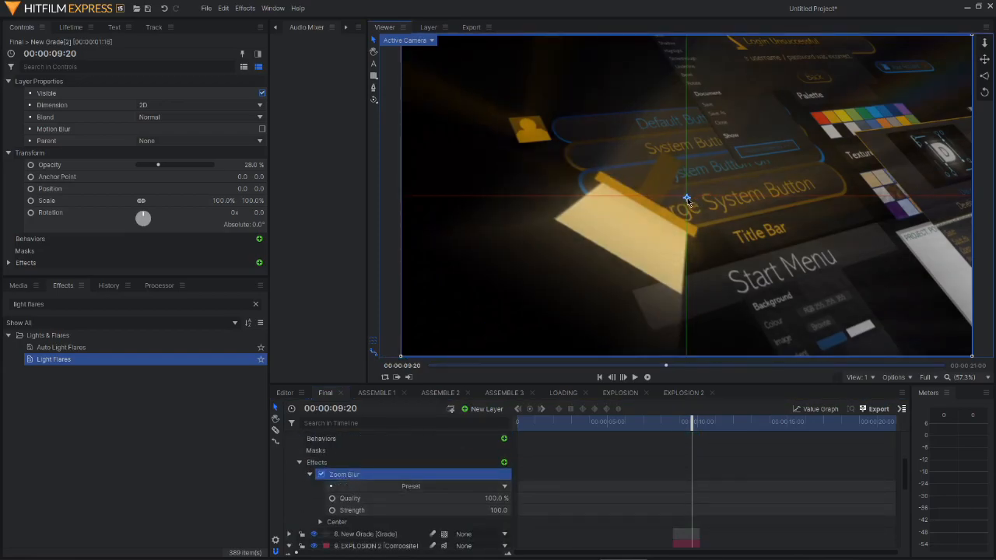
pyautogui.click(498, 509)
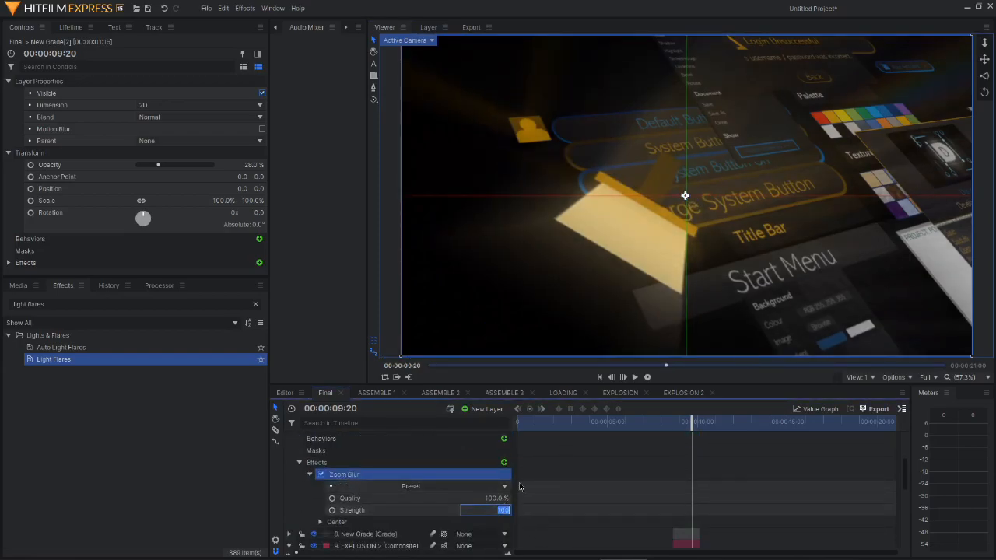
pyautogui.press('Return')
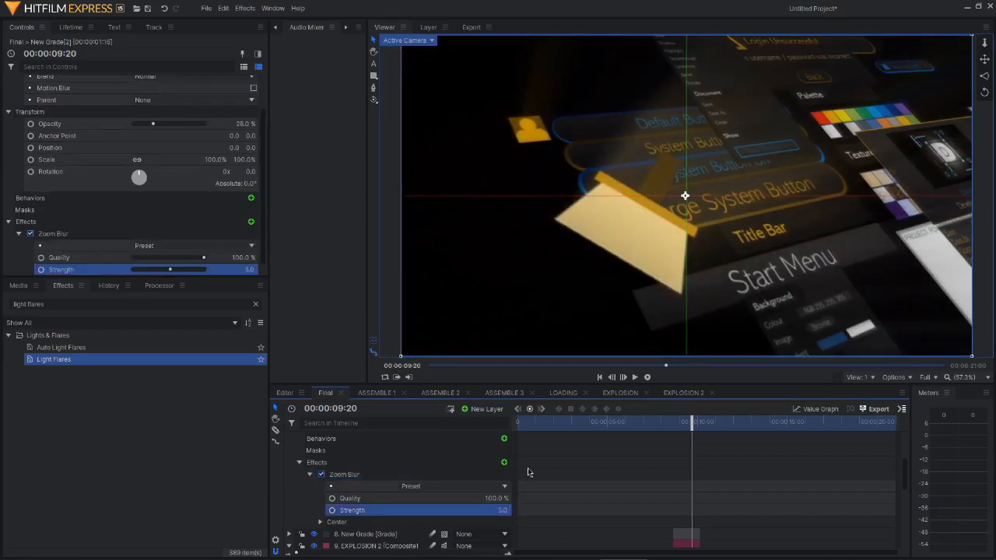
# Raise the opacity of the New Grade[2] layer to 100%.
pyautogui.scroll(1, 311, 451)
pyautogui.click(300, 460)
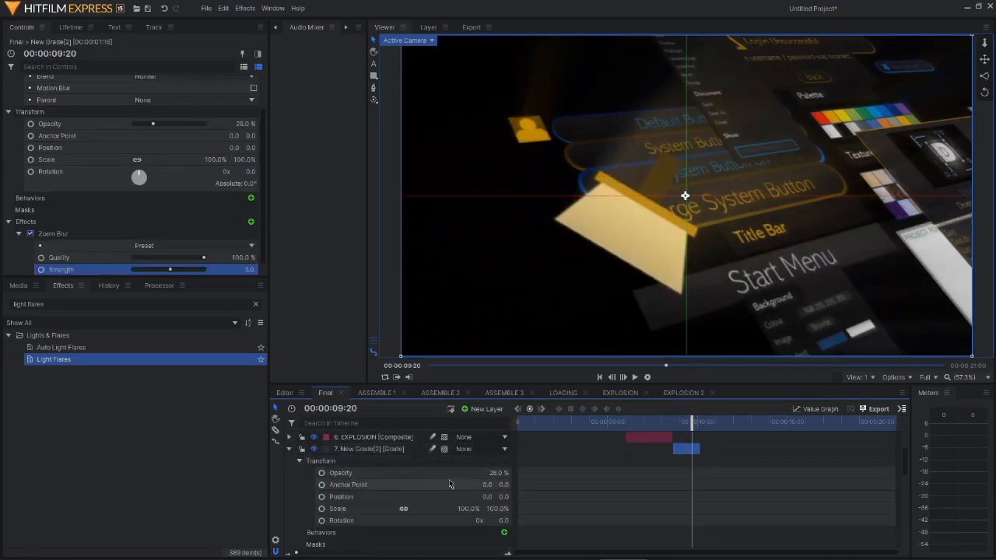
pyautogui.moveTo(508, 471); pyautogui.dragTo(560, 471)
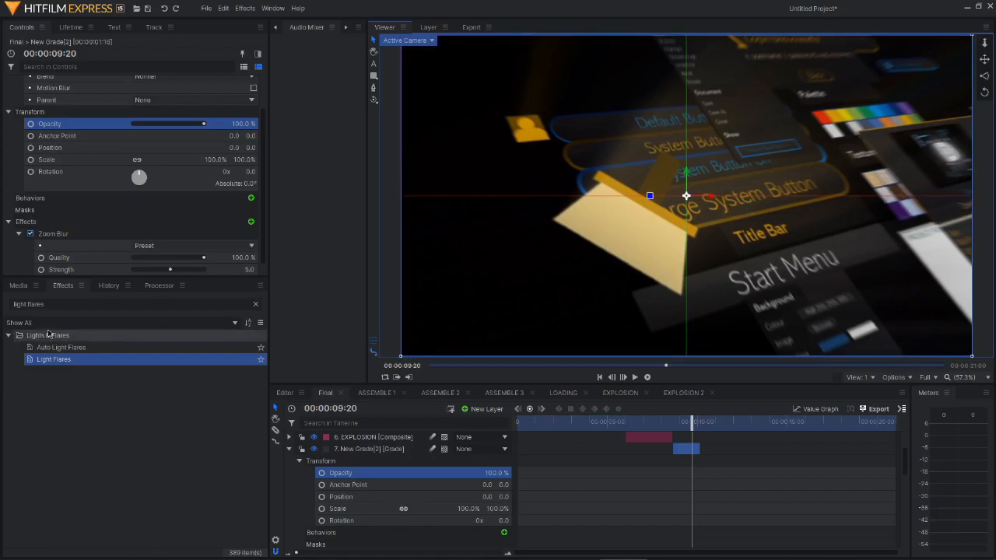
# Search the effects for "radial" and add Radial Blur to the New Grade[2] layer.
pyautogui.tripleClick(67, 304)
pyautogui.press('BackSpace')
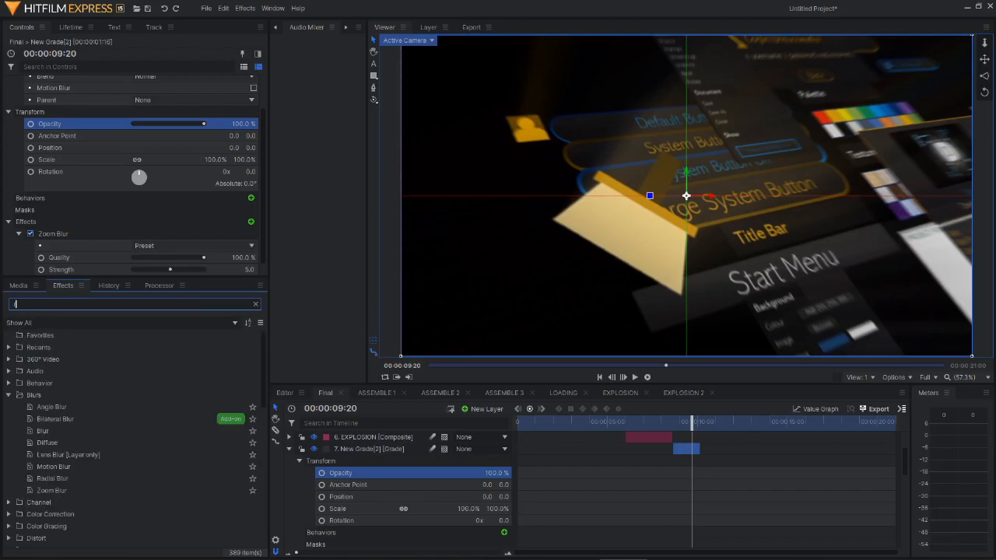
pyautogui.write('radial')
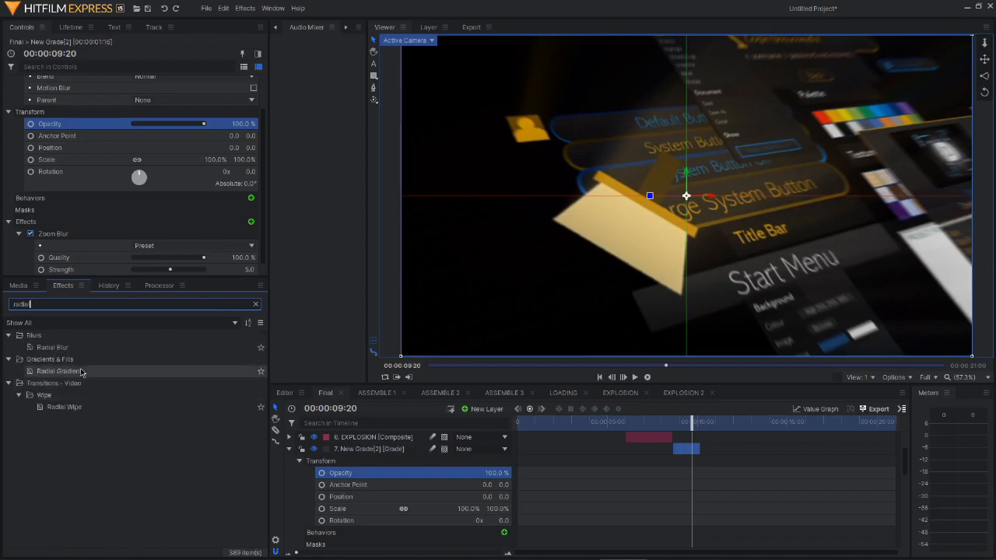
pyautogui.click(78, 346)
pyautogui.moveTo(369, 493); pyautogui.dragTo(370, 493)
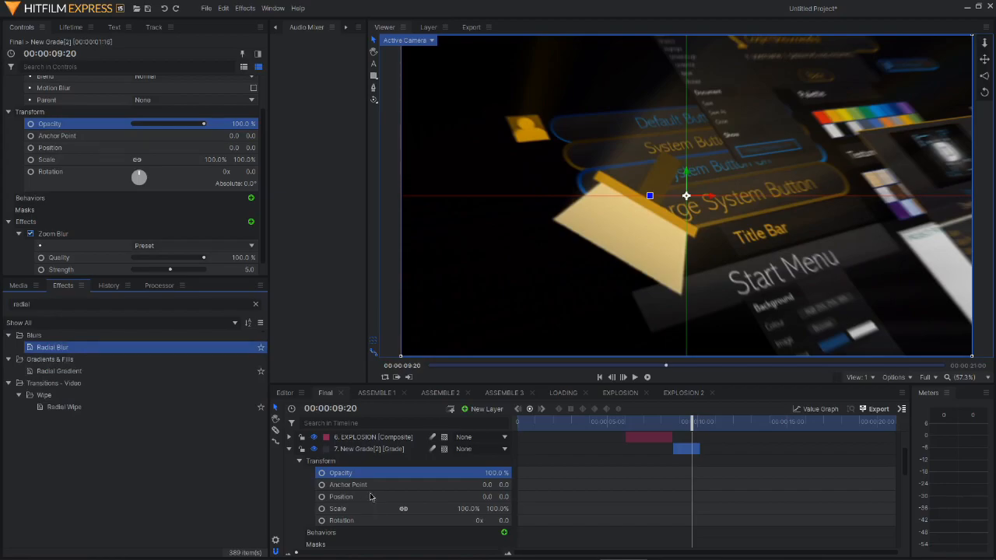
# Set the Radial Blur angle on New Grade[2] to 1.
pyautogui.moveTo(308, 546)
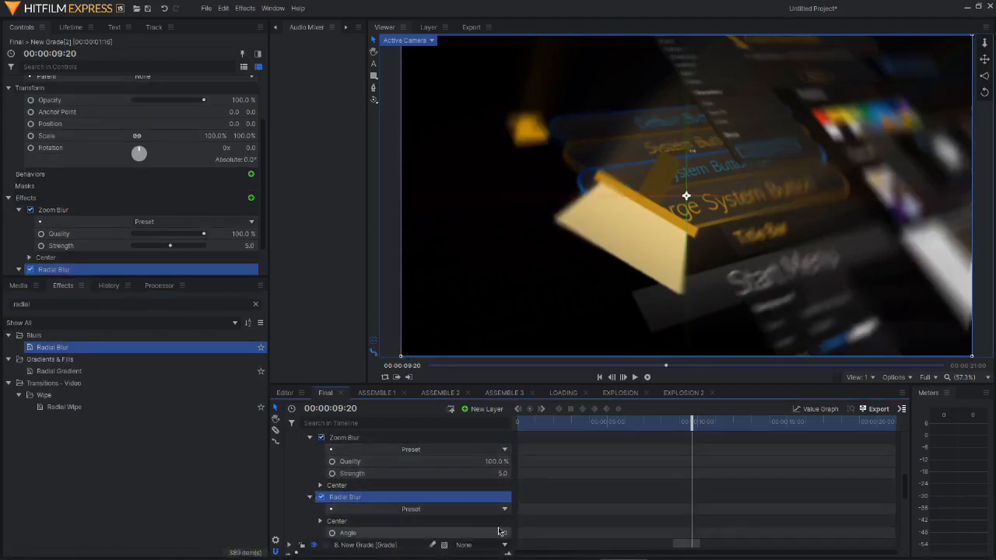
pyautogui.click(504, 532)
pyautogui.write('1')
pyautogui.press('Return')
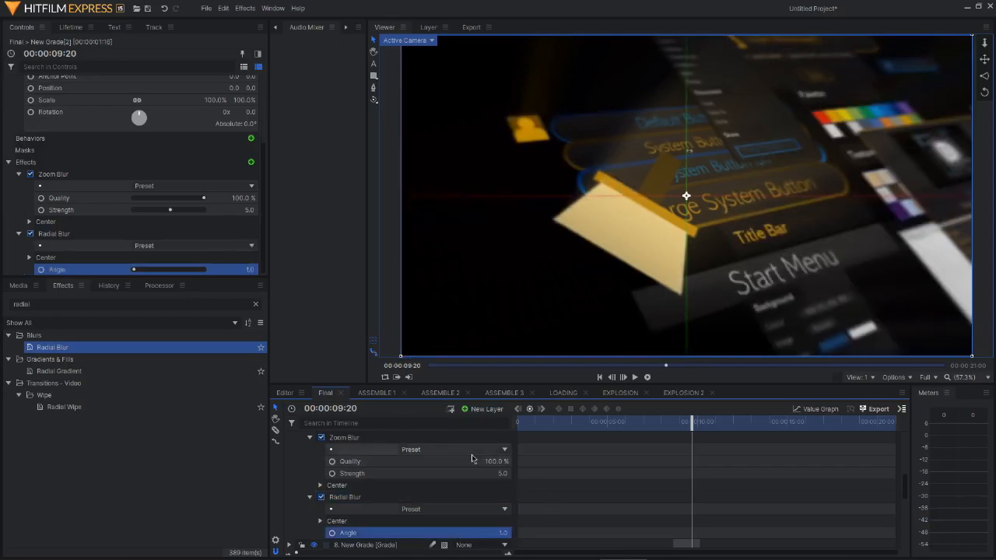
# Move the centers of New Grade[2]'s Radial Blur and Zoom Blur right of the middle, over the Large System Button text.
pyautogui.scroll(2, 456, 478)
pyautogui.scroll(-1, 519, 487)
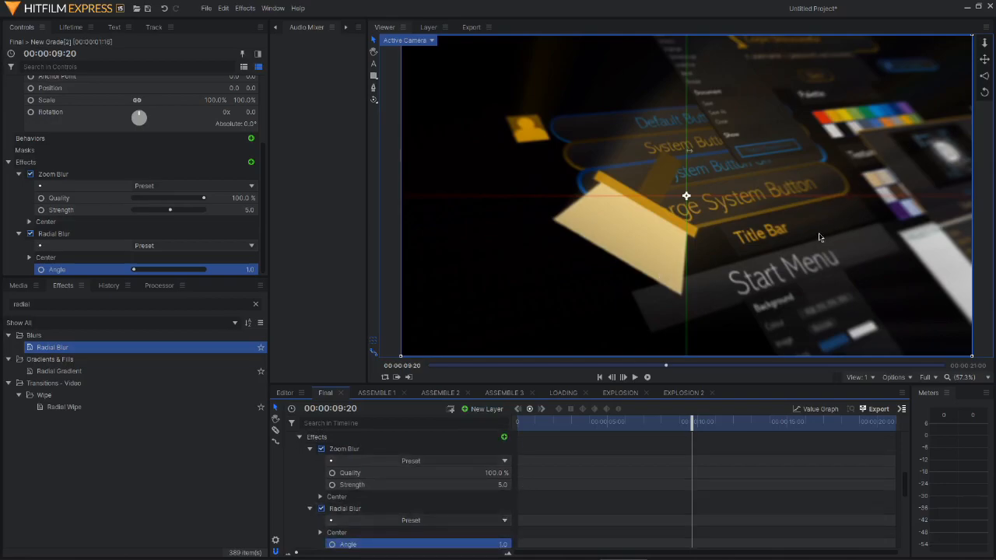
pyautogui.click(686, 197)
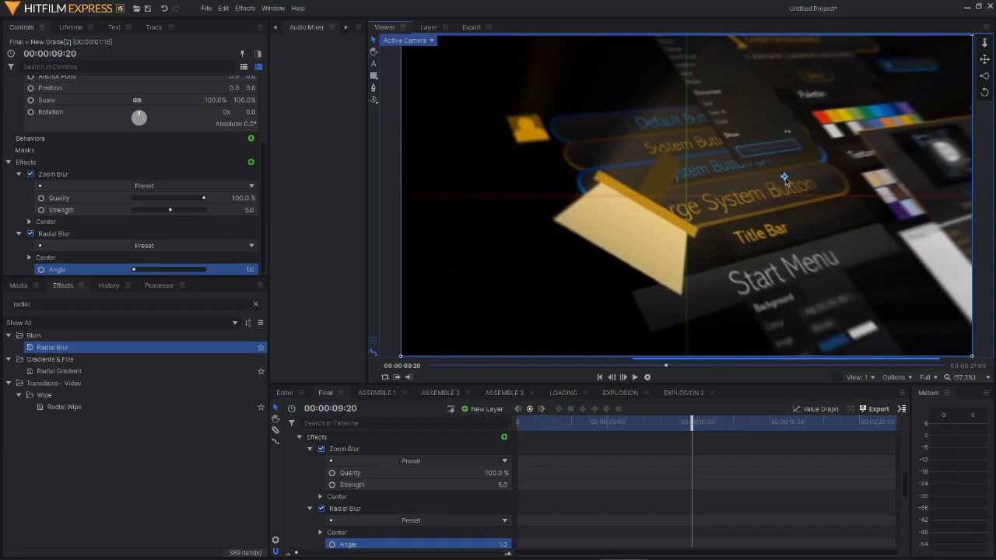
pyautogui.click(344, 448)
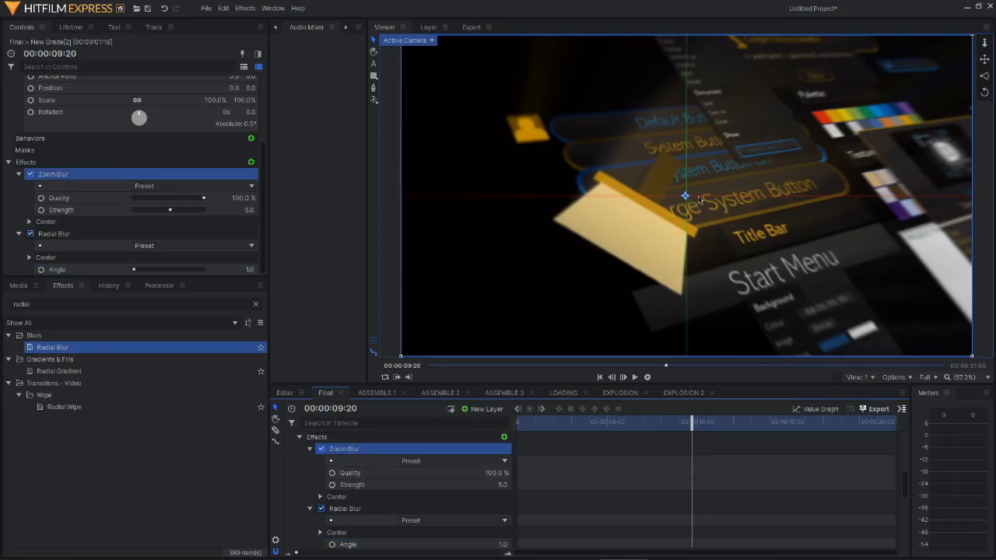
pyautogui.moveTo(684, 195); pyautogui.dragTo(795, 188)
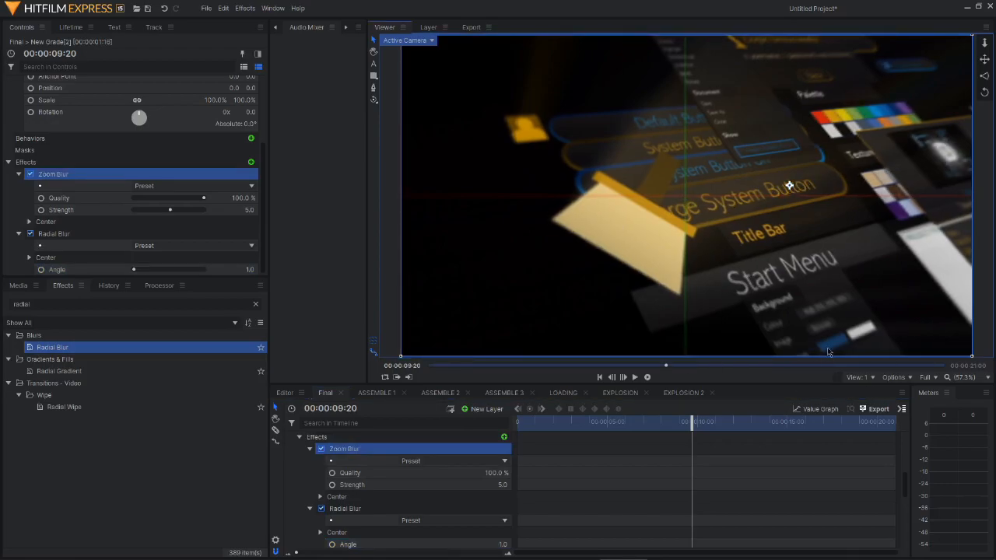
# Check the blurred shot at 00:00:09:04 and collapse the New Grade[2] and EXPLOSION 2 layers.
pyautogui.click(735, 167)
pyautogui.moveTo(684, 420); pyautogui.dragTo(676, 420)
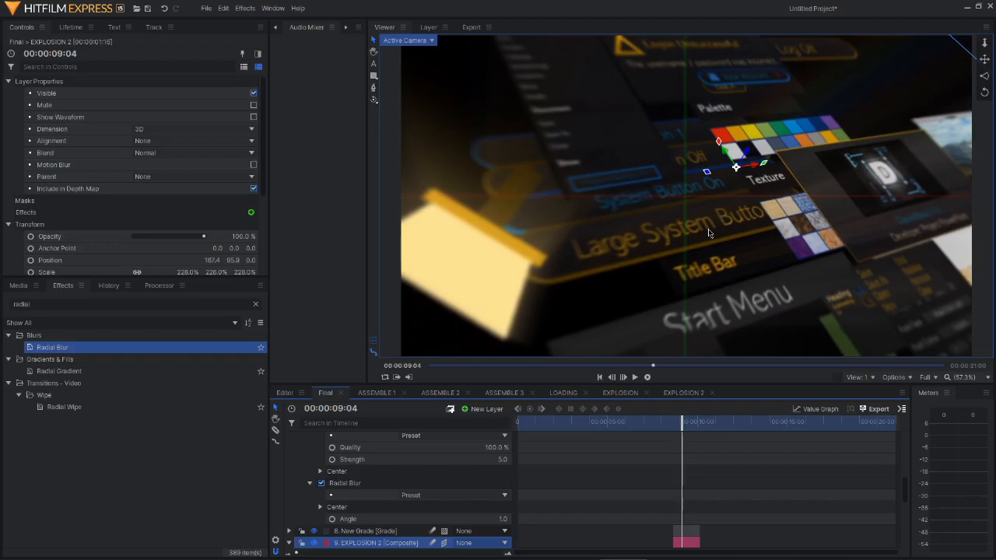
pyautogui.scroll(10, 373, 466)
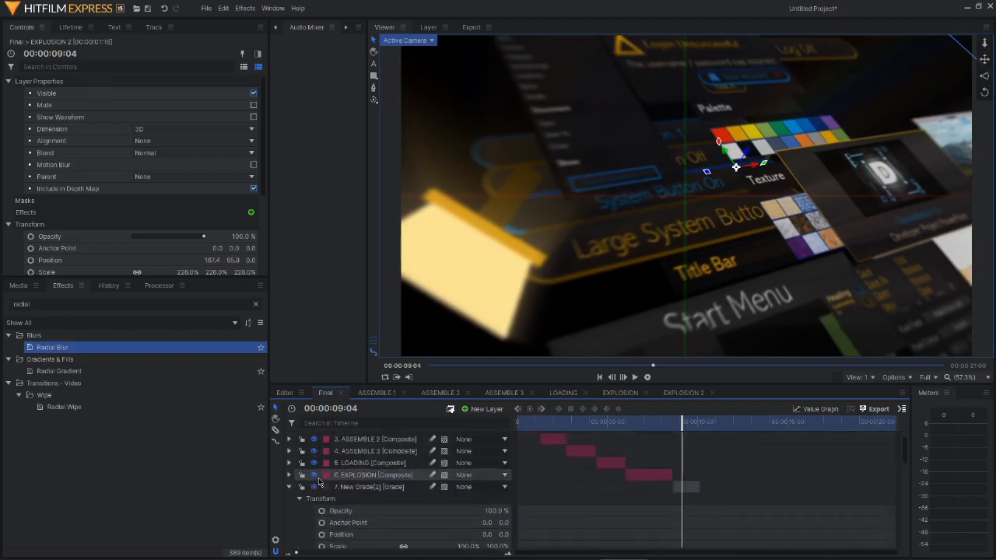
pyautogui.click(289, 509)
pyautogui.scroll(-1, 678, 511)
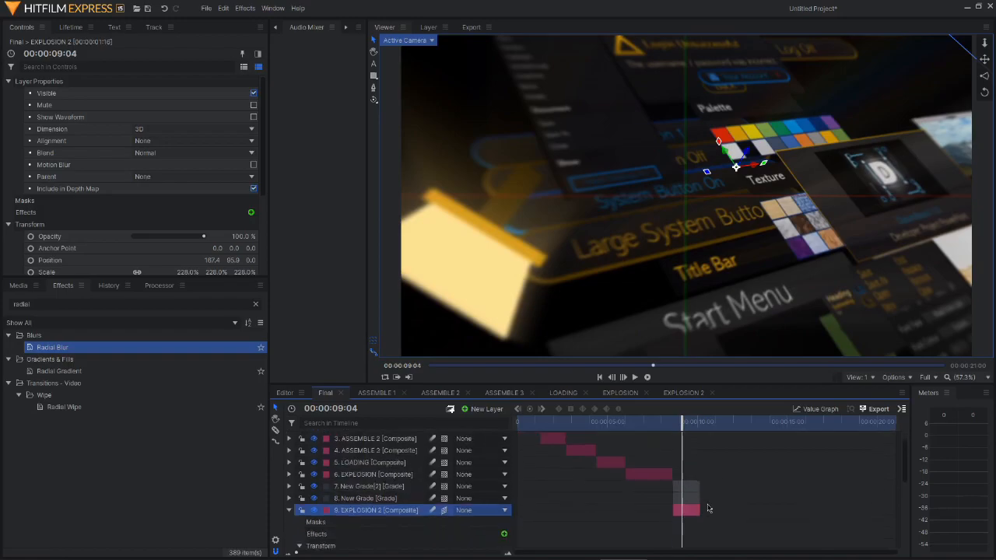
pyautogui.click(290, 514)
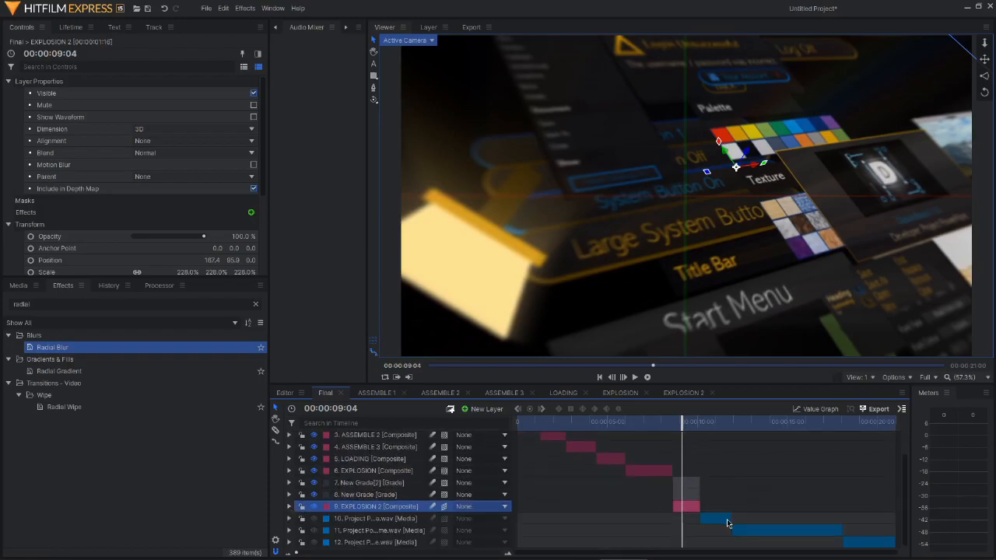
# Convert the Project PowerPoint Theme.wav segment after EXPLOSION 2 into a composite shot named EXPLOSION 3, taking properties from the selected layer.
pyautogui.click(723, 519)
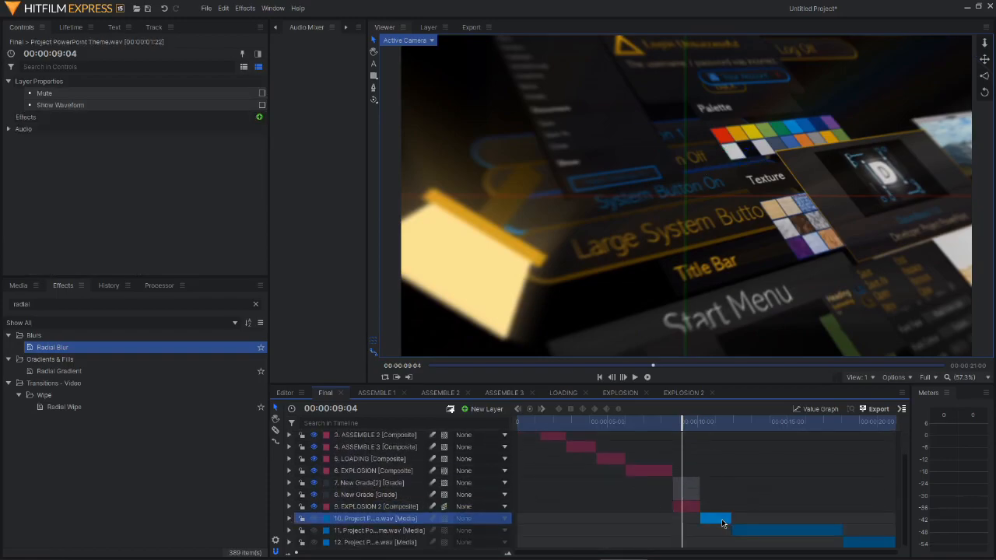
pyautogui.click(707, 422)
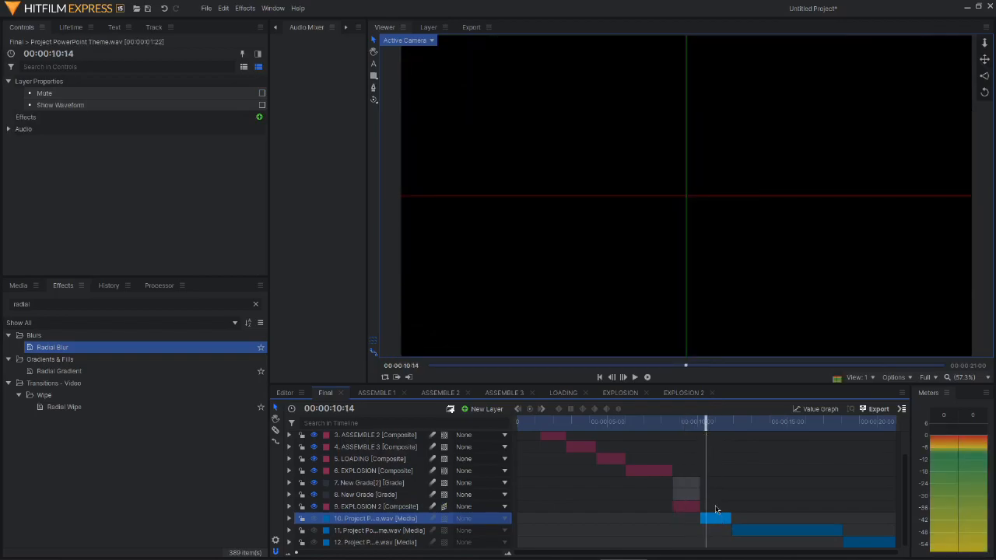
pyautogui.hotkey('ctrl', 'shift', 'c')
pyautogui.press('BackSpace')
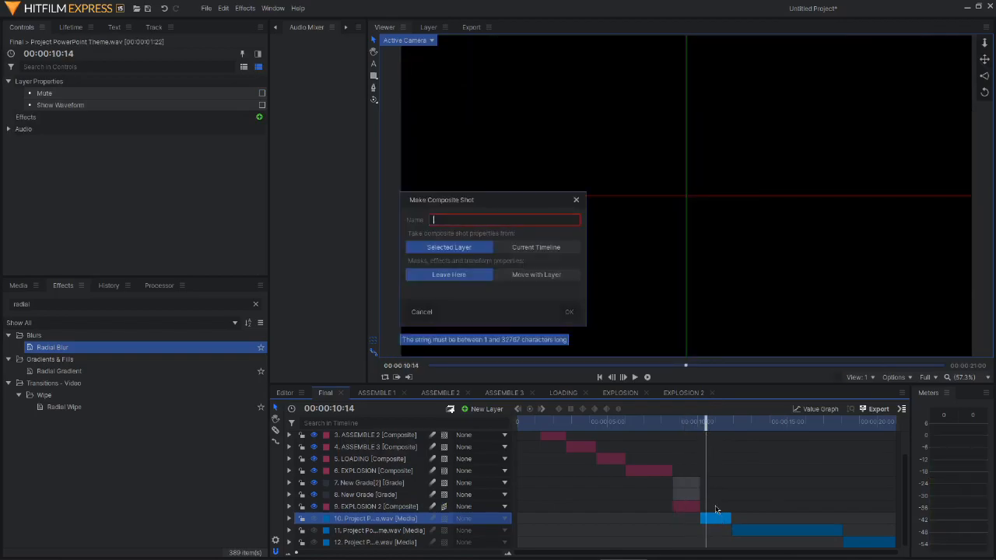
pyautogui.write('EXPLOSION 3')
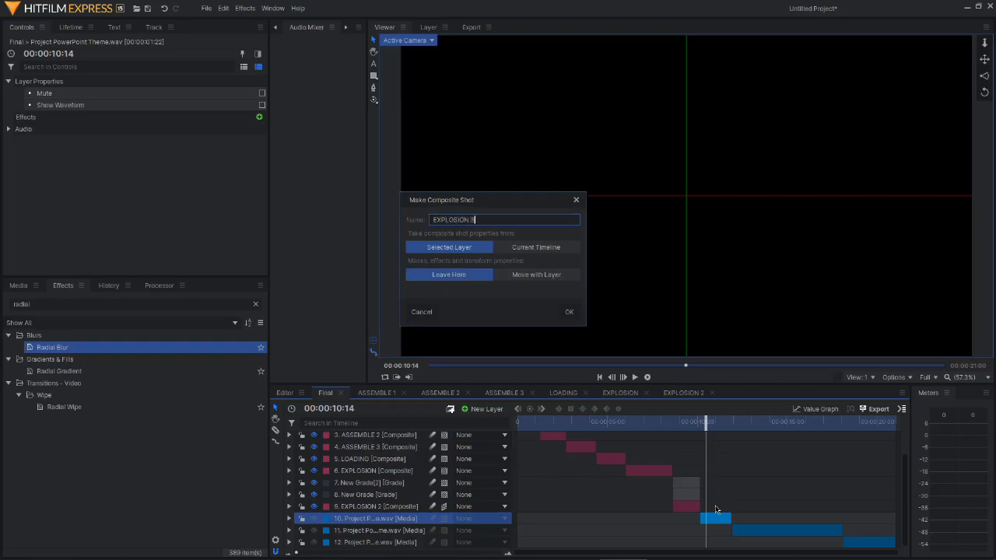
pyautogui.press('Return')
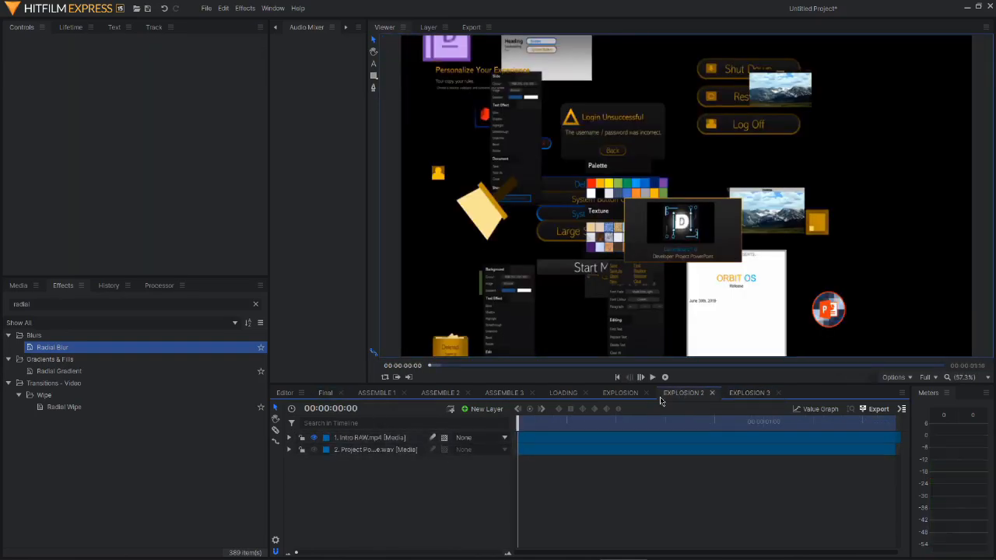
# Copy the Intro RAW.mp4 footage from EXPLOSION 2 into EXPLOSION 3 and delete the shorter audio layer copied along with it.
pyautogui.click(367, 439)
pyautogui.keyDown('shift'); pyautogui.click(364, 450); pyautogui.keyUp('shift')
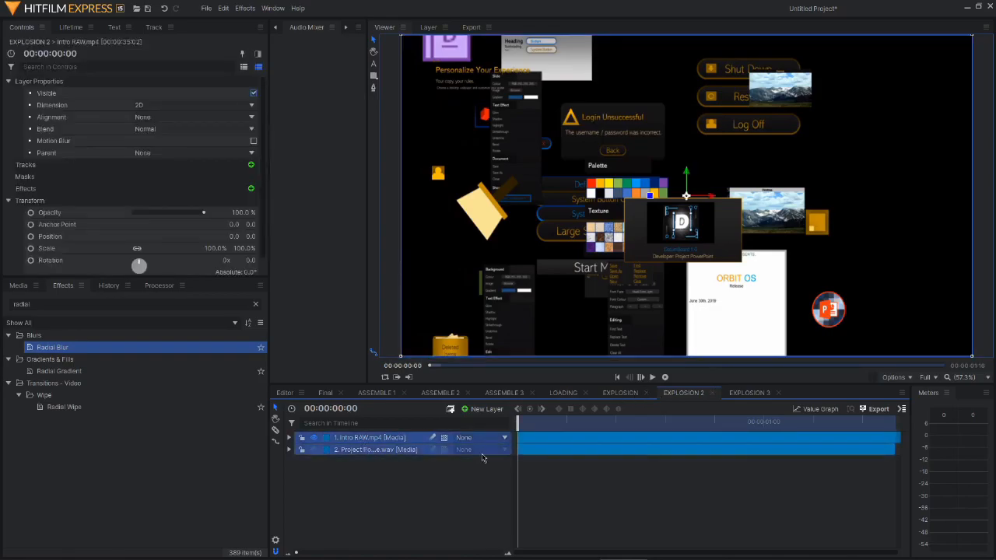
pyautogui.click(749, 392)
pyautogui.hotkey('ctrl', 'v')
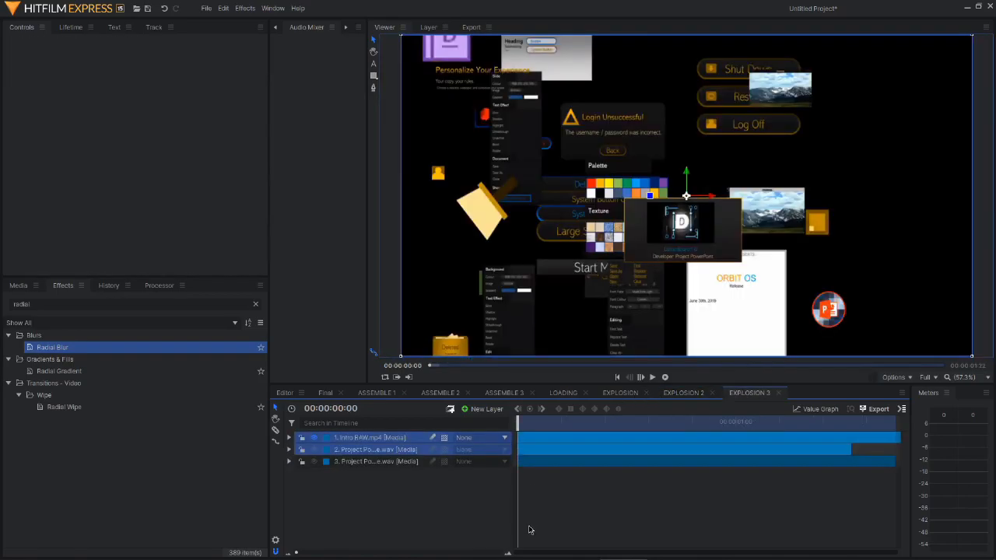
pyautogui.click(383, 451)
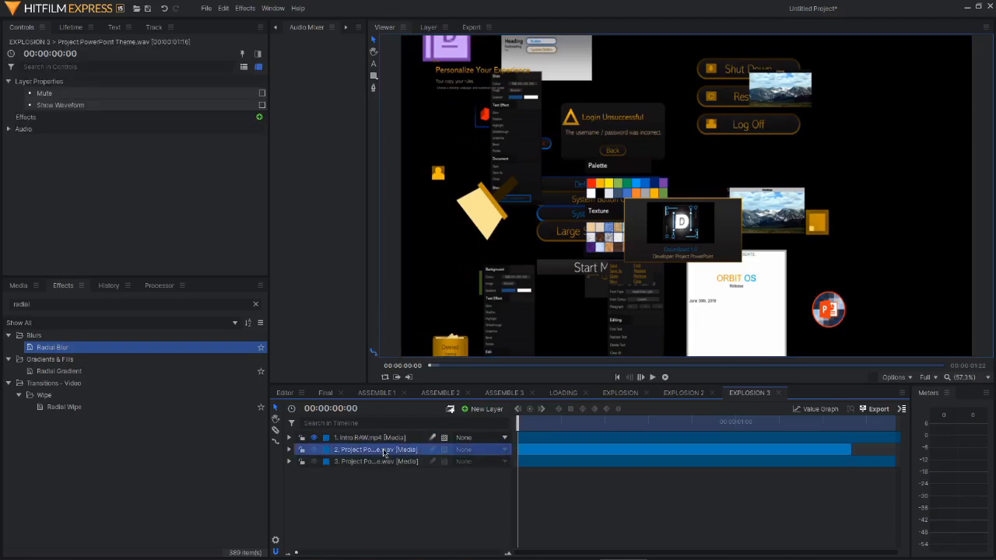
pyautogui.press('Delete')
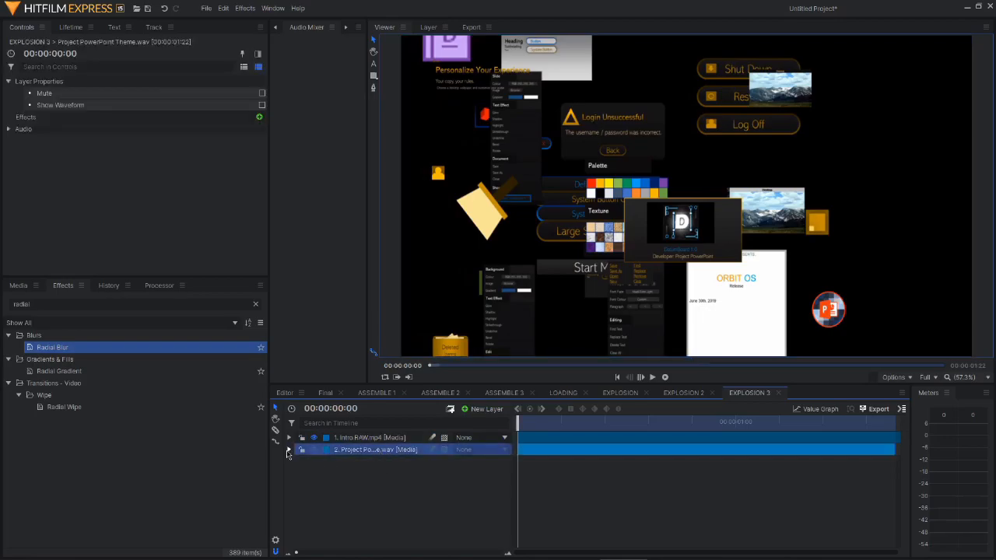
# Slip the Intro RAW.mp4 footage so EXPLOSION 3 starts with the Palette and Texture swatches near mid-frame, and check the shot's end at 00:00:01:21.
pyautogui.click(610, 437)
pyautogui.moveTo(734, 439); pyautogui.dragTo(841, 448)
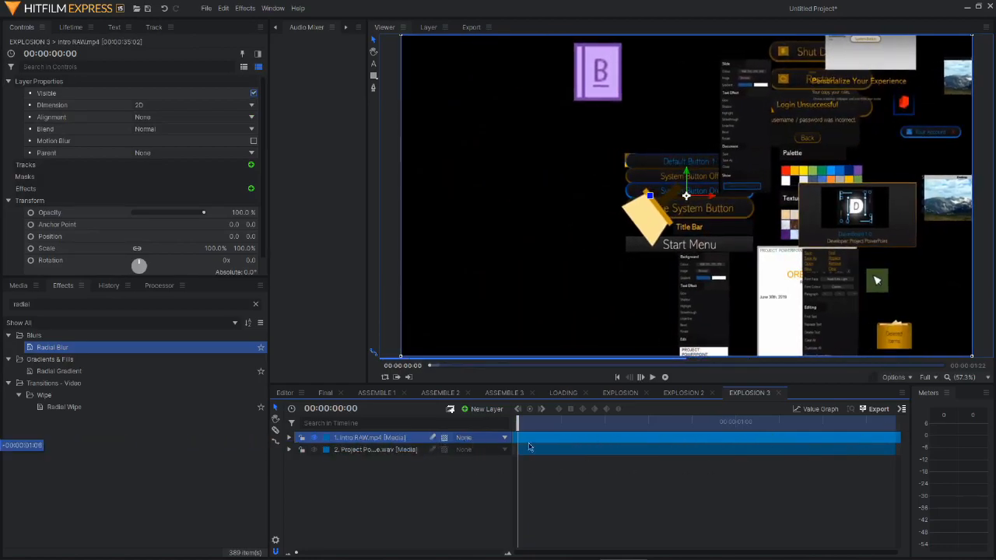
pyautogui.moveTo(871, 454); pyautogui.dragTo(658, 444)
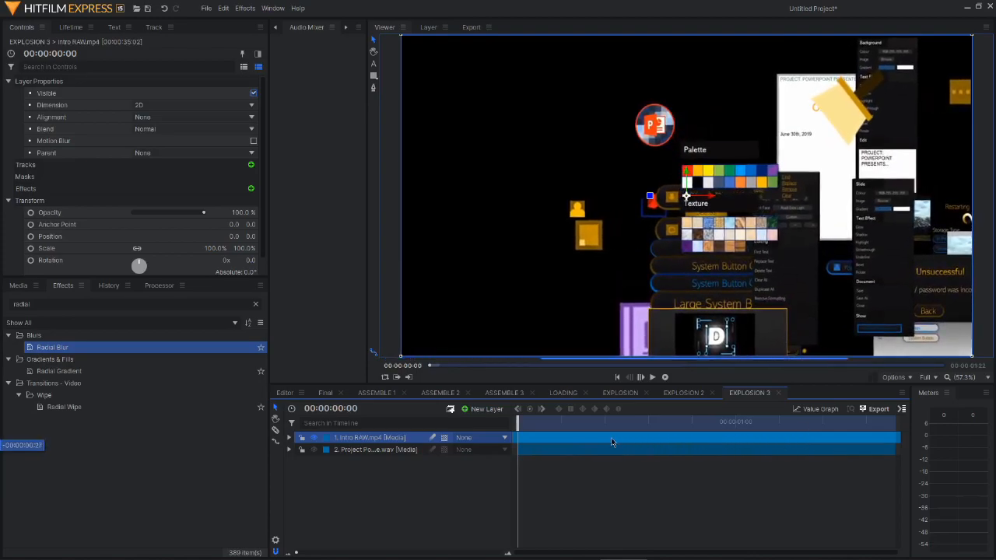
pyautogui.moveTo(553, 439); pyautogui.dragTo(593, 440)
pyautogui.moveTo(517, 438); pyautogui.dragTo(466, 441)
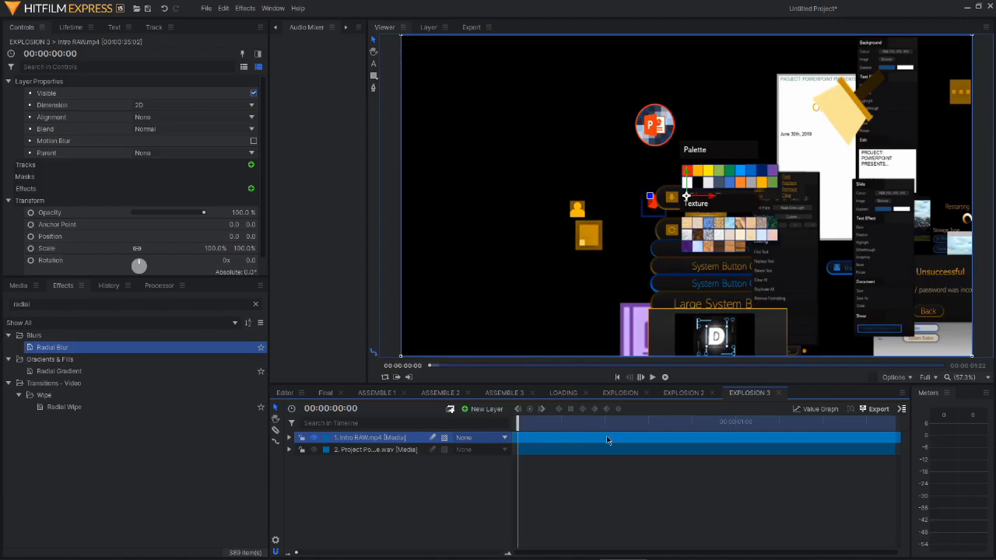
pyautogui.moveTo(591, 440)
pyautogui.mouseDown()
pyautogui.moveTo(558, 441)
pyautogui.moveTo(598, 443)
pyautogui.mouseUp()
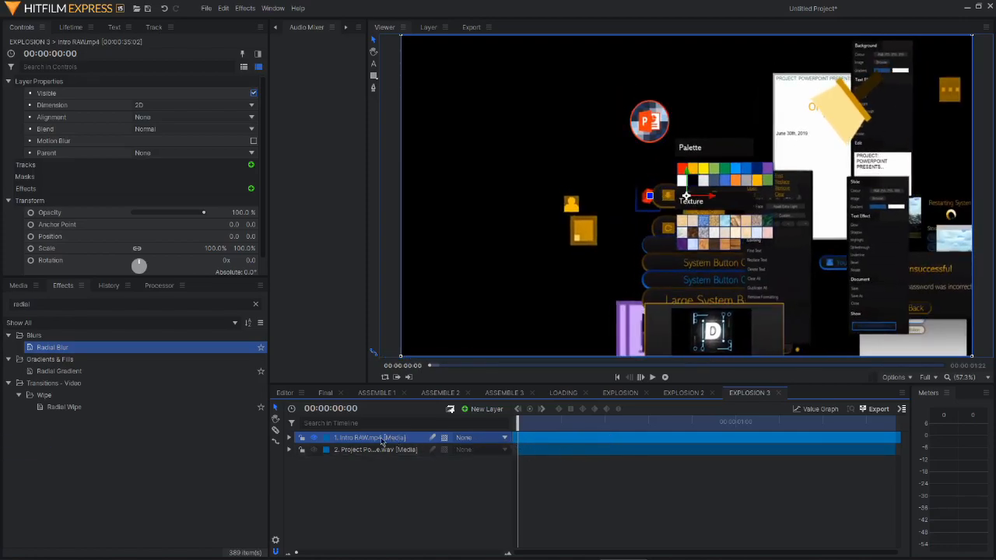
pyautogui.hotkey('ctrl', 'd')
pyautogui.press('Delete')
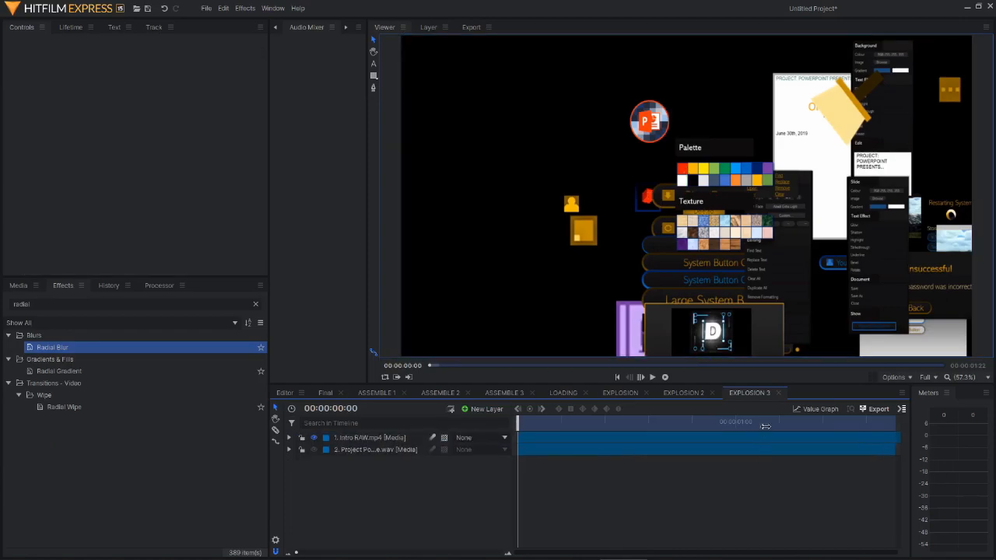
pyautogui.press('End')
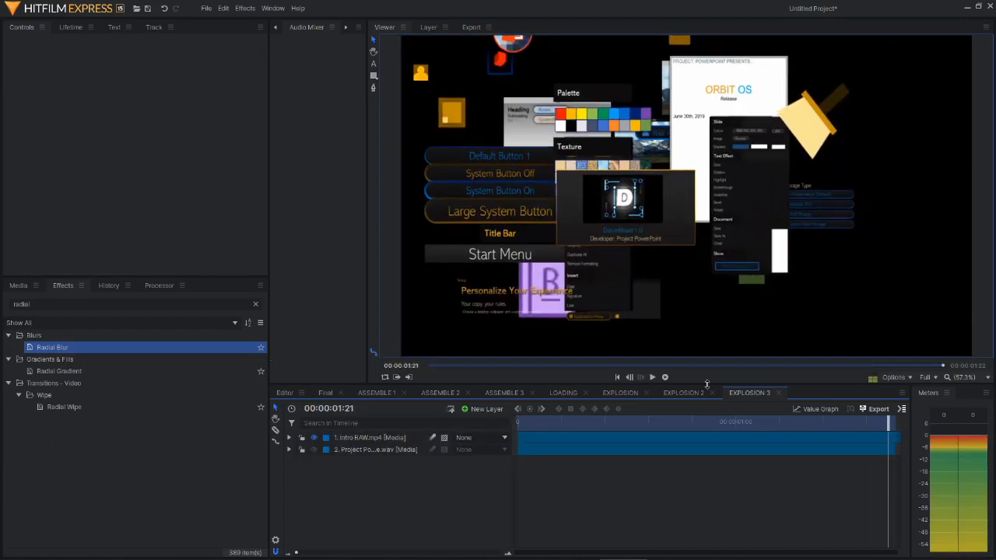
# Copy both New Grade layers from above EXPLOSION 2 to 00:00:10:05 in Final and extend them to the end of EXPLOSION 3.
pyautogui.click(324, 394)
pyautogui.click(688, 484)
pyautogui.keyDown('ctrl'); pyautogui.click(691, 498); pyautogui.keyUp('ctrl')
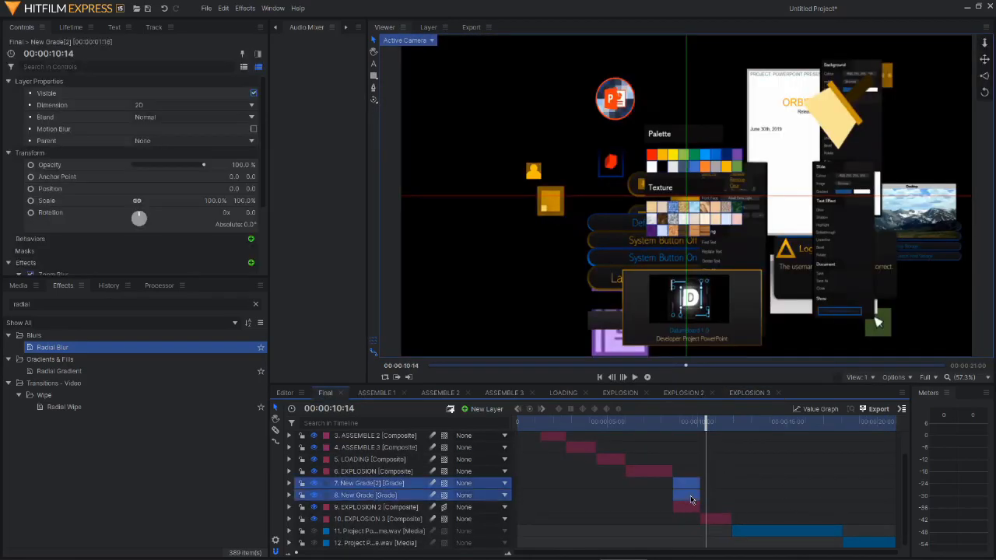
pyautogui.click(700, 421)
pyautogui.hotkey('ctrl', 'v')
pyautogui.moveTo(725, 450)
pyautogui.mouseDown()
pyautogui.moveTo(859, 452)
pyautogui.moveTo(730, 449)
pyautogui.mouseUp()
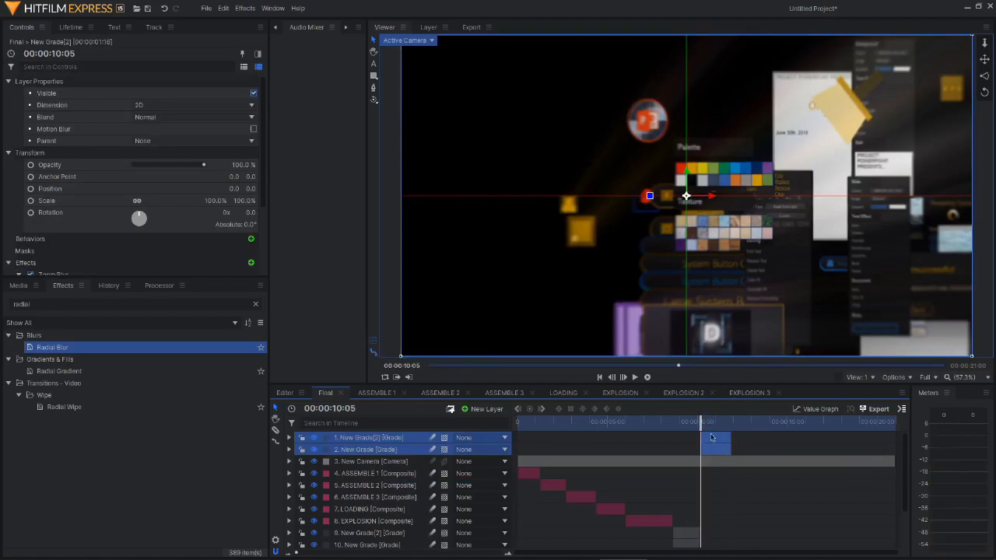
# Make EXPLOSION 3 a 3D layer and set its scale to 177%.
pyautogui.scroll(-3, 466, 498)
pyautogui.click(444, 524)
pyautogui.click(444, 523)
pyautogui.click(462, 507)
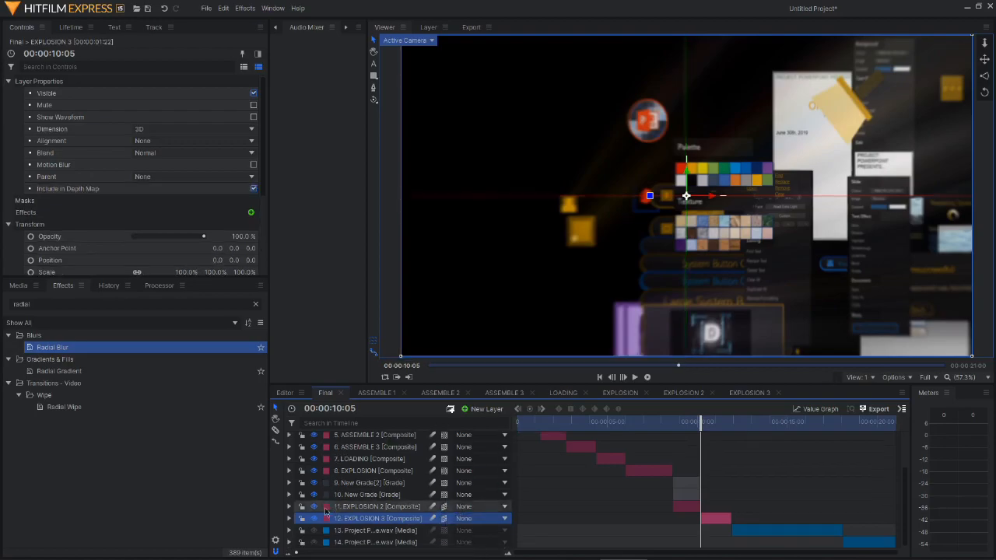
pyautogui.click(289, 518)
pyautogui.click(301, 497)
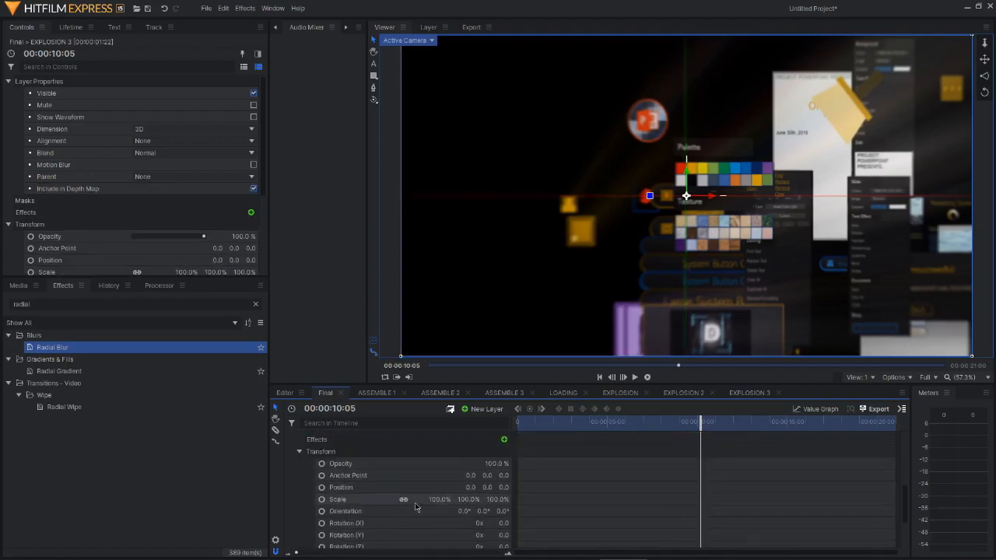
pyautogui.doubleClick(498, 488)
pyautogui.write('105')
pyautogui.press('Return')
pyautogui.moveTo(498, 488); pyautogui.dragTo(568, 488)
# Tilt EXPLOSION 3 by setting its rotation to 41° on X, 28° on Y and 25° on Z.
pyautogui.scroll(-1, 138, 234)
pyautogui.moveTo(225, 256); pyautogui.dragTo(154, 243)
pyautogui.click(346, 523)
pyautogui.moveTo(498, 524); pyautogui.dragTo(669, 243)
pyautogui.moveTo(502, 535); pyautogui.dragTo(537, 471)
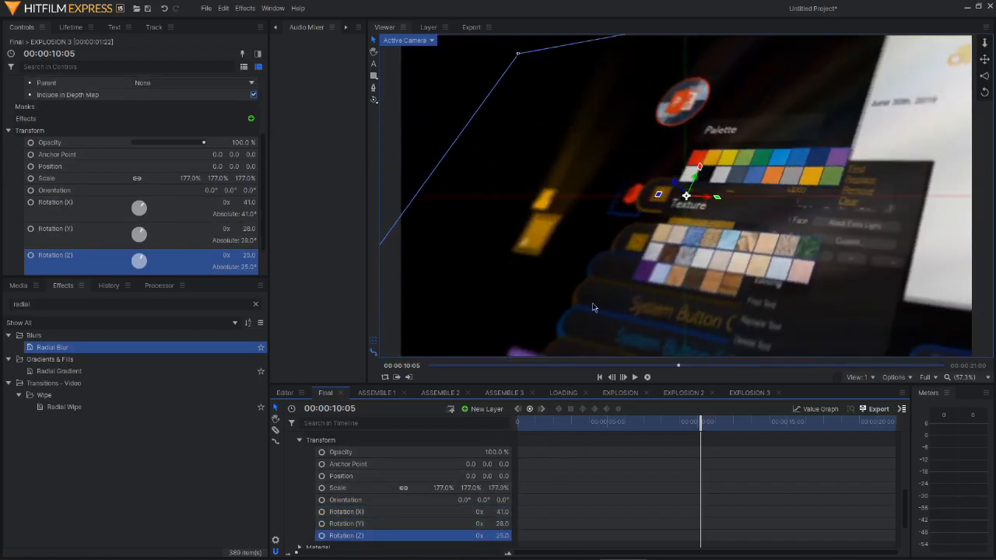
pyautogui.click(634, 233)
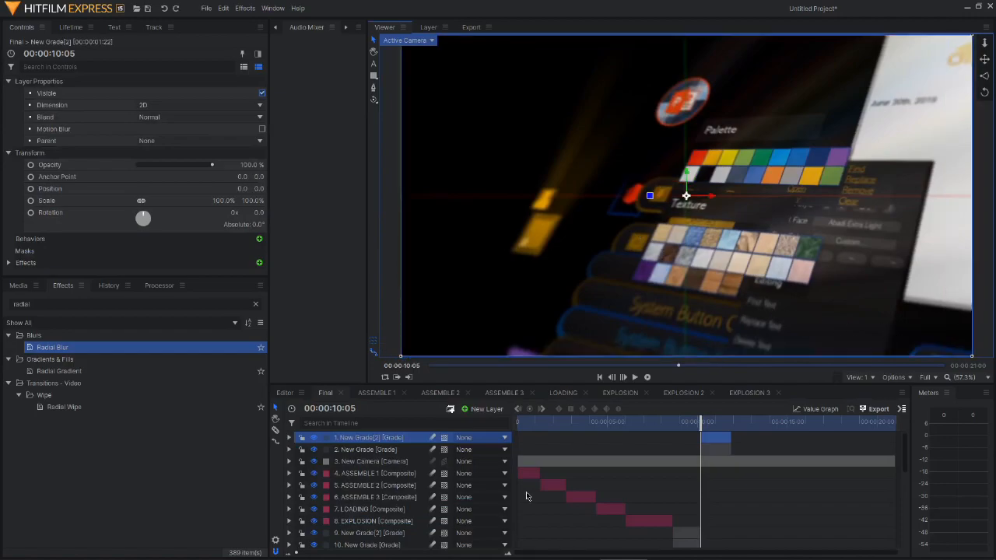
pyautogui.scroll(-2, 659, 529)
pyautogui.click(685, 529)
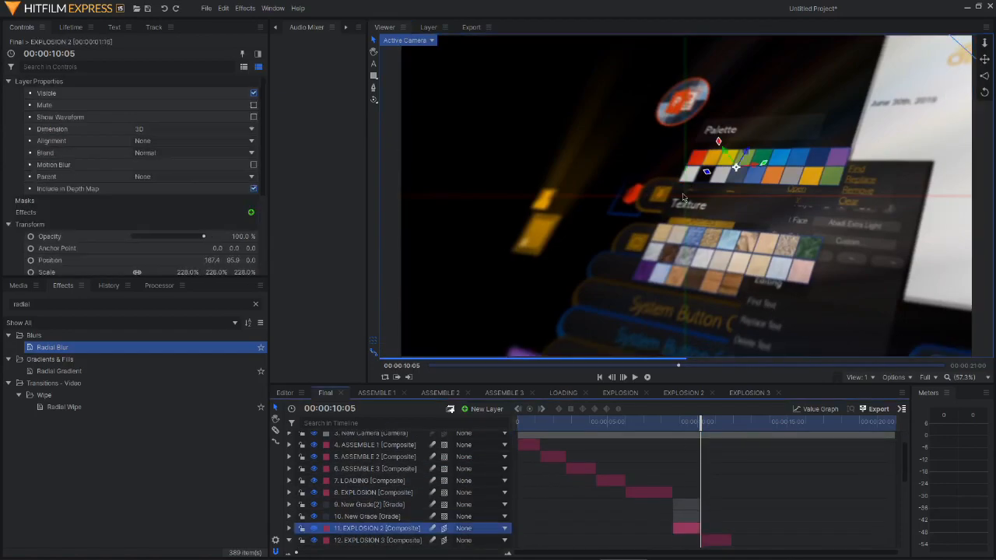
pyautogui.moveTo(738, 169); pyautogui.dragTo(676, 178)
pyautogui.hotkey('ctrl', 'z')
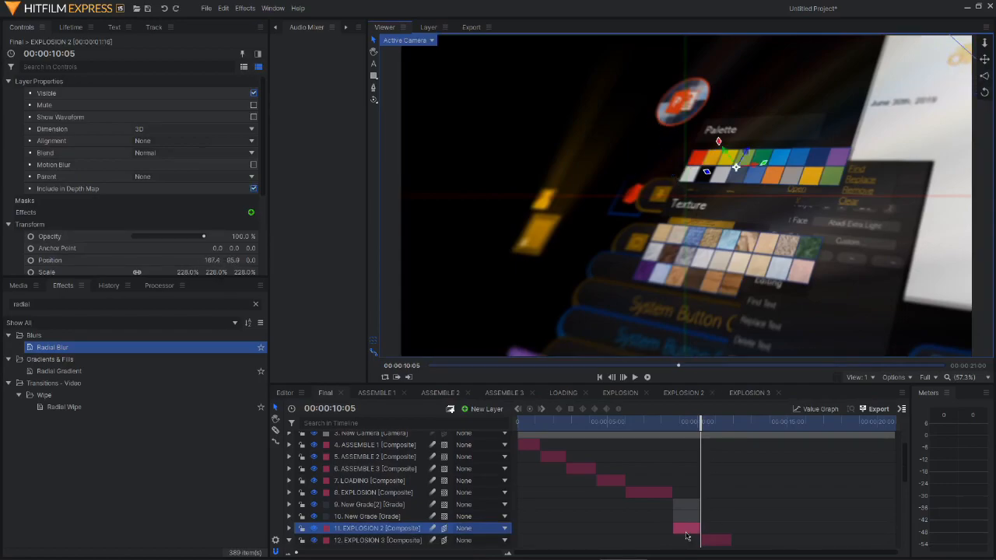
# Reposition EXPLOSION 3 to about -430.7, 129 at 00:00:11:00, check the framing at 00:00:10:21, and collapse its layer.
pyautogui.click(690, 421)
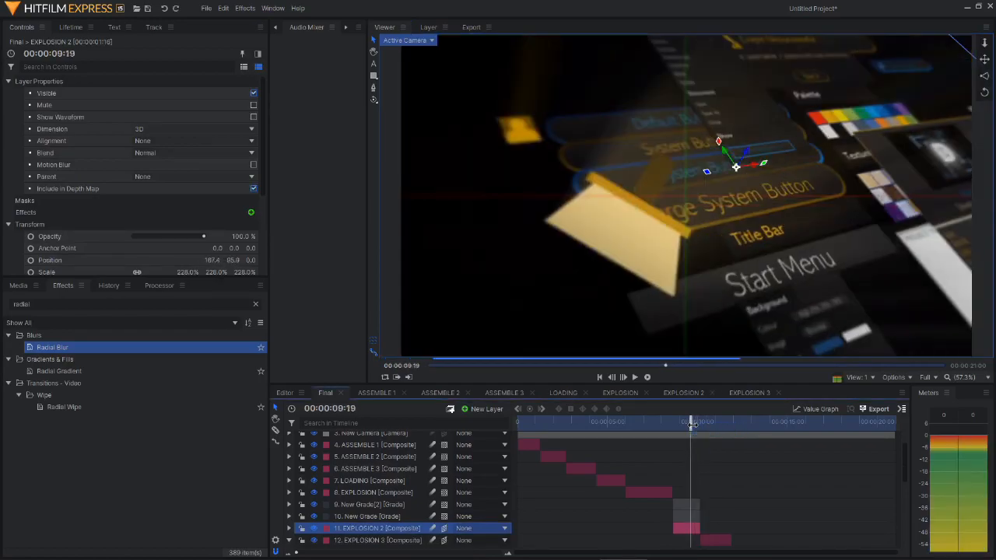
pyautogui.moveTo(690, 421); pyautogui.dragTo(715, 528)
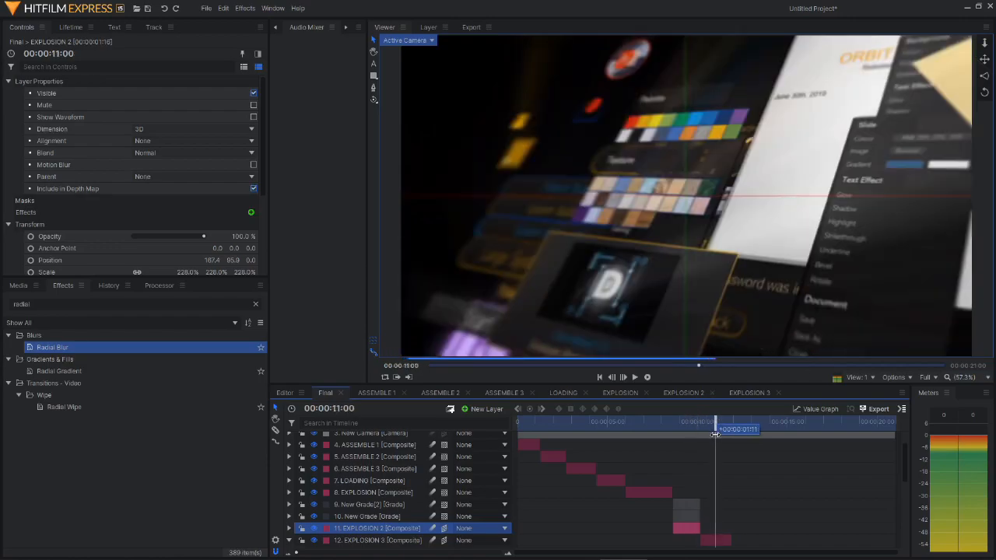
pyautogui.click(716, 541)
pyautogui.moveTo(689, 199); pyautogui.dragTo(557, 157)
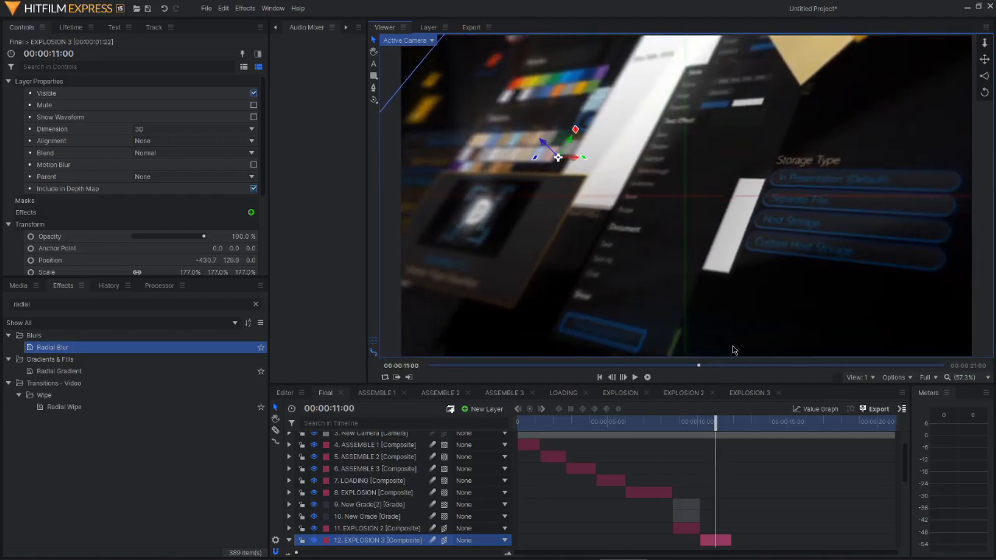
pyautogui.click(710, 427)
pyautogui.moveTo(710, 427)
pyautogui.mouseDown()
pyautogui.moveTo(684, 430)
pyautogui.moveTo(710, 432)
pyautogui.mouseUp()
pyautogui.scroll(-2, 330, 550)
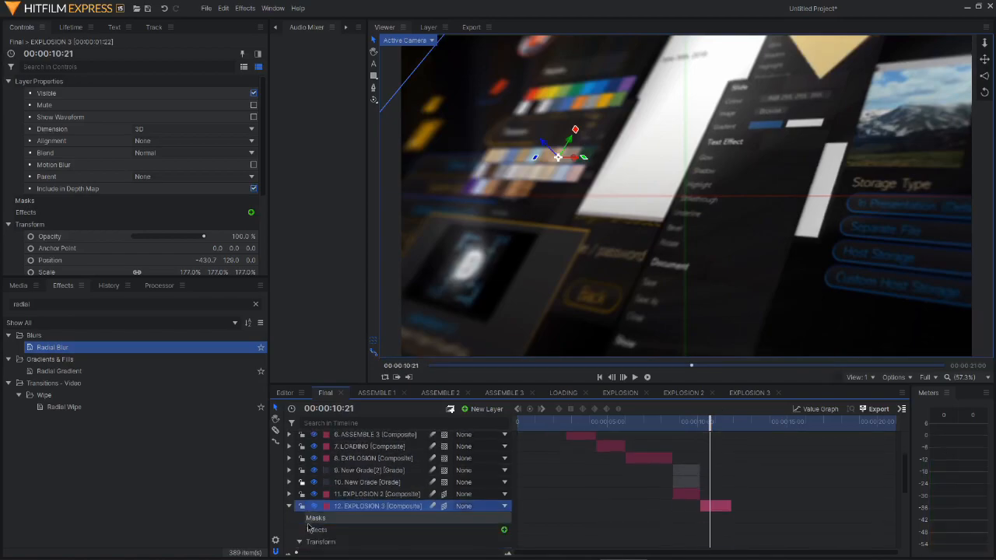
pyautogui.click(289, 504)
# Scan the Final timeline out to 00:00:18:02, and open the EXPLOSION composite shot at 00:00:01:04.
pyautogui.moveTo(733, 427); pyautogui.dragTo(838, 435)
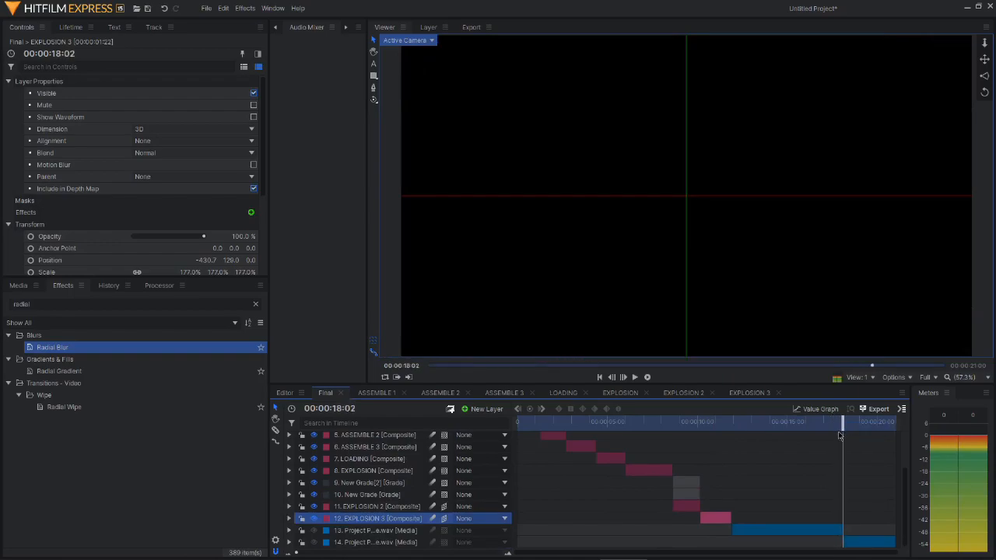
pyautogui.press('Home')
pyautogui.scroll(3, 565, 450)
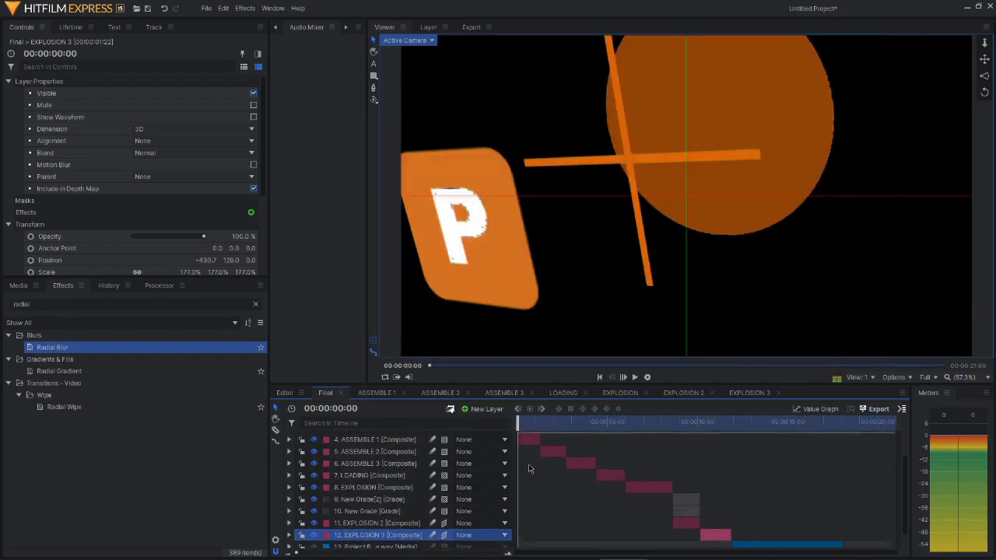
pyautogui.click(621, 394)
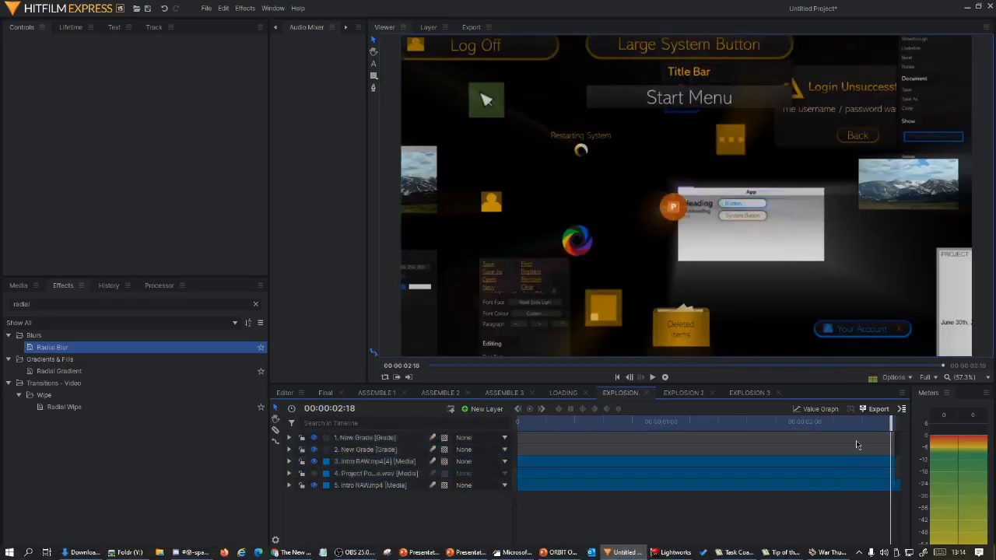
pyautogui.moveTo(891, 438); pyautogui.dragTo(681, 457)
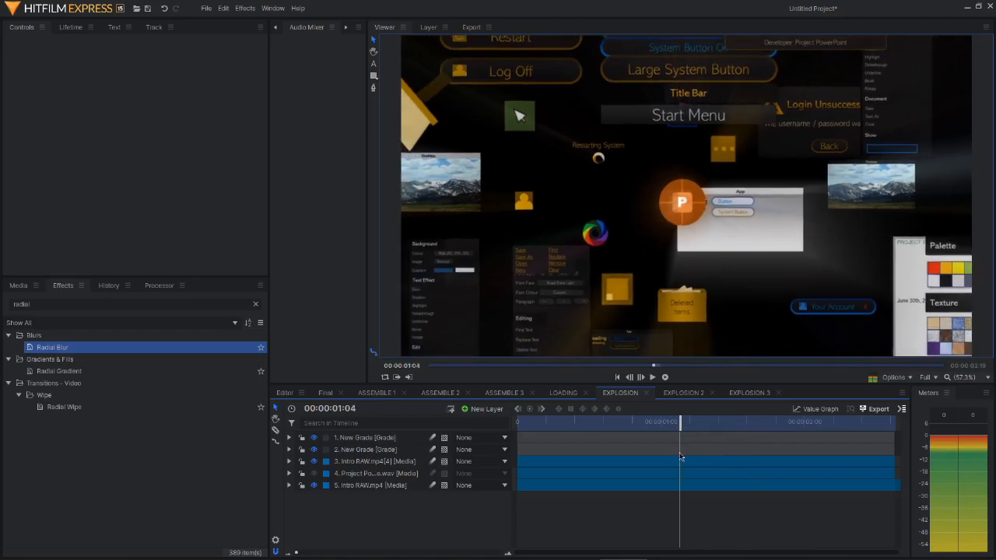
pyautogui.click(685, 474)
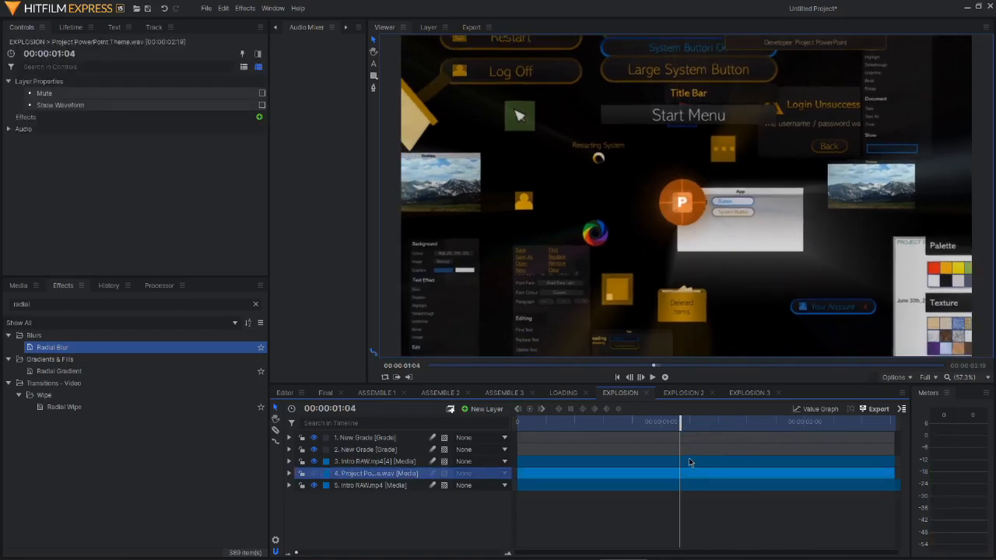
pyautogui.click(689, 462)
pyautogui.hotkey('ctrl', 'shift', 'd')
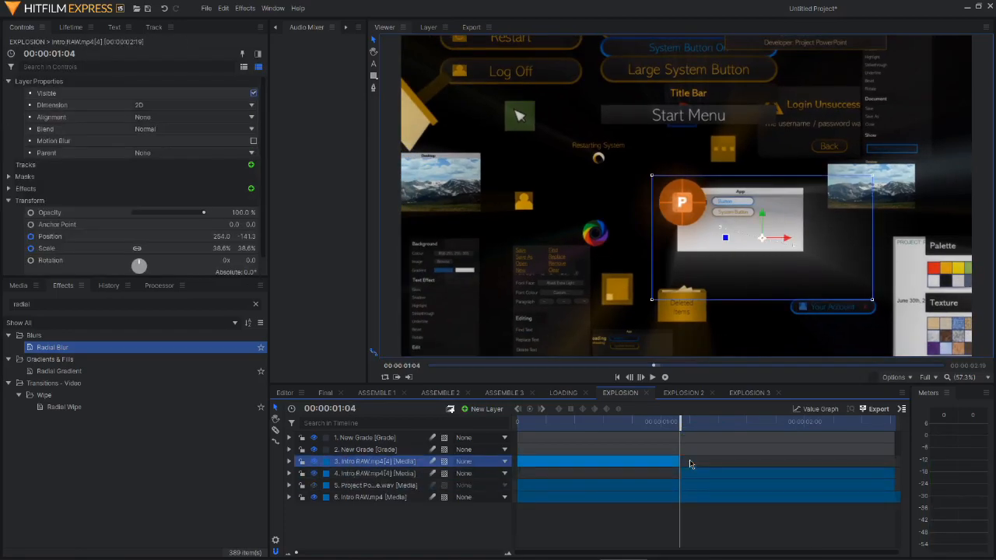
pyautogui.hotkey('ctrl', 'z')
# Split the lowest Intro RAW.mp4 layer in EXPLOSION at 00:00:01:04 and return to the Final timeline.
pyautogui.click(690, 487)
pyautogui.hotkey('ctrl', 'shift', 'd')
pyautogui.click(696, 500)
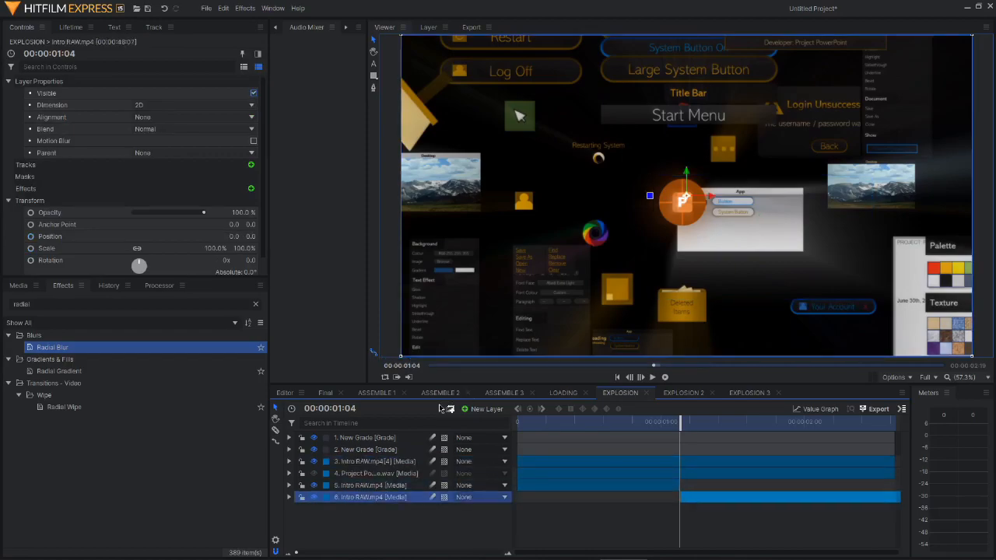
pyautogui.click(324, 393)
pyautogui.scroll(-1, 741, 481)
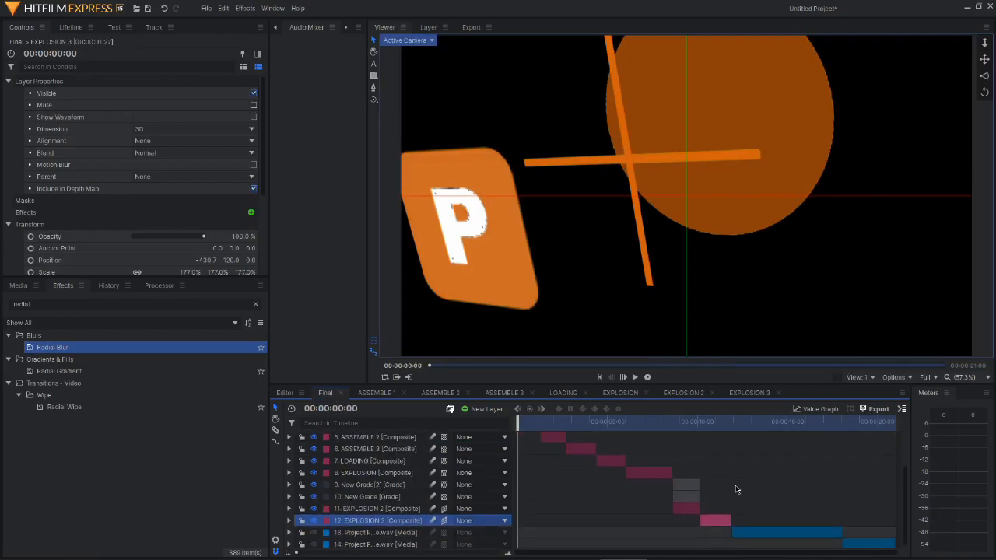
# Make a composite shot named EXPLOSION 4 from the first remaining Project PowerPoint Theme.wav layer in the Final timeline.
pyautogui.click(758, 532)
pyautogui.hotkey('ctrl', 'shift', 'c')
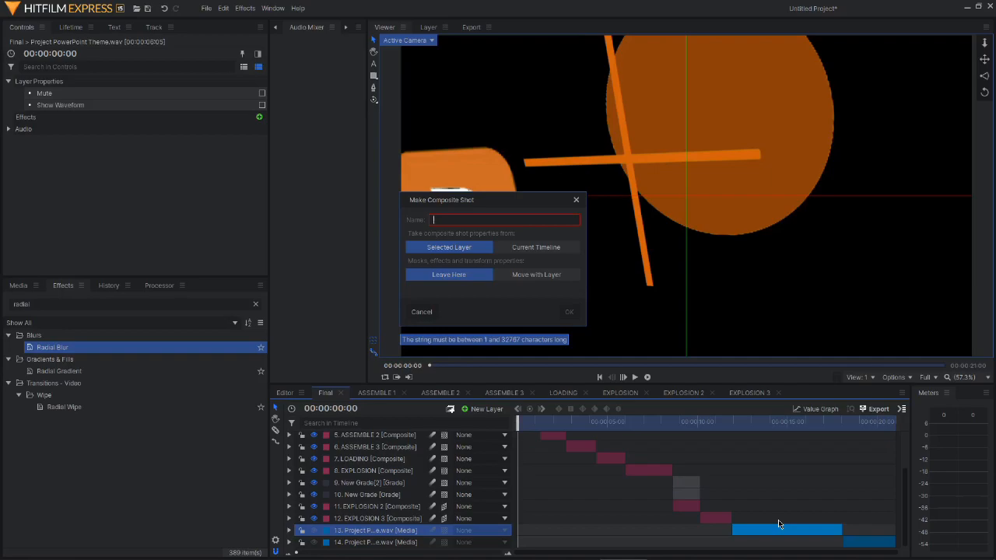
pyautogui.write('EXPLOSION')
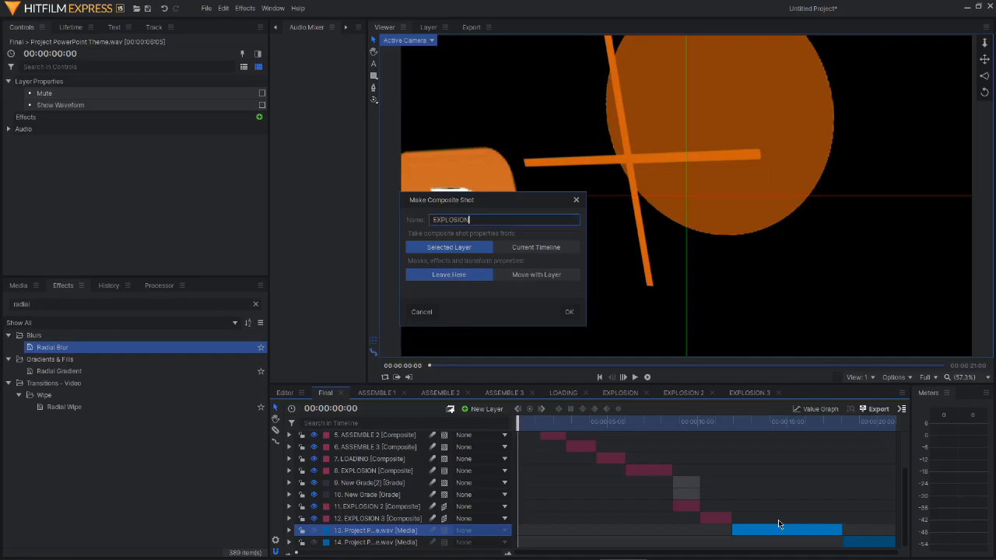
pyautogui.write(' 4')
pyautogui.press('Return')
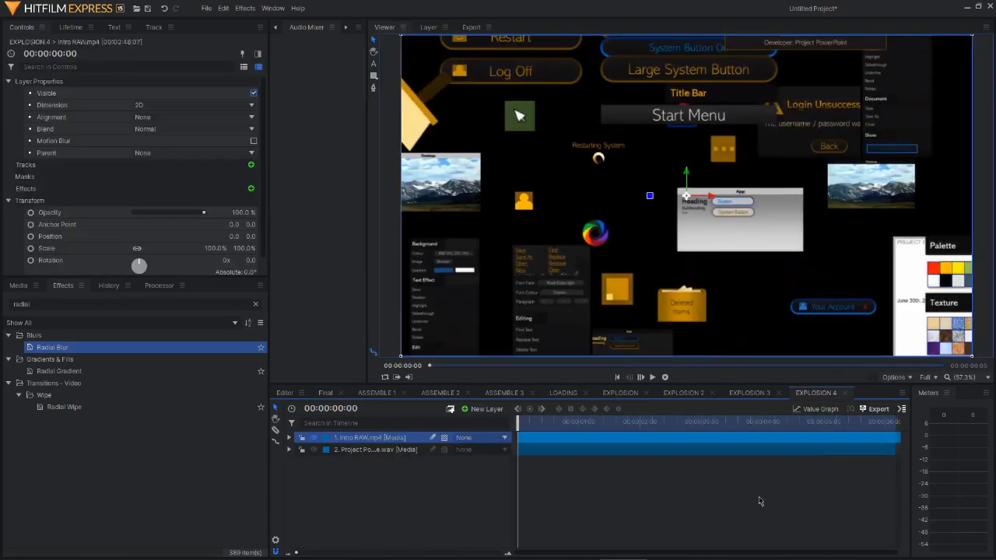
# Cut the Intro RAW.mp4 layer in EXPLOSION 4 at 00:00:05:21 and remove the part after it.
pyautogui.moveTo(521, 424); pyautogui.dragTo(464, 436)
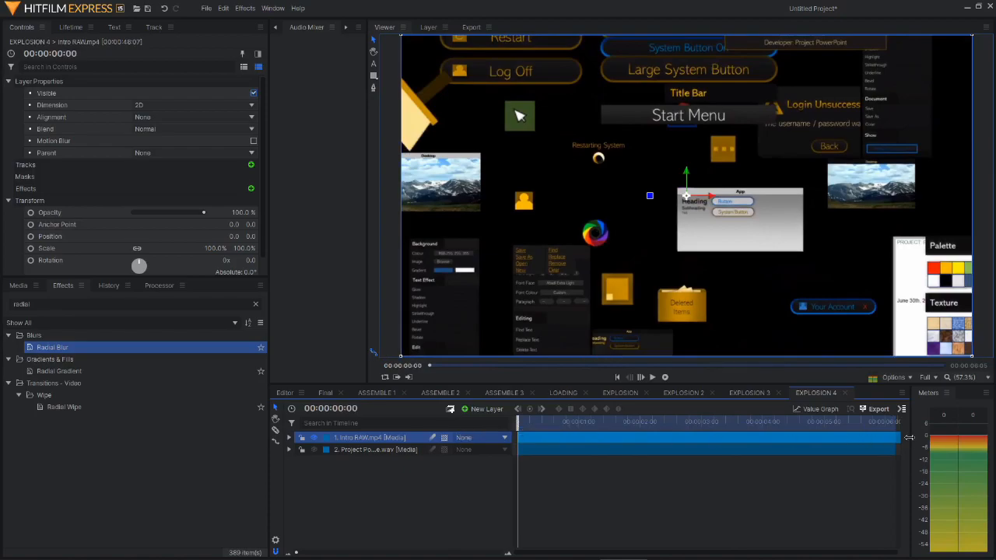
pyautogui.moveTo(834, 424); pyautogui.dragTo(871, 440)
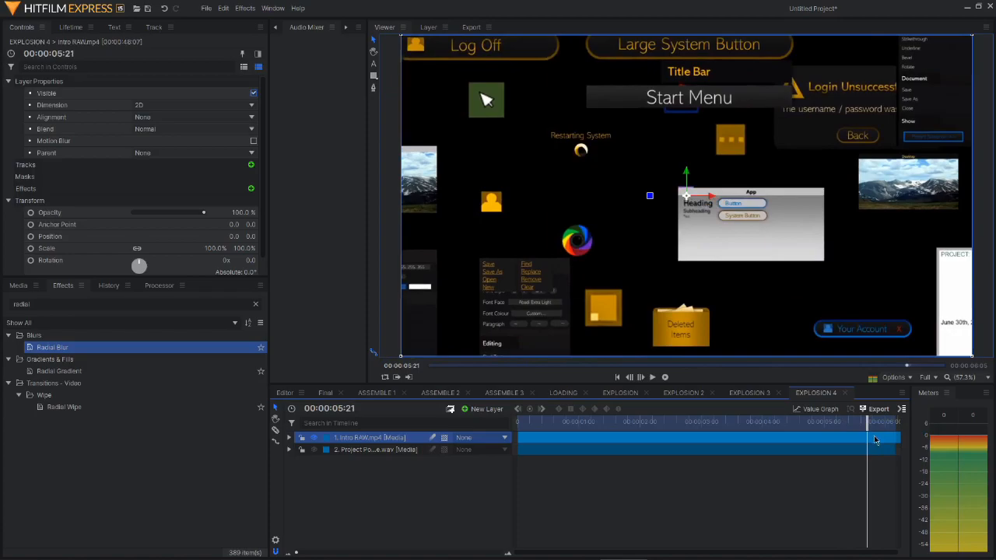
pyautogui.hotkey('ctrl', 'shift', 'd')
pyautogui.hotkey('ctrl', 'z')
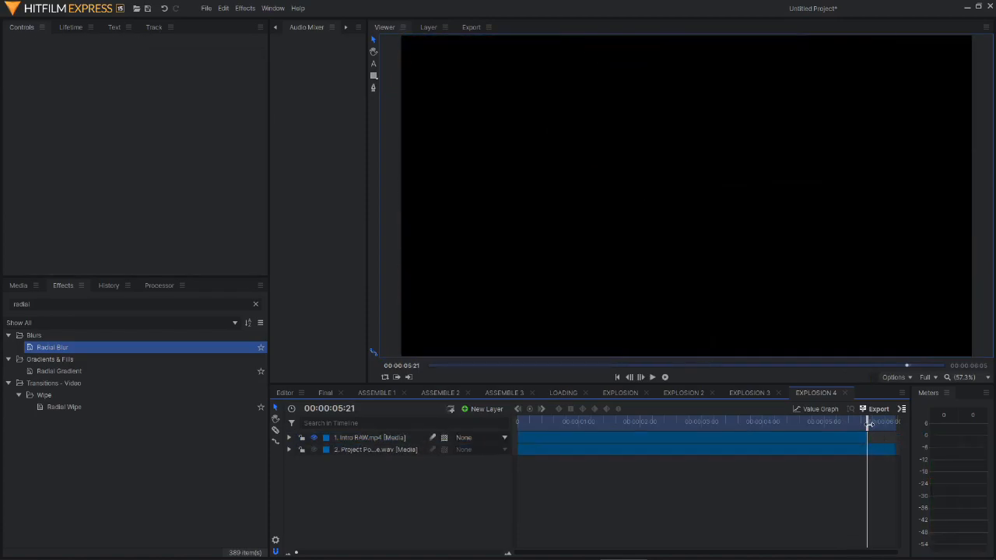
# Fade out Intro RAW.mp4 with opacity keyframes going from 100% to 0% at 00:00:05:21, and collapse the layer.
pyautogui.click(828, 441)
pyautogui.click(288, 437)
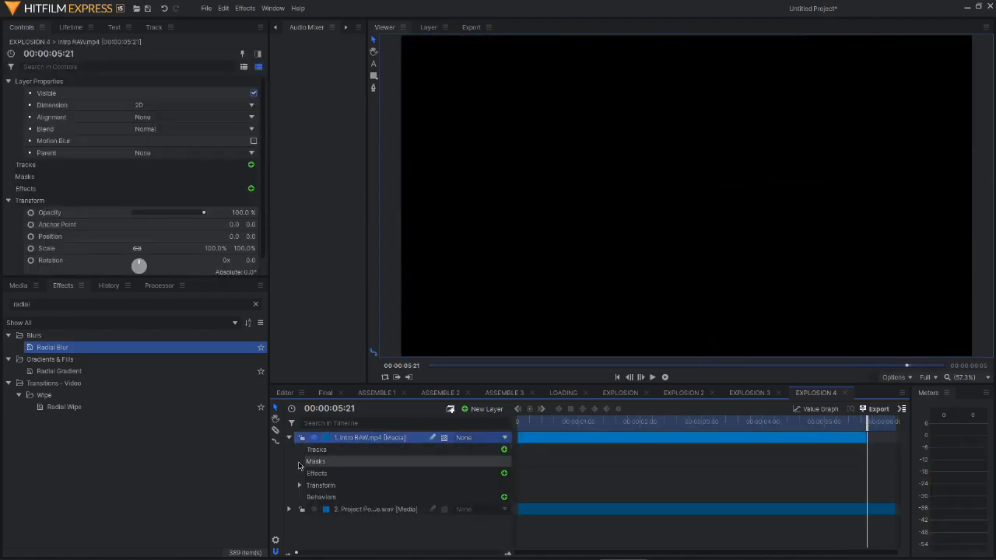
pyautogui.click(301, 485)
pyautogui.click(322, 497)
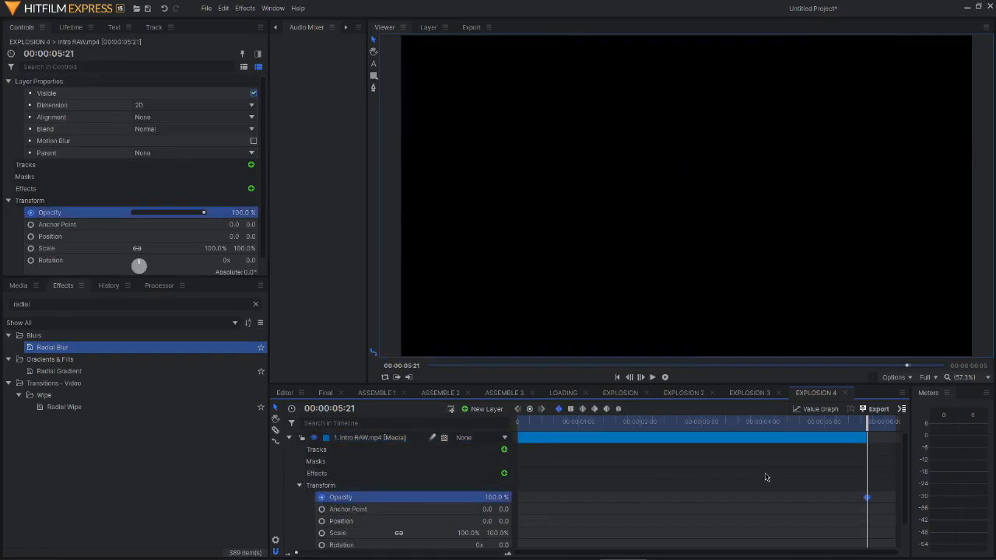
pyautogui.moveTo(868, 498); pyautogui.dragTo(727, 498)
pyautogui.moveTo(502, 497); pyautogui.dragTo(499, 497)
pyautogui.press('space')
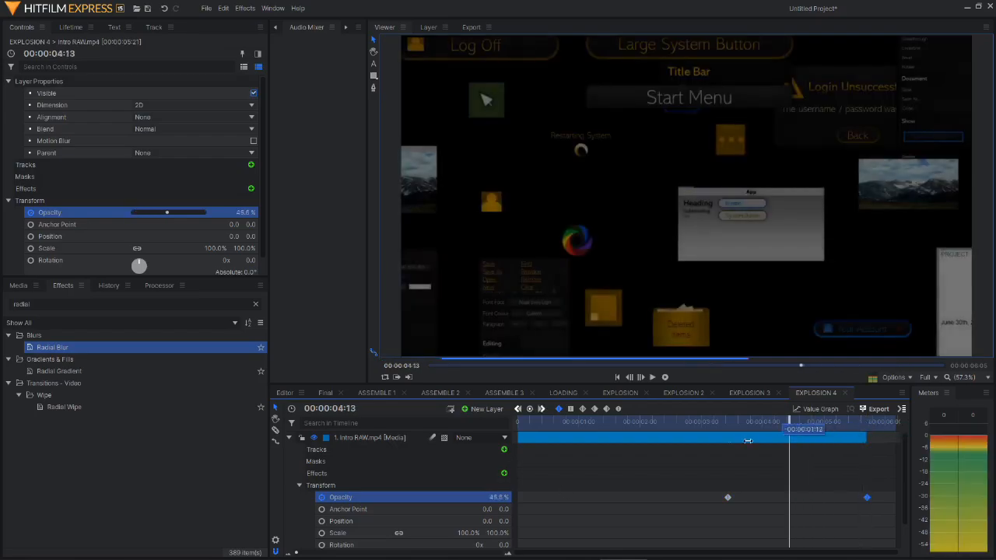
pyautogui.click(288, 437)
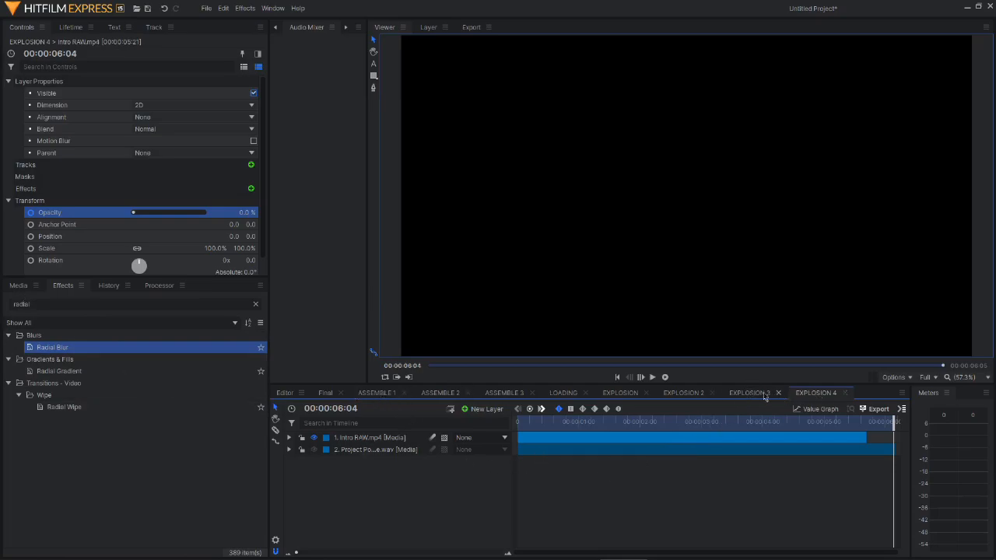
# Duplicate the Intro RAW.mp4 layer in EXPLOSION 4, slide the copy earlier and extend it to the end of the shot.
pyautogui.click(356, 439)
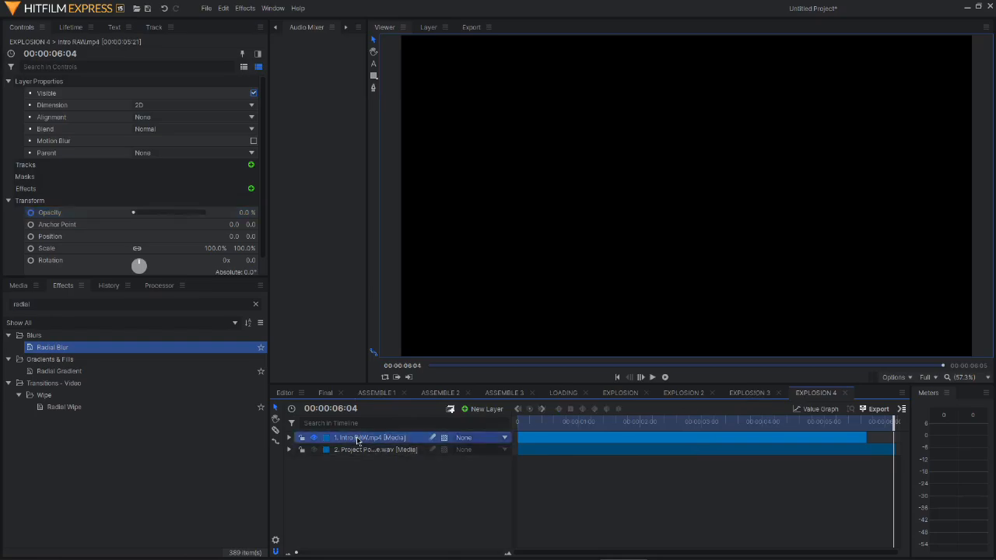
pyautogui.hotkey('ctrl', 'd')
pyautogui.moveTo(859, 437); pyautogui.dragTo(743, 422)
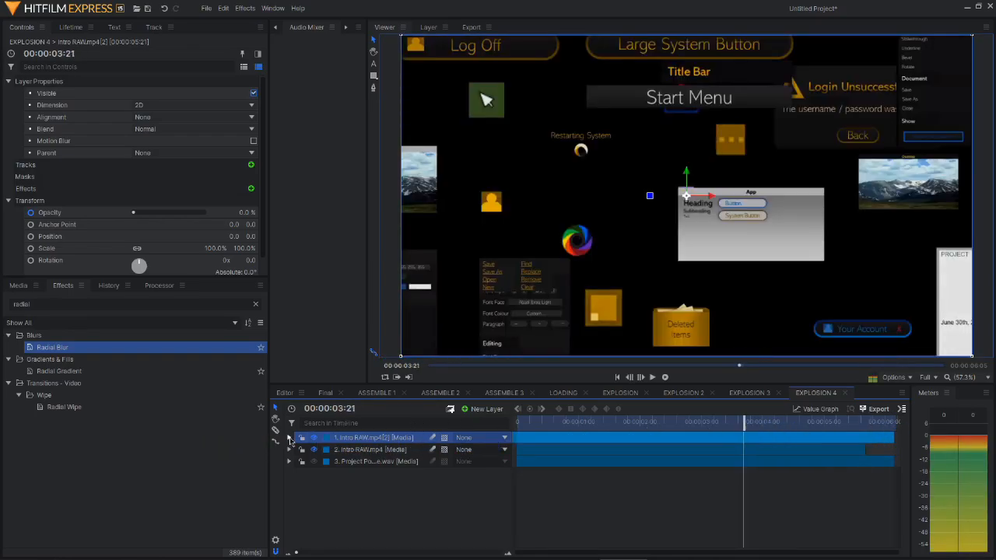
# Remove the opacity keyframes from the Intro RAW.mp4 copy, set its opacity to 100% and collapse the layer.
pyautogui.click(289, 437)
pyautogui.click(306, 474)
pyautogui.click(299, 485)
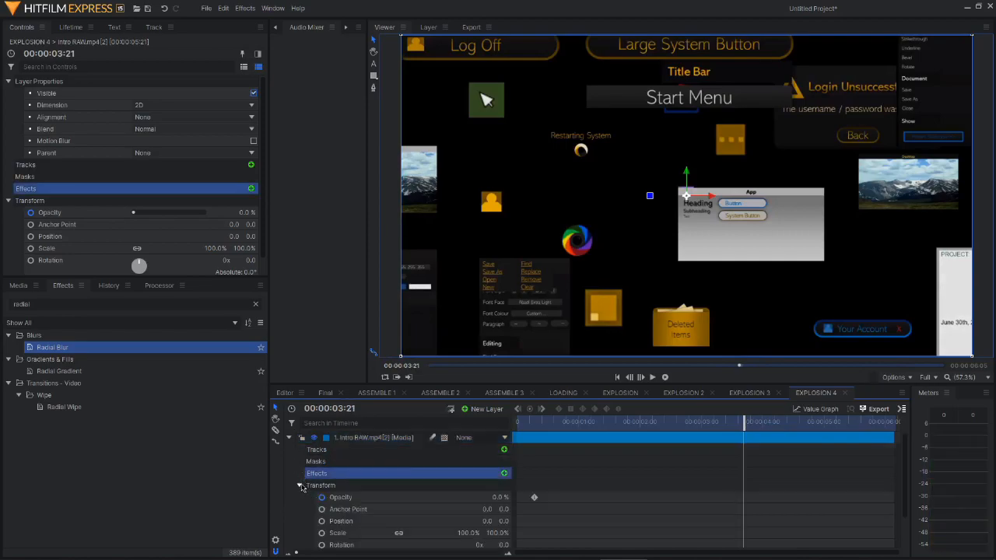
pyautogui.click(340, 496)
pyautogui.moveTo(498, 496); pyautogui.dragTo(545, 496)
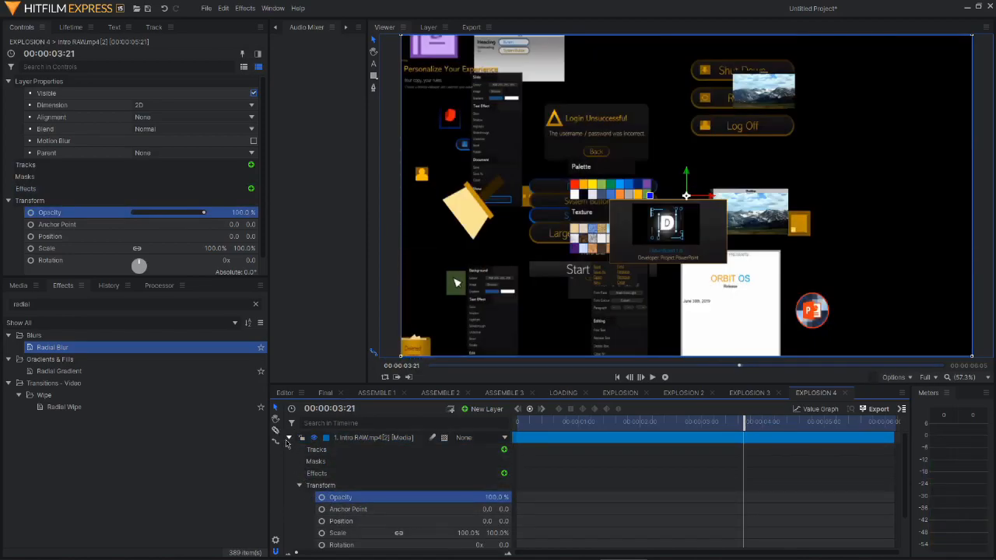
pyautogui.click(287, 440)
# Slide the Intro RAW.mp4 copy to its title footage, cut it at 00:00:05:12 and remove the part before the cut.
pyautogui.click(658, 444)
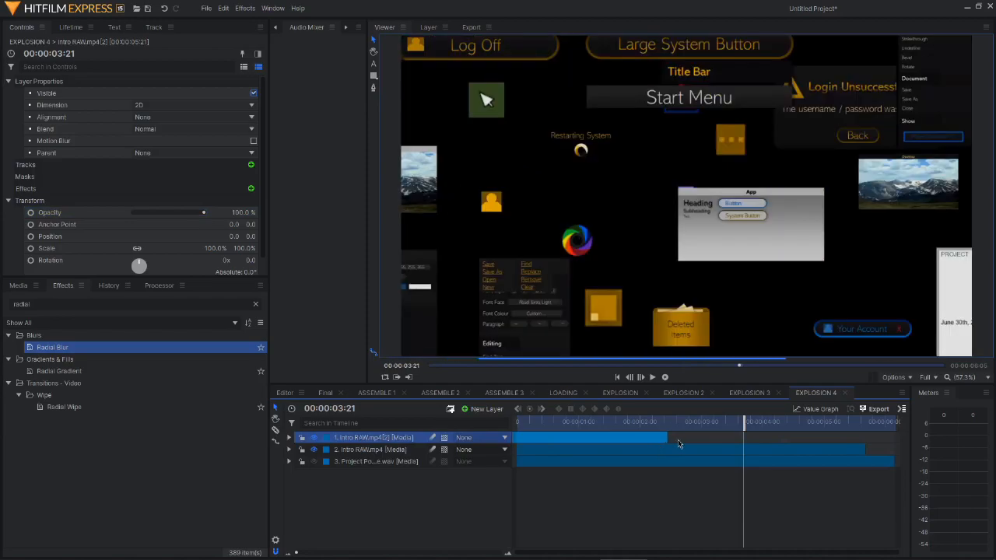
pyautogui.moveTo(892, 437); pyautogui.dragTo(744, 438)
pyautogui.click(848, 421)
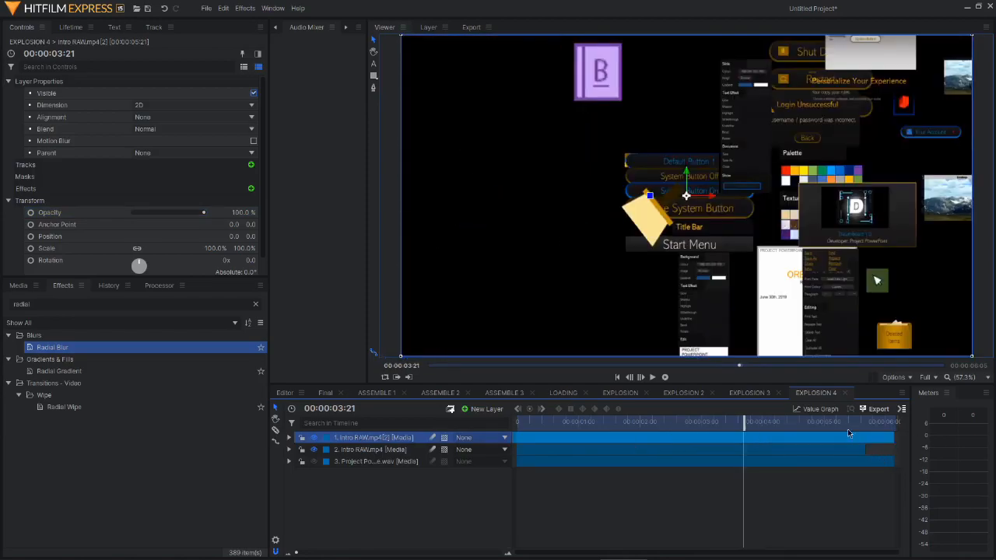
pyautogui.moveTo(606, 436)
pyautogui.mouseDown()
pyautogui.moveTo(894, 437)
pyautogui.moveTo(599, 440)
pyautogui.moveTo(677, 451)
pyautogui.moveTo(900, 438)
pyautogui.moveTo(770, 437)
pyautogui.moveTo(892, 438)
pyautogui.moveTo(697, 454)
pyautogui.moveTo(684, 437)
pyautogui.moveTo(893, 441)
pyautogui.moveTo(731, 452)
pyautogui.moveTo(740, 438)
pyautogui.moveTo(893, 439)
pyautogui.moveTo(729, 440)
pyautogui.mouseUp()
pyautogui.moveTo(806, 439); pyautogui.dragTo(882, 450)
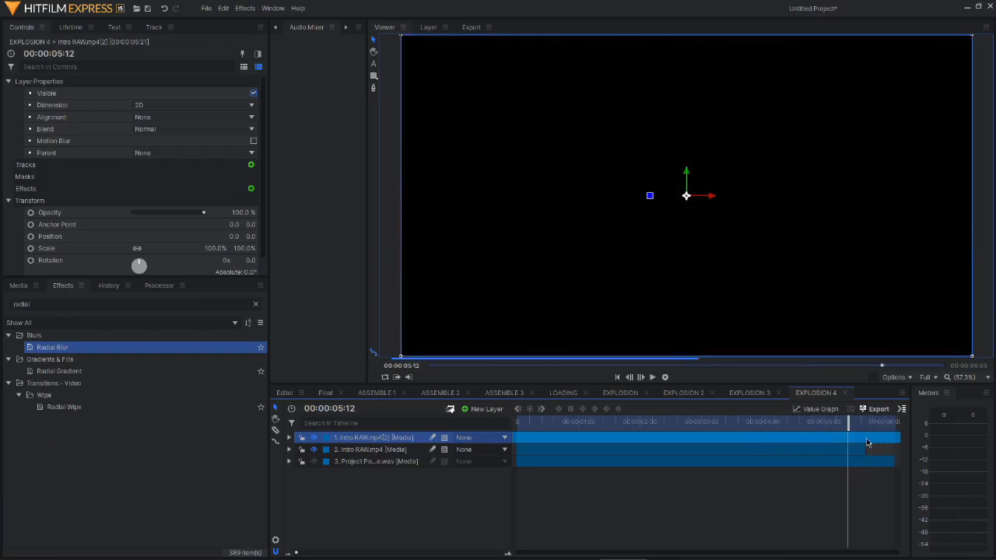
pyautogui.hotkey('ctrl', 'shift', 'd')
pyautogui.press('Delete')
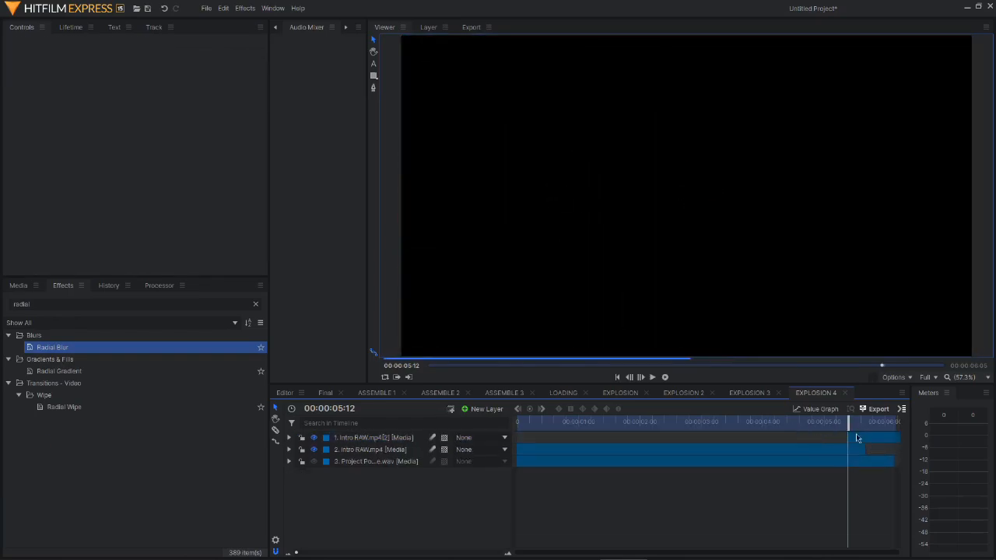
# Move the remaining title piece to start at about 00:00:01:18, extend it to the end of the shot and preview it.
pyautogui.moveTo(873, 439); pyautogui.dragTo(894, 440)
pyautogui.press('Up')
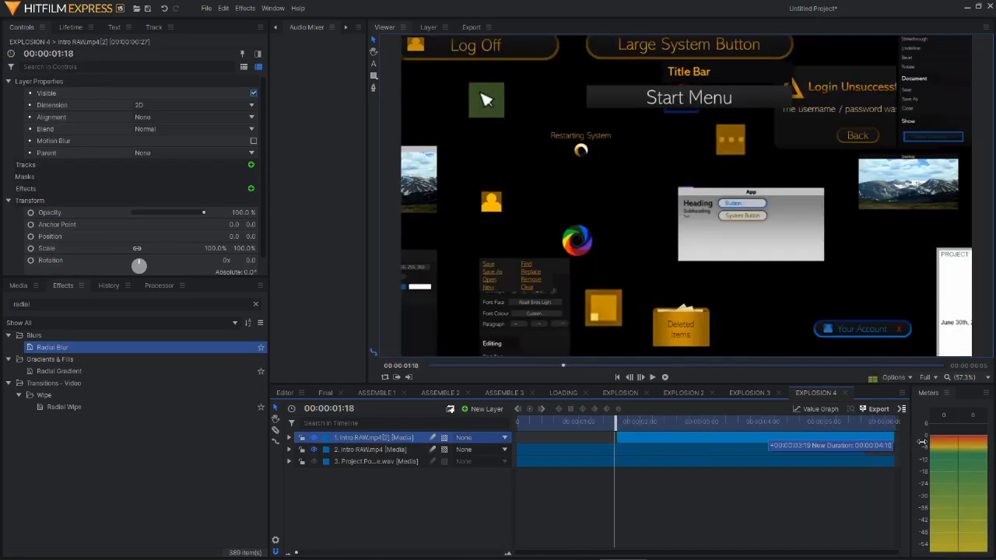
pyautogui.press('space')
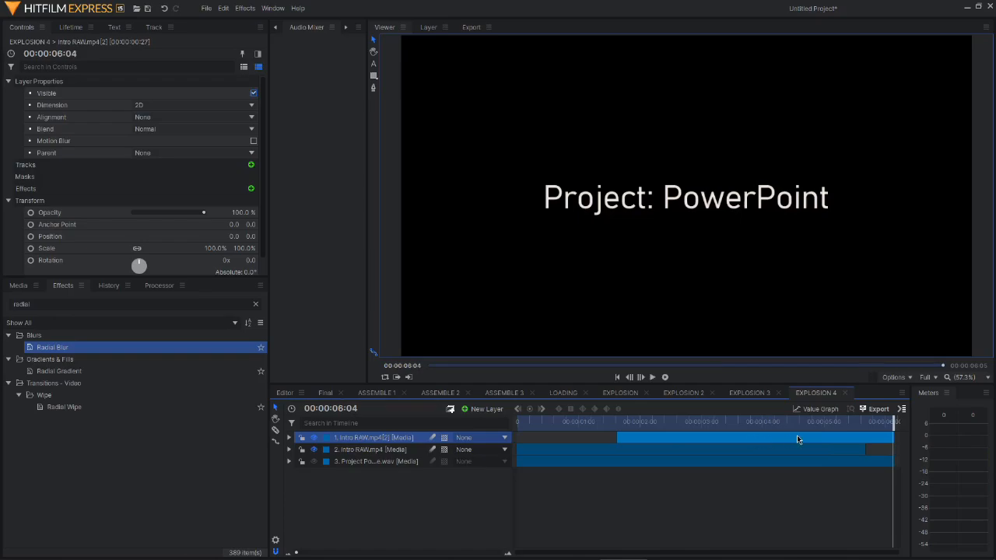
# Shift the title piece to start shortly after 00:00:02:00 and extend its end to the end of EXPLOSION 4.
pyautogui.moveTo(787, 440); pyautogui.dragTo(616, 442)
pyautogui.moveTo(721, 439); pyautogui.dragTo(907, 446)
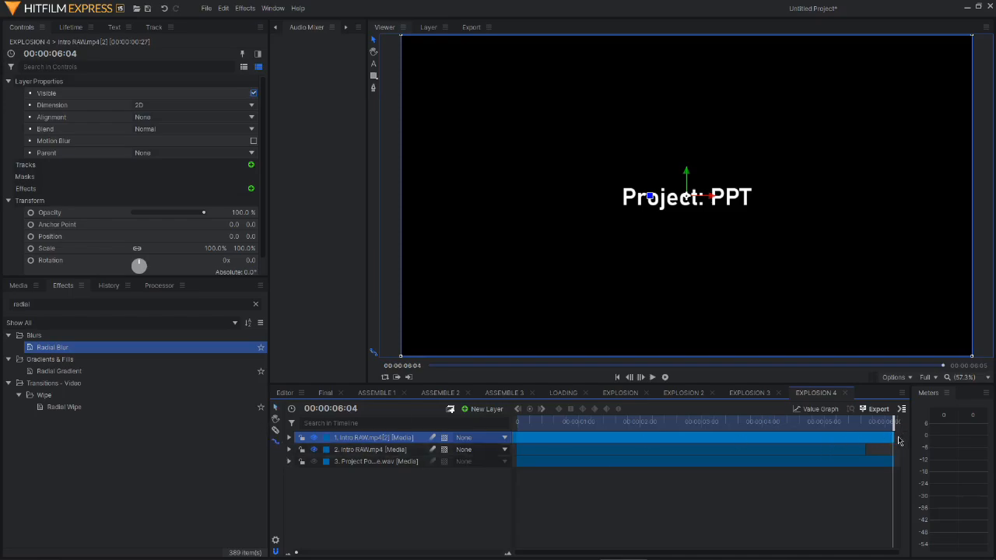
pyautogui.moveTo(895, 441); pyautogui.dragTo(716, 437)
pyautogui.moveTo(639, 420); pyautogui.dragTo(865, 441)
pyautogui.press('space')
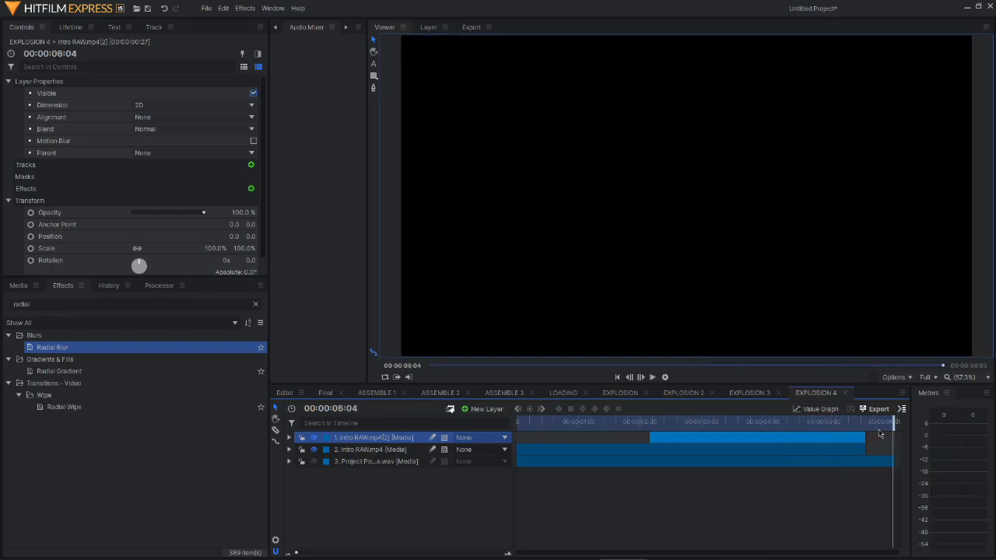
pyautogui.moveTo(861, 444); pyautogui.dragTo(640, 441)
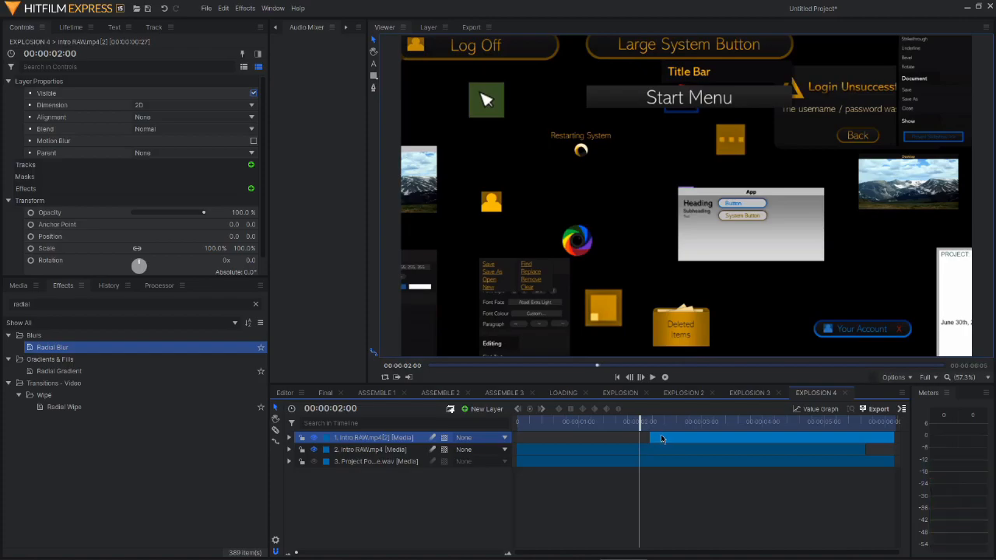
# Set the blend mode of the Intro RAW.mp4 title layer to Add and preview the shot through 00:00:06:04.
pyautogui.rightClick(661, 439)
pyautogui.press('Escape')
pyautogui.rightClick(661, 438)
pyautogui.press('Escape')
pyautogui.rightClick(654, 440)
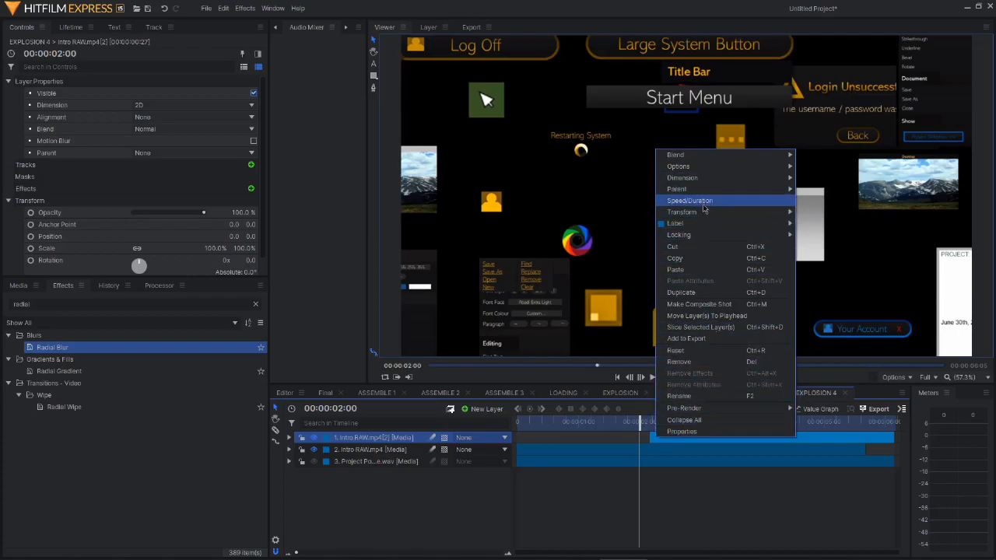
pyautogui.moveTo(784, 157)
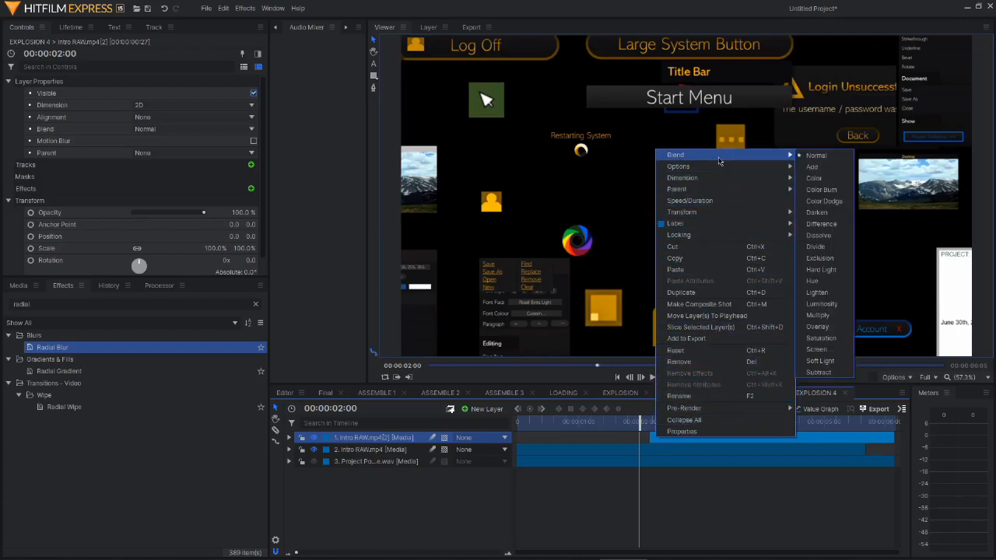
pyautogui.click(809, 167)
pyautogui.click(648, 424)
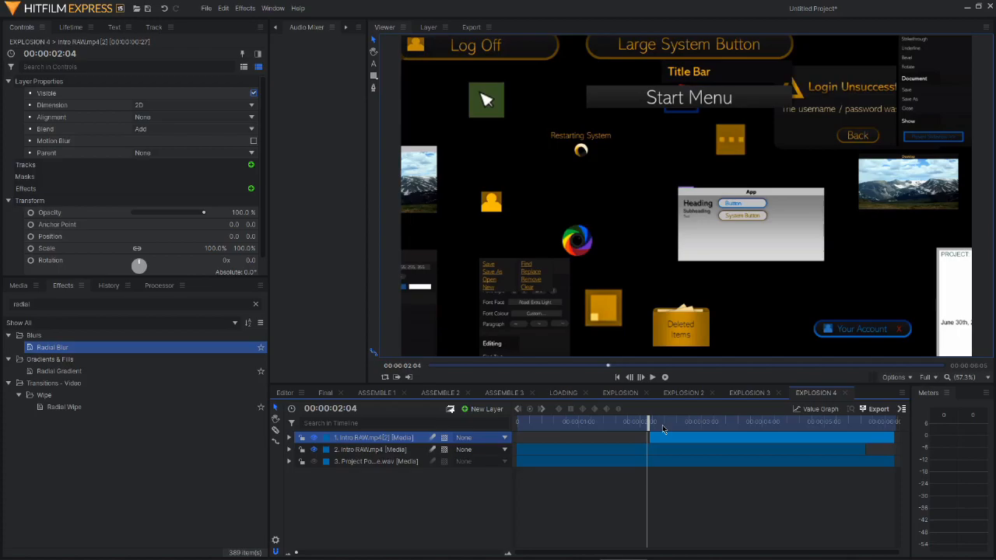
pyautogui.moveTo(650, 424); pyautogui.dragTo(933, 431)
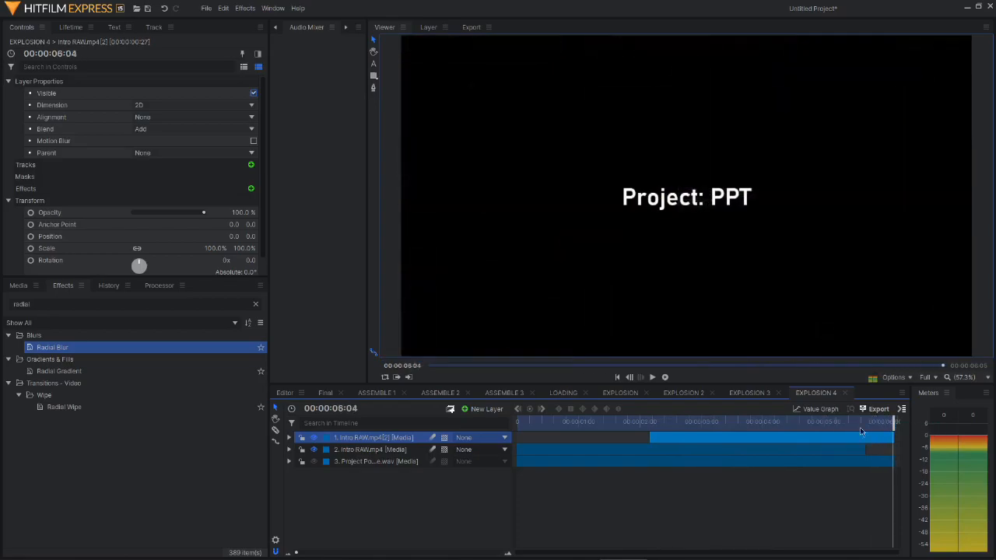
# Add the Editor timeline's contents to the export queue with output INTRO FAKE.mp4 and start exporting.
pyautogui.click(285, 393)
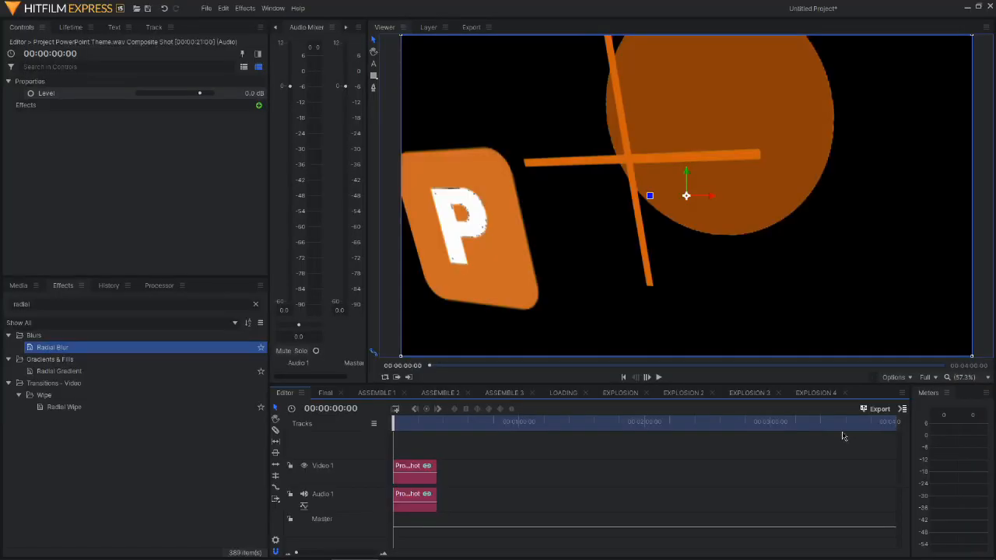
pyautogui.click(899, 434)
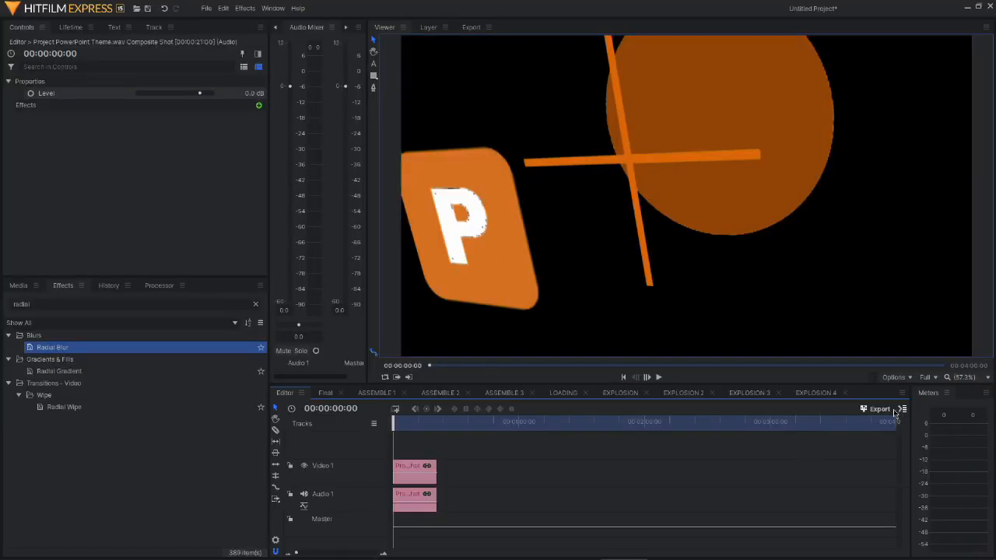
pyautogui.click(900, 411)
pyautogui.moveTo(921, 432)
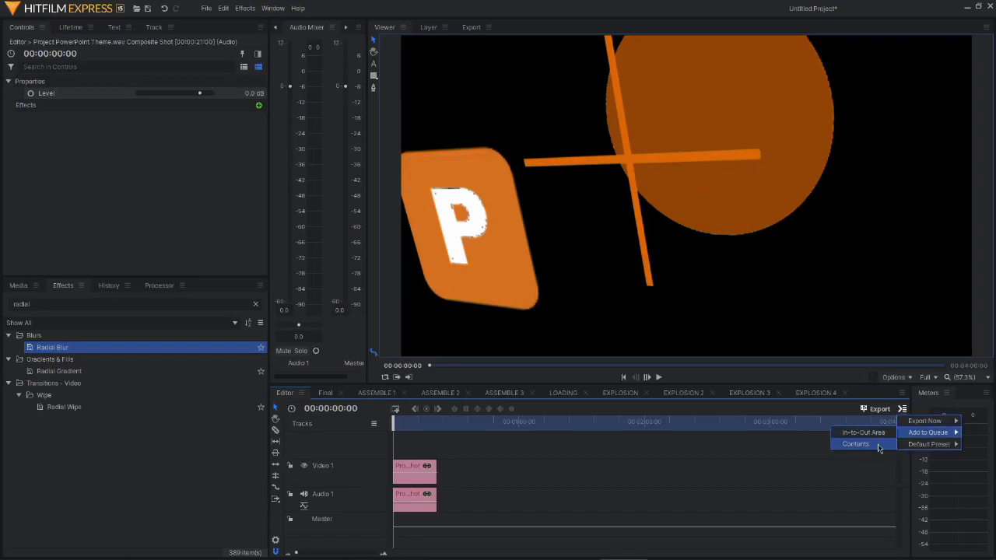
pyautogui.click(868, 440)
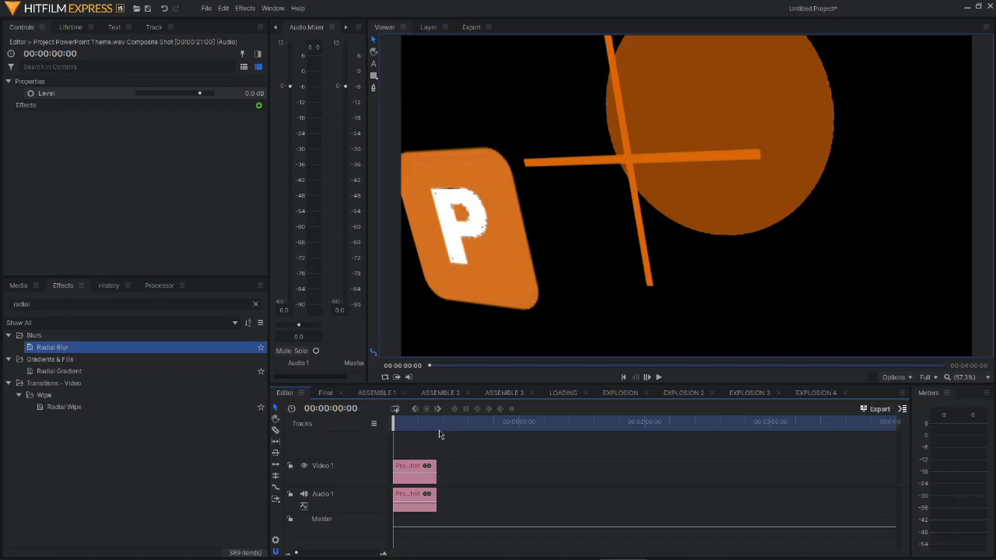
pyautogui.click(902, 409)
pyautogui.moveTo(926, 433)
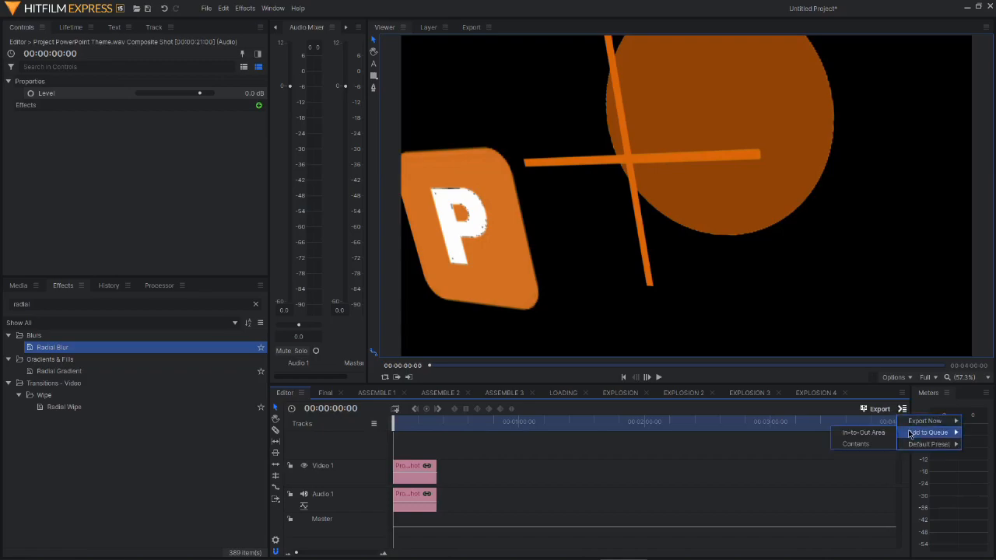
pyautogui.click(856, 444)
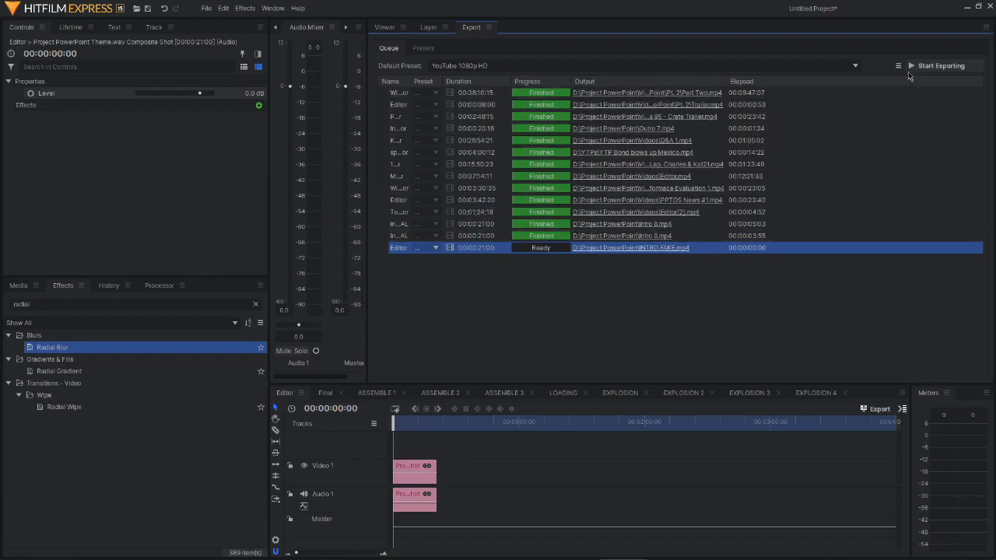
pyautogui.click(942, 66)
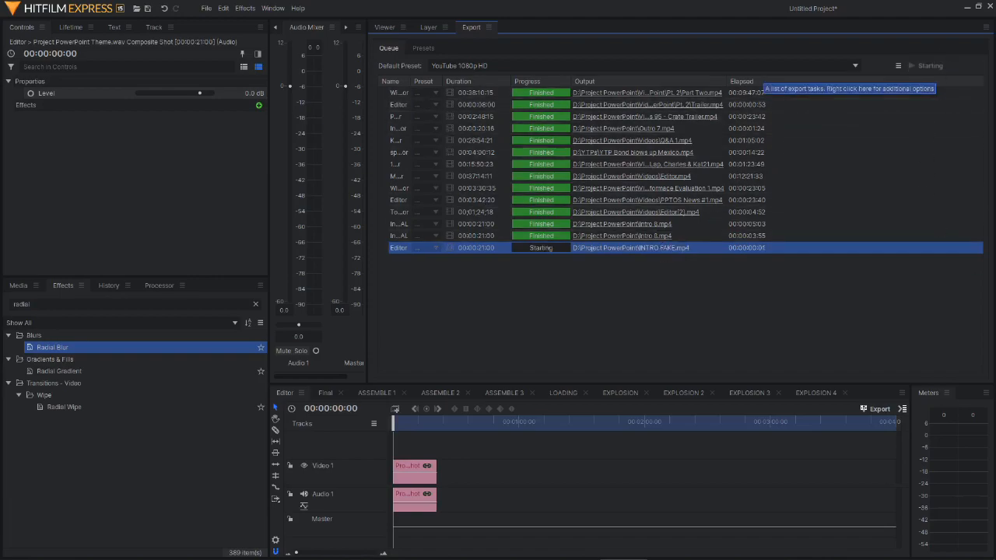